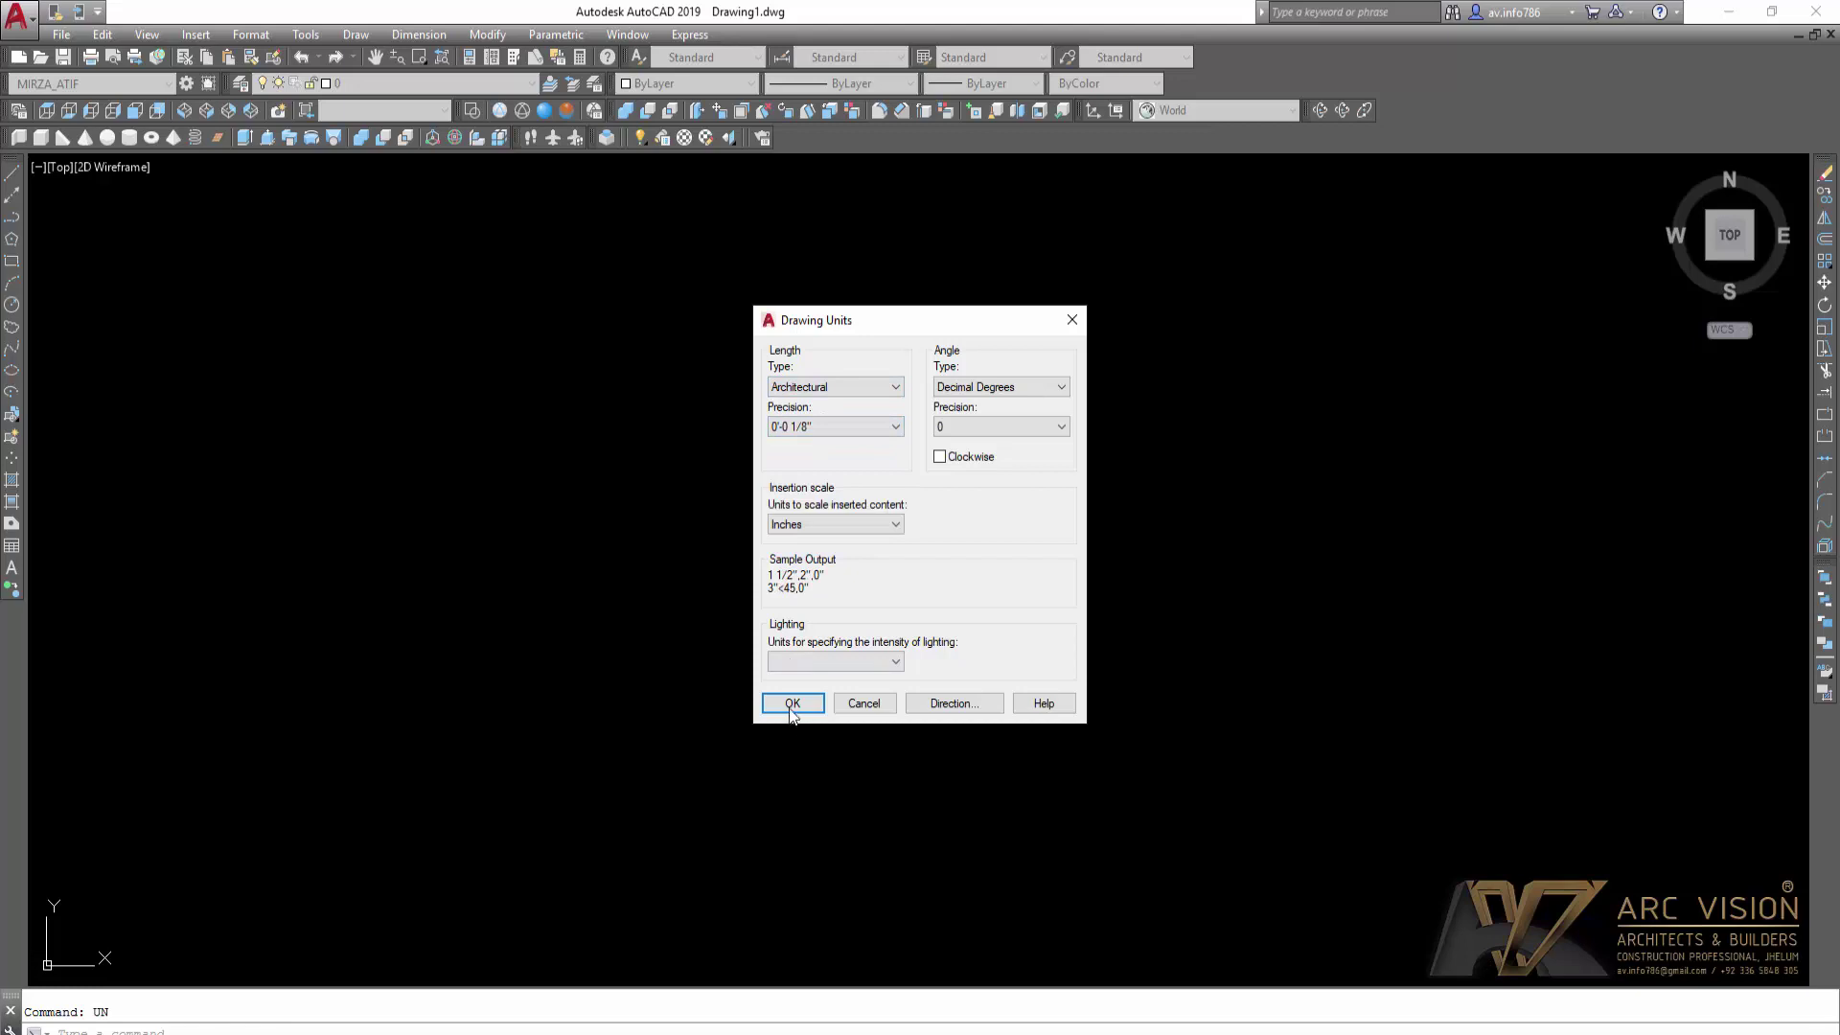
Step: Apply Architectural drawing units with 0'-0 1/8" precision and inches as the insertion scale
left_click(792, 707)
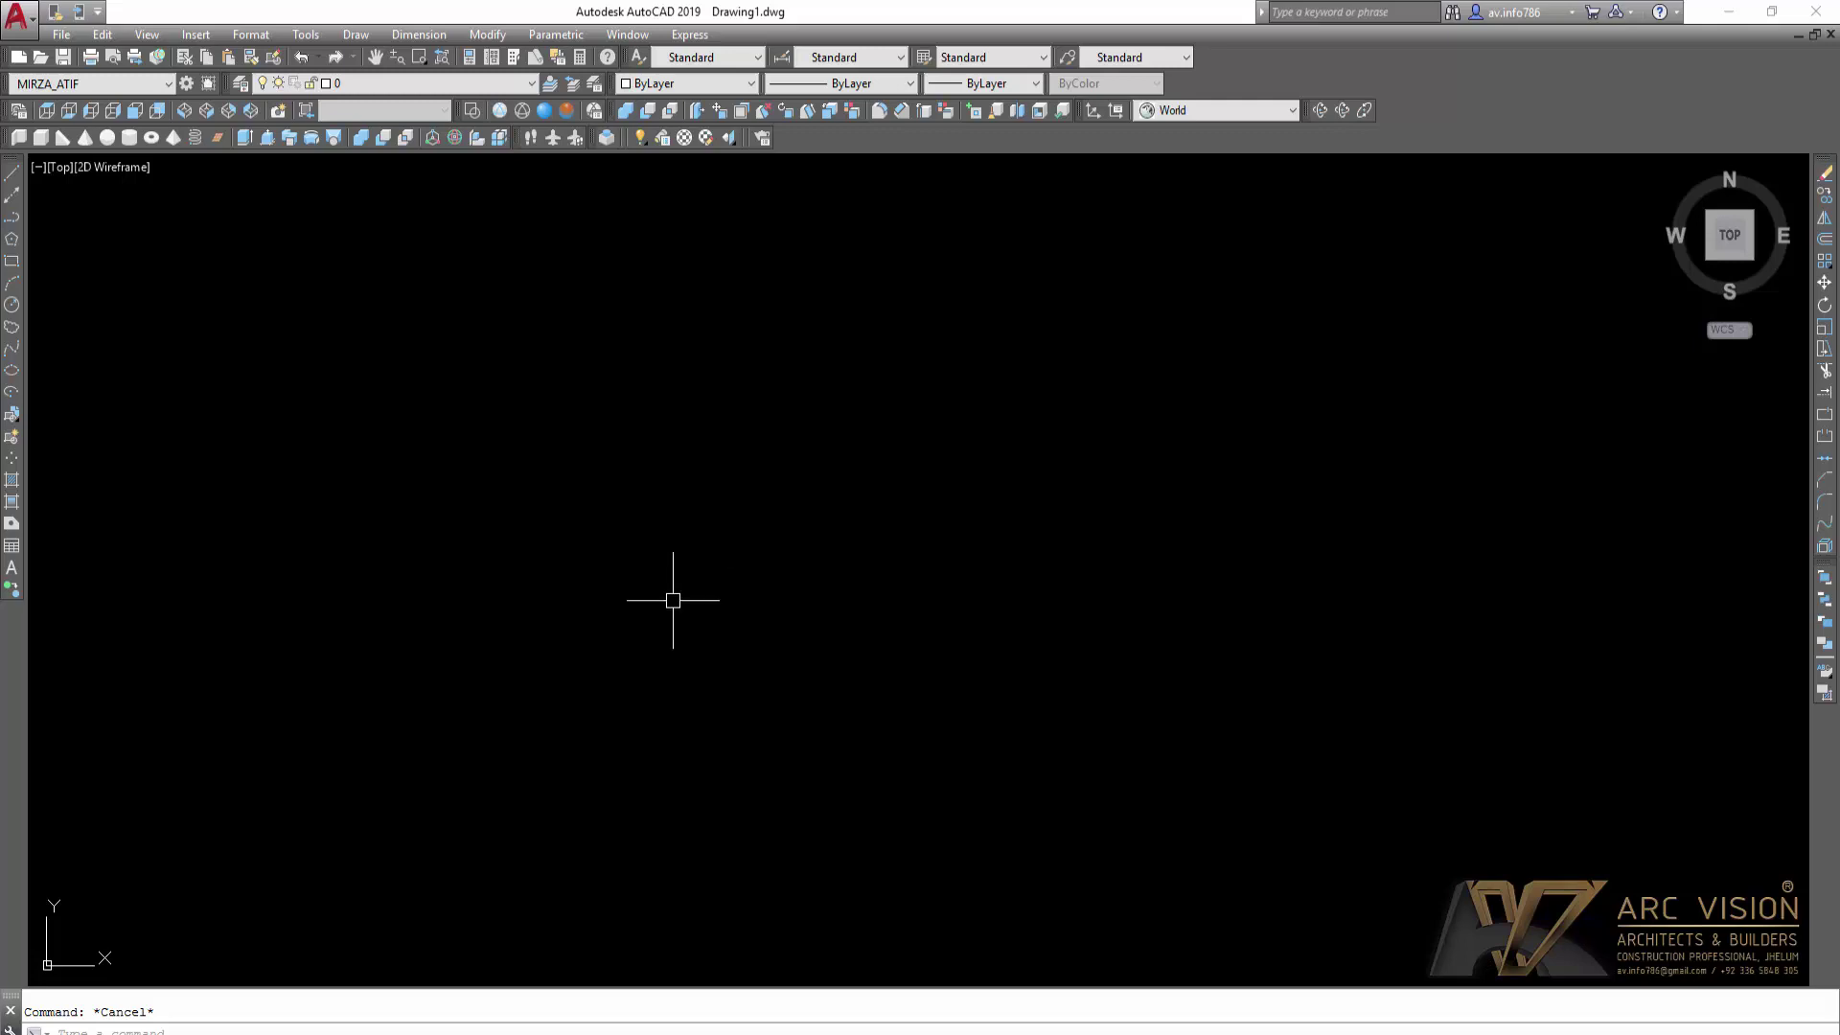
Step: Draw a vertical 12' polyline segment downward with Ortho on
key("Return")
left_click(639, 366)
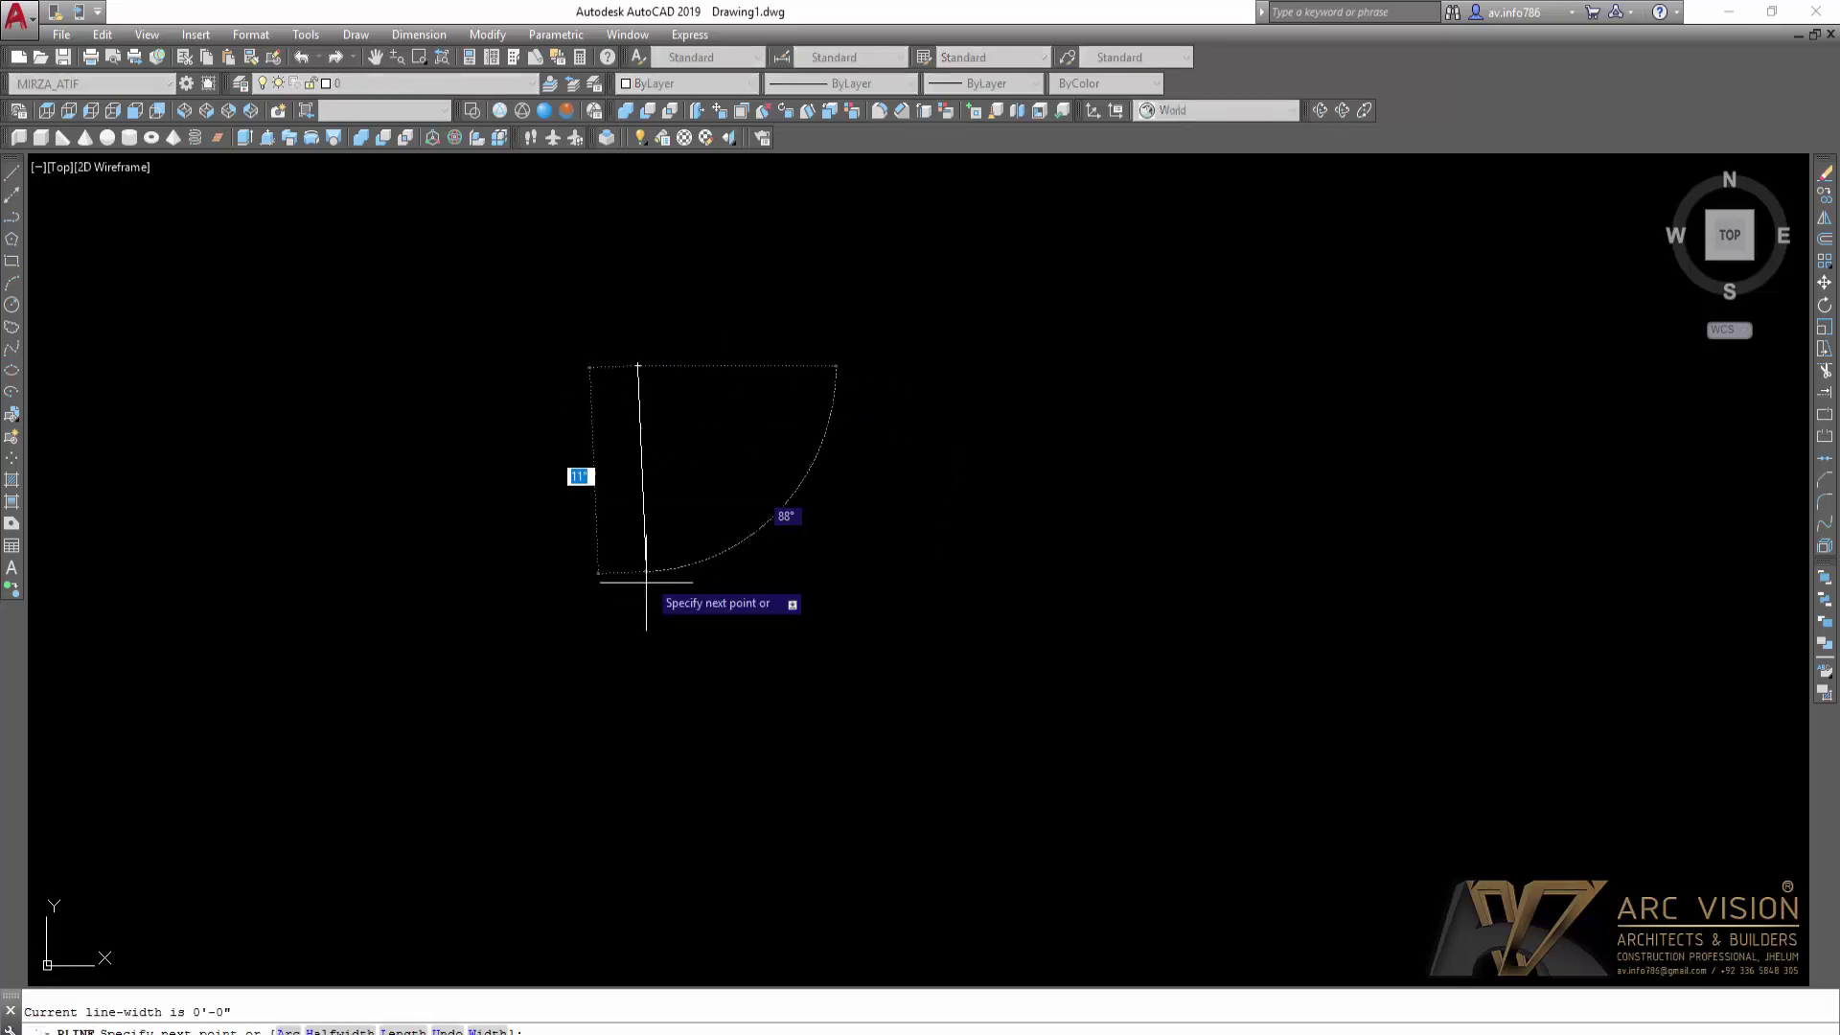
key("F8")
type("1")
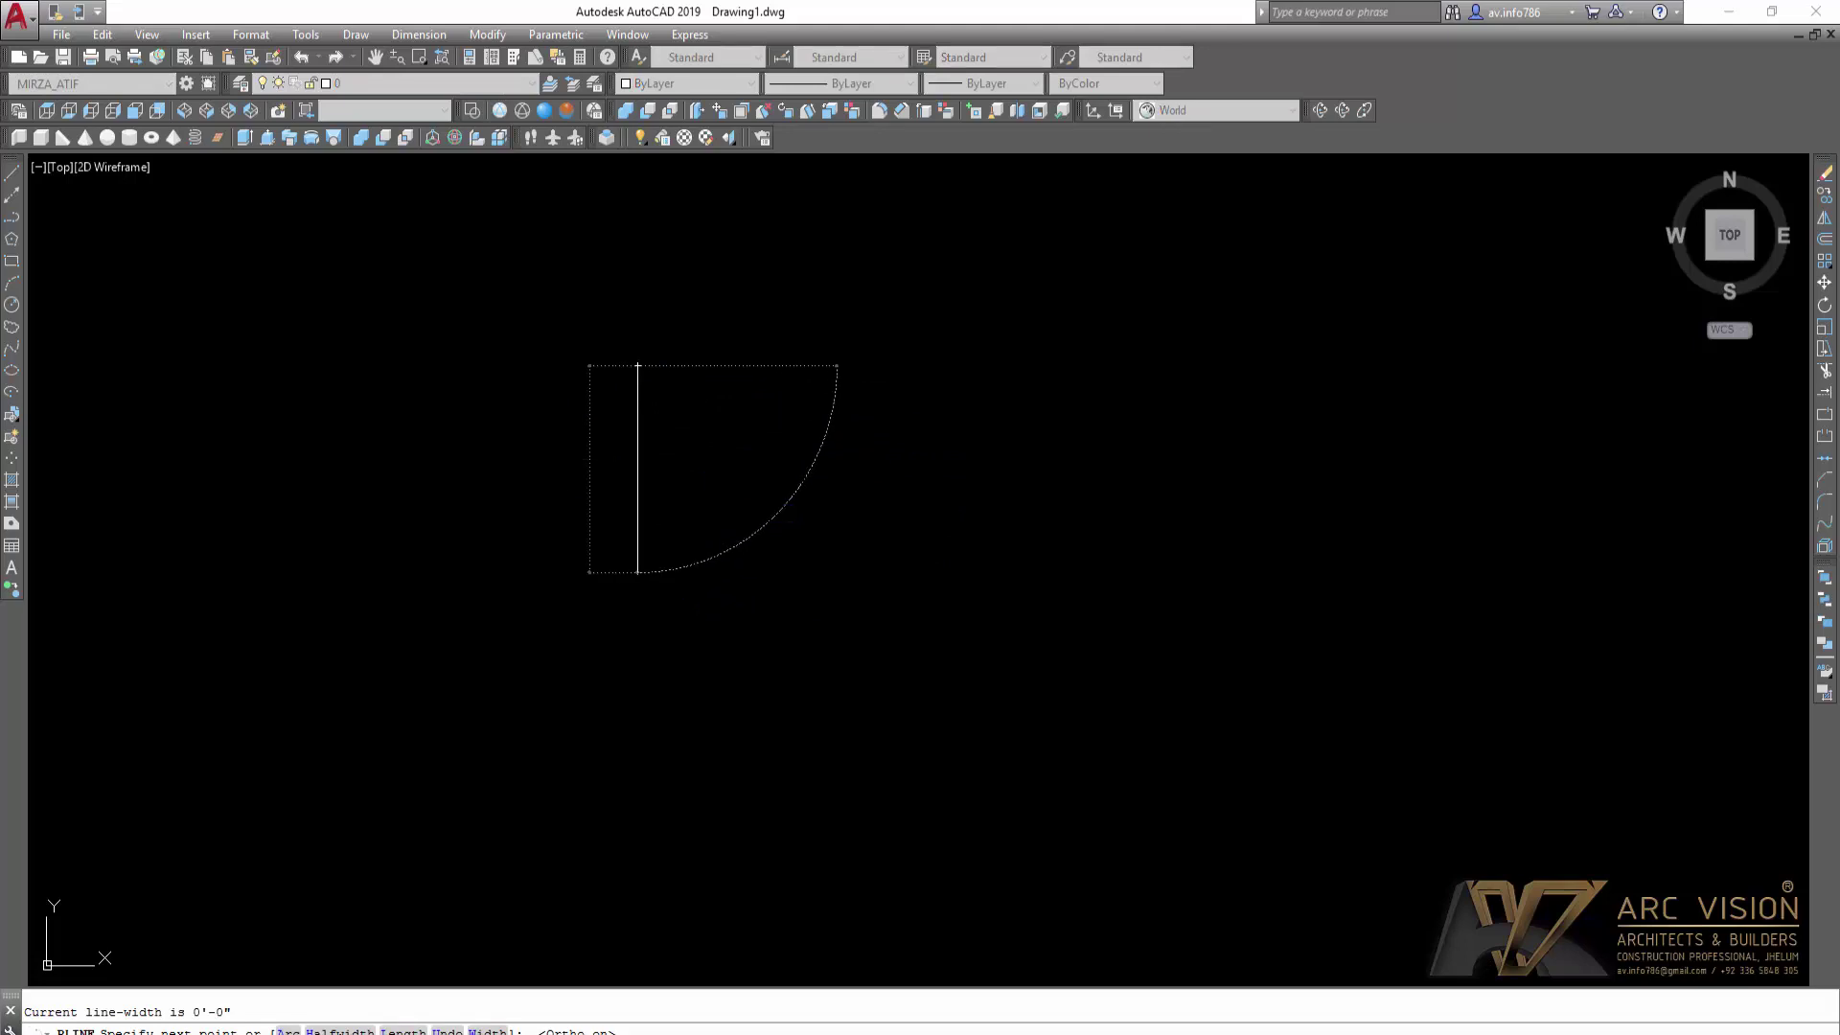
type("2'")
key("Return")
scroll(659, 573, "down", 2)
key("Return")
middle_click(664, 447)
middle_click(664, 447)
scroll(667, 468, "down", 2)
middle_click_drag(654, 468, 597, 447)
Step: Draw lines from the vertical line's lower end, 12' horizontally to the right and 4" up
key("Return")
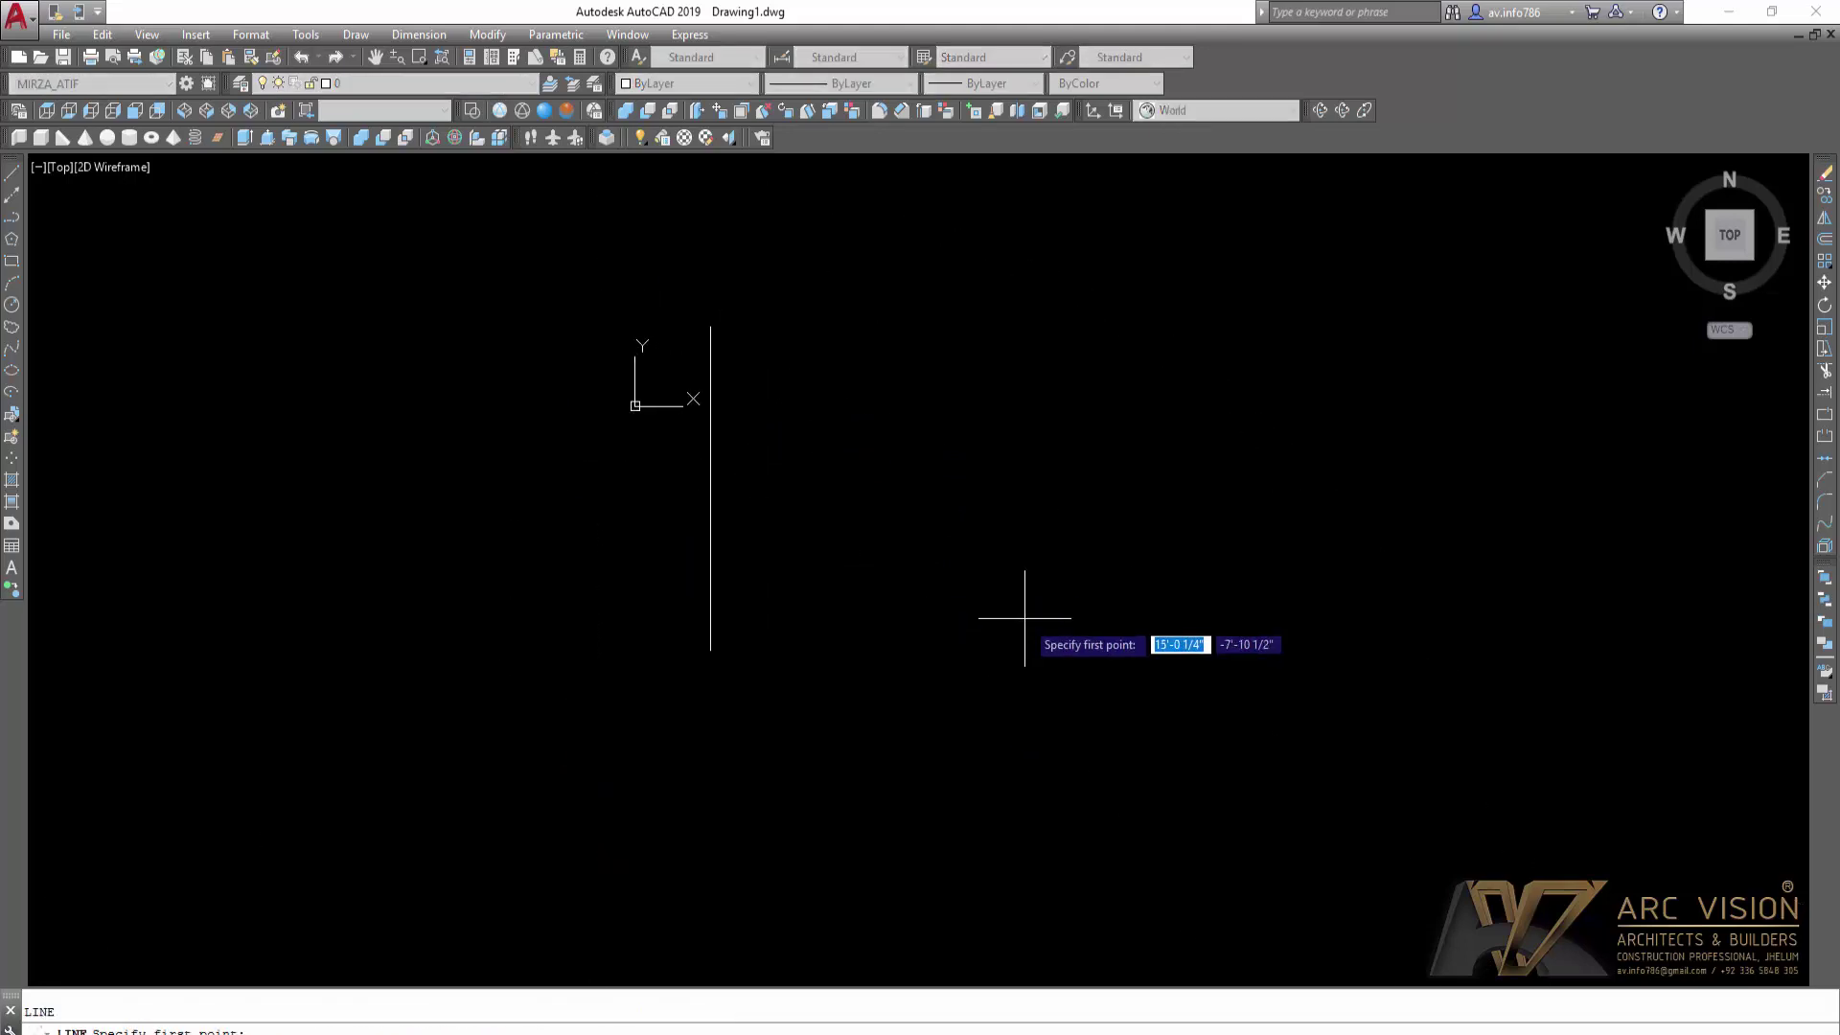
left_click(710, 650)
type("12'")
key("Return")
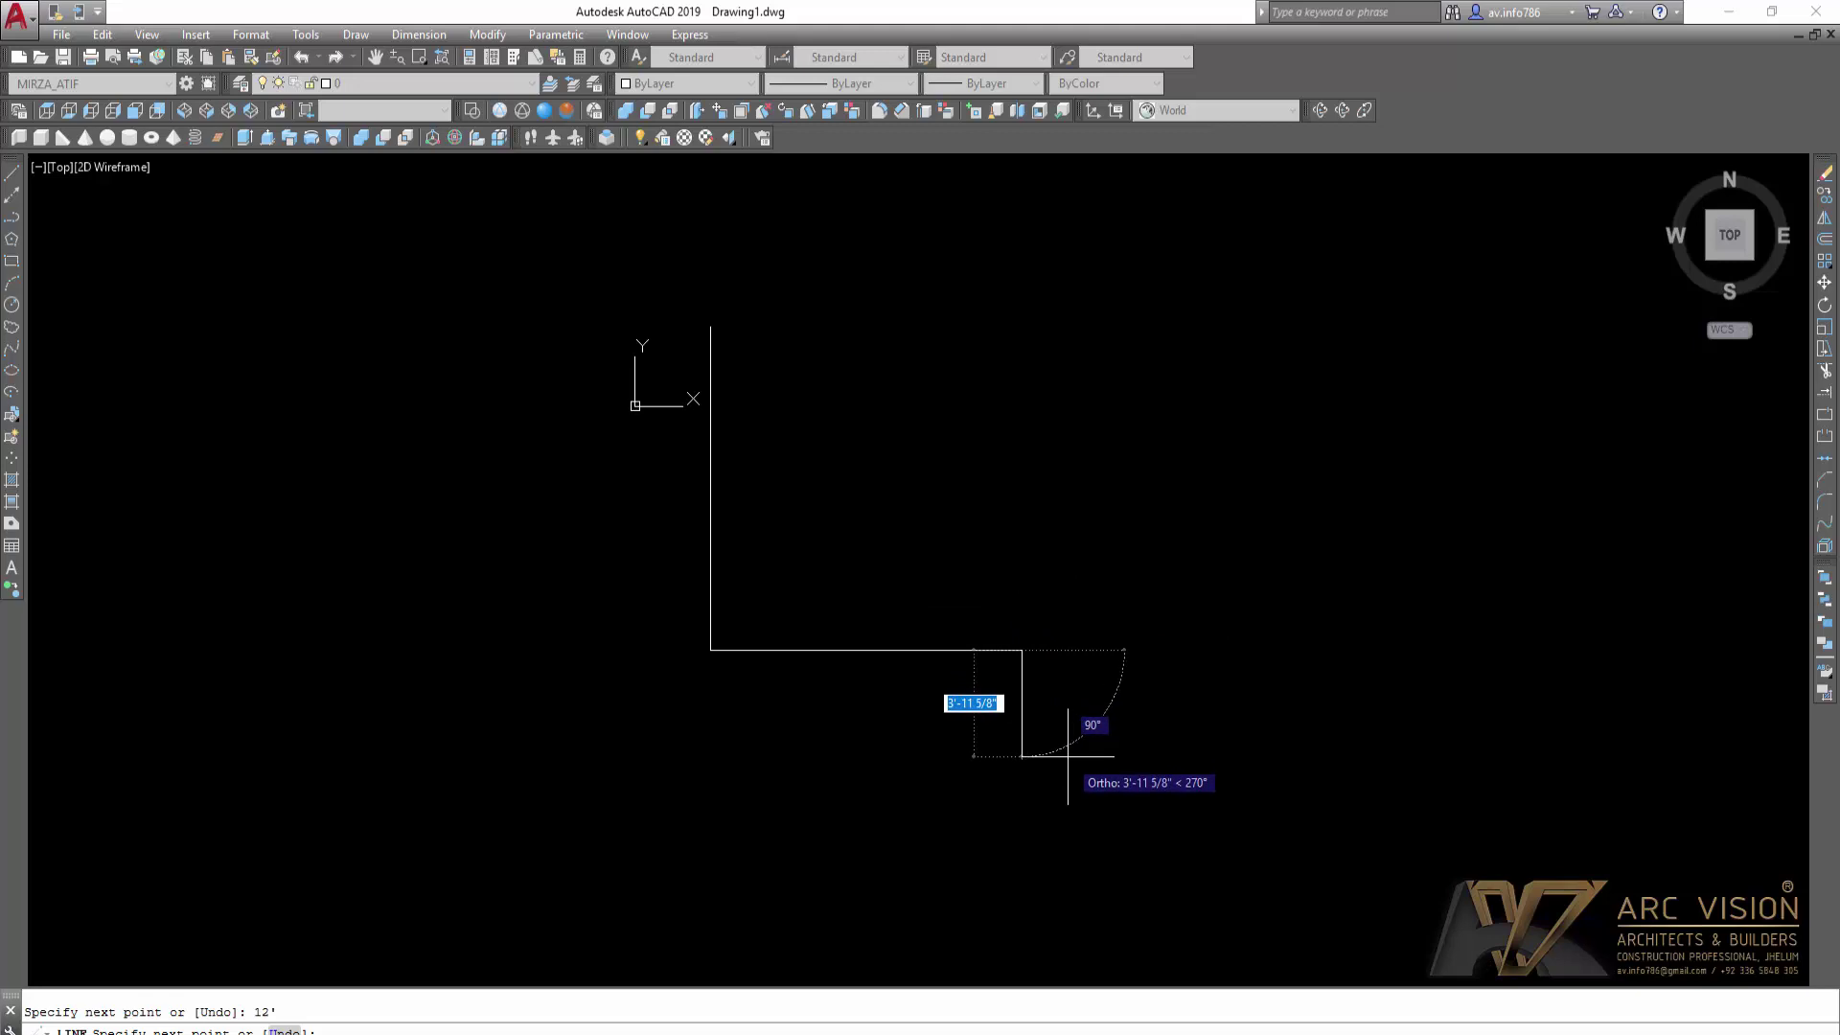
type("4")
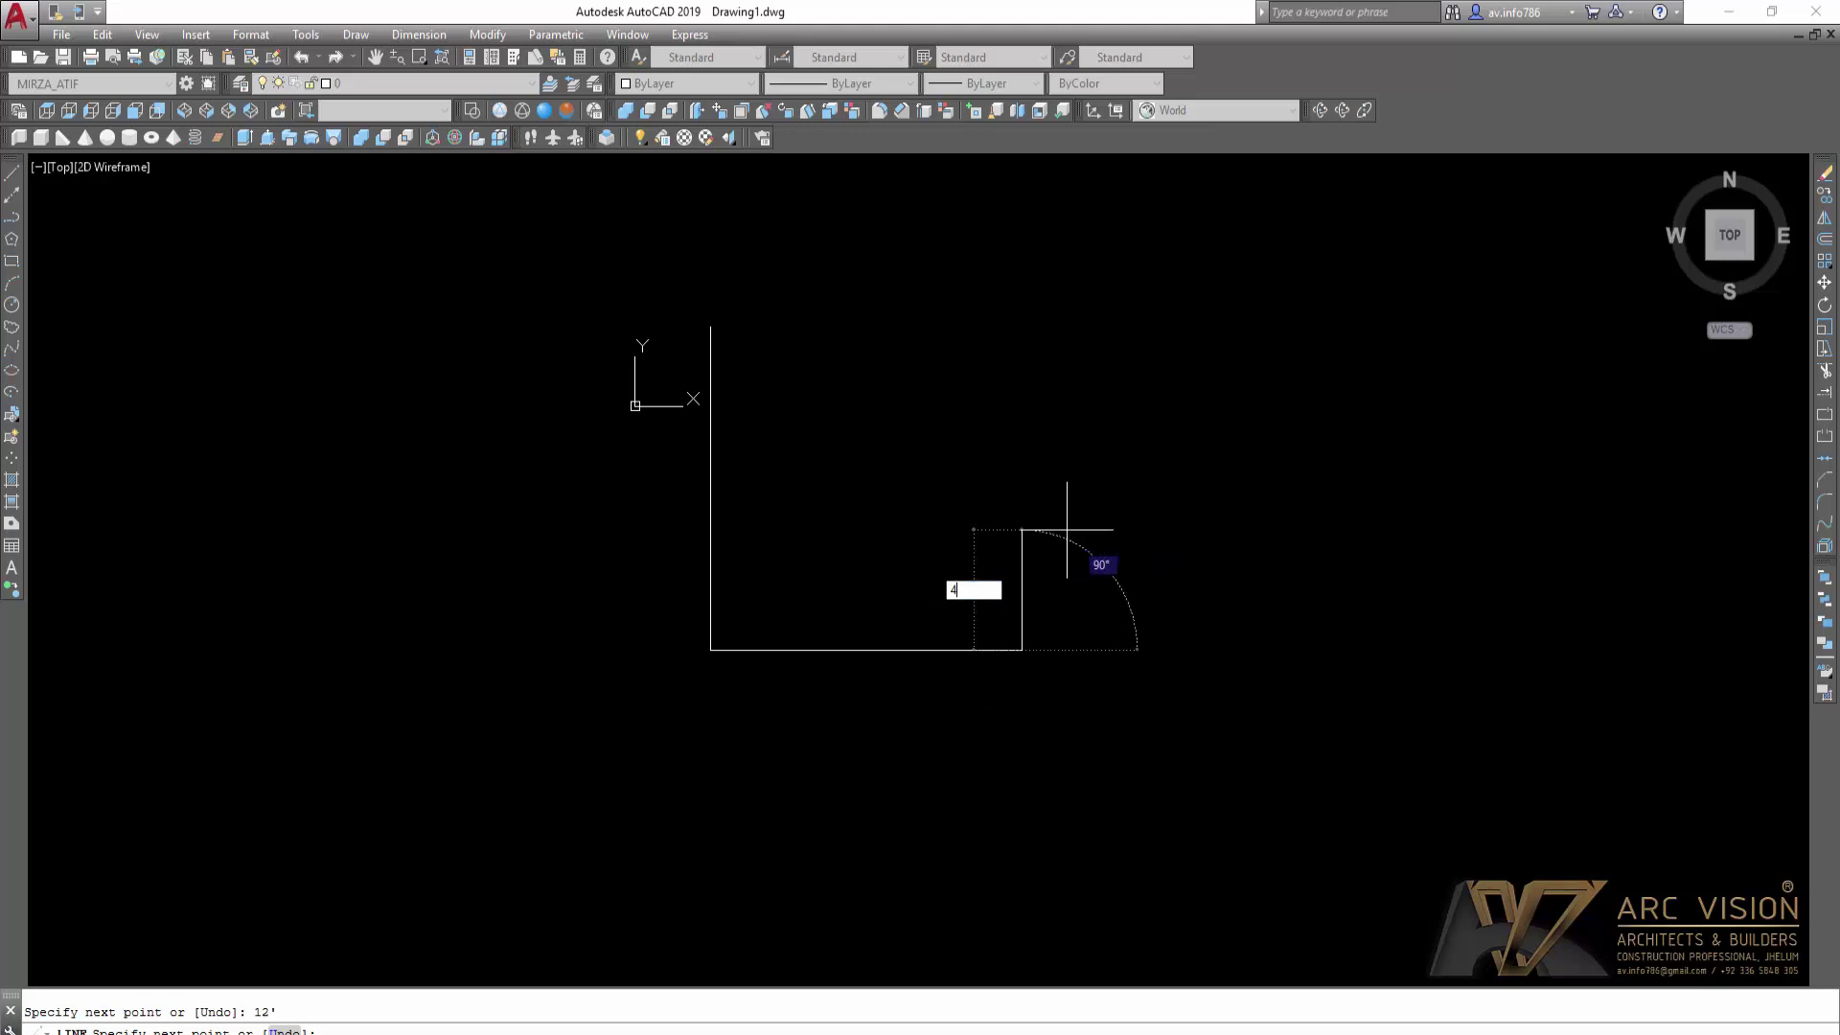
key("Return")
scroll(734, 618, "up", 6)
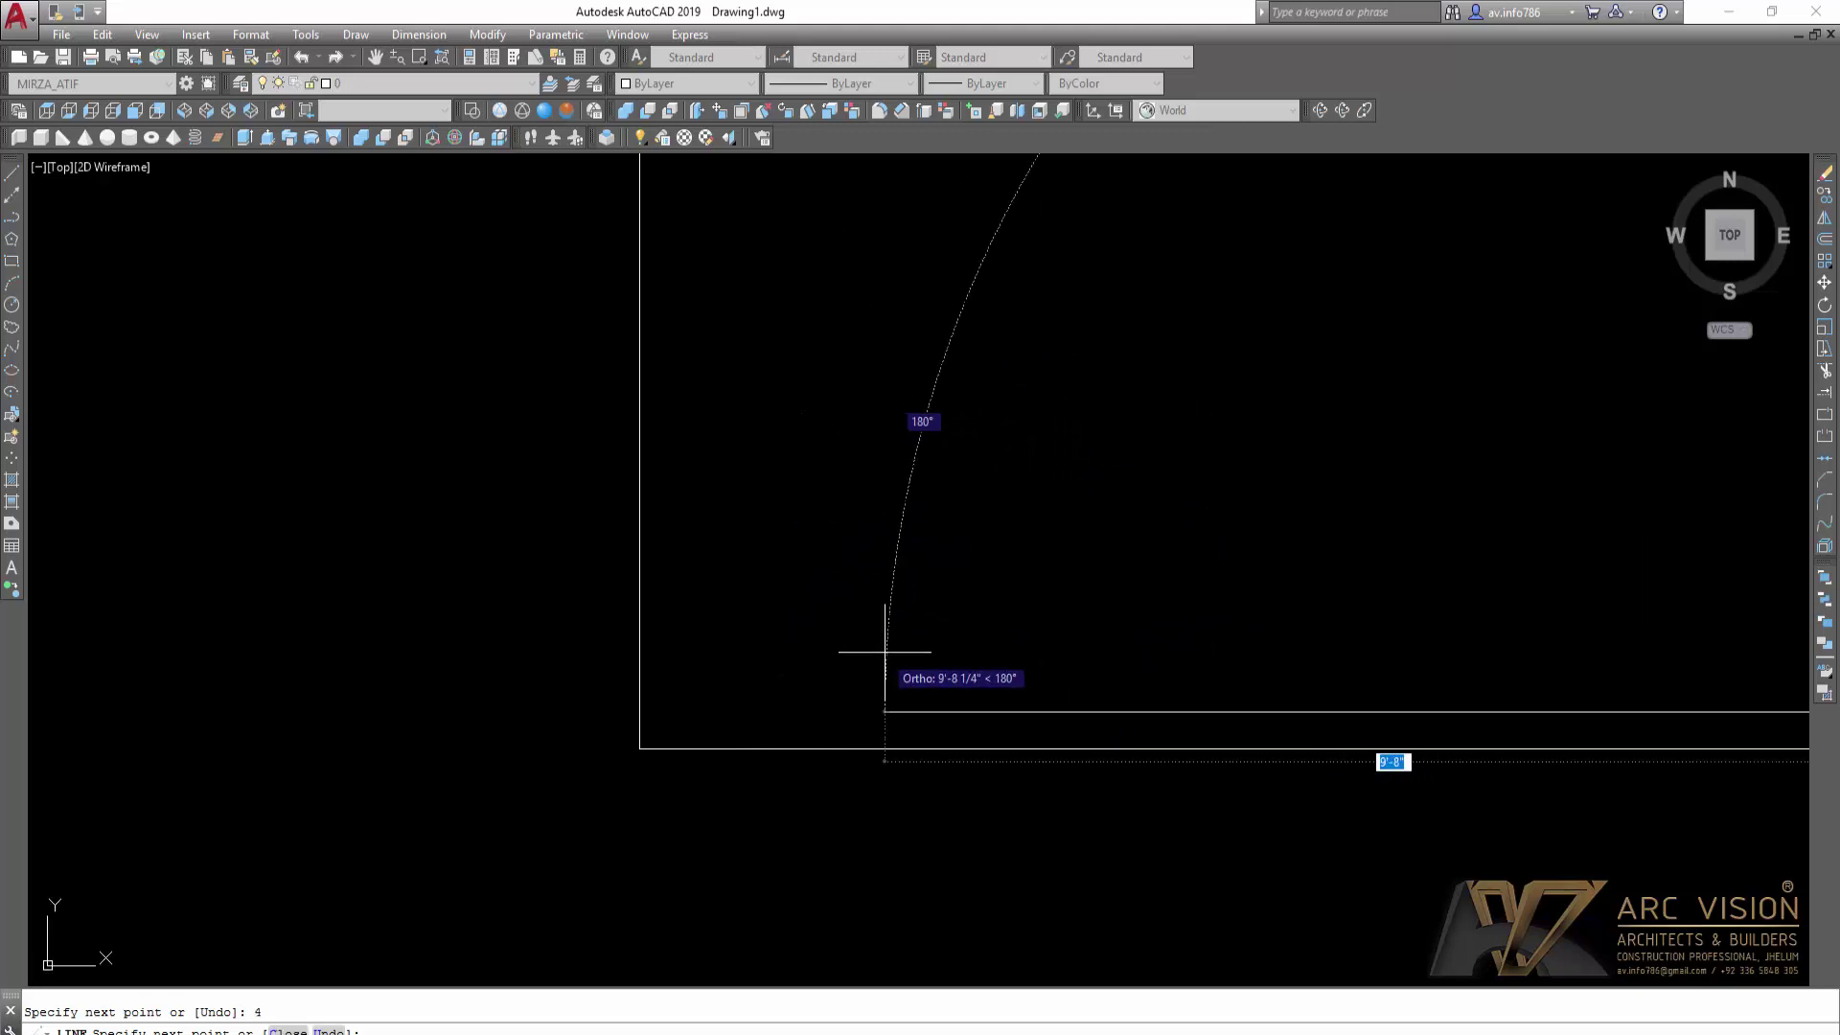
key("Escape")
Step: Offset the horizontal and vertical 12' lines 4" toward the inside of the L
scroll(879, 647, "down", 2)
middle_click_drag(882, 645, 831, 669)
type("o")
key("Return")
type("4")
key("Return")
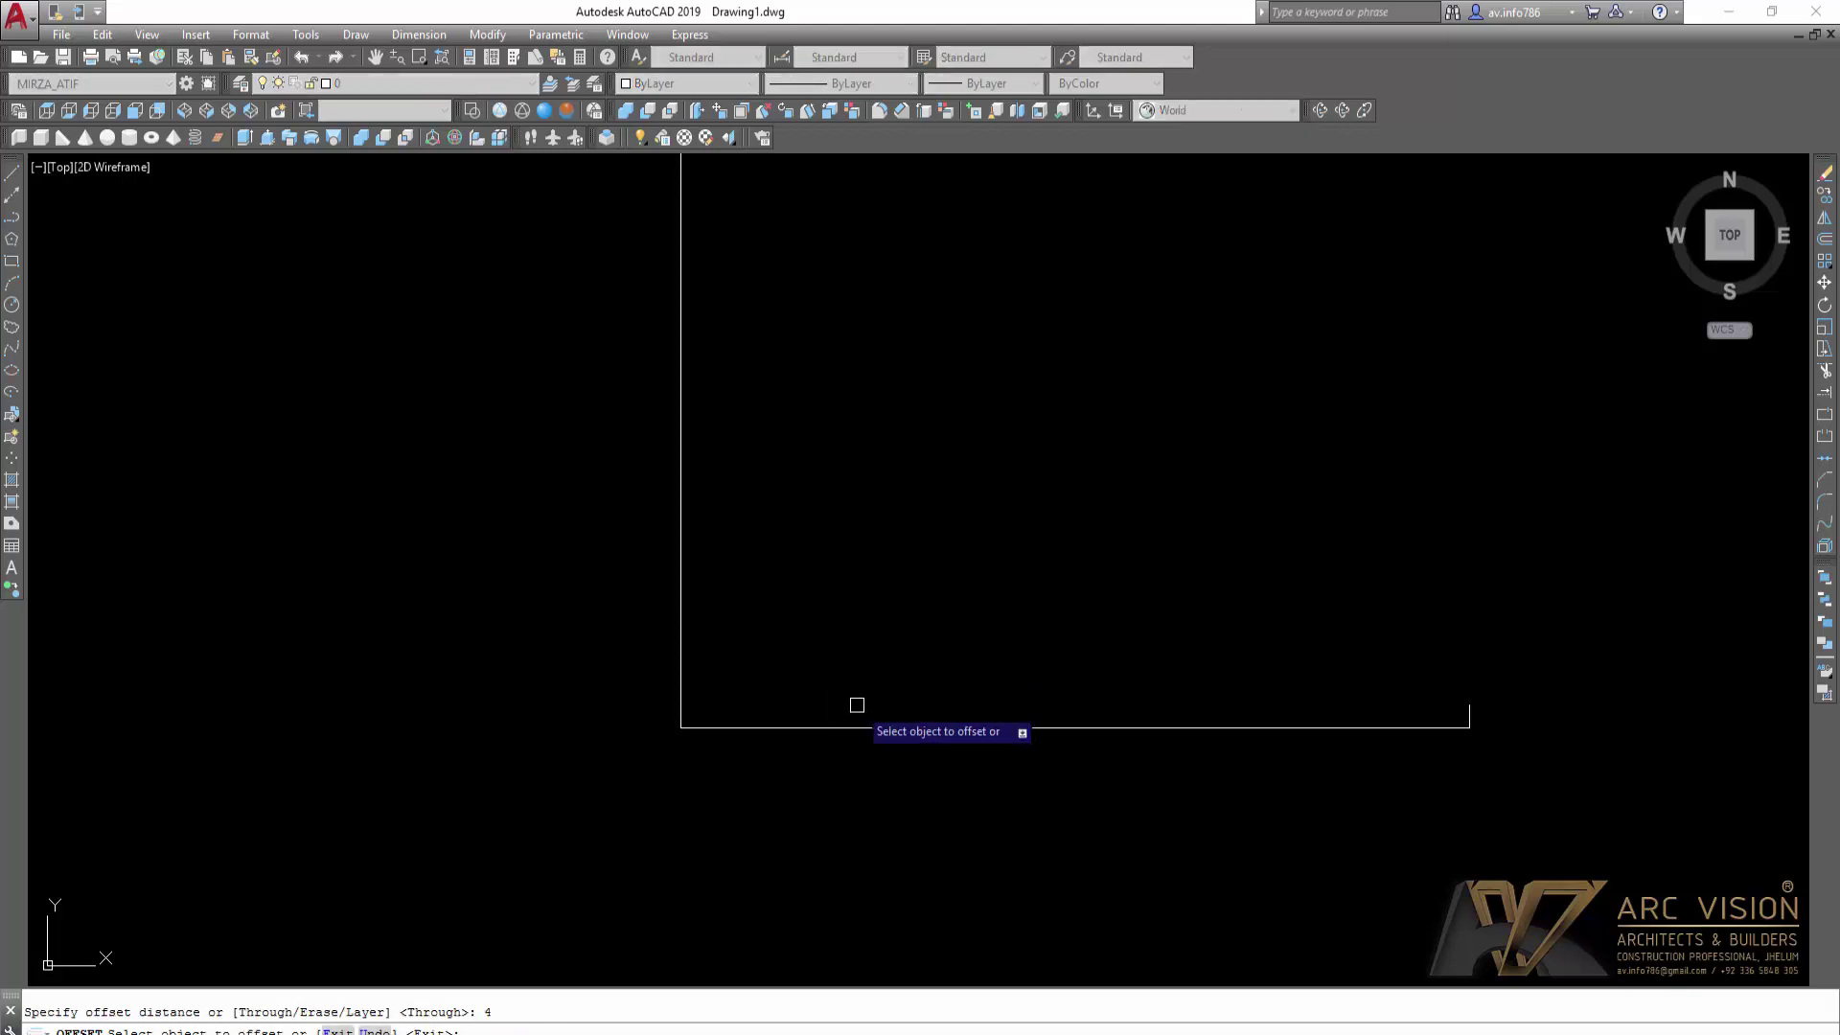
left_click(862, 728)
left_click(901, 570)
left_click(683, 561)
left_click(780, 600)
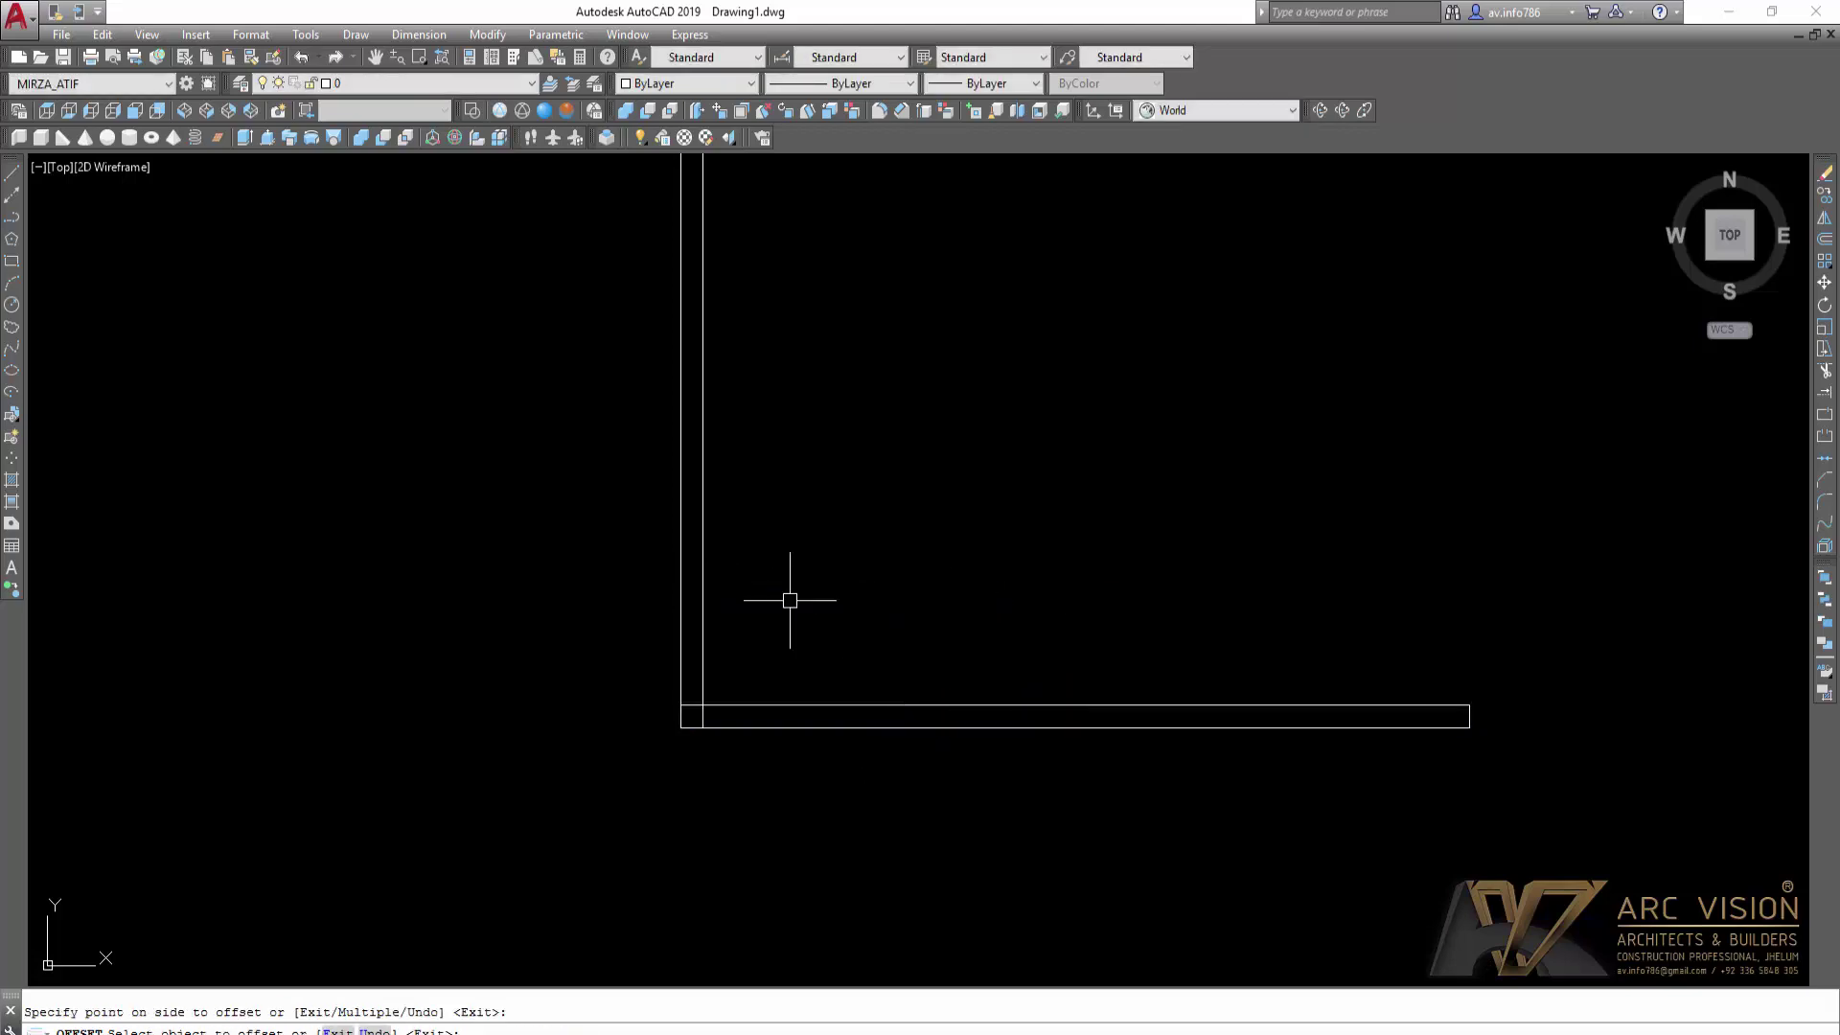
key("Return")
Step: Fillet the two inner offset lines into a clean corner
type("f")
key("Return")
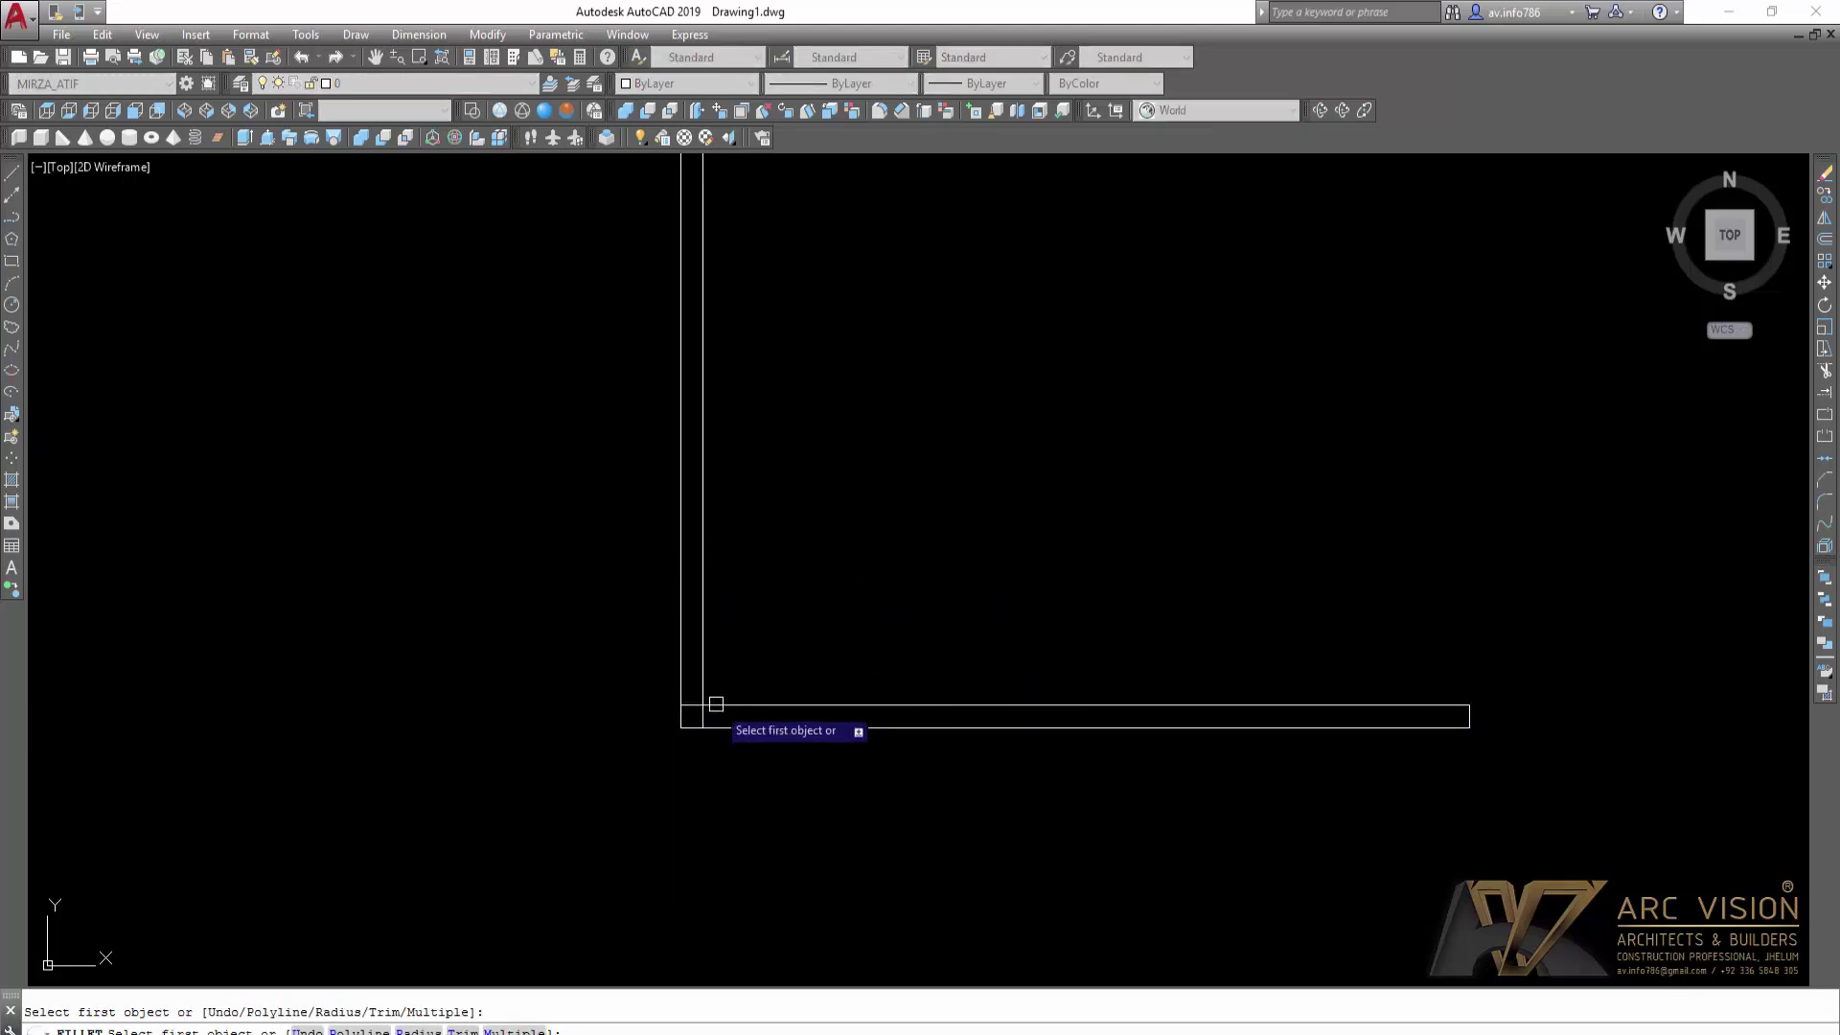
left_click(716, 703)
left_click(703, 670)
Step: Close the upper end of the vertical strip with a short line between its two edges
scroll(764, 564, "down", 4)
middle_click_drag(763, 565, 818, 695)
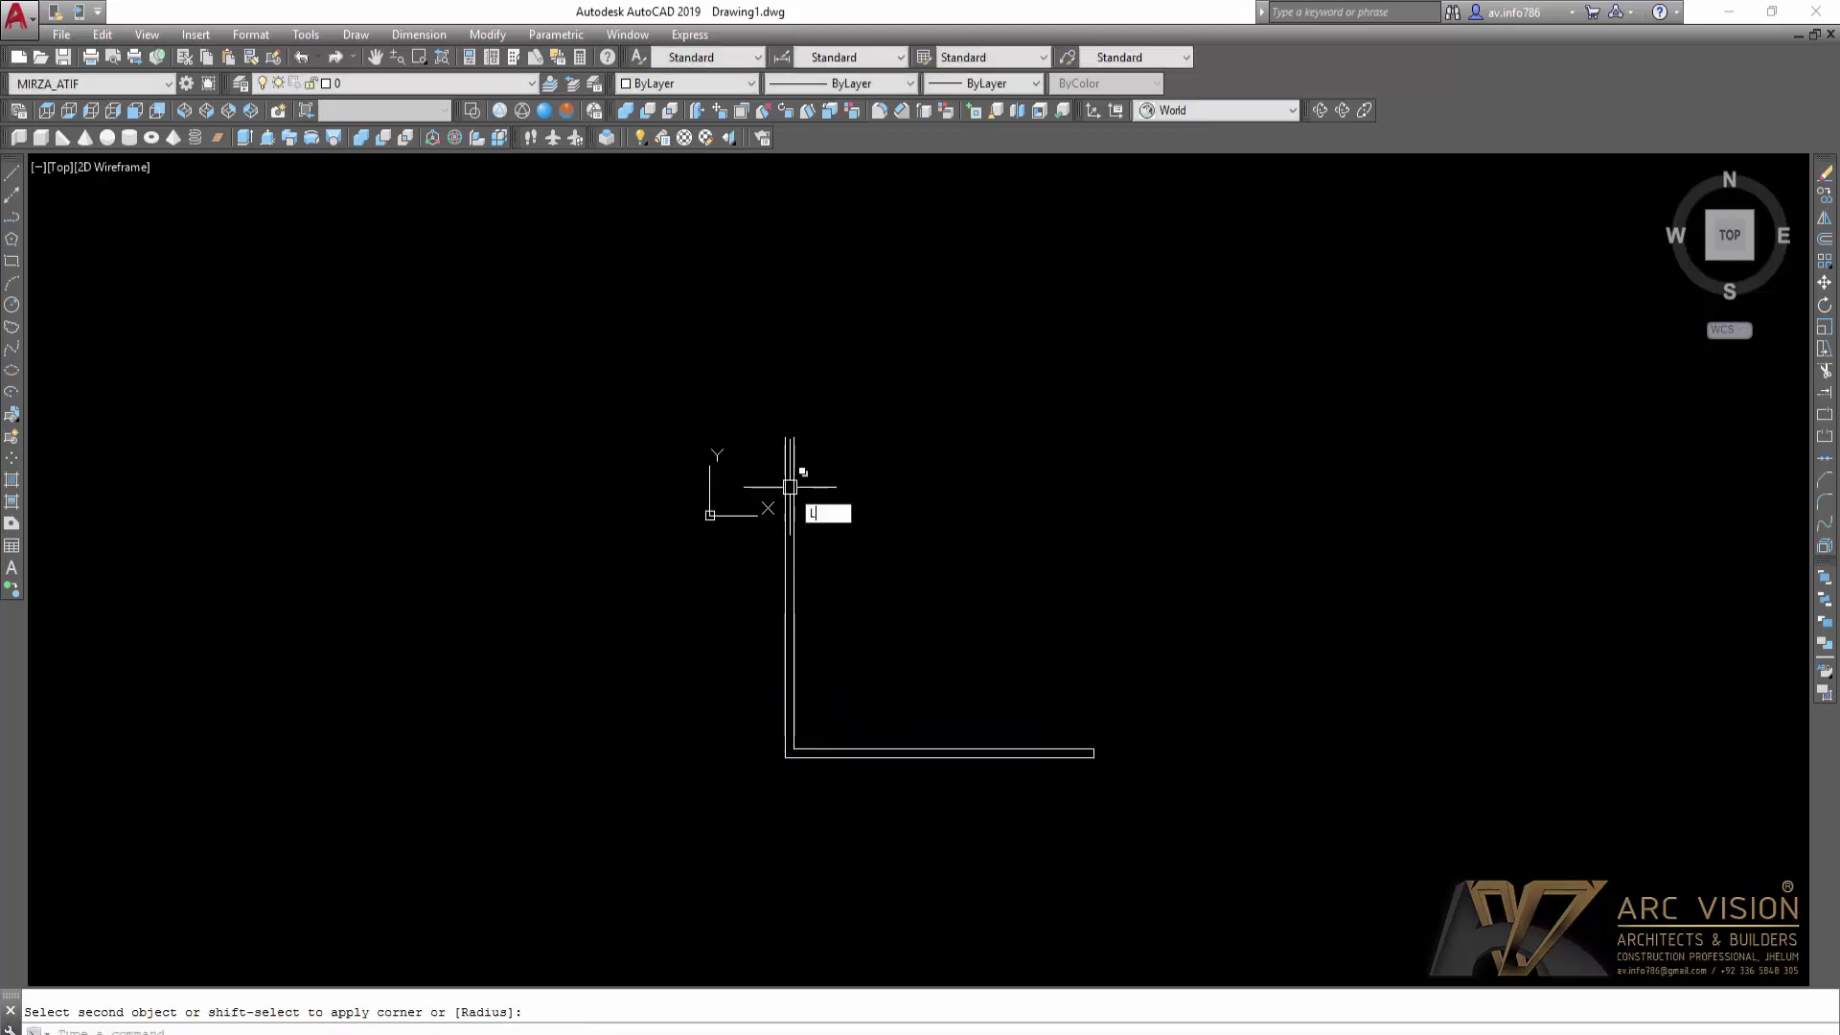
scroll(790, 487, "up", 5)
key("Return")
left_click(765, 317)
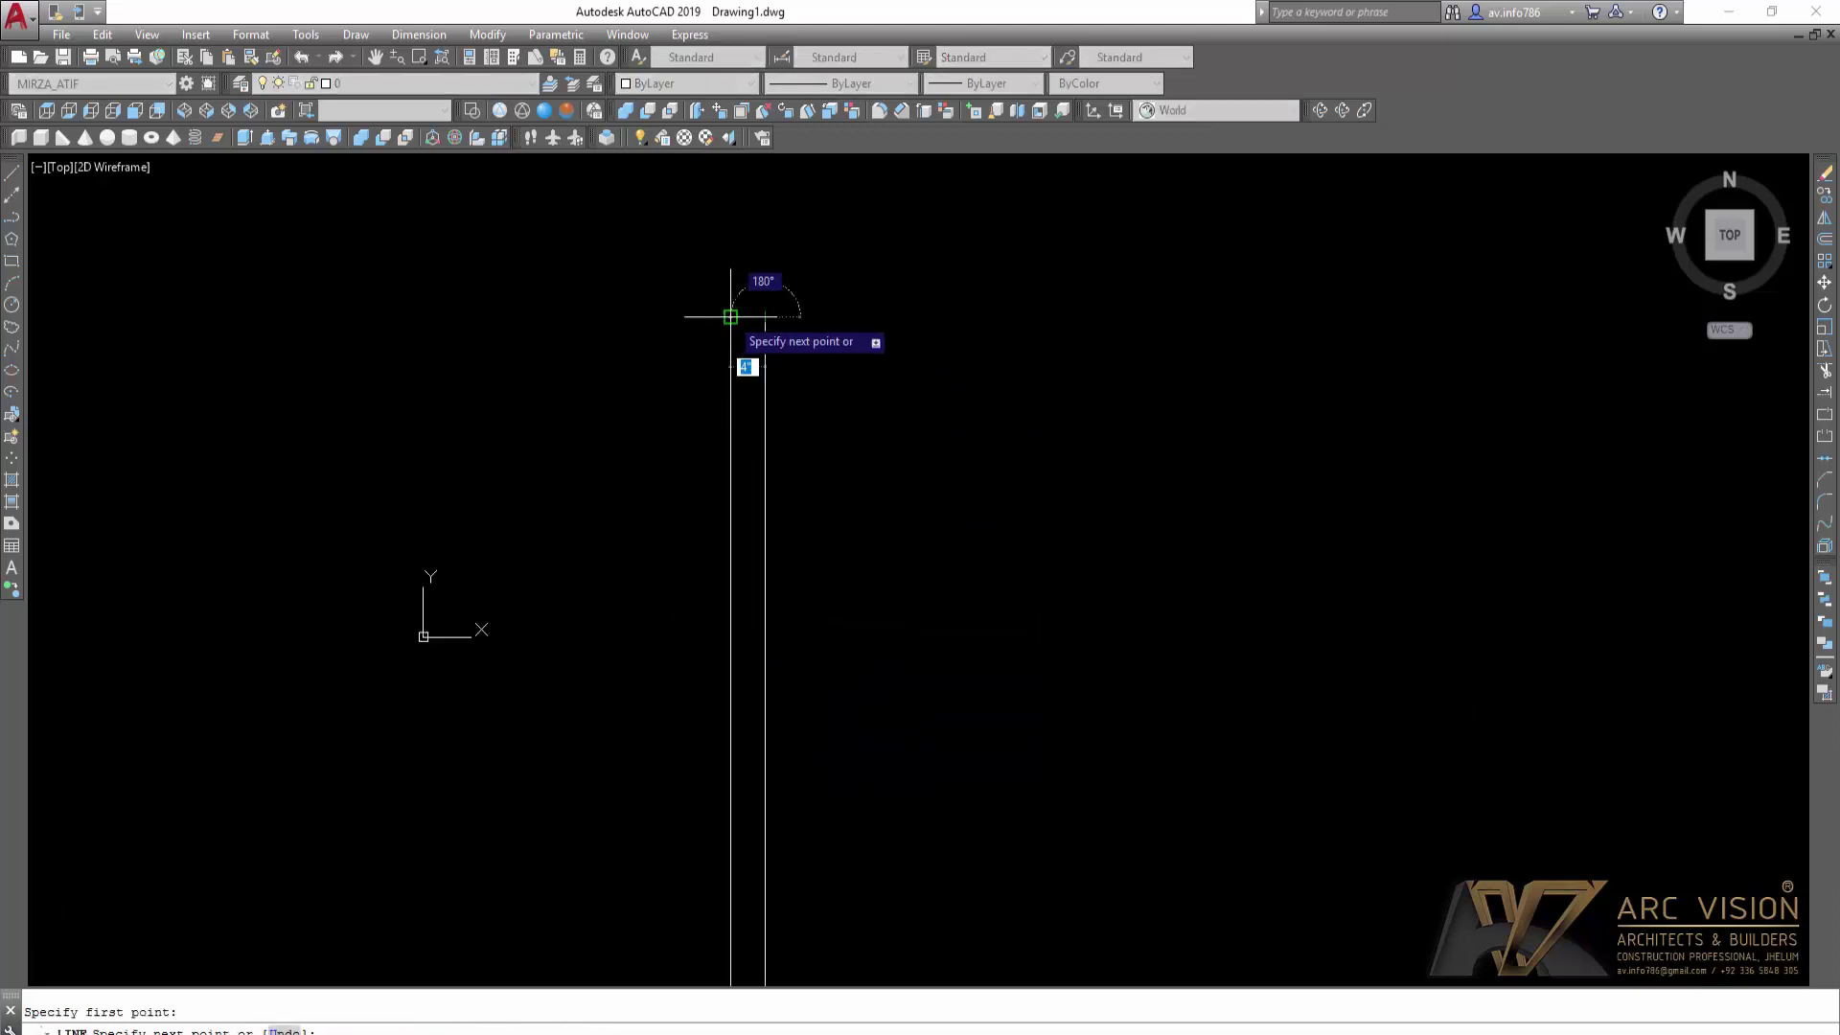
key("Escape")
Step: Switch to the SW Isometric view and create a boundary polyline inside the L-shaped outline
scroll(912, 514, "down", 4)
left_click(191, 115)
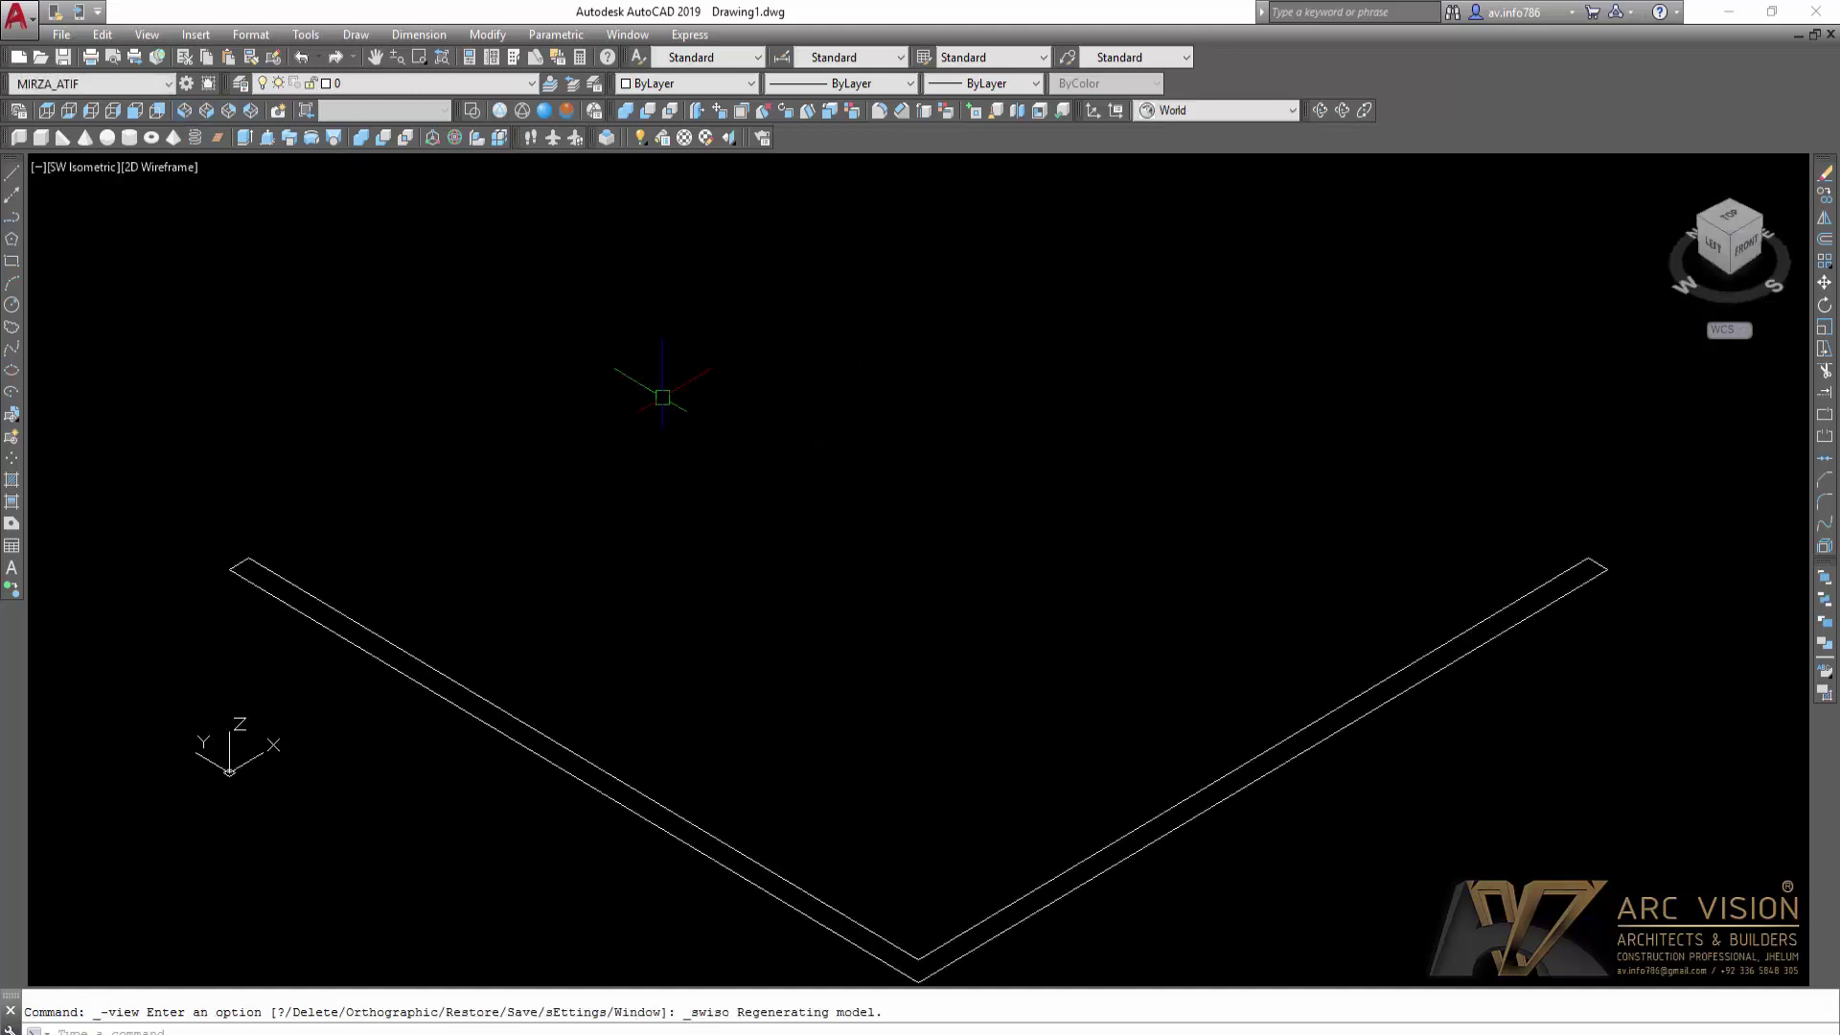
type("BO")
key("Return")
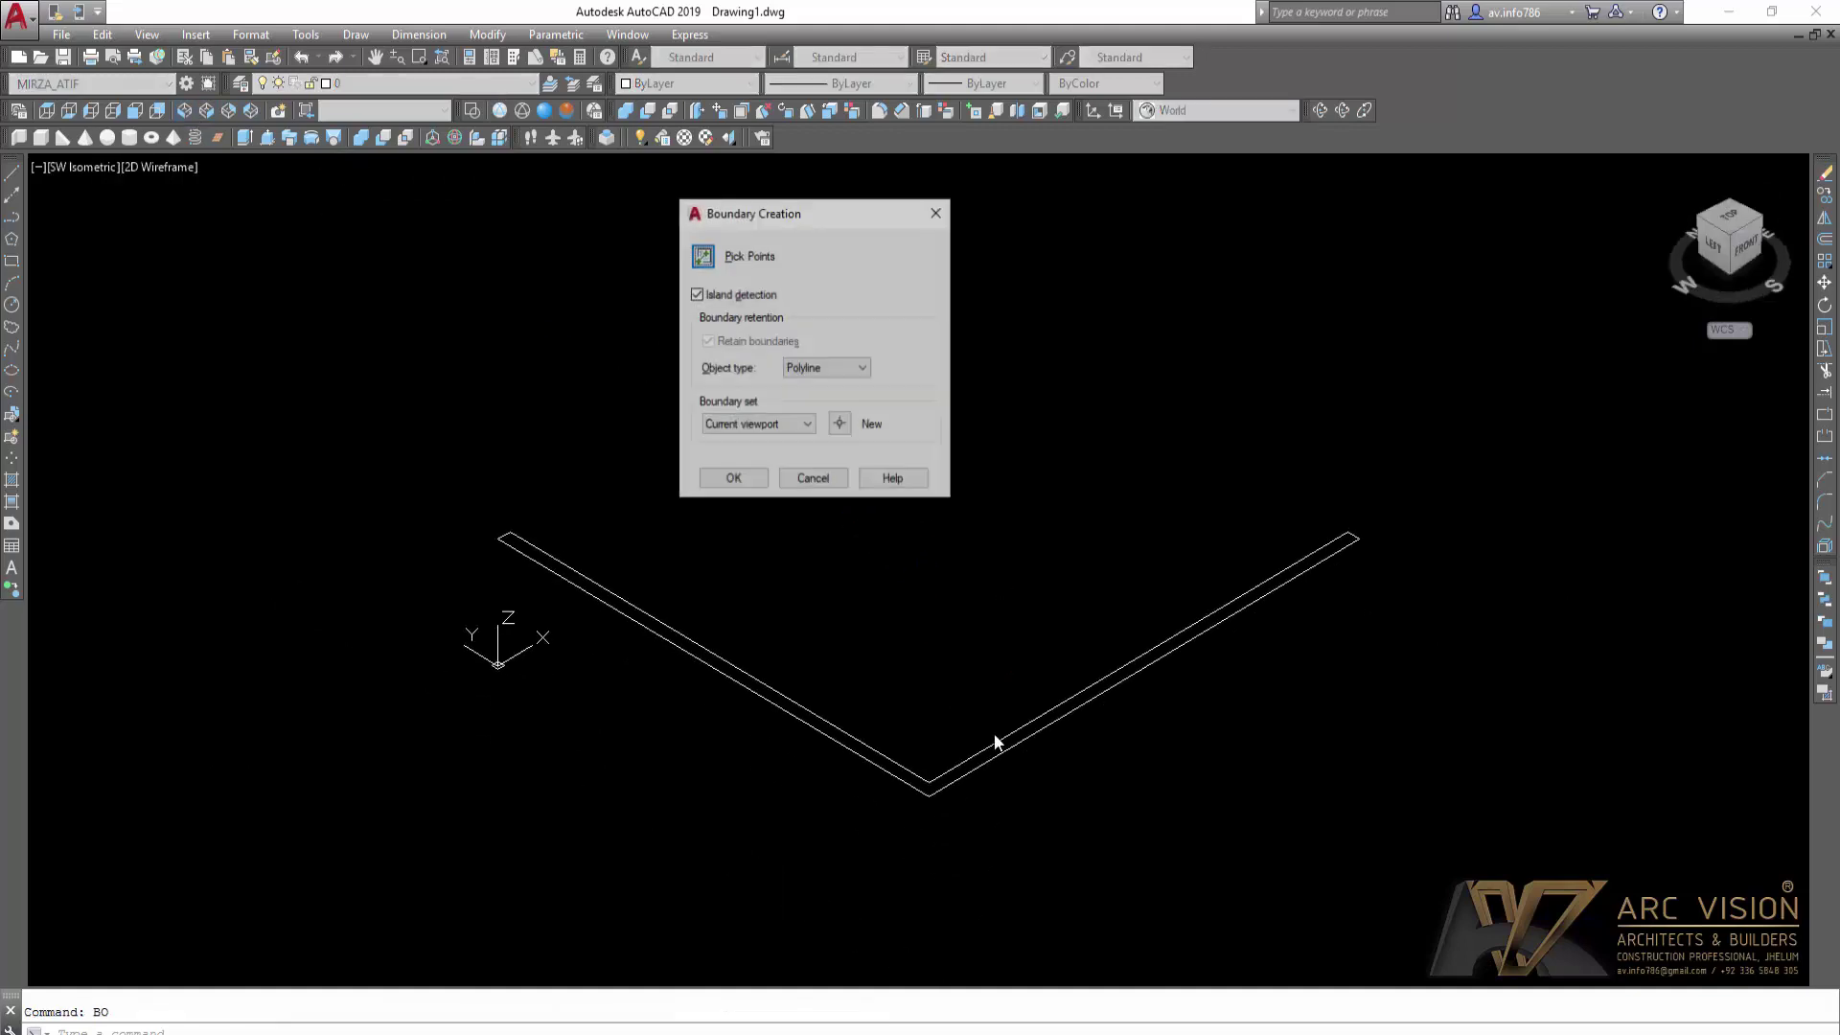
key("Return")
left_click(991, 751)
key("Return")
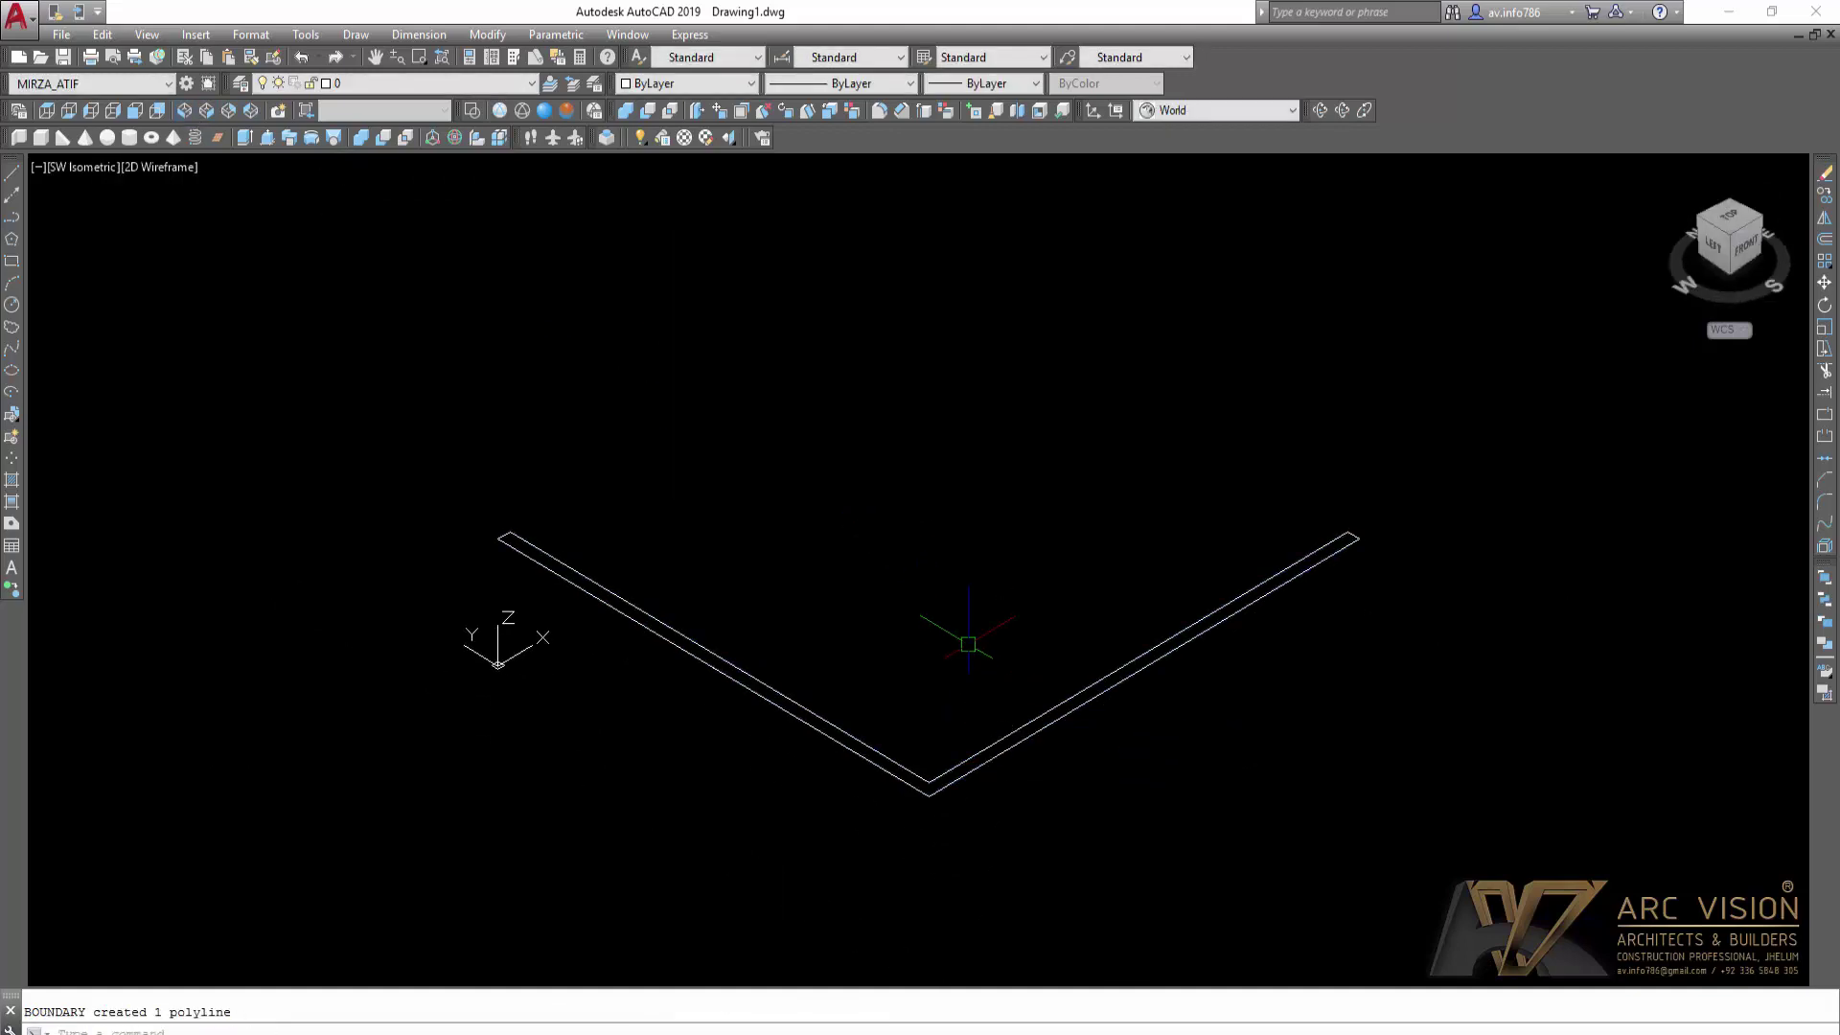
Step: Copy one of the overlapping L-shaped polylines straight up above the original
type("co")
key("Return")
left_click(1003, 740)
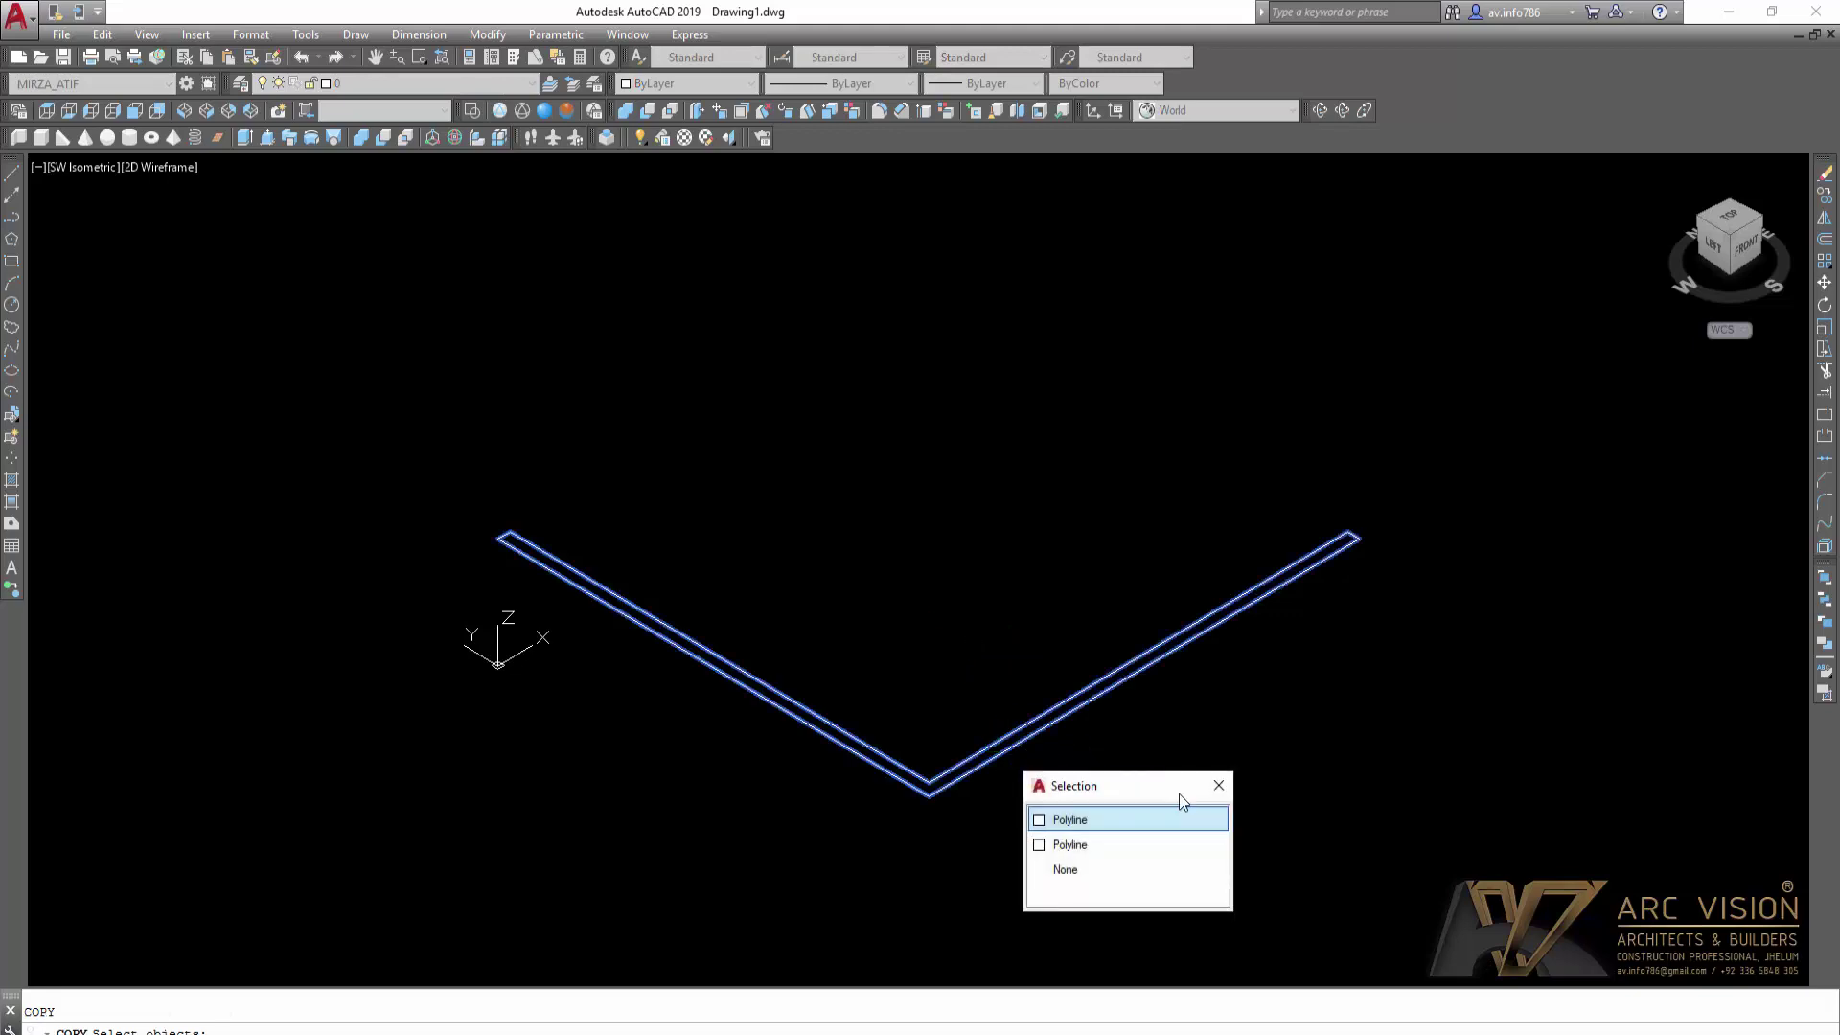
left_click(1160, 822)
key("Return")
left_click(1396, 870)
left_click(1457, 516)
key("Escape")
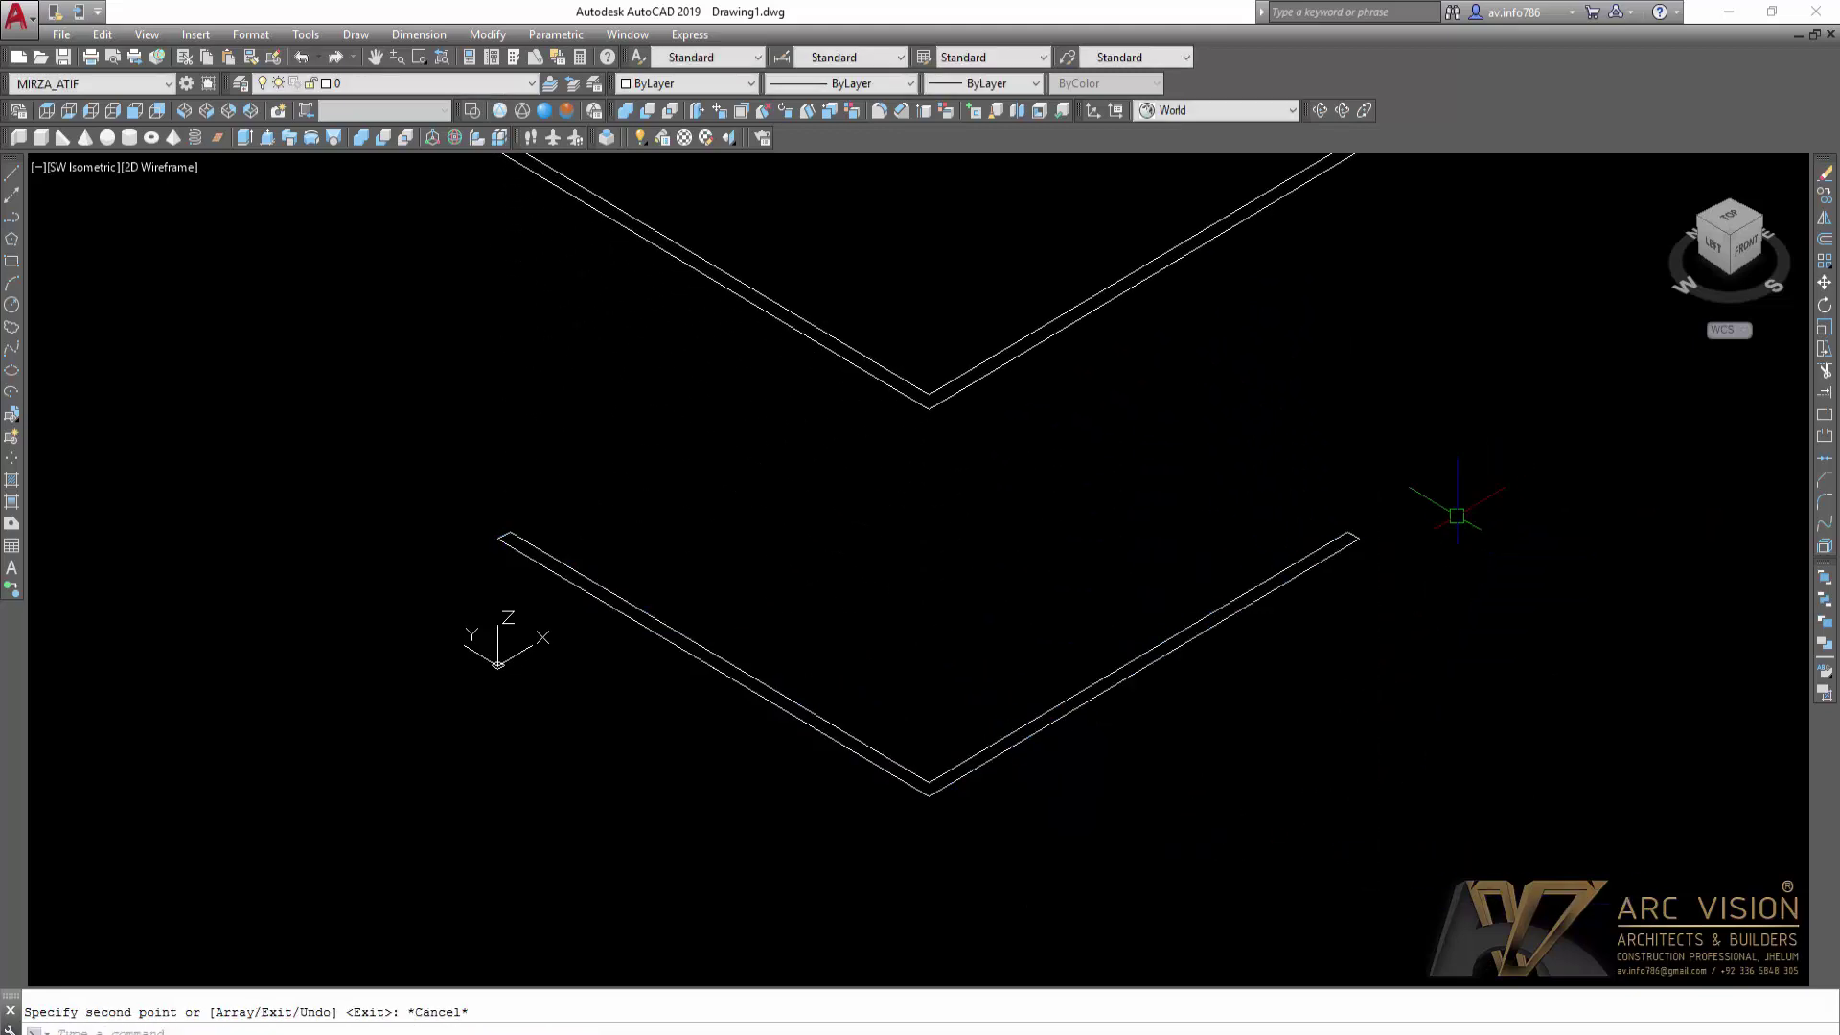
Step: Extrude the lower L-shaped polyline to a height of 3'
type("ext")
key("Return")
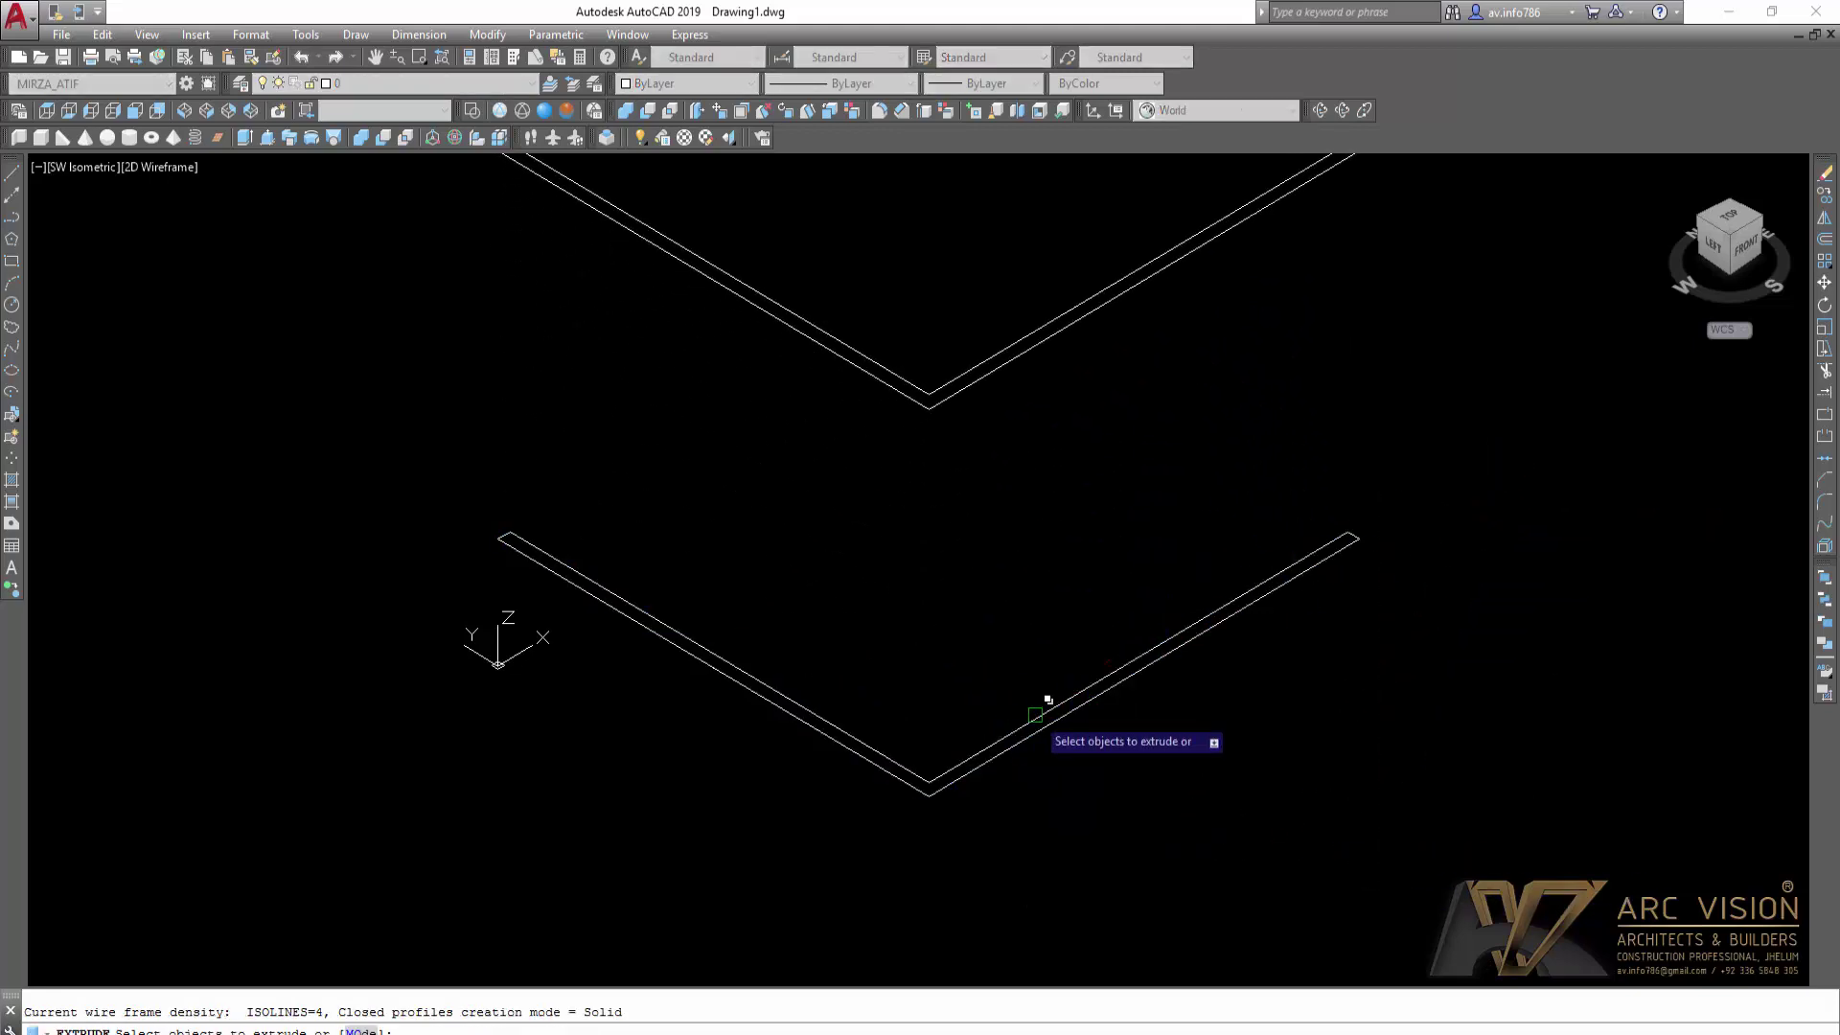
left_click(1043, 705)
left_click(1112, 789)
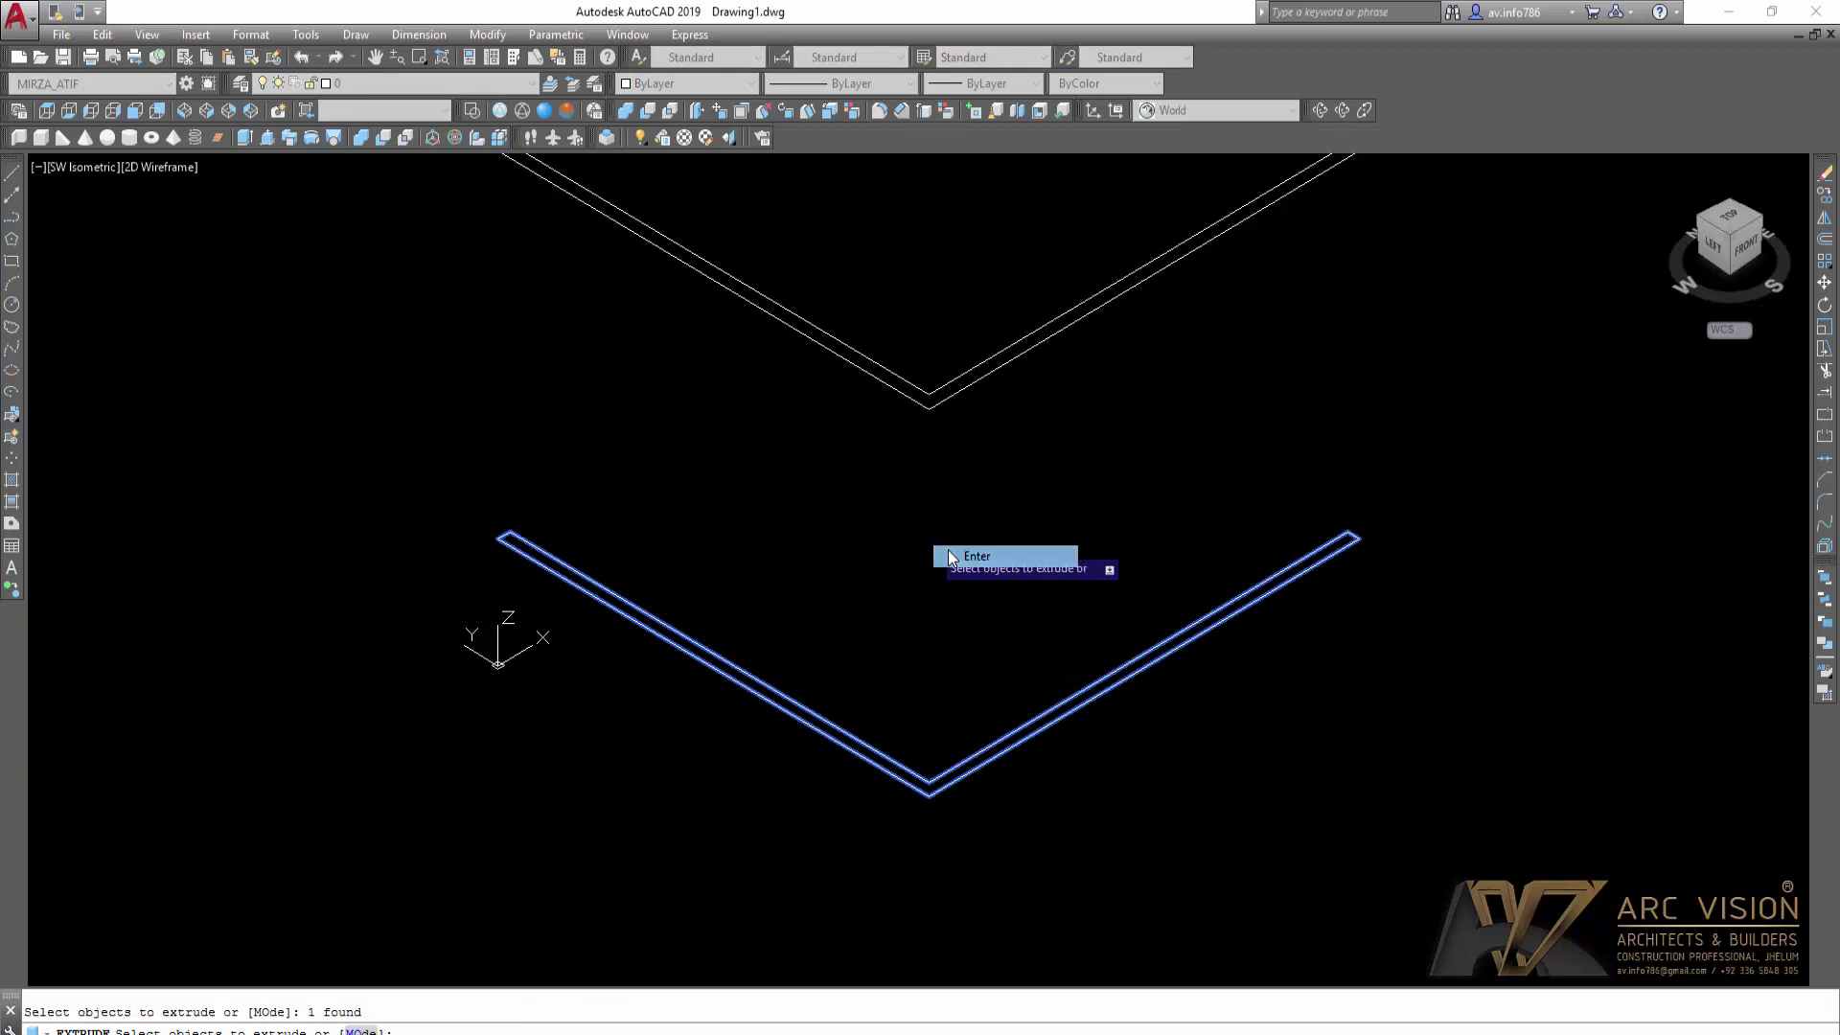
key("Return")
type("3'")
key("Return")
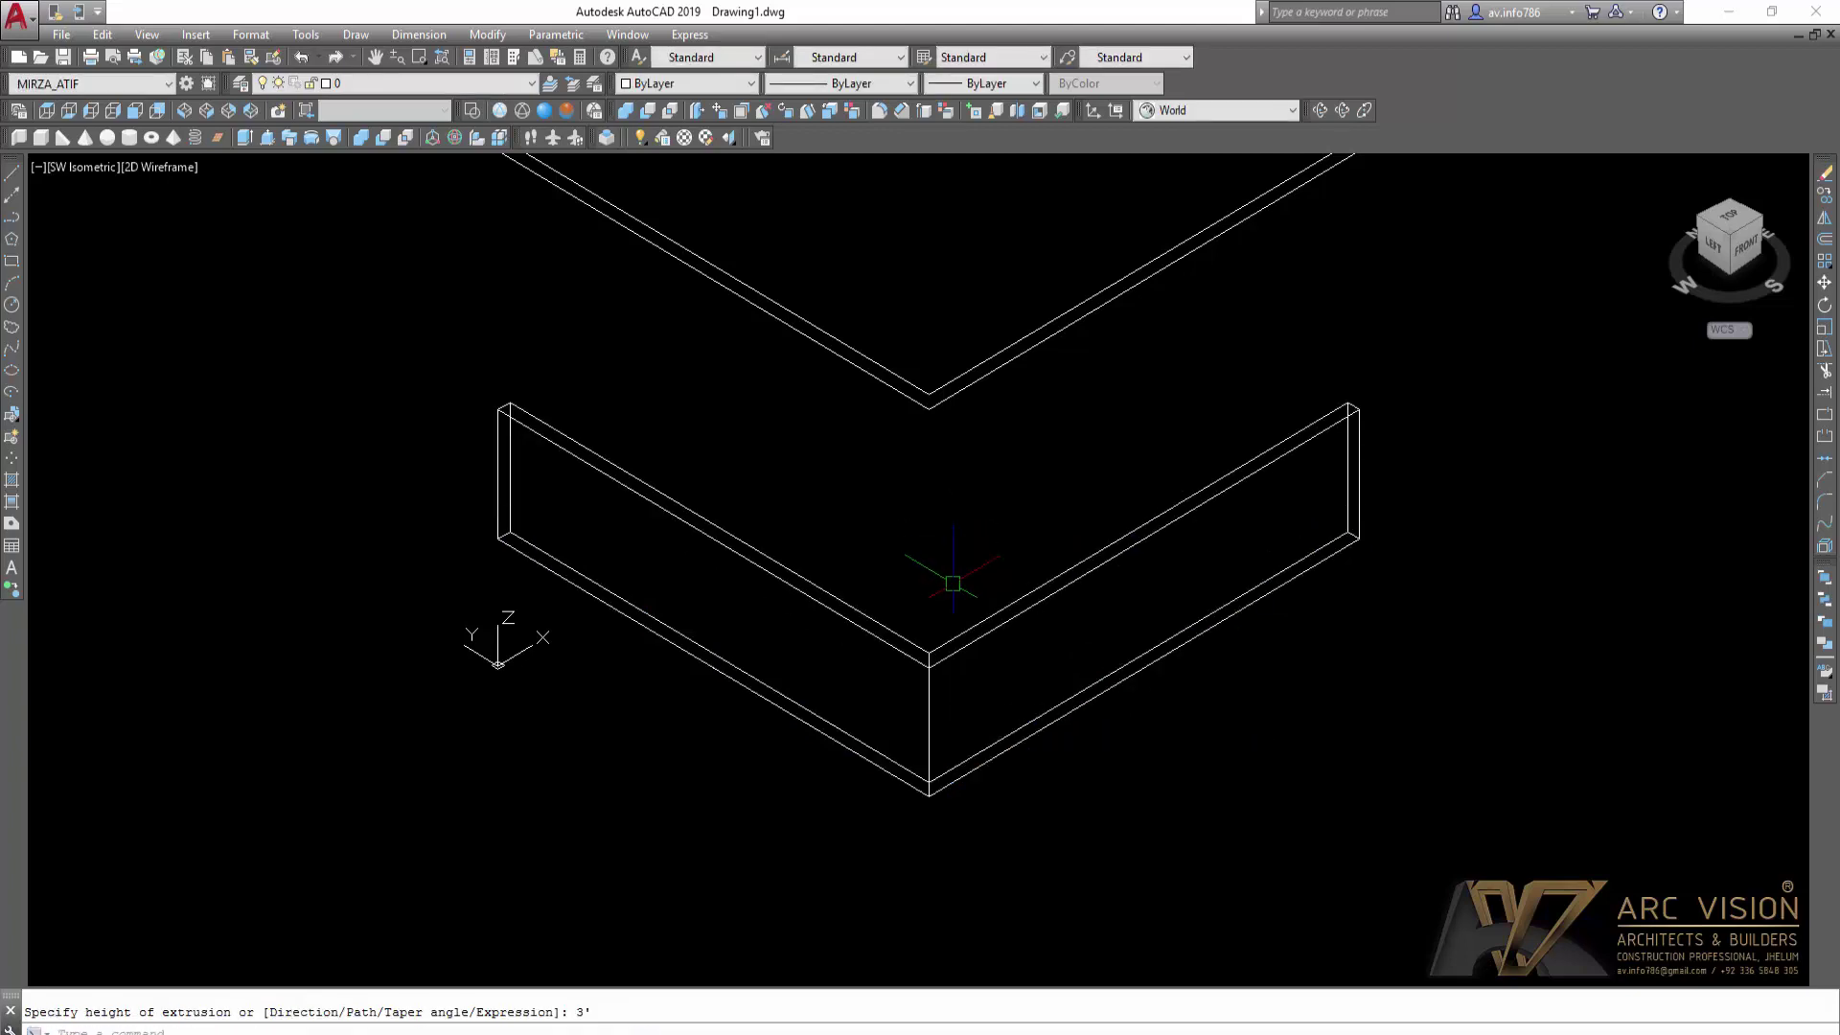
Step: Move the copied L-shaped polyline away from above the solid to the empty space on its left
middle_click_drag(949, 553, 952, 708, "shift")
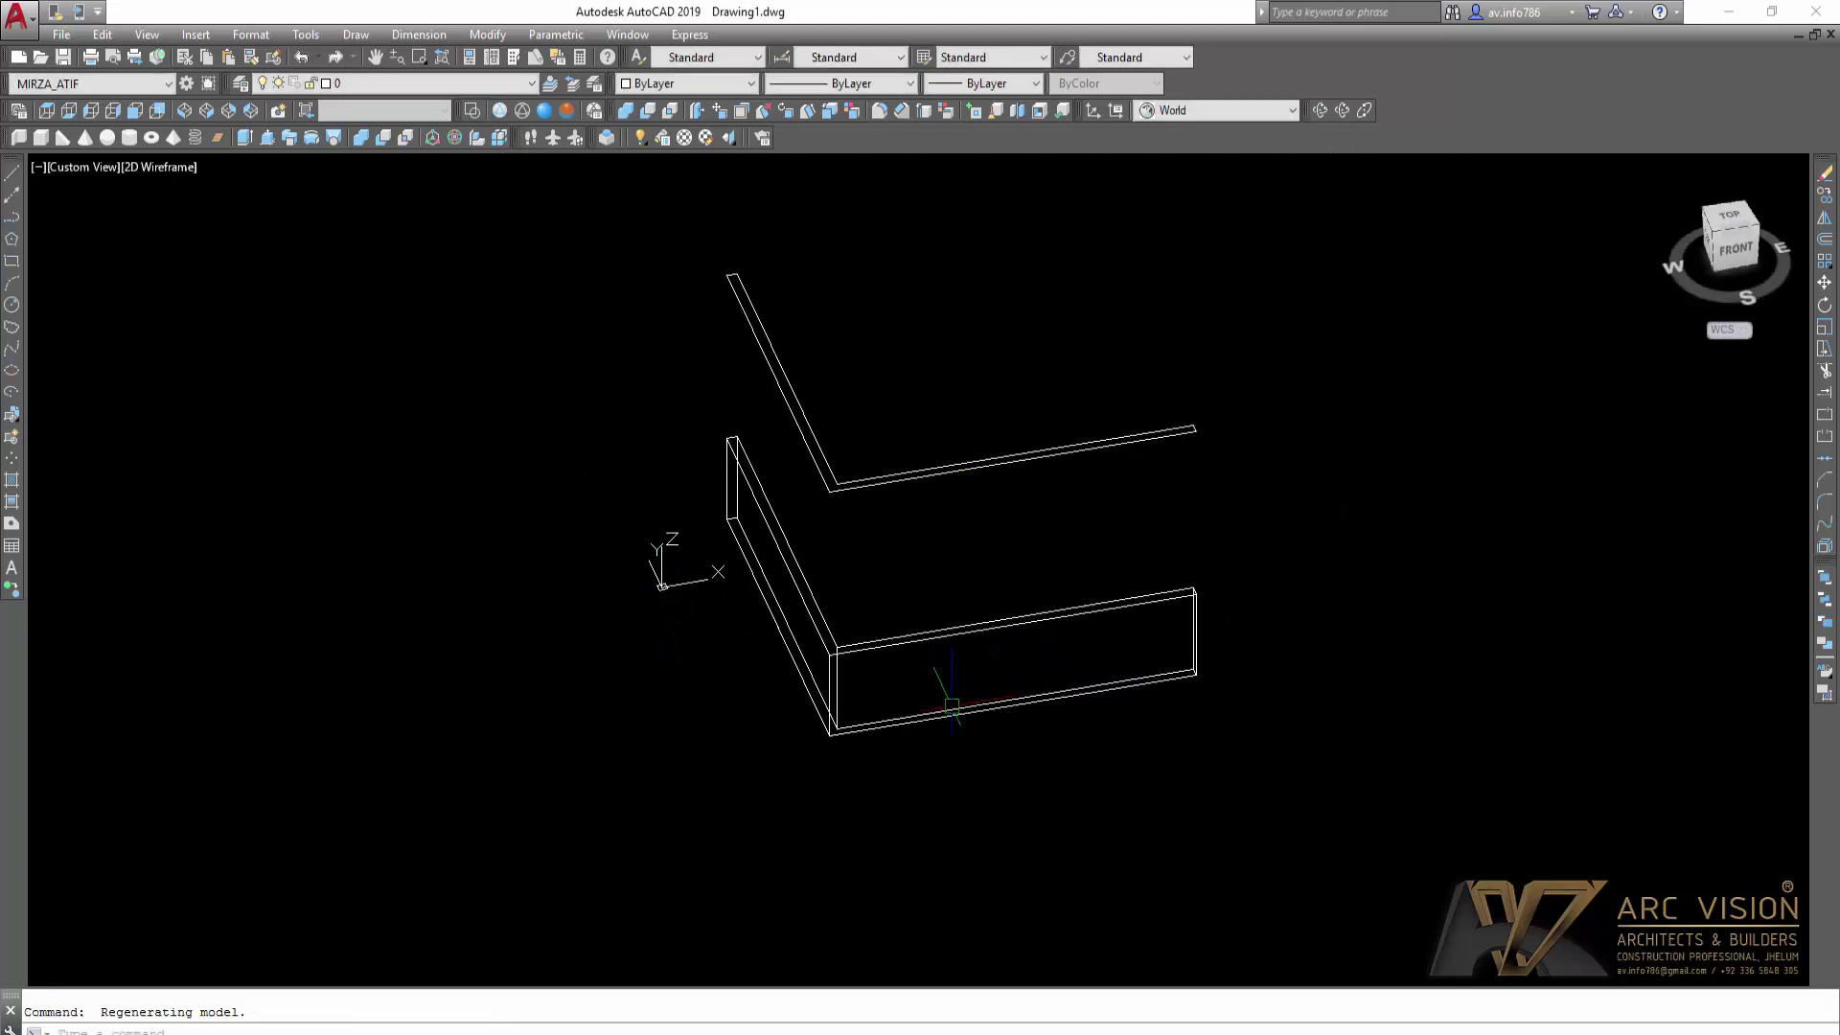
type("m")
key("Return")
left_click(896, 474)
scroll(897, 475, "down", 5)
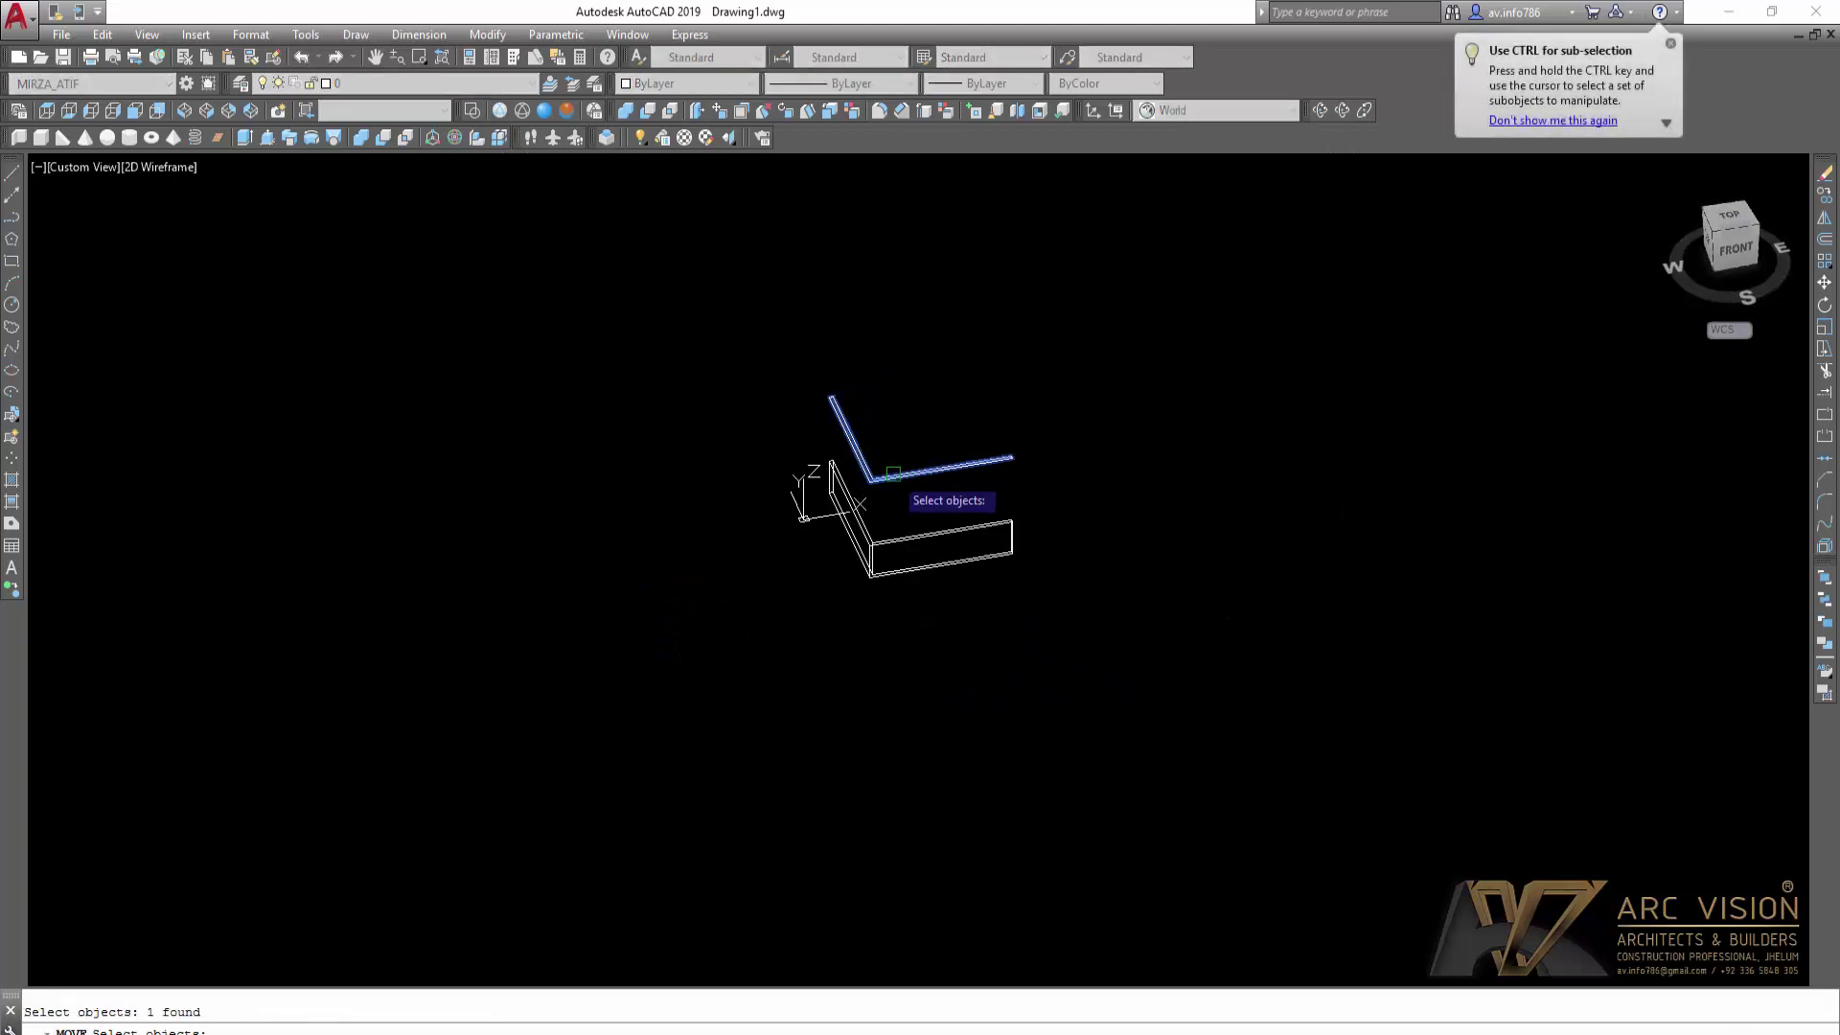
key("Return")
left_click(978, 649)
left_click(596, 709)
key("Escape")
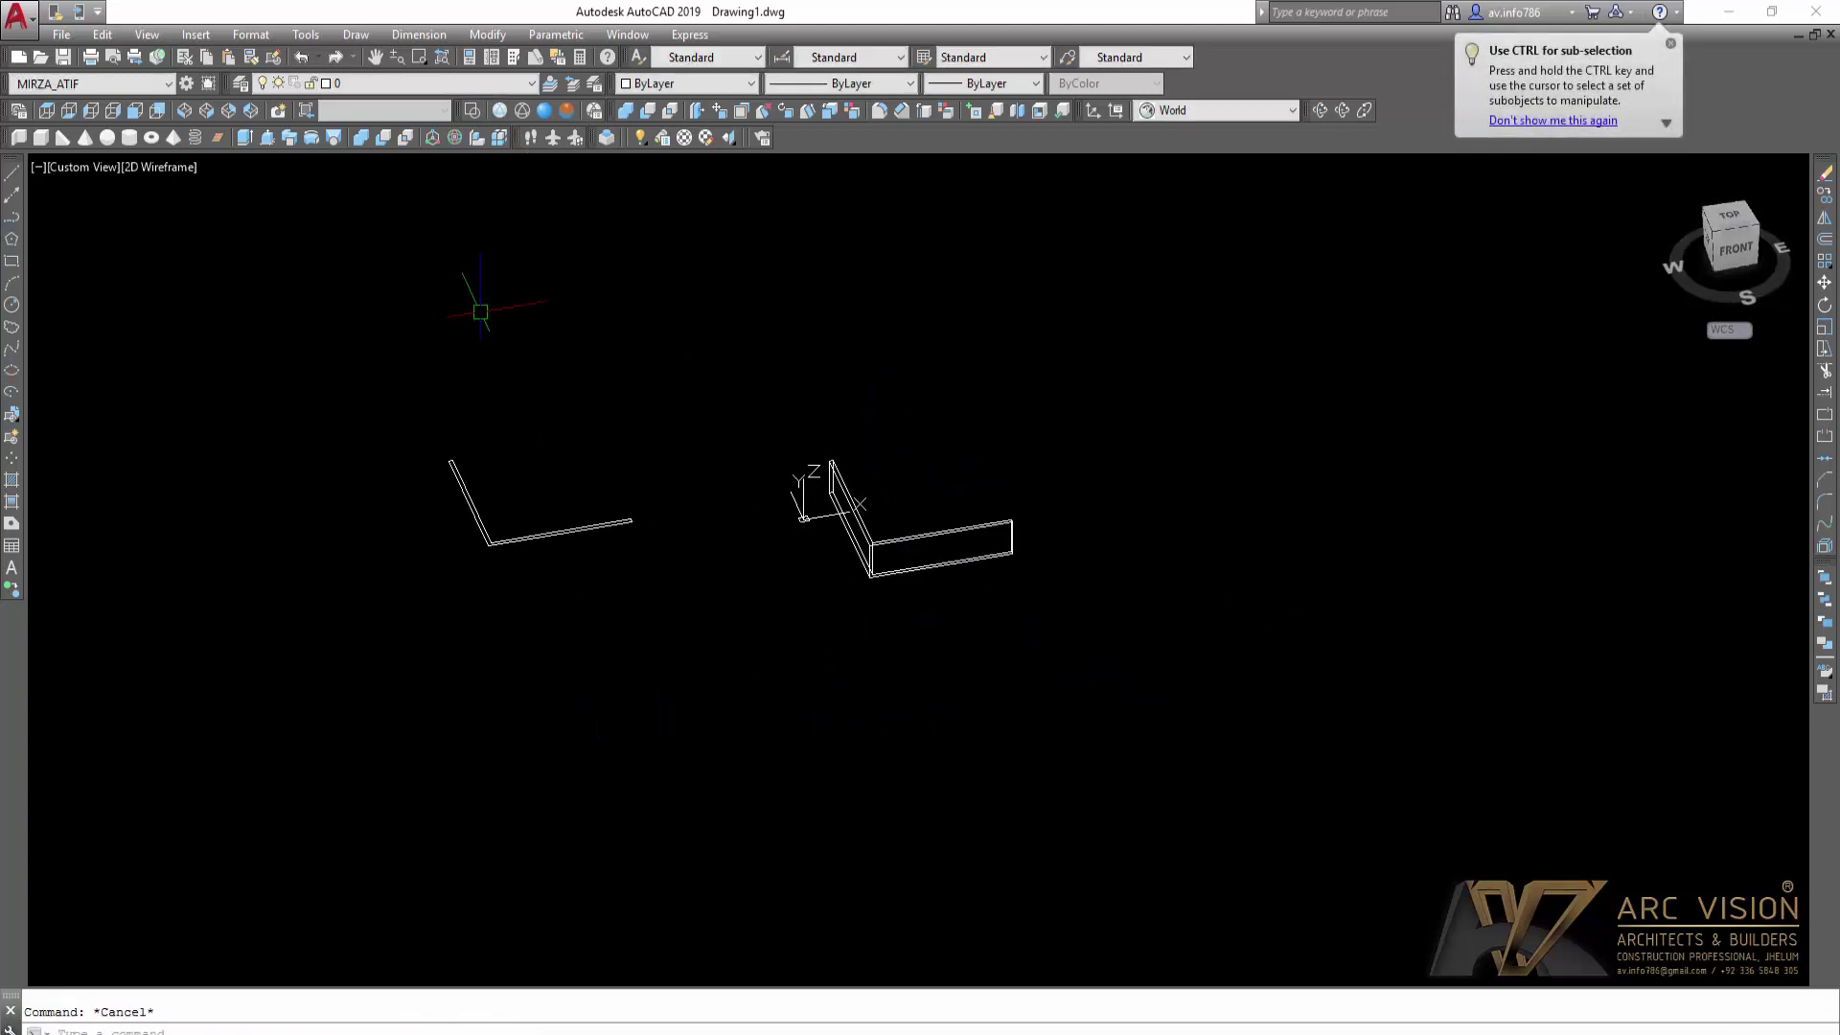
Step: Switch to the Top view and explode the copied L-shaped polyline
left_click(49, 112)
left_click(932, 884)
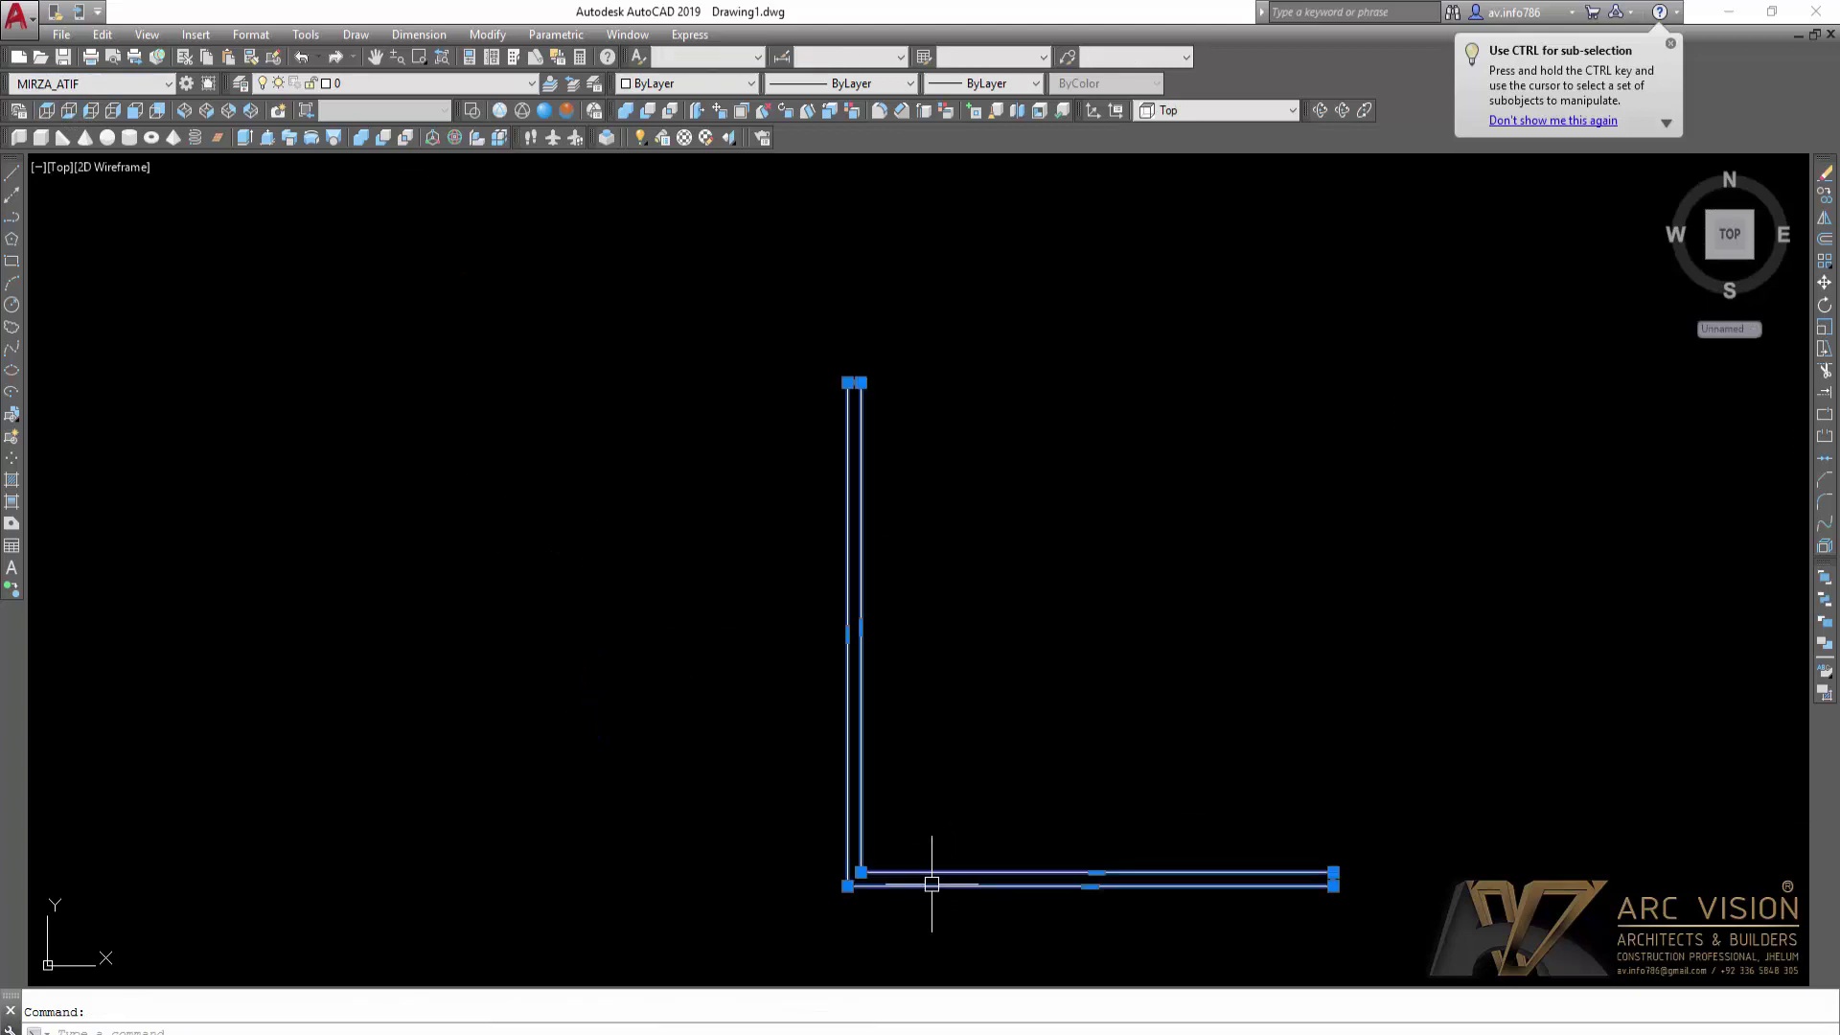
type("x")
key("Return")
Step: Erase the outer edges and short end lines of the exploded L, keeping only the two inner lines
left_click(928, 888)
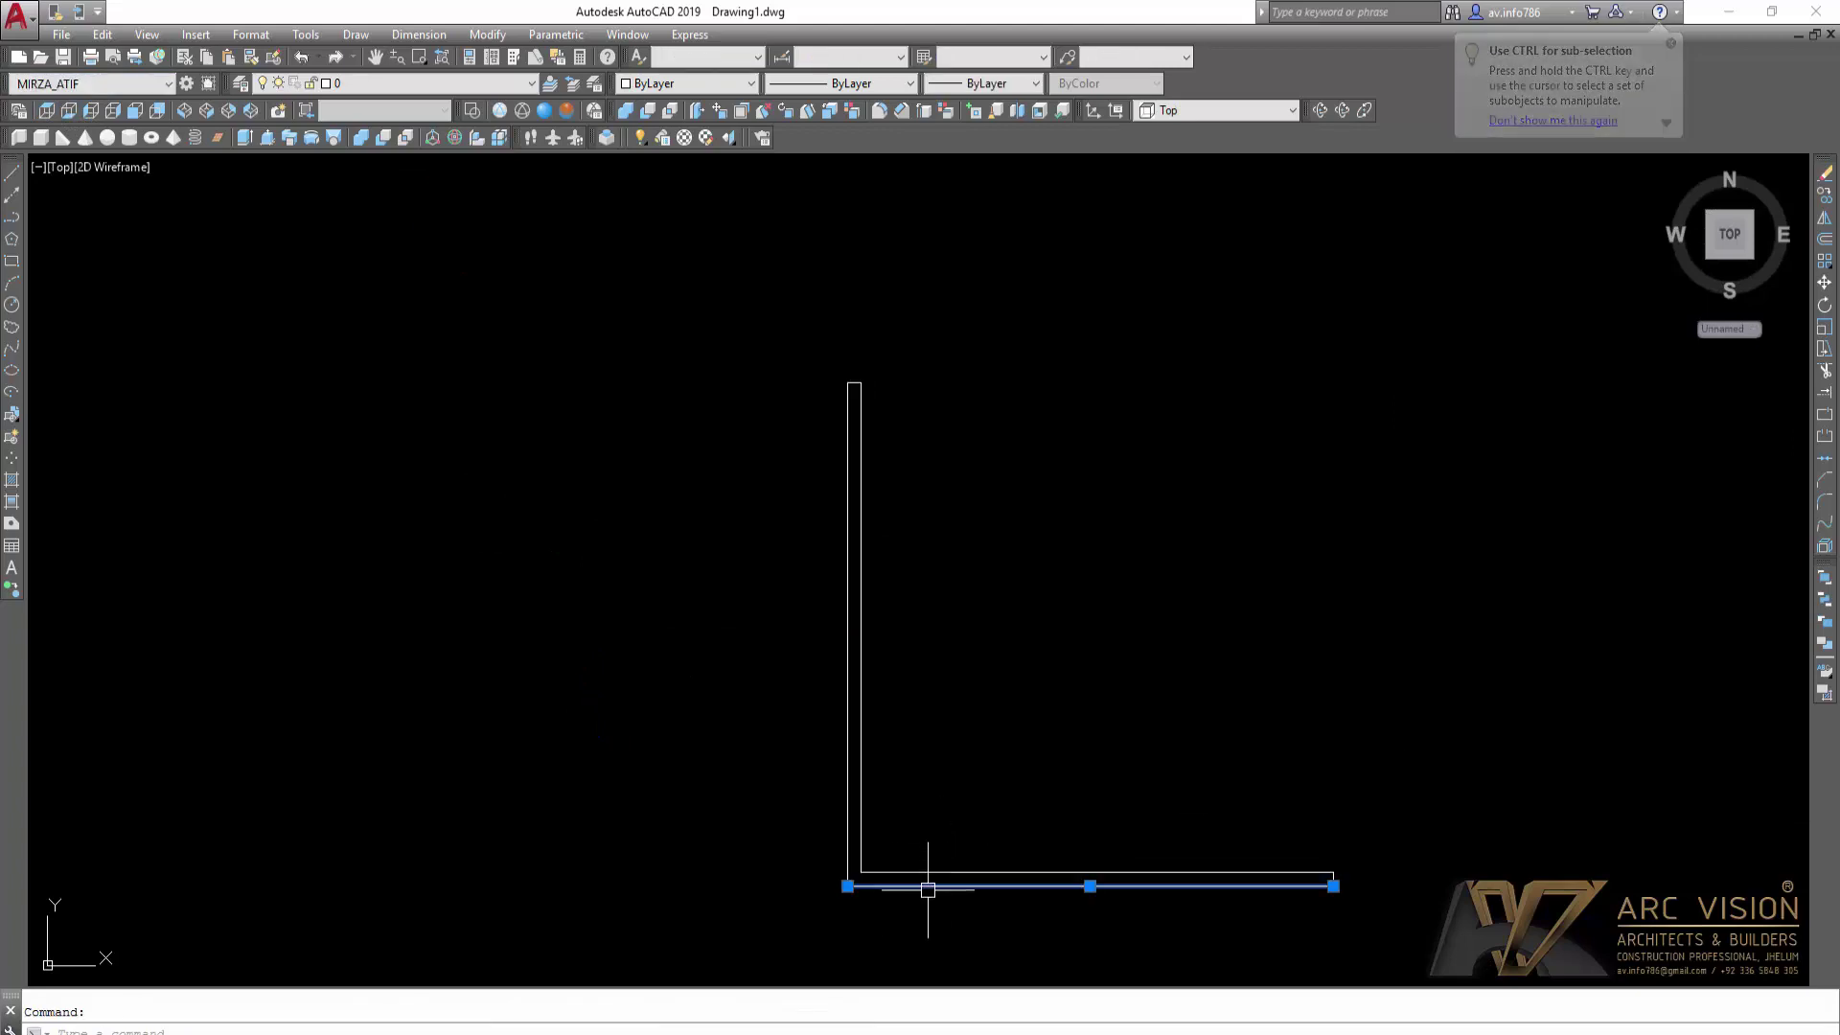
left_click(844, 849)
type("e")
key("Return")
left_click(852, 383)
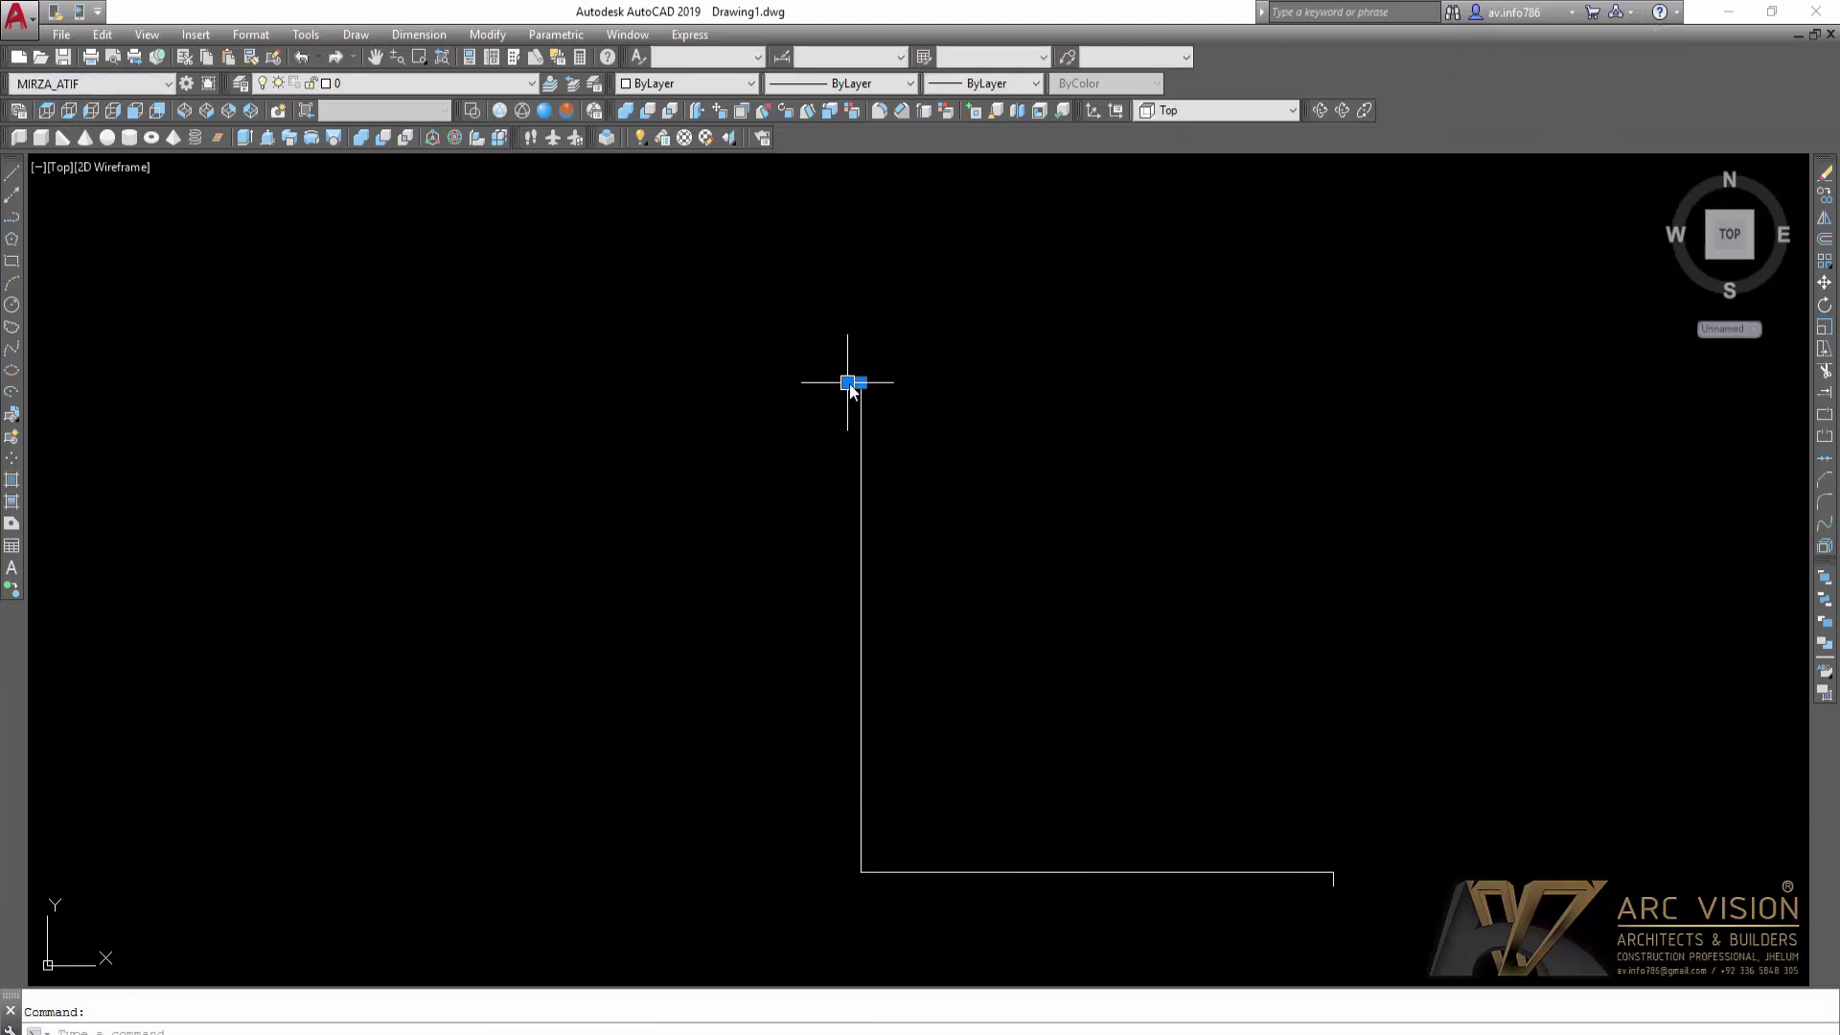
type("e")
key("Return")
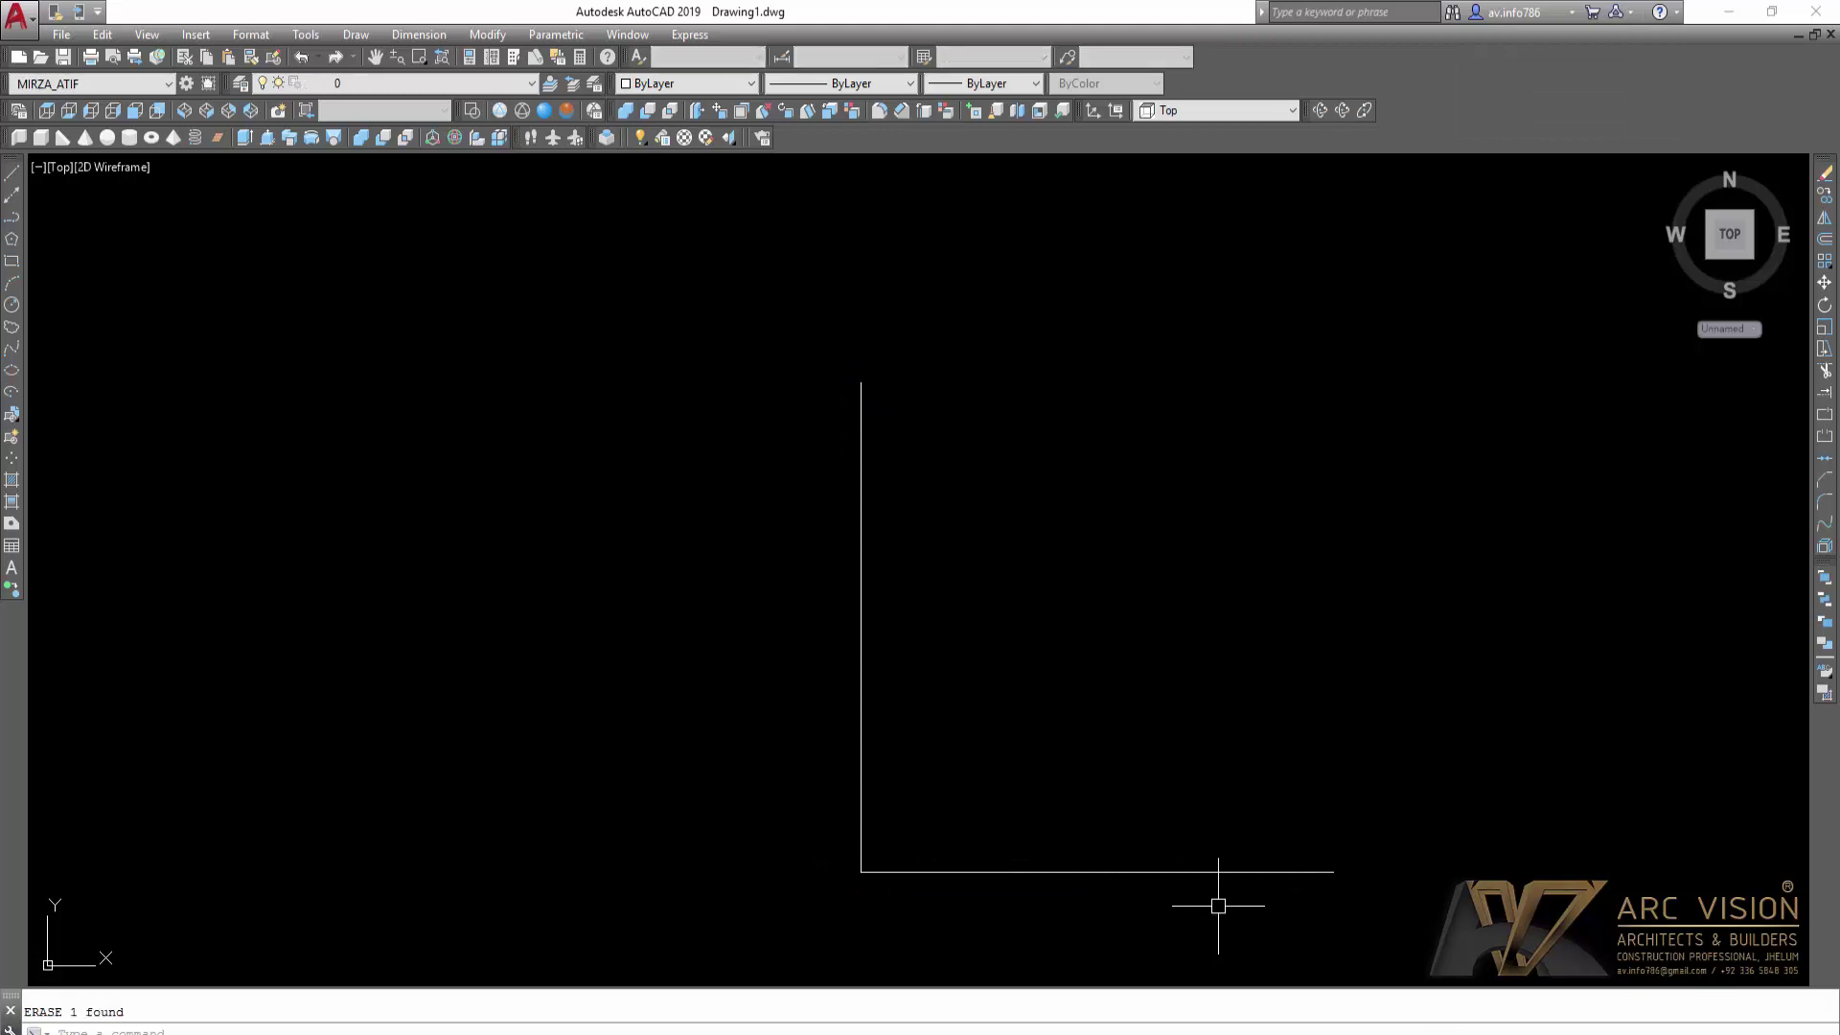
Step: Offset the two remaining inner lines outward to form a wider L-shaped strip
middle_click_drag(1220, 900, 1219, 773)
type("o")
key("Return")
type("9")
key("Return")
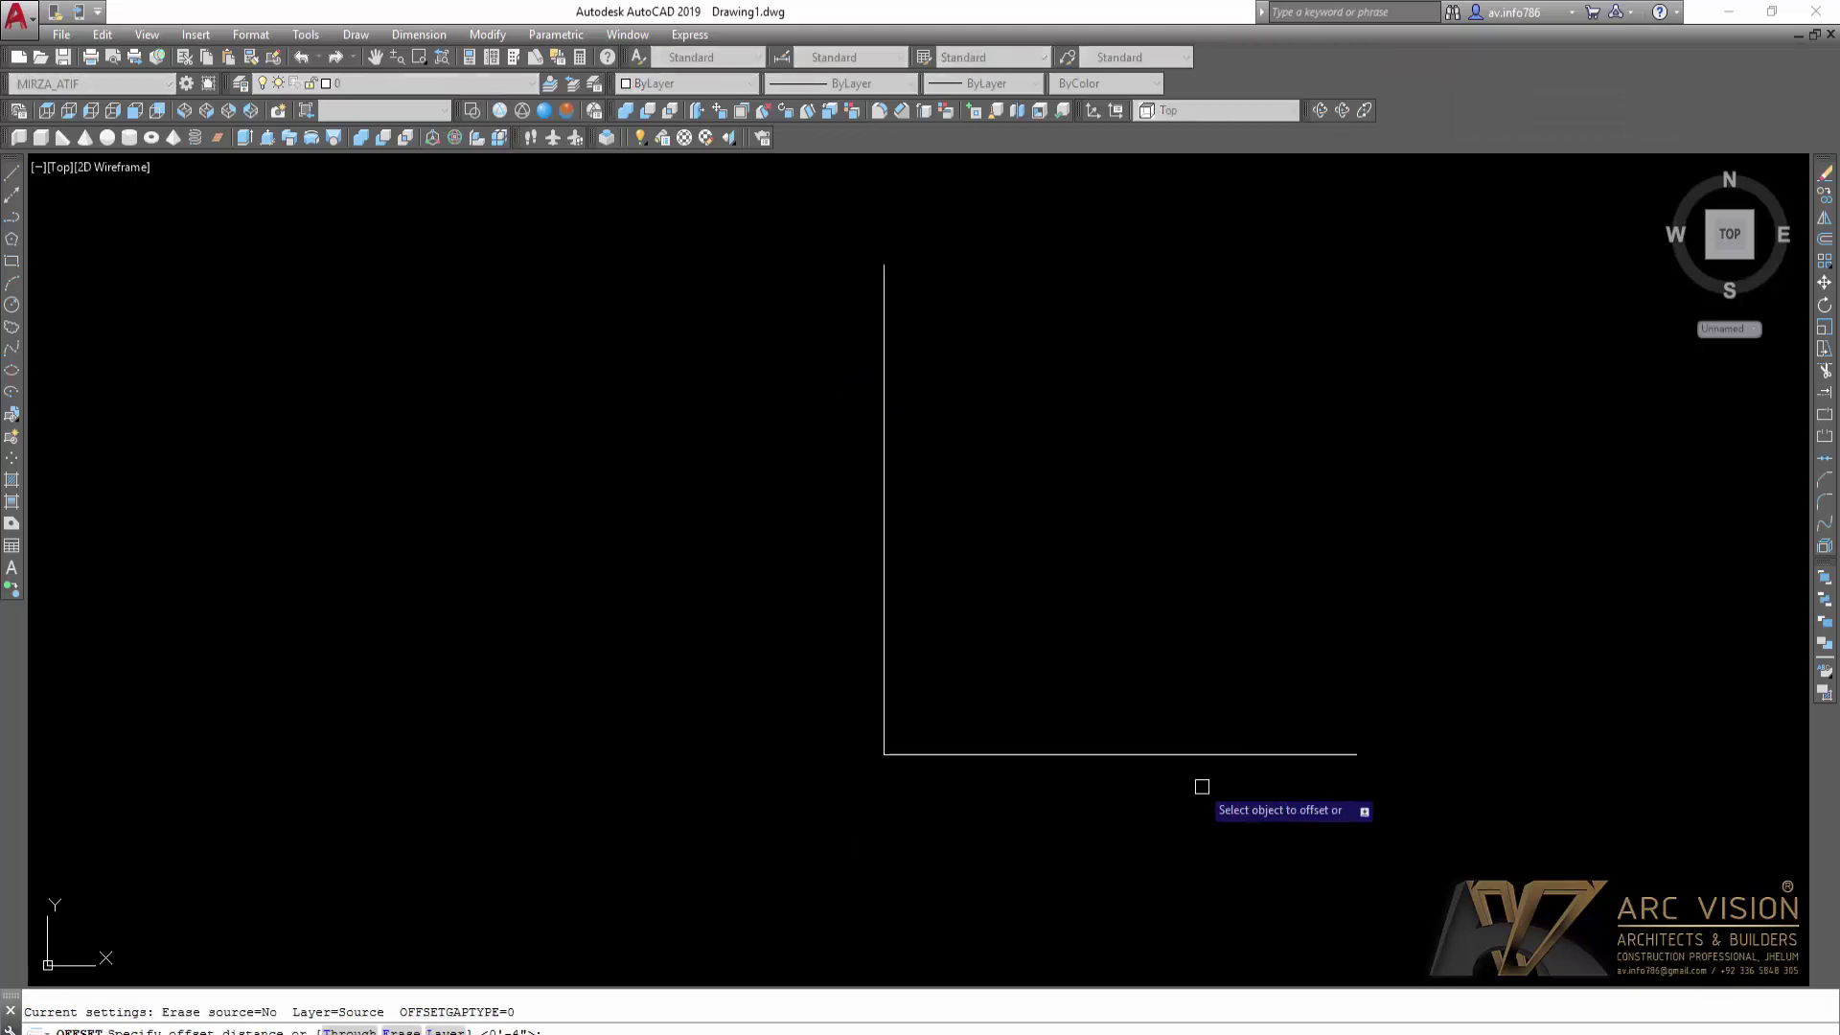
left_click(1184, 755)
left_click(1185, 760)
left_click(883, 624)
left_click(698, 633)
key("Escape")
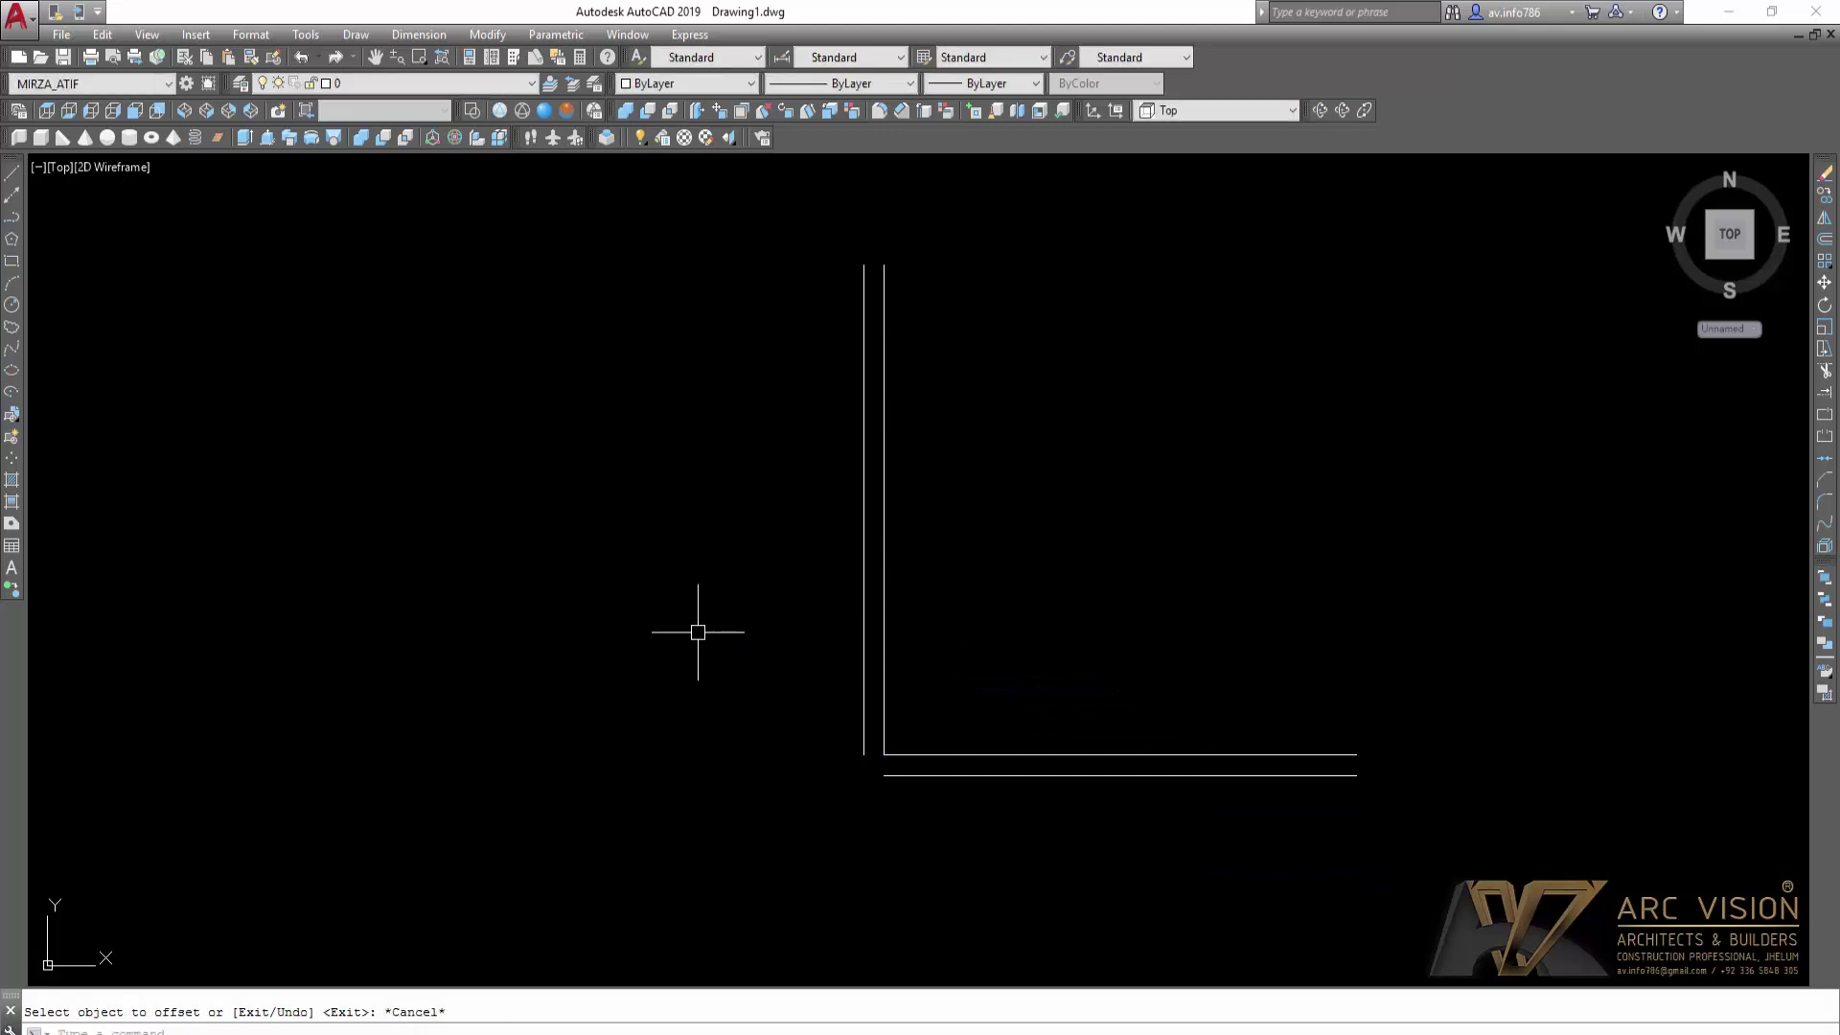
Step: Fillet the two outer offset lines into a clean corner
type("f")
key("Return")
left_click(935, 776)
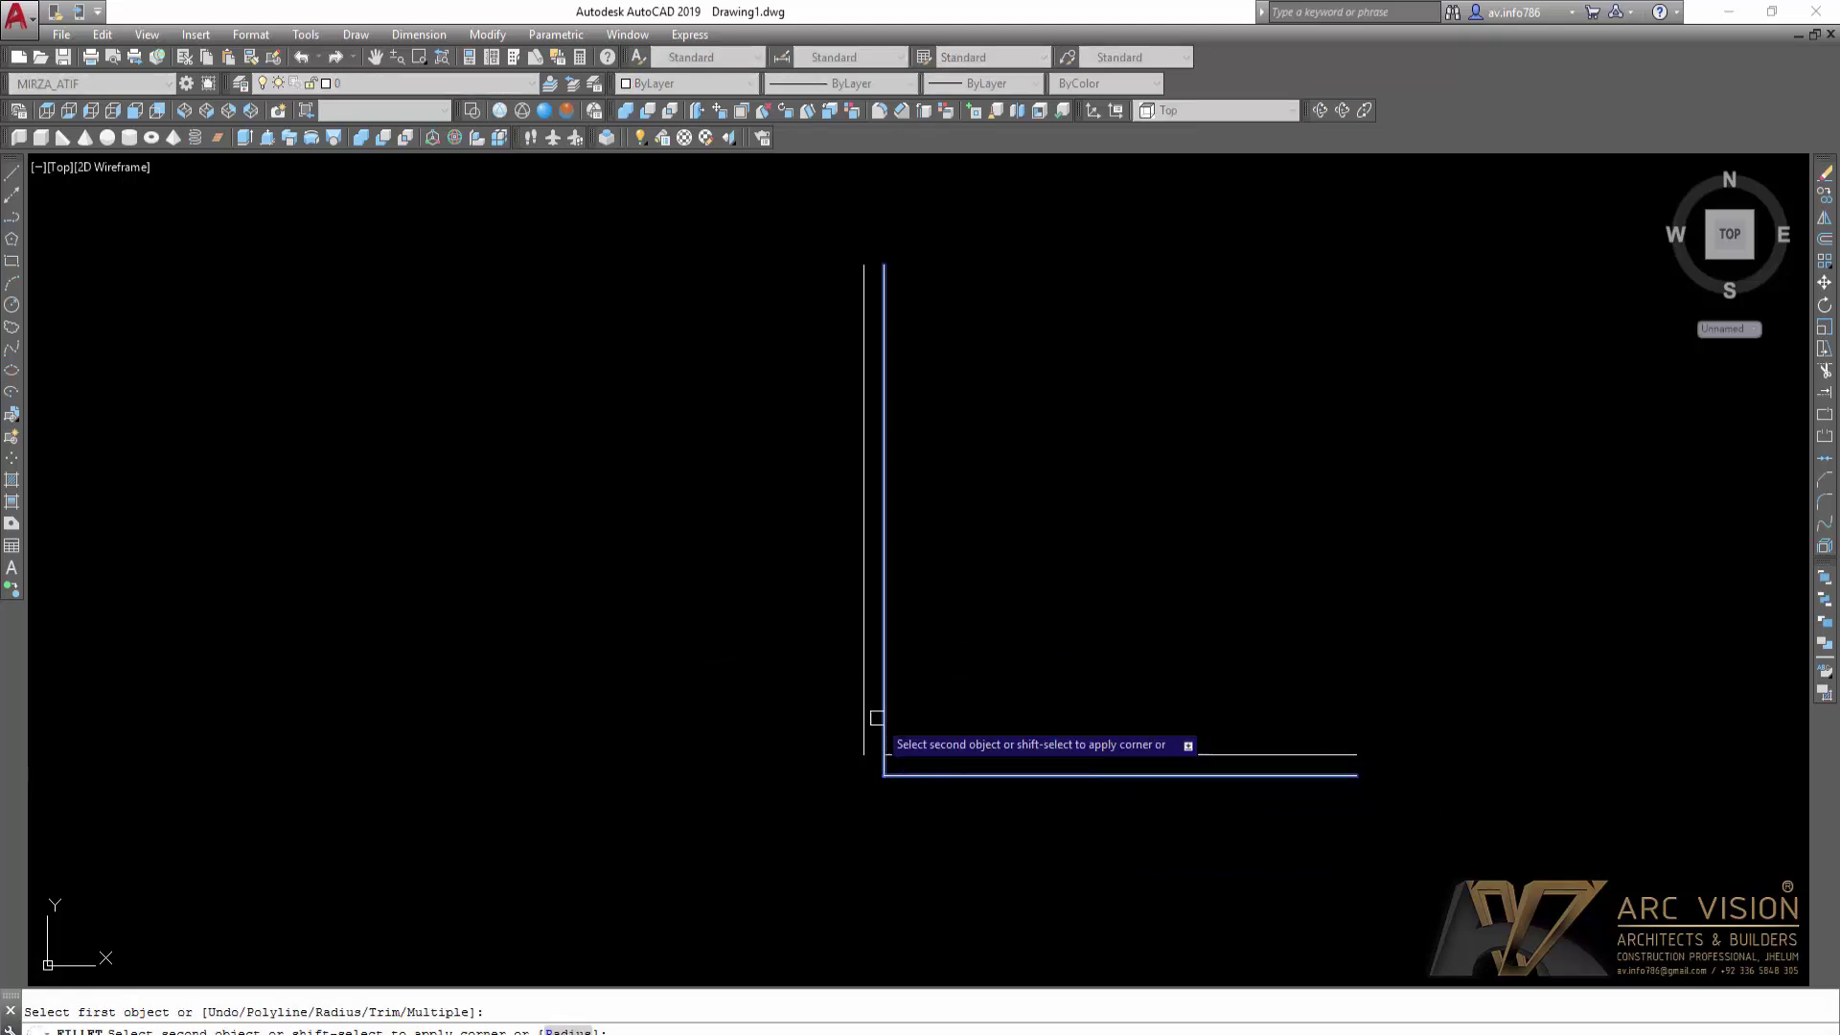
Step: Close both open ends of the wider L-shaped strip with short lines
type("l")
key("Return")
left_click(883, 265)
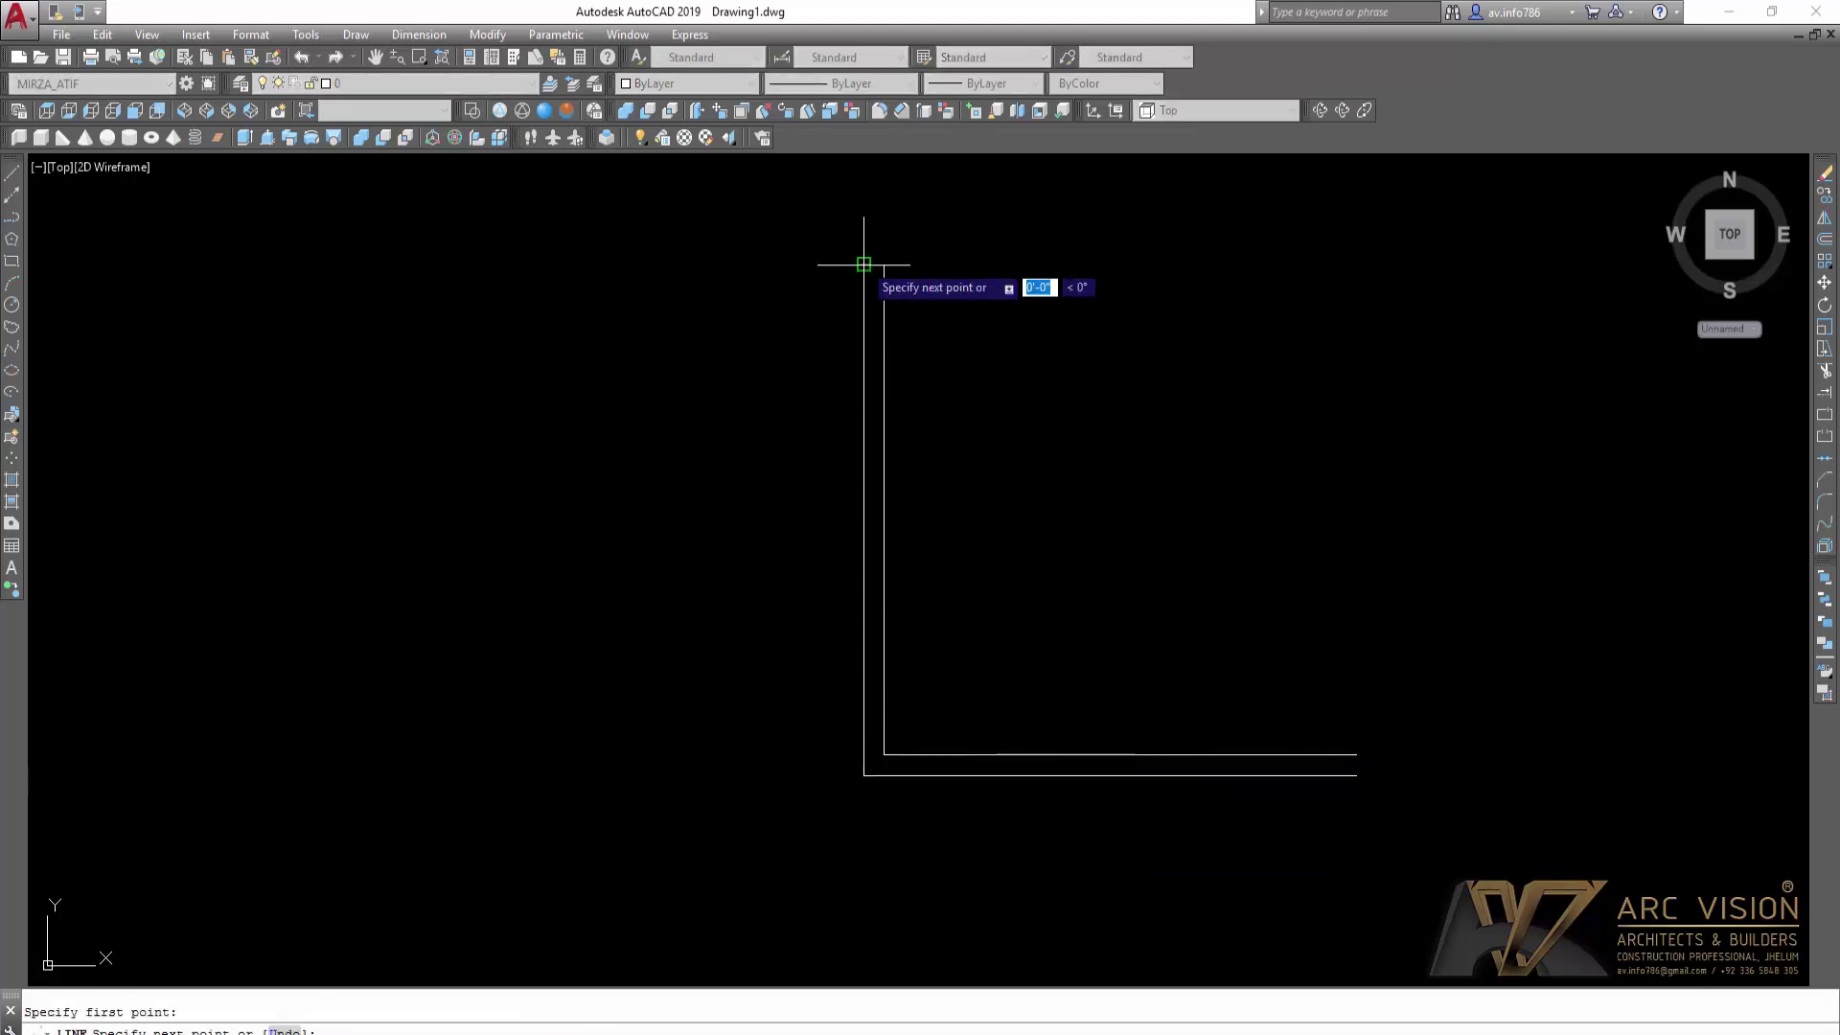
left_click(864, 265)
key("Return")
key("Return")
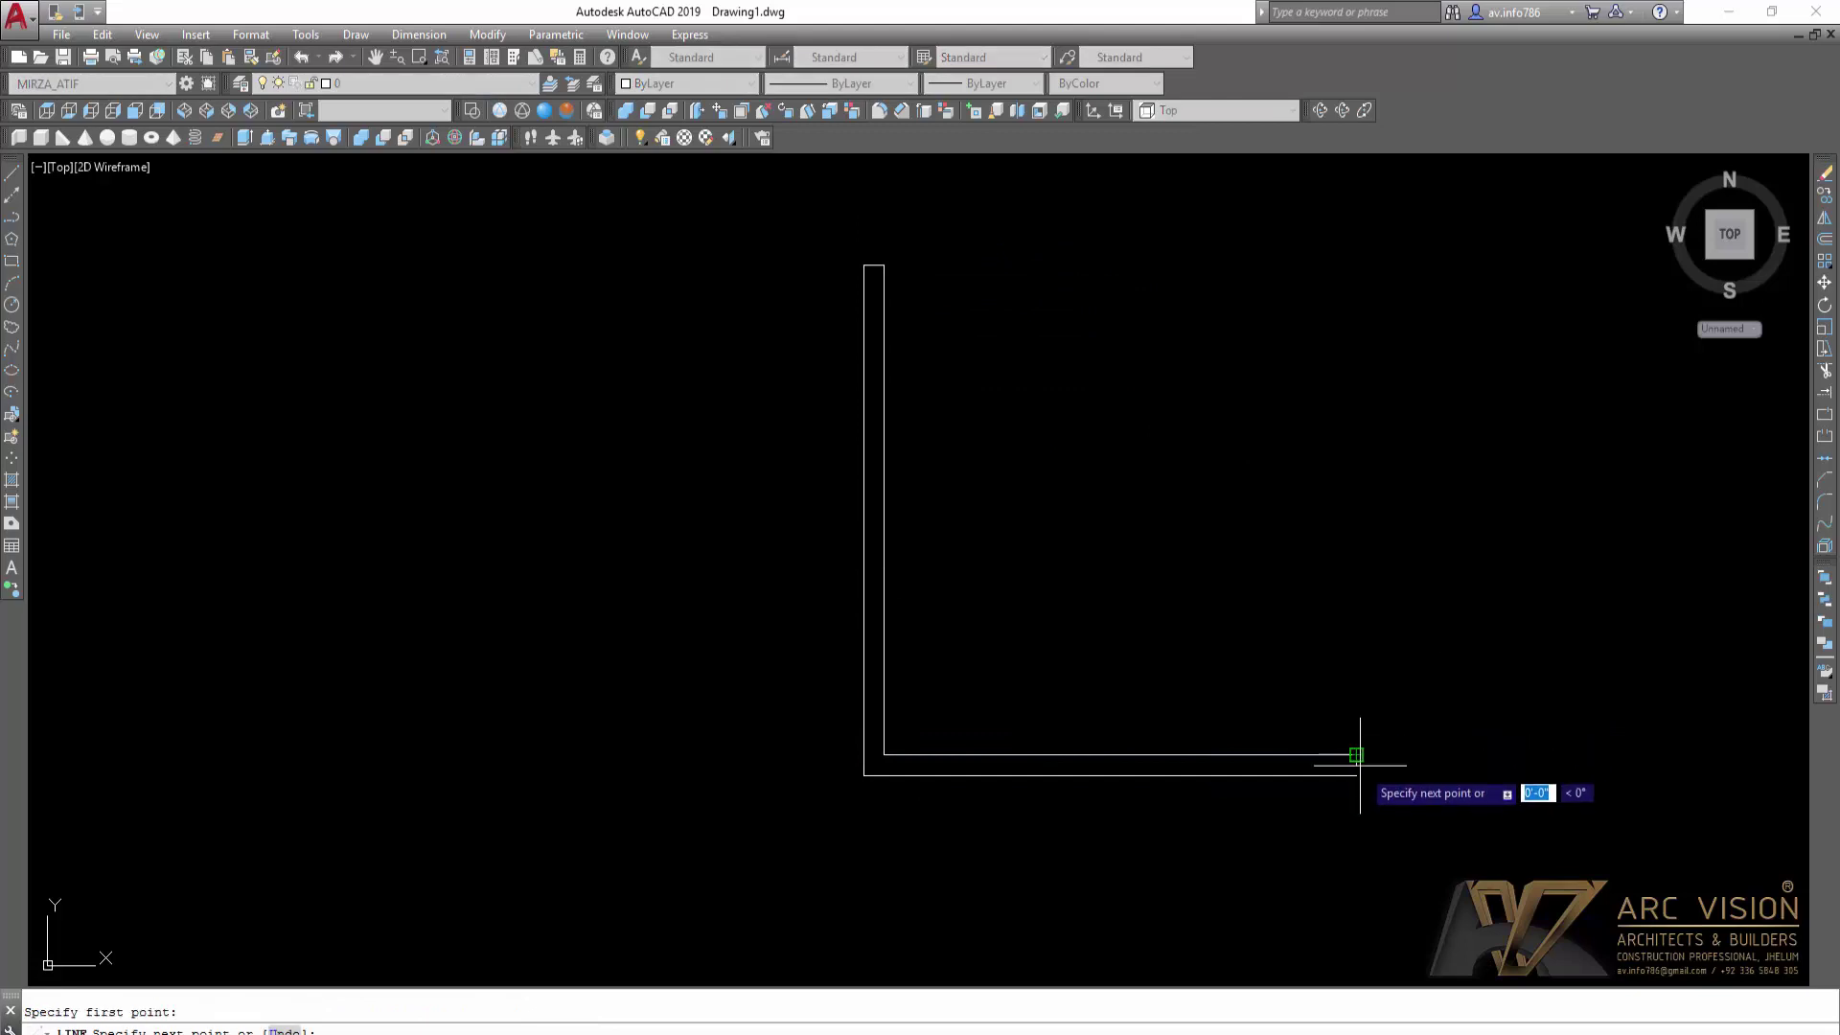
left_click(1356, 755)
left_click(1357, 775)
key("Escape")
Step: Create a boundary polyline inside the wider L-shaped outline
type("bo")
key("Return")
left_click(1233, 762)
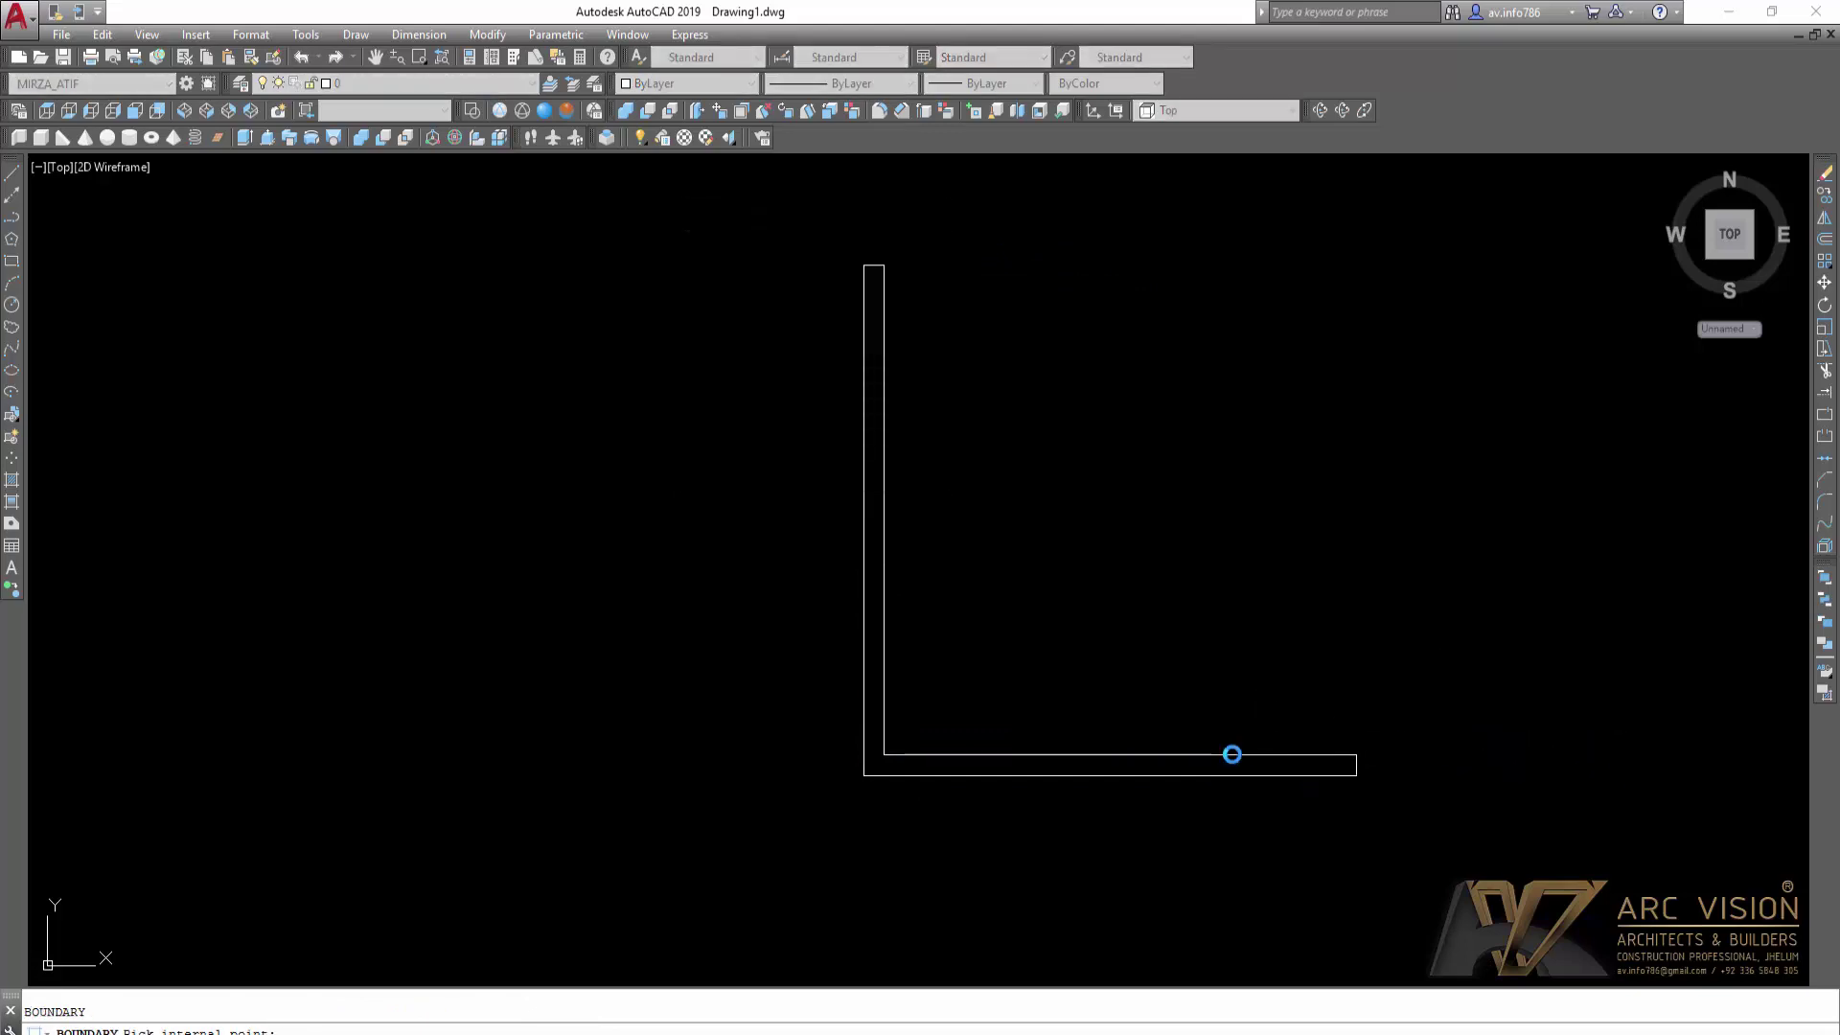
key("Return")
left_click(1230, 762)
key("Return")
Step: Extrude the wider L-shaped boundary to a height of 2 inches
type("EX")
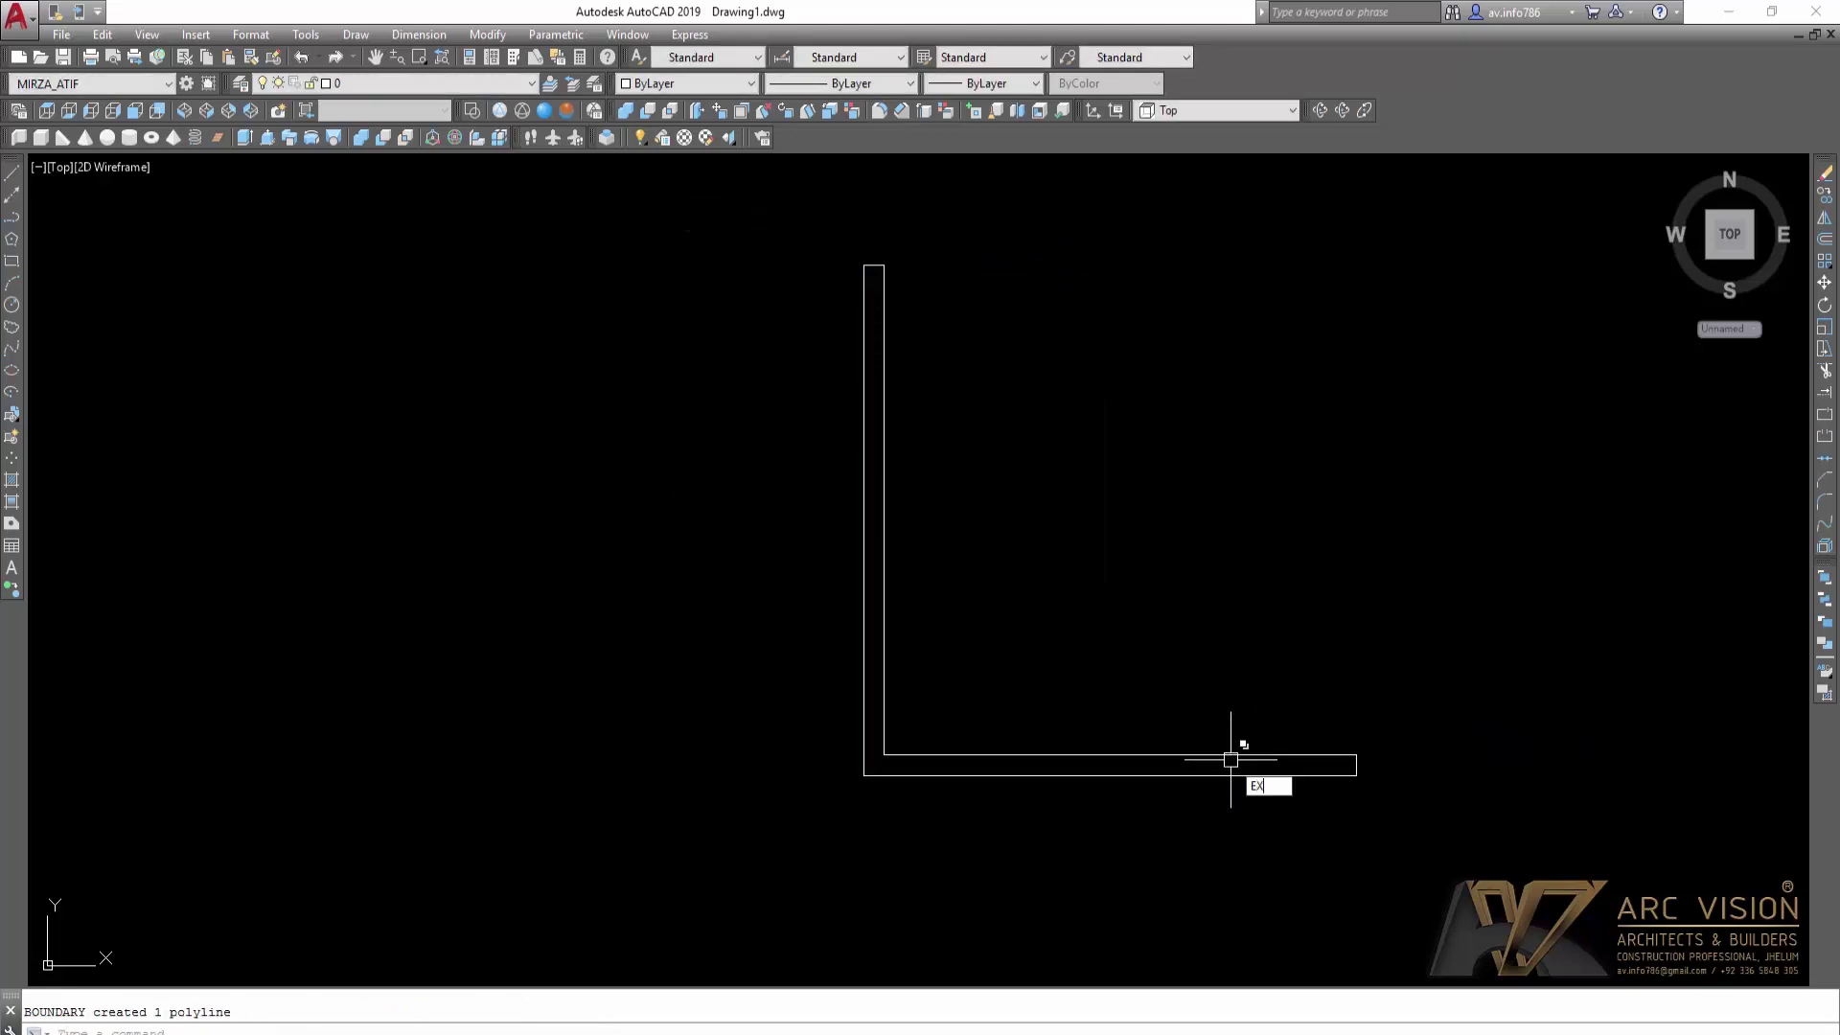
type("T")
key("Return")
left_click(1230, 760)
left_click(1303, 828)
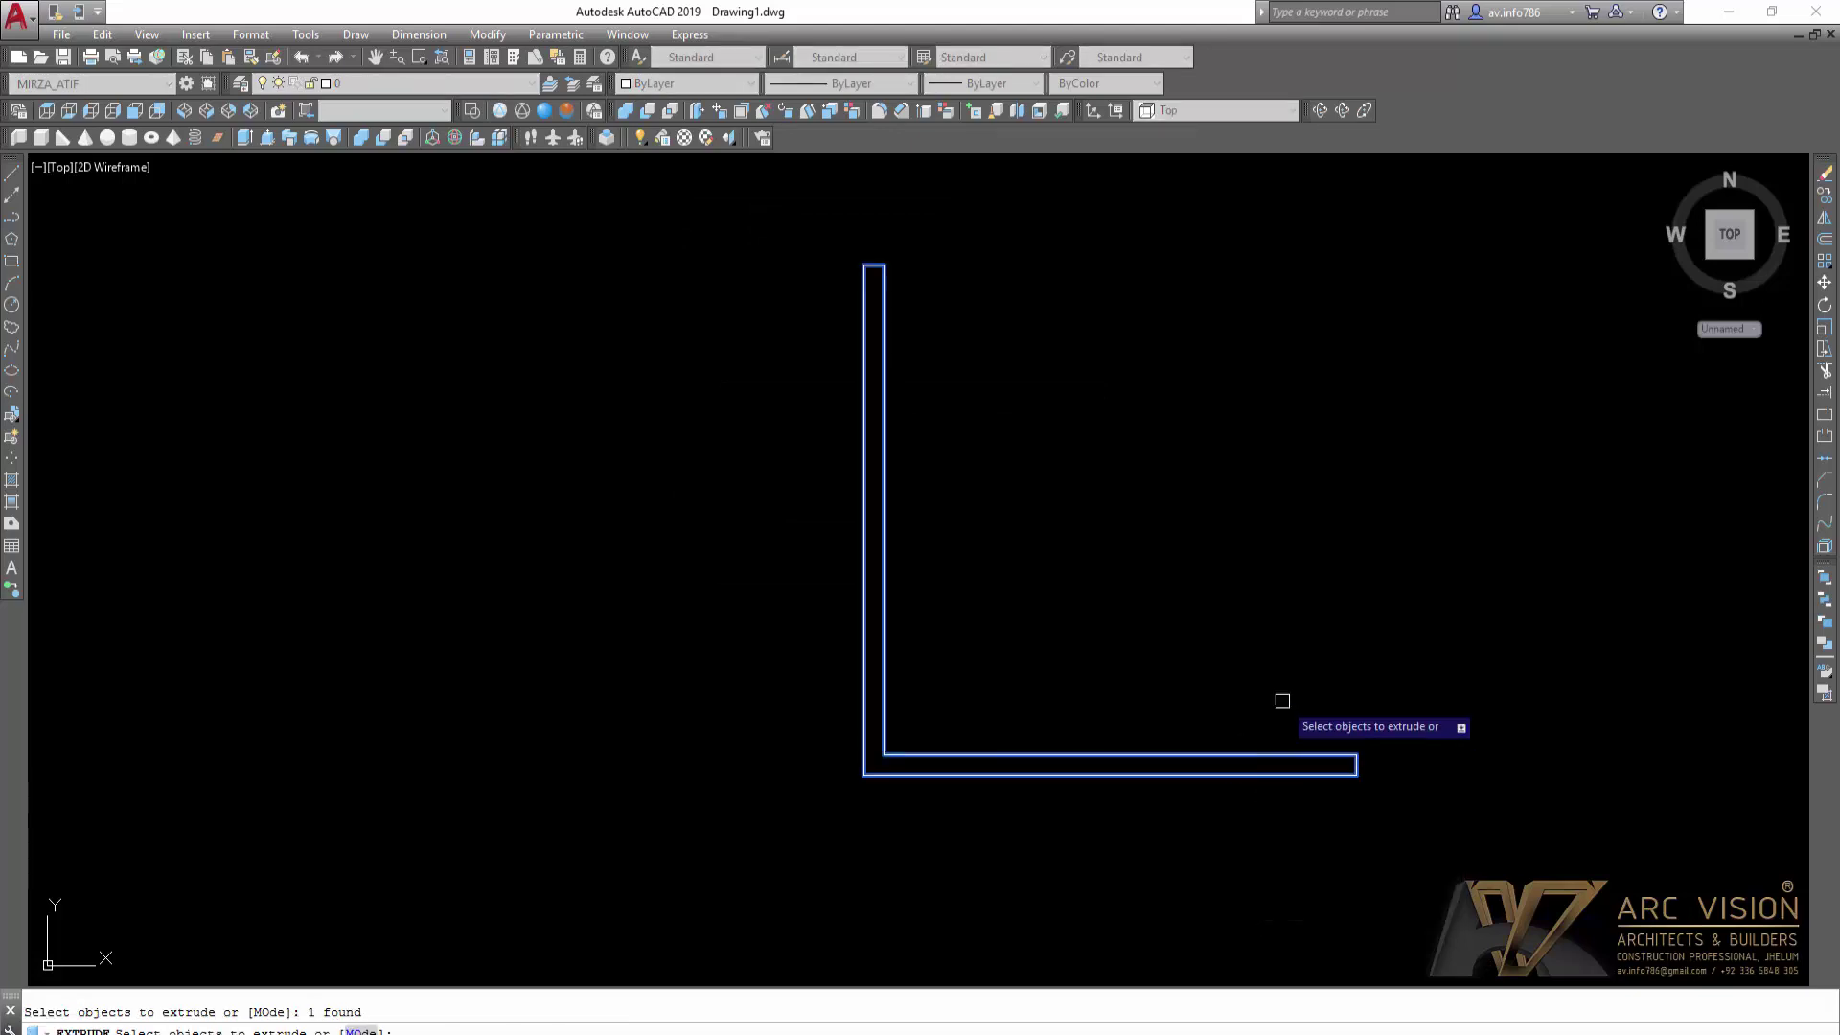
right_click(1277, 672)
left_click(1294, 681)
type("2")
key("Return")
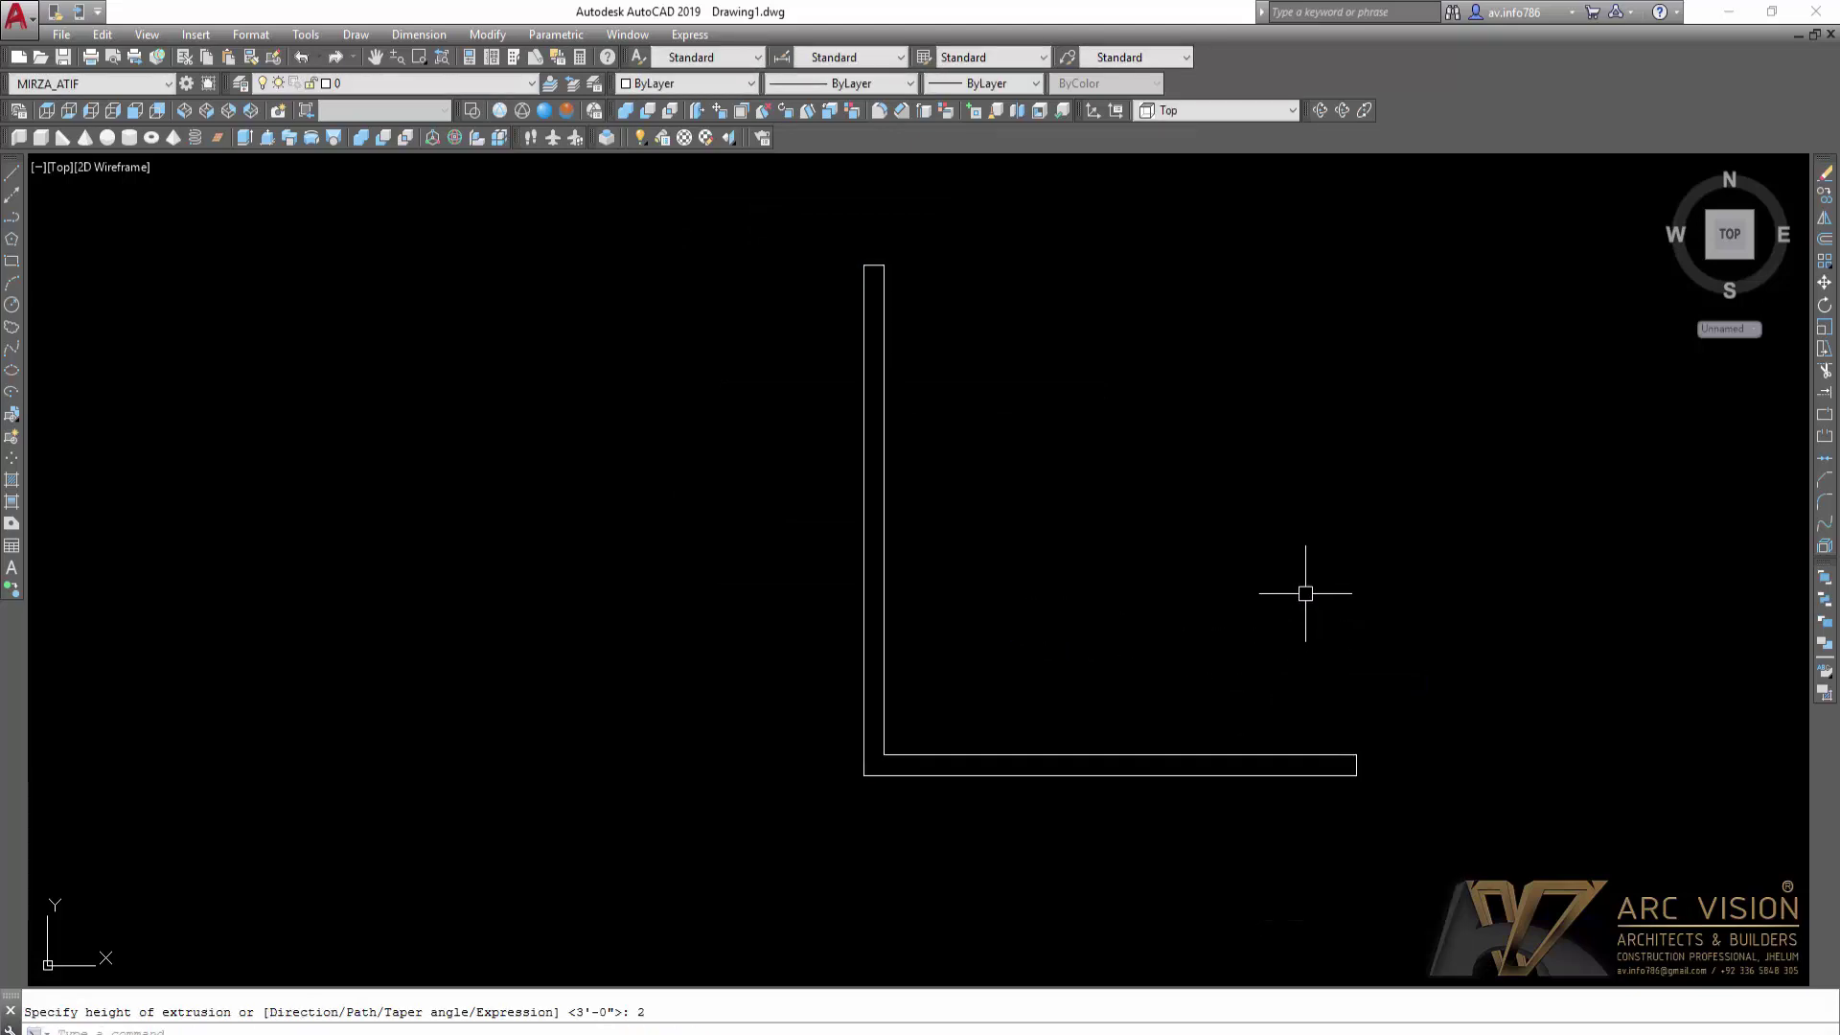
Step: Move the extruded L-shaped cap so its lower inner end corner sits on the matching top end corner of the 3' wall
middle_click_drag(1179, 550, 1350, 359, "shift")
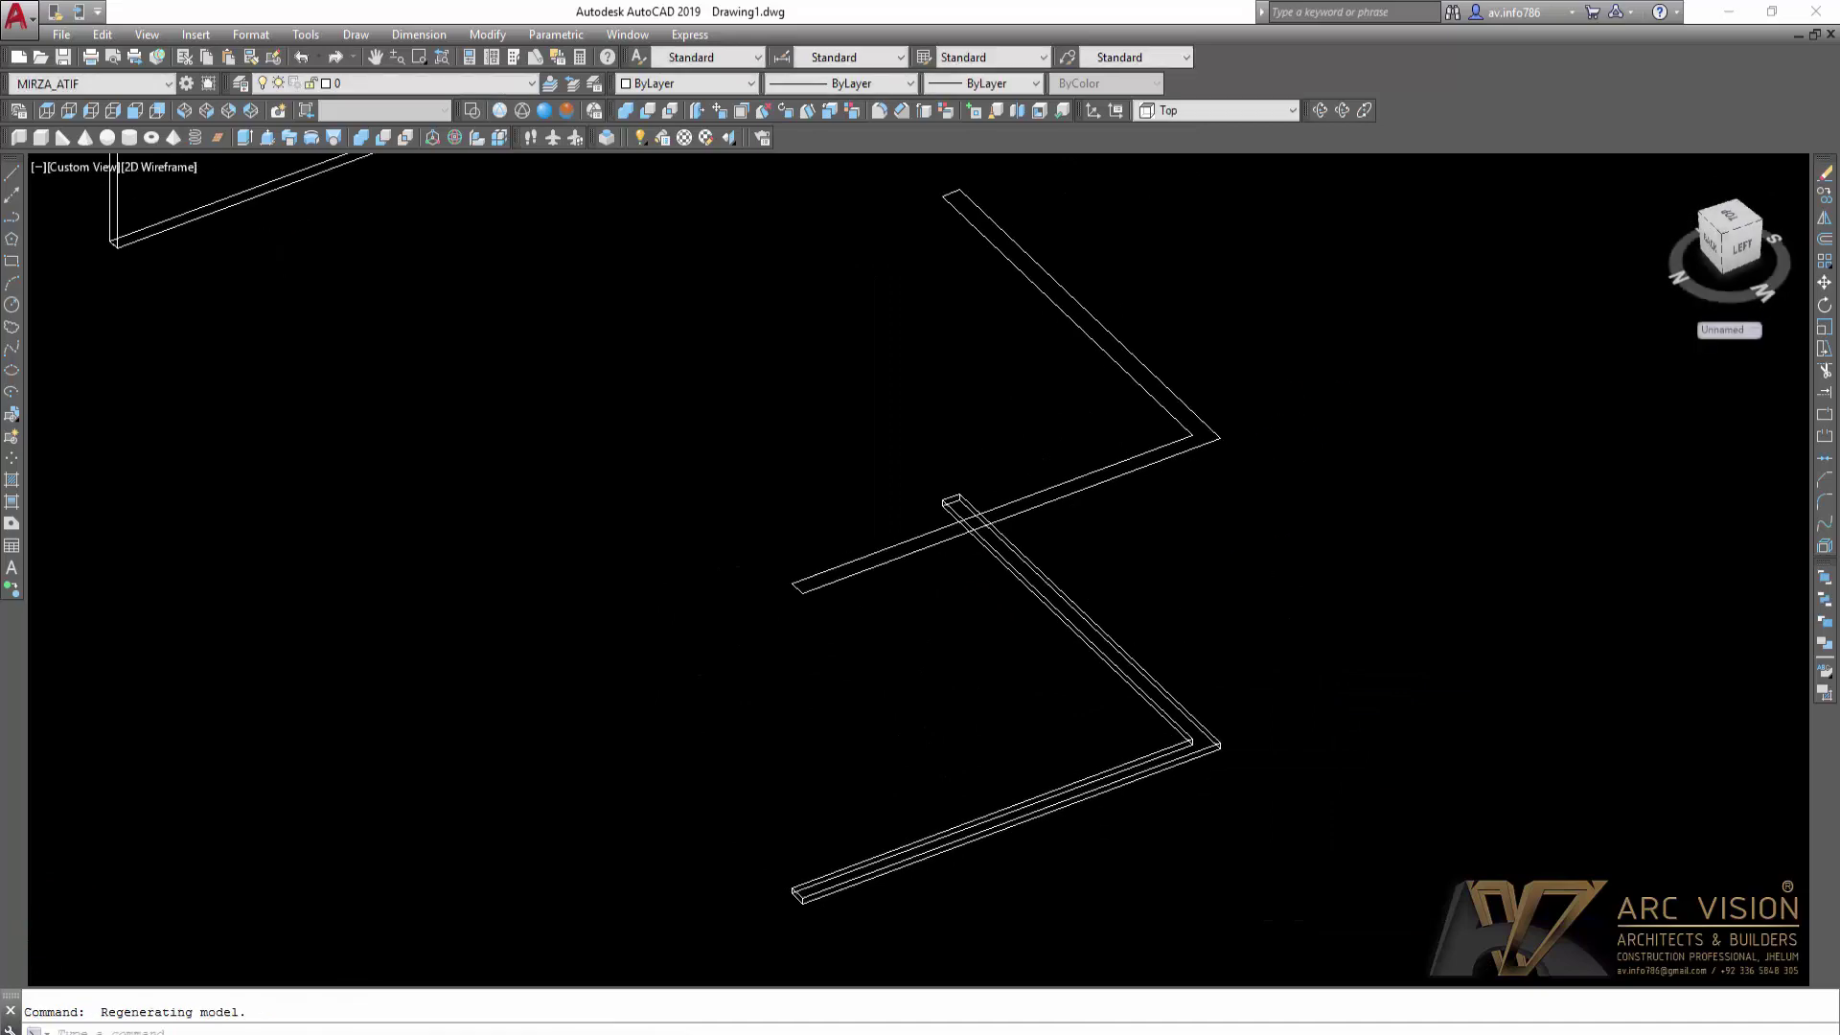
scroll(1237, 595, "down", 4)
middle_click_drag(1237, 596, 1481, 600)
type("m")
key("Return")
scroll(1327, 724, "up", 8)
left_click(1286, 583)
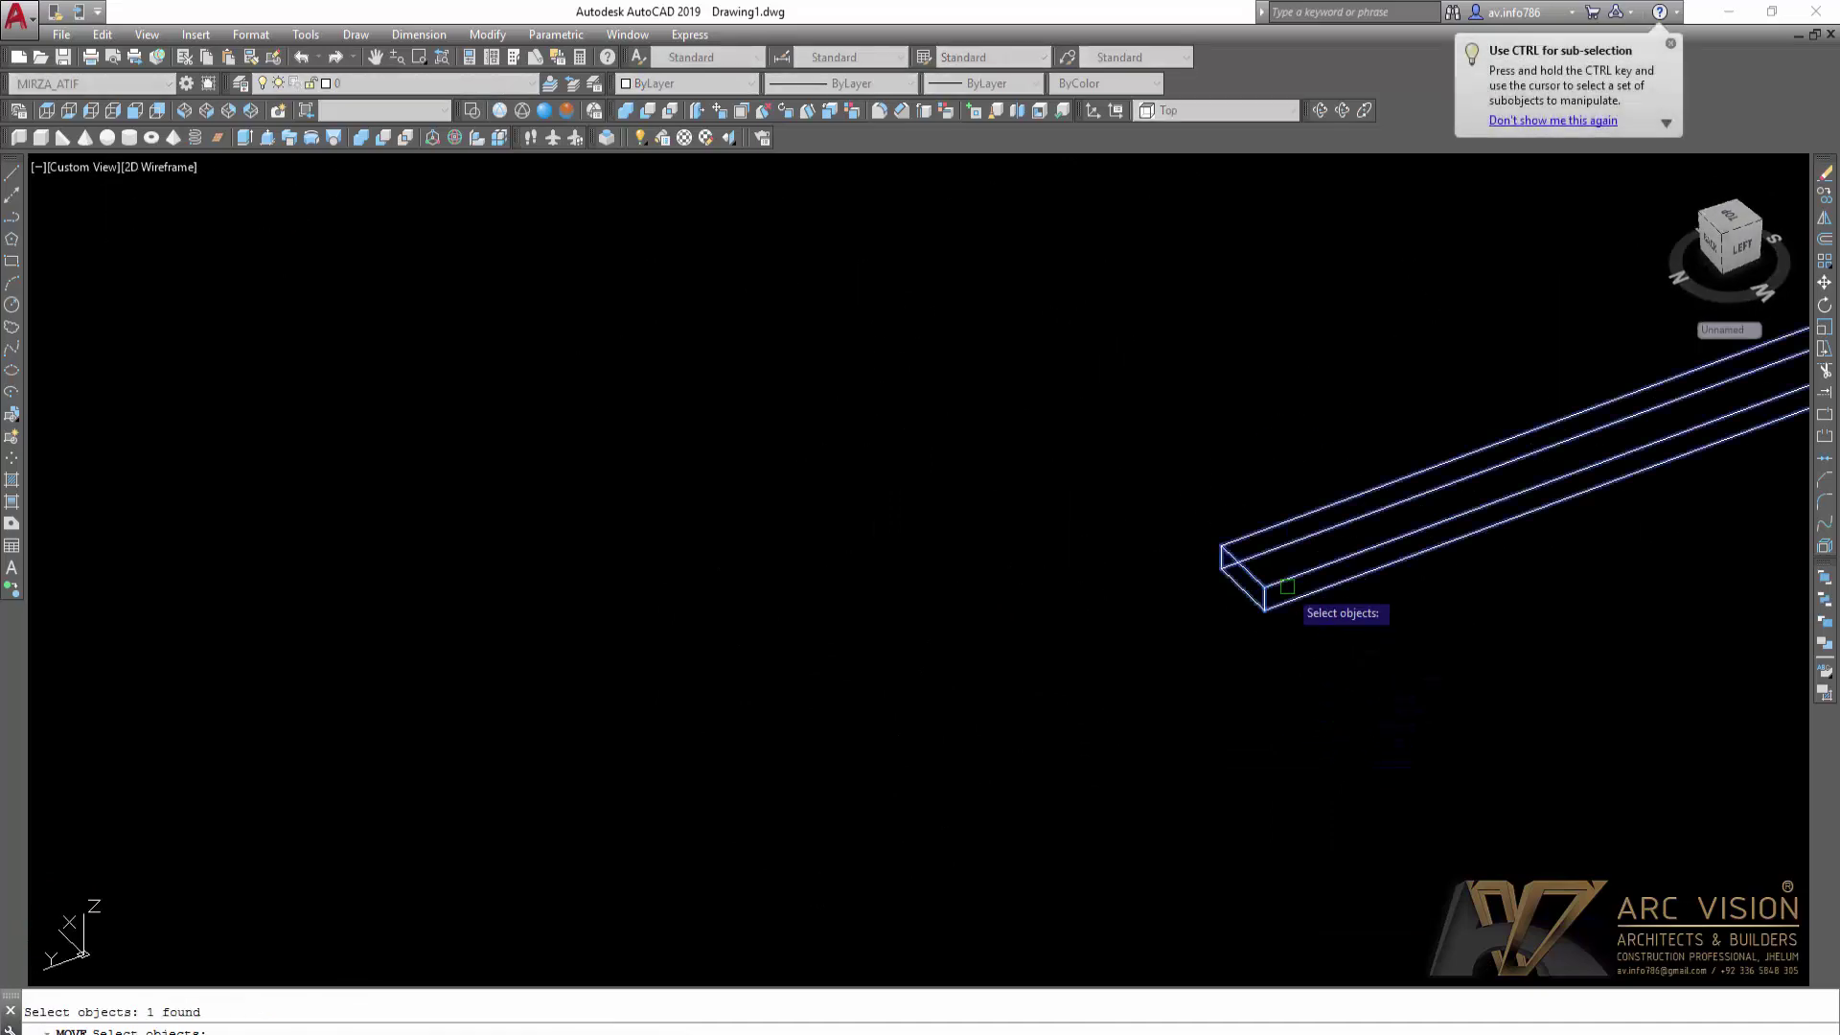
key("Return")
left_click(1221, 568)
scroll(1237, 549, "down", 4)
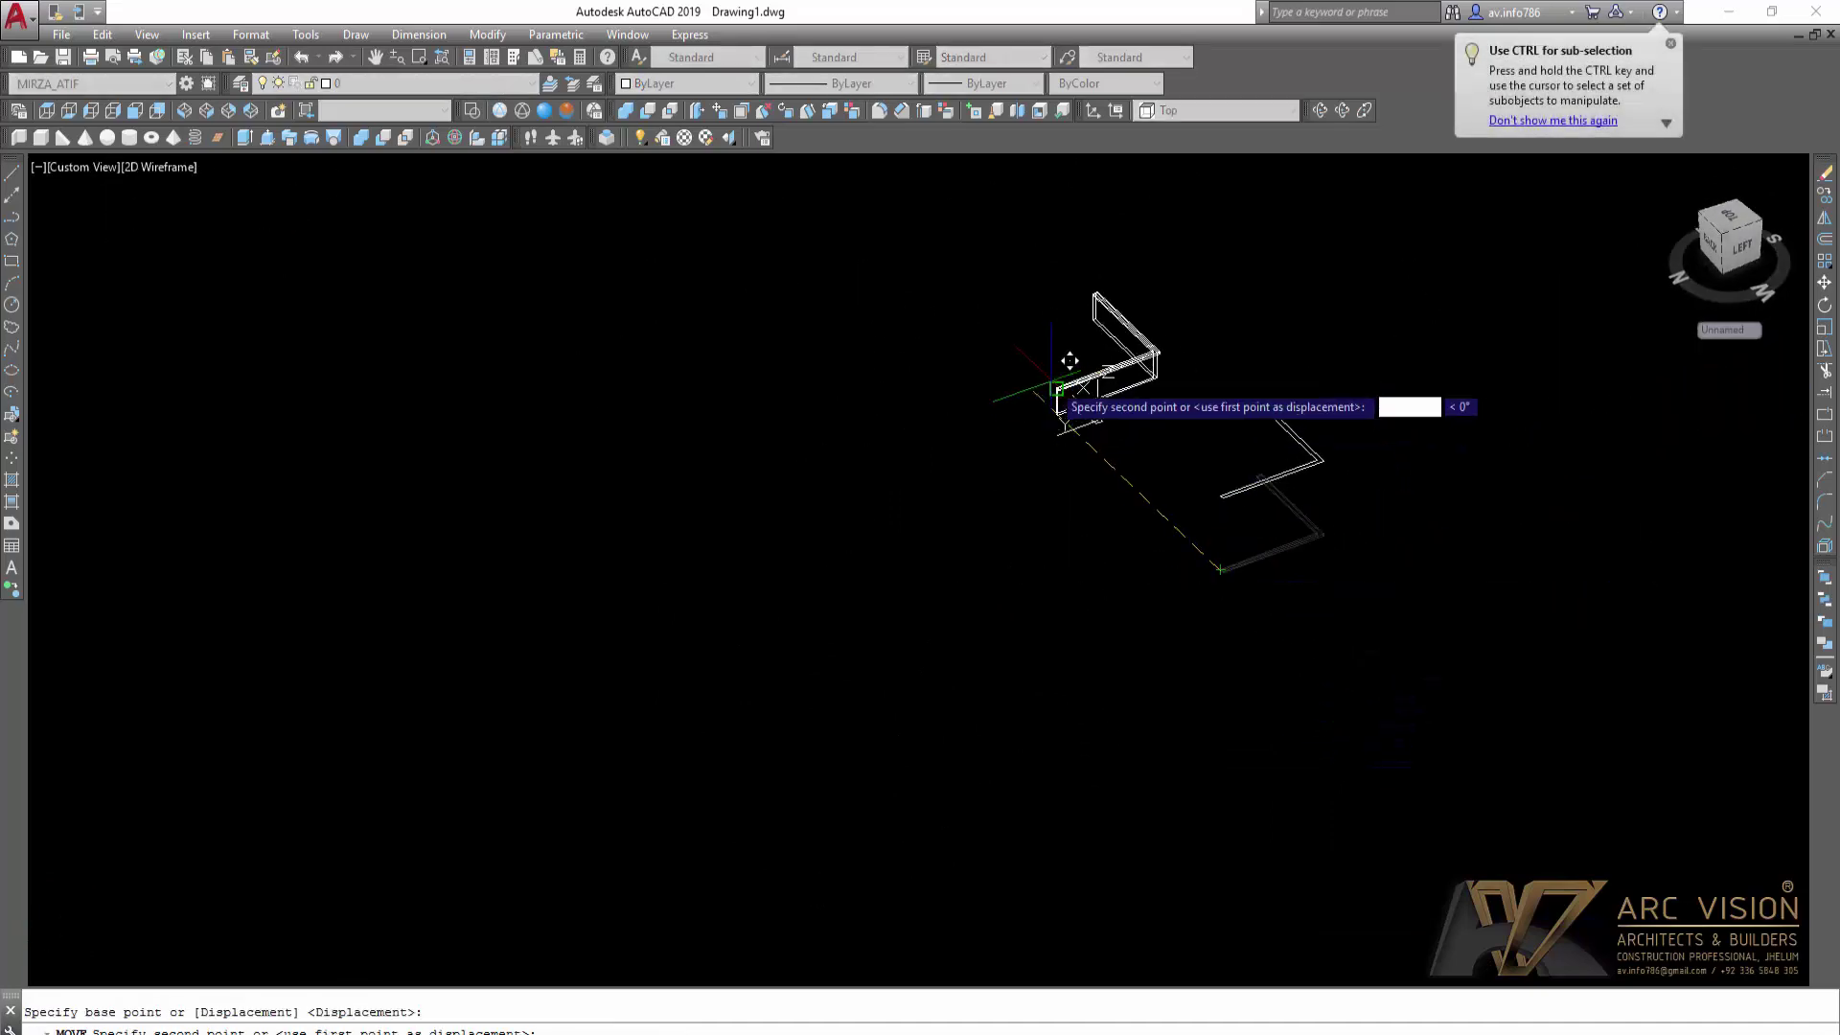
scroll(1064, 412, "up", 6)
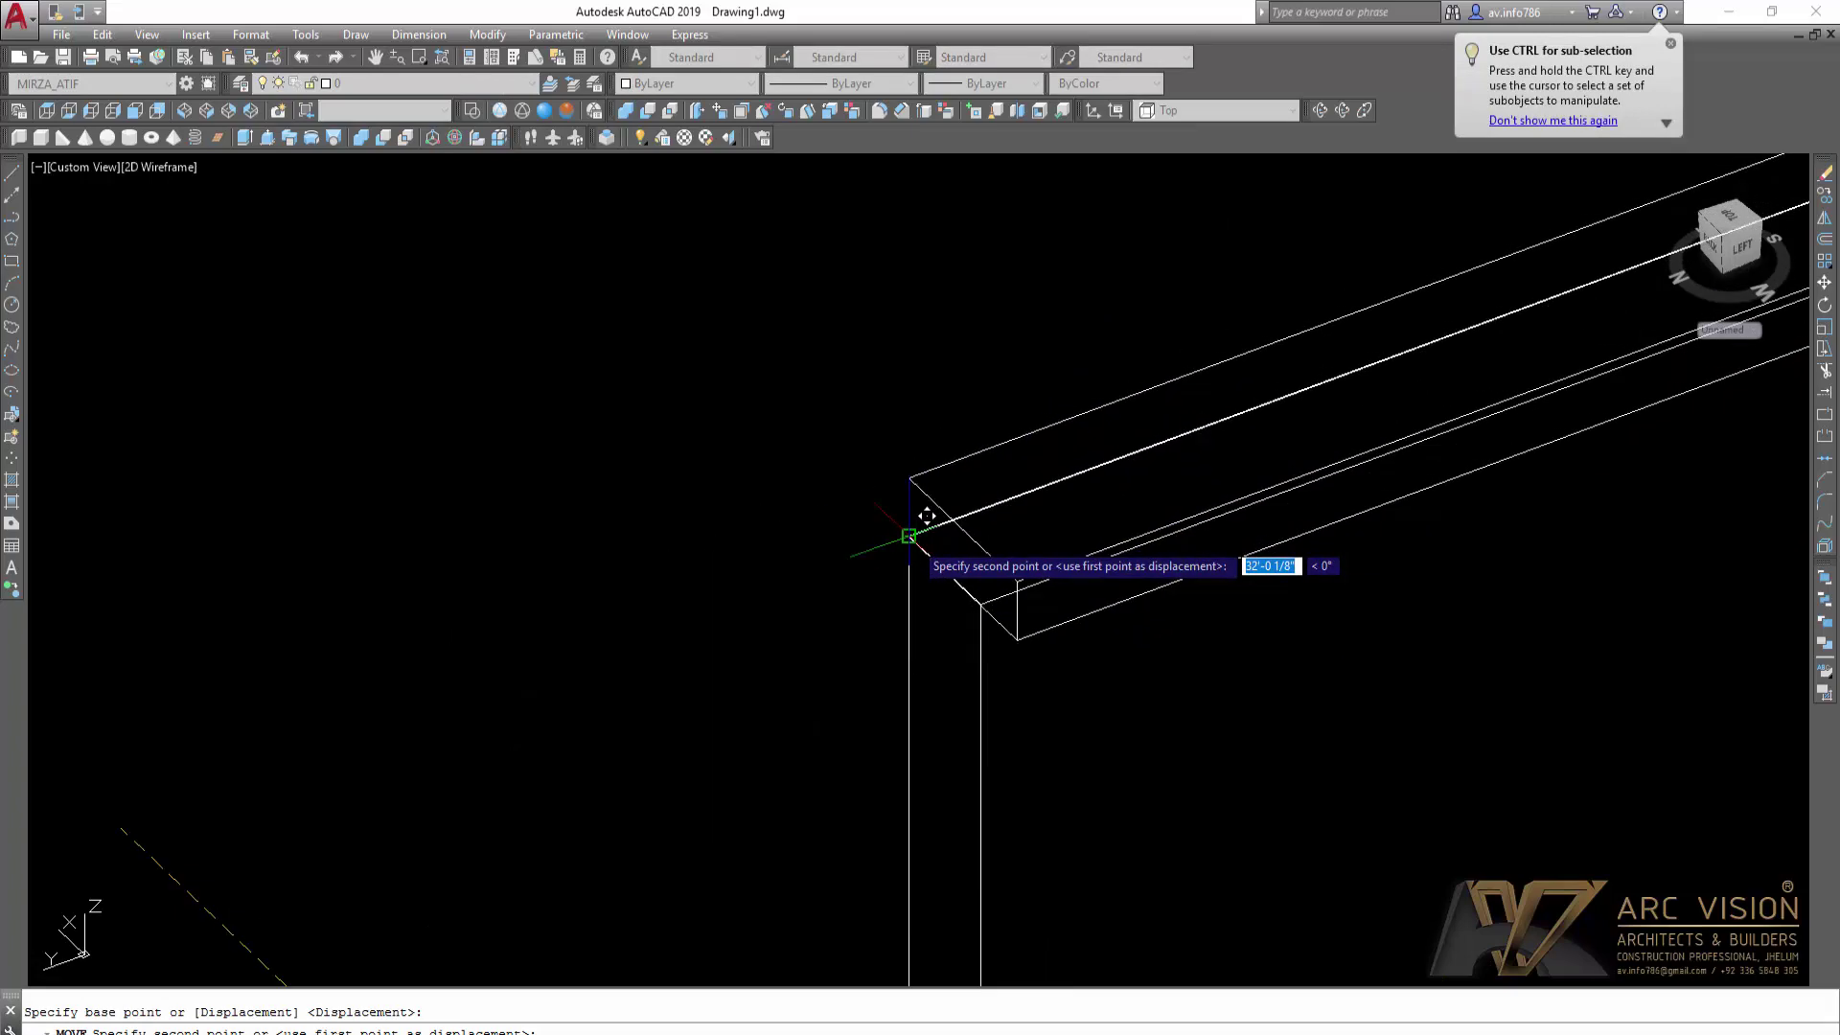
scroll(953, 526, "down", 5)
Step: Display the model in the Conceptual visual style and inspect how the cap sits on the L-shaped wall
middle_click_drag(1259, 524, 1047, 468, "shift")
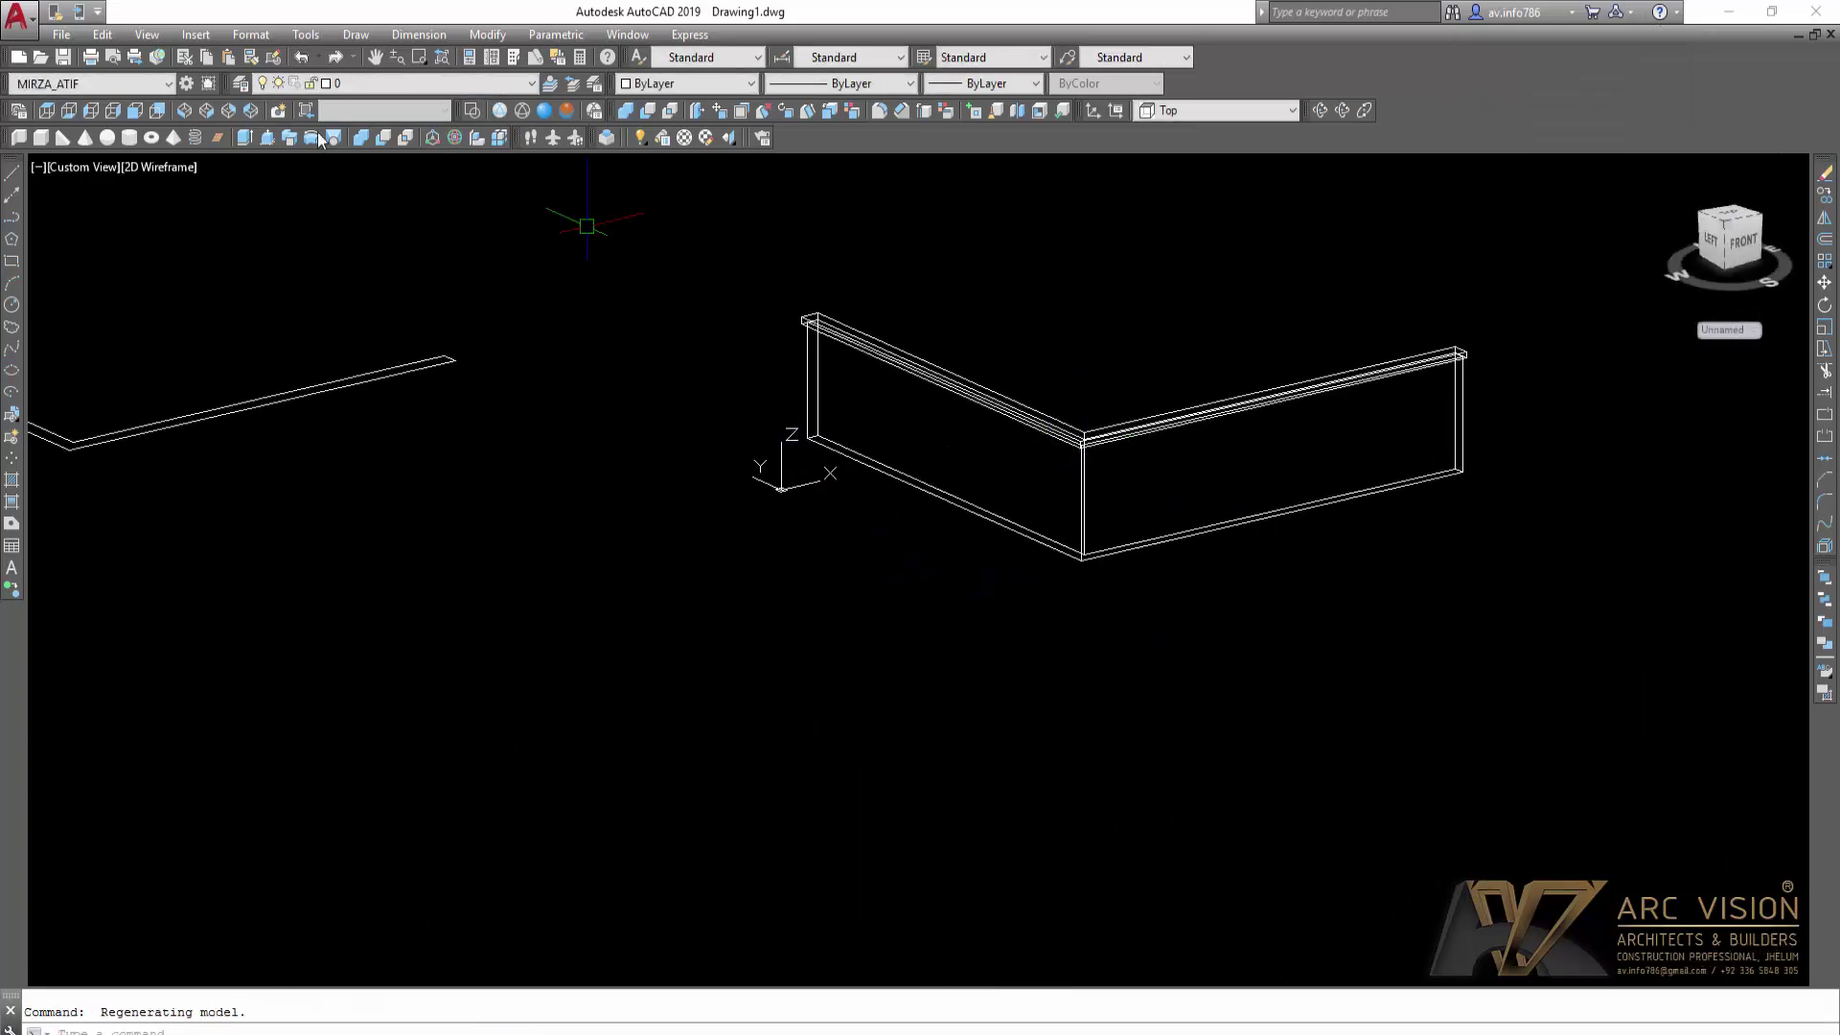
left_click(564, 111)
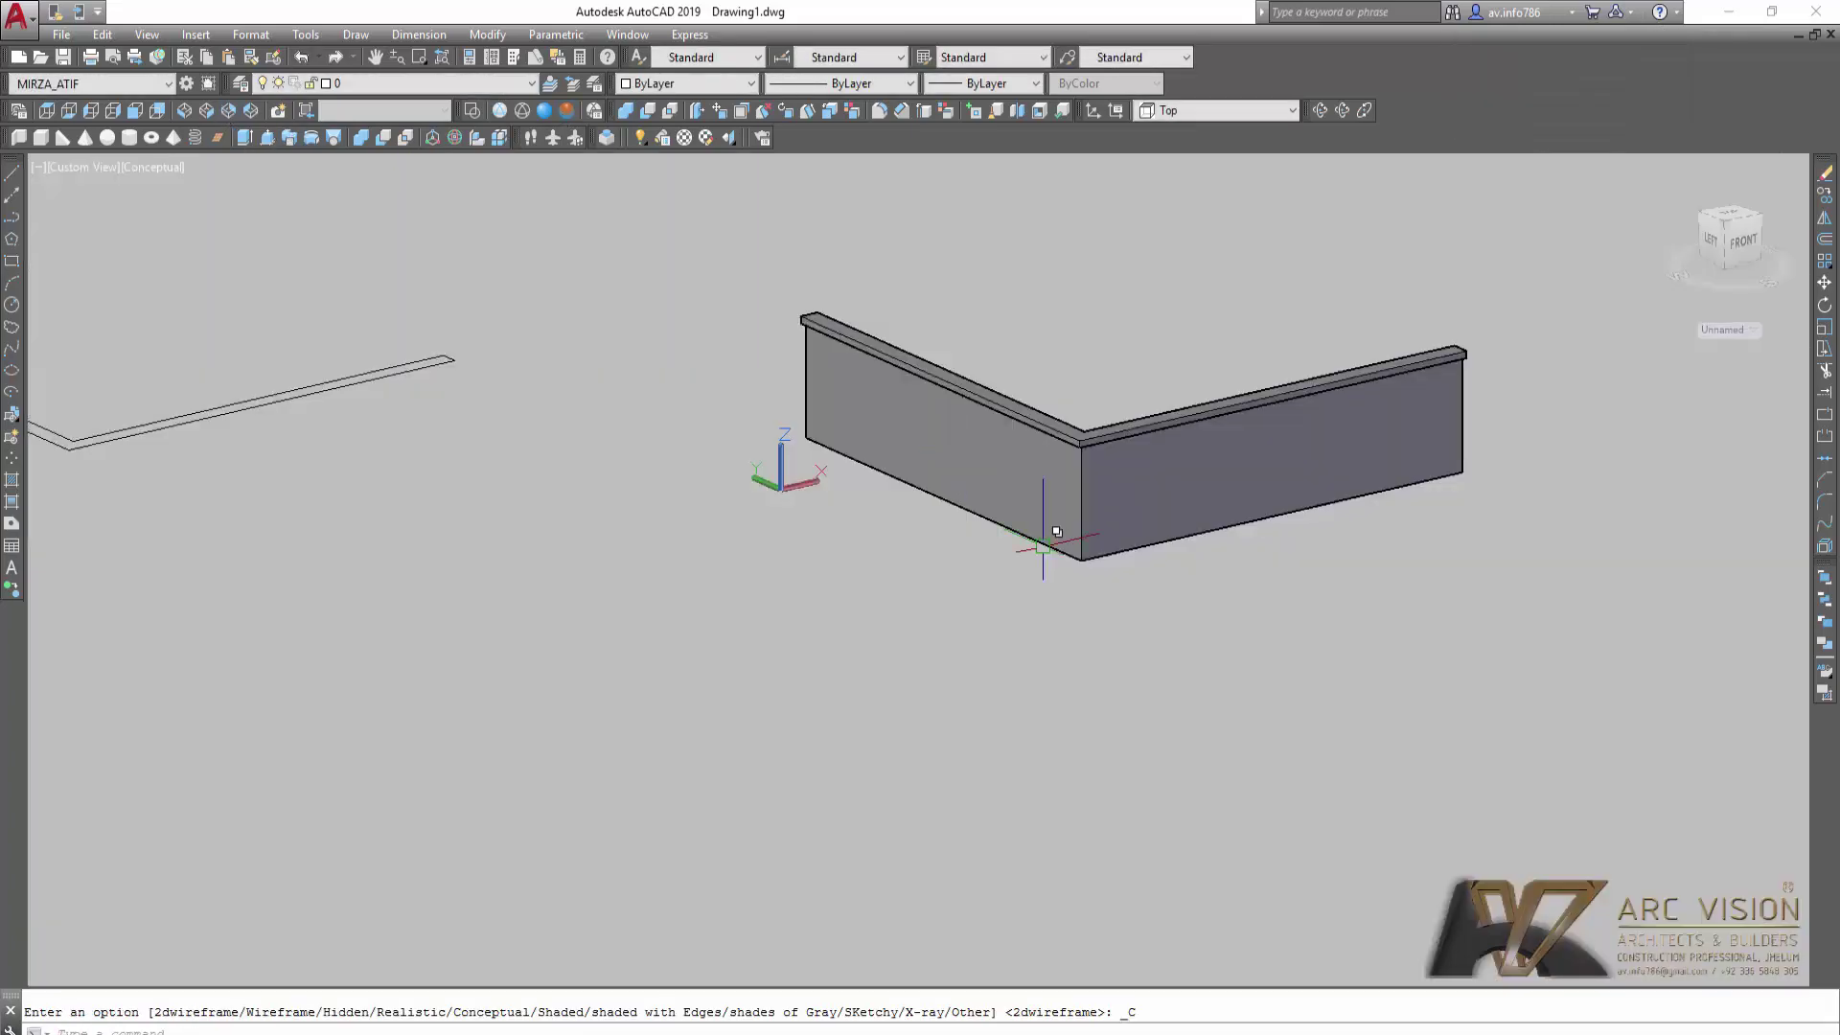
scroll(1045, 623, "up", 3)
middle_click_drag(1217, 608, 1119, 813, "shift")
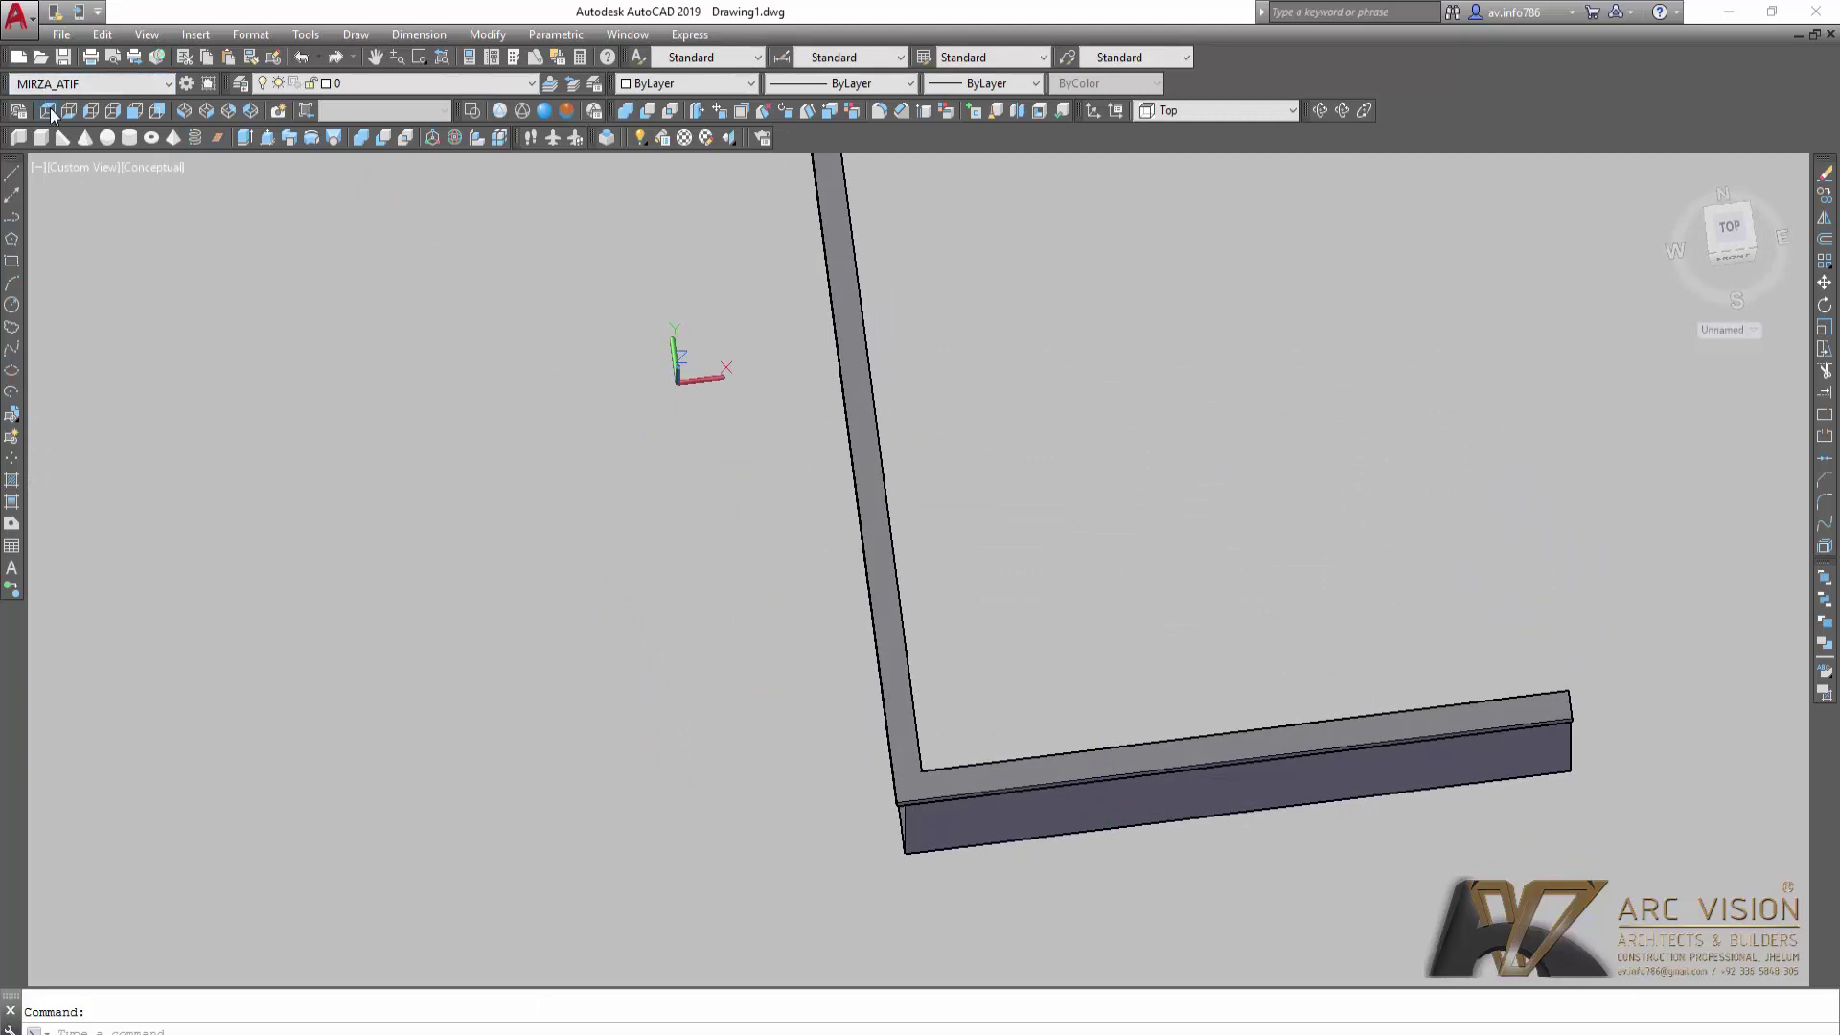
Step: Return to the top view in 2D Wireframe and draw a 12' by 12' rectangle between the two L shapes
left_click(48, 110)
left_click(472, 111)
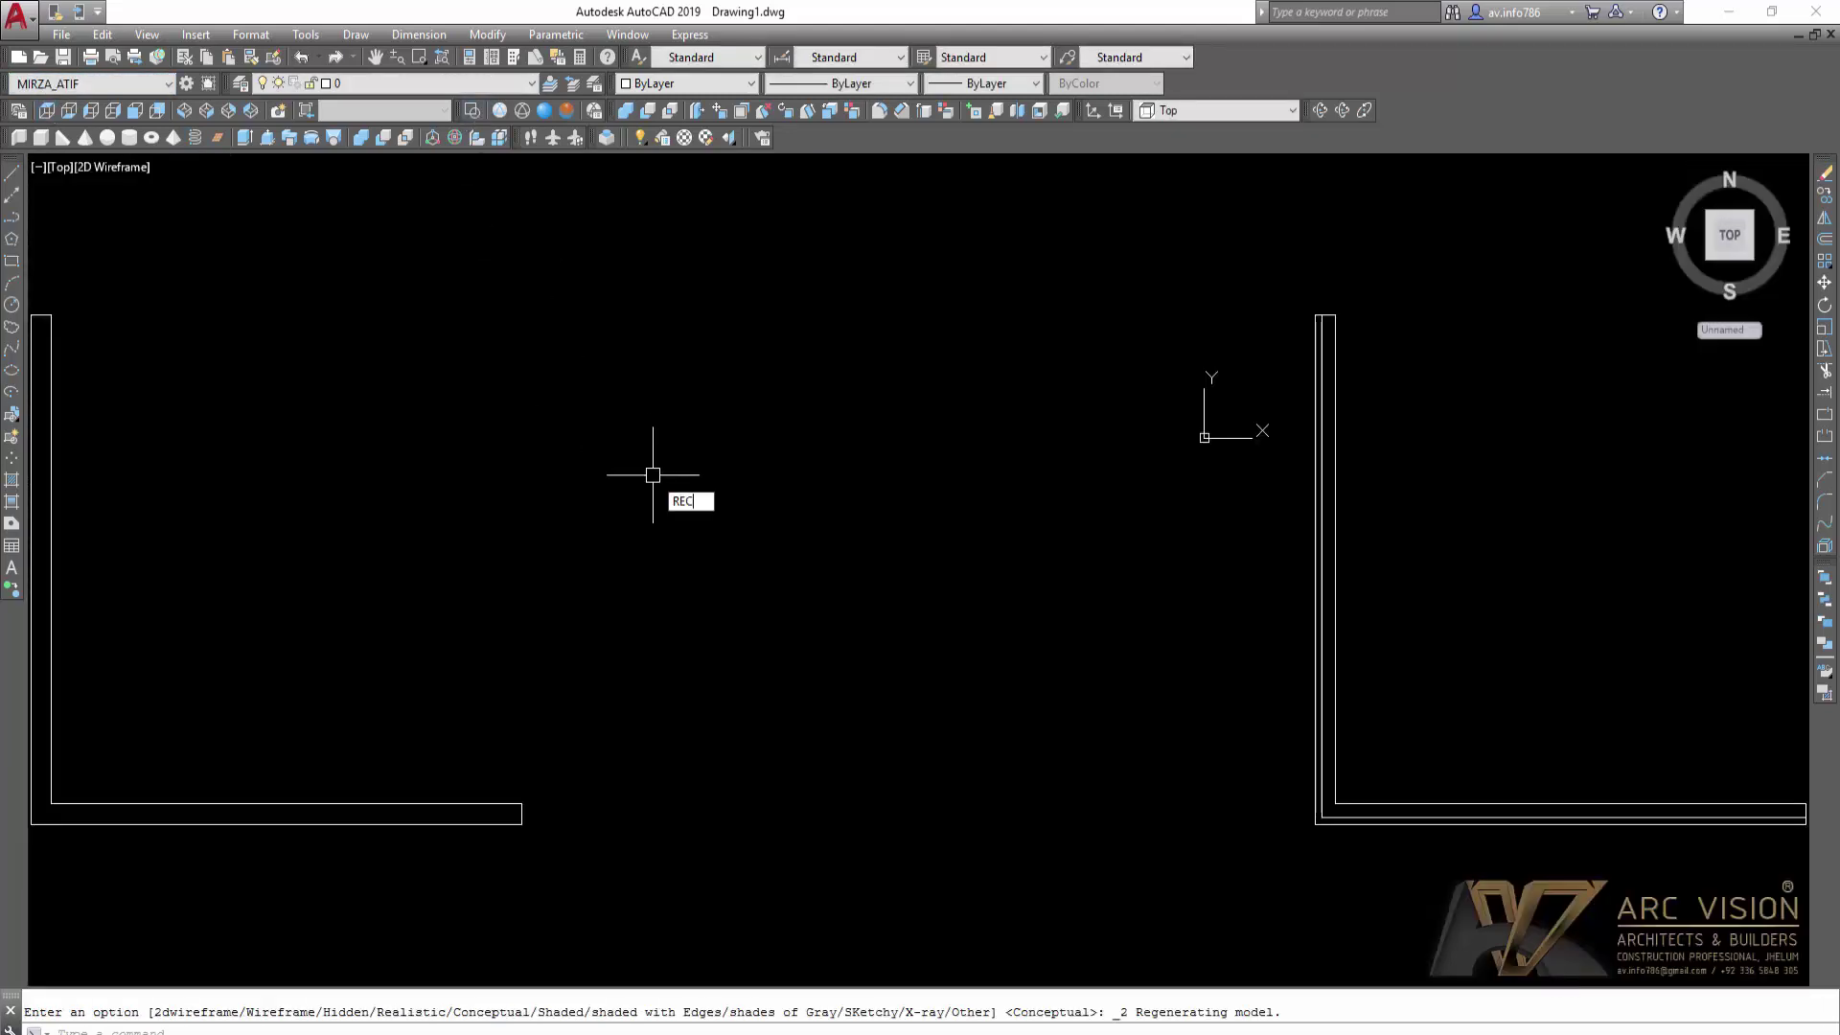
key("Return")
left_click(626, 738)
type("12'")
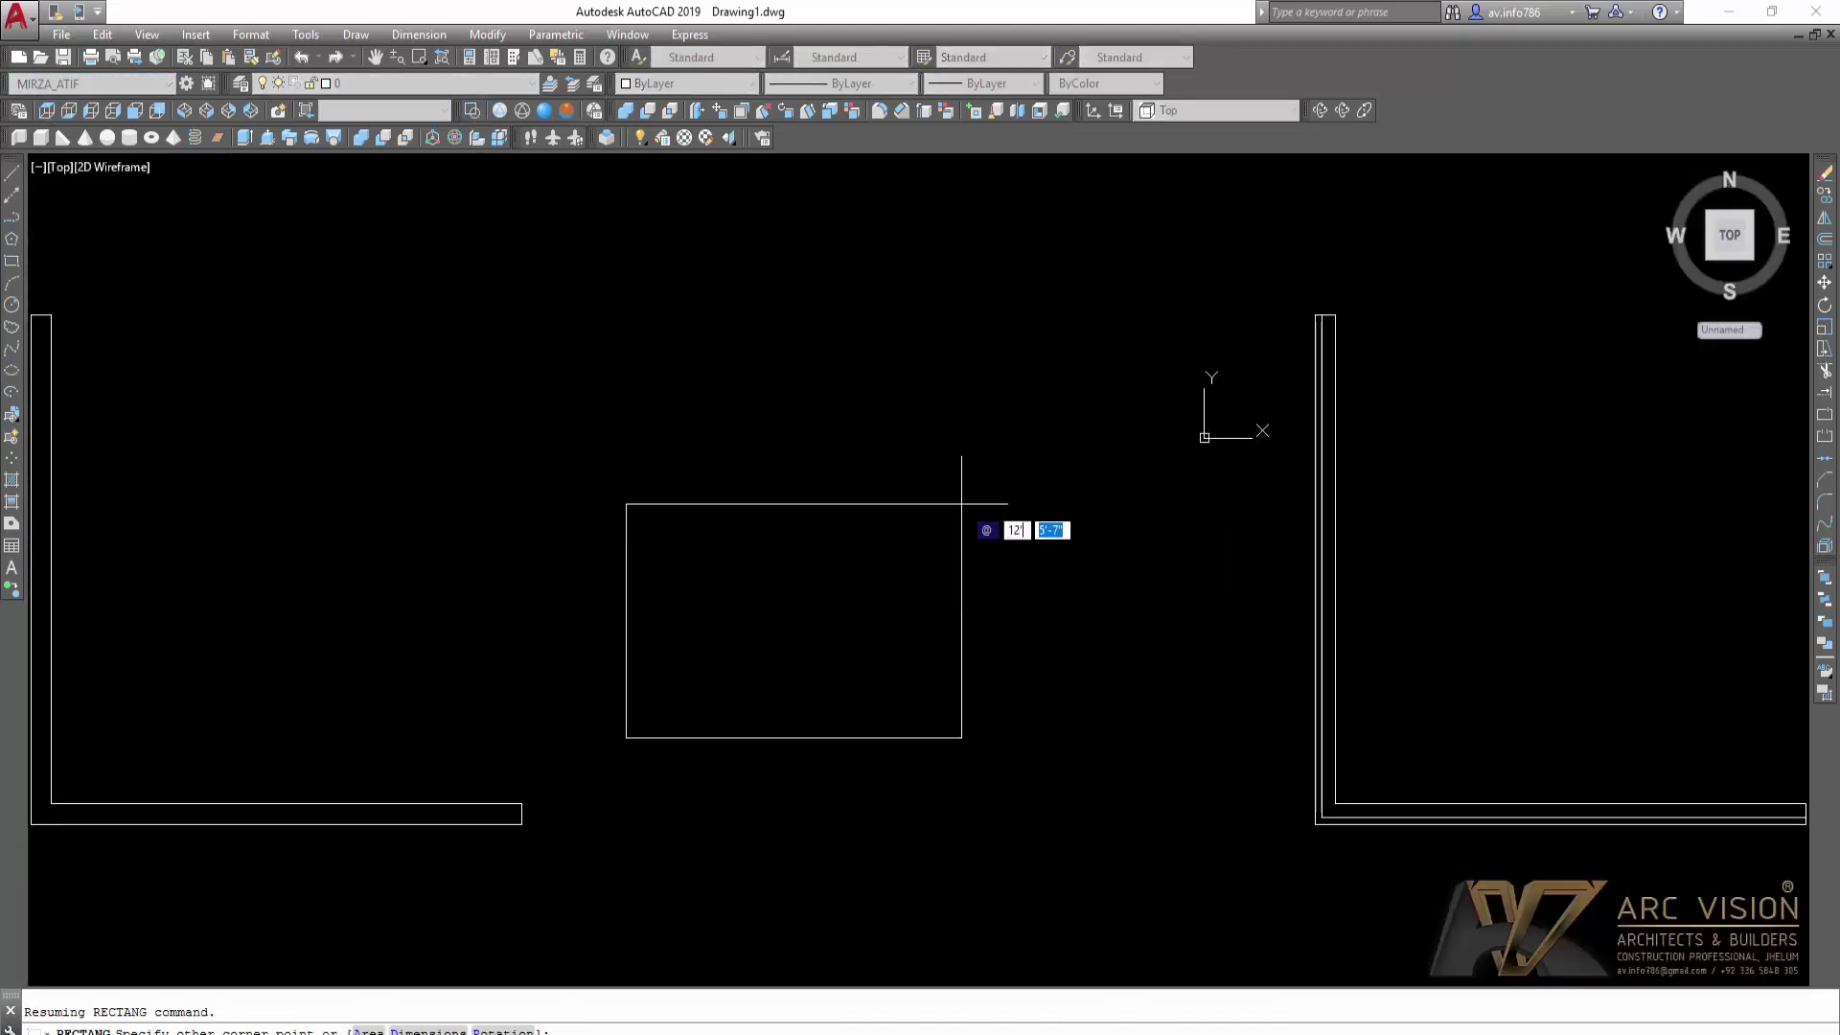
key("Tab")
type("12'")
key("Return")
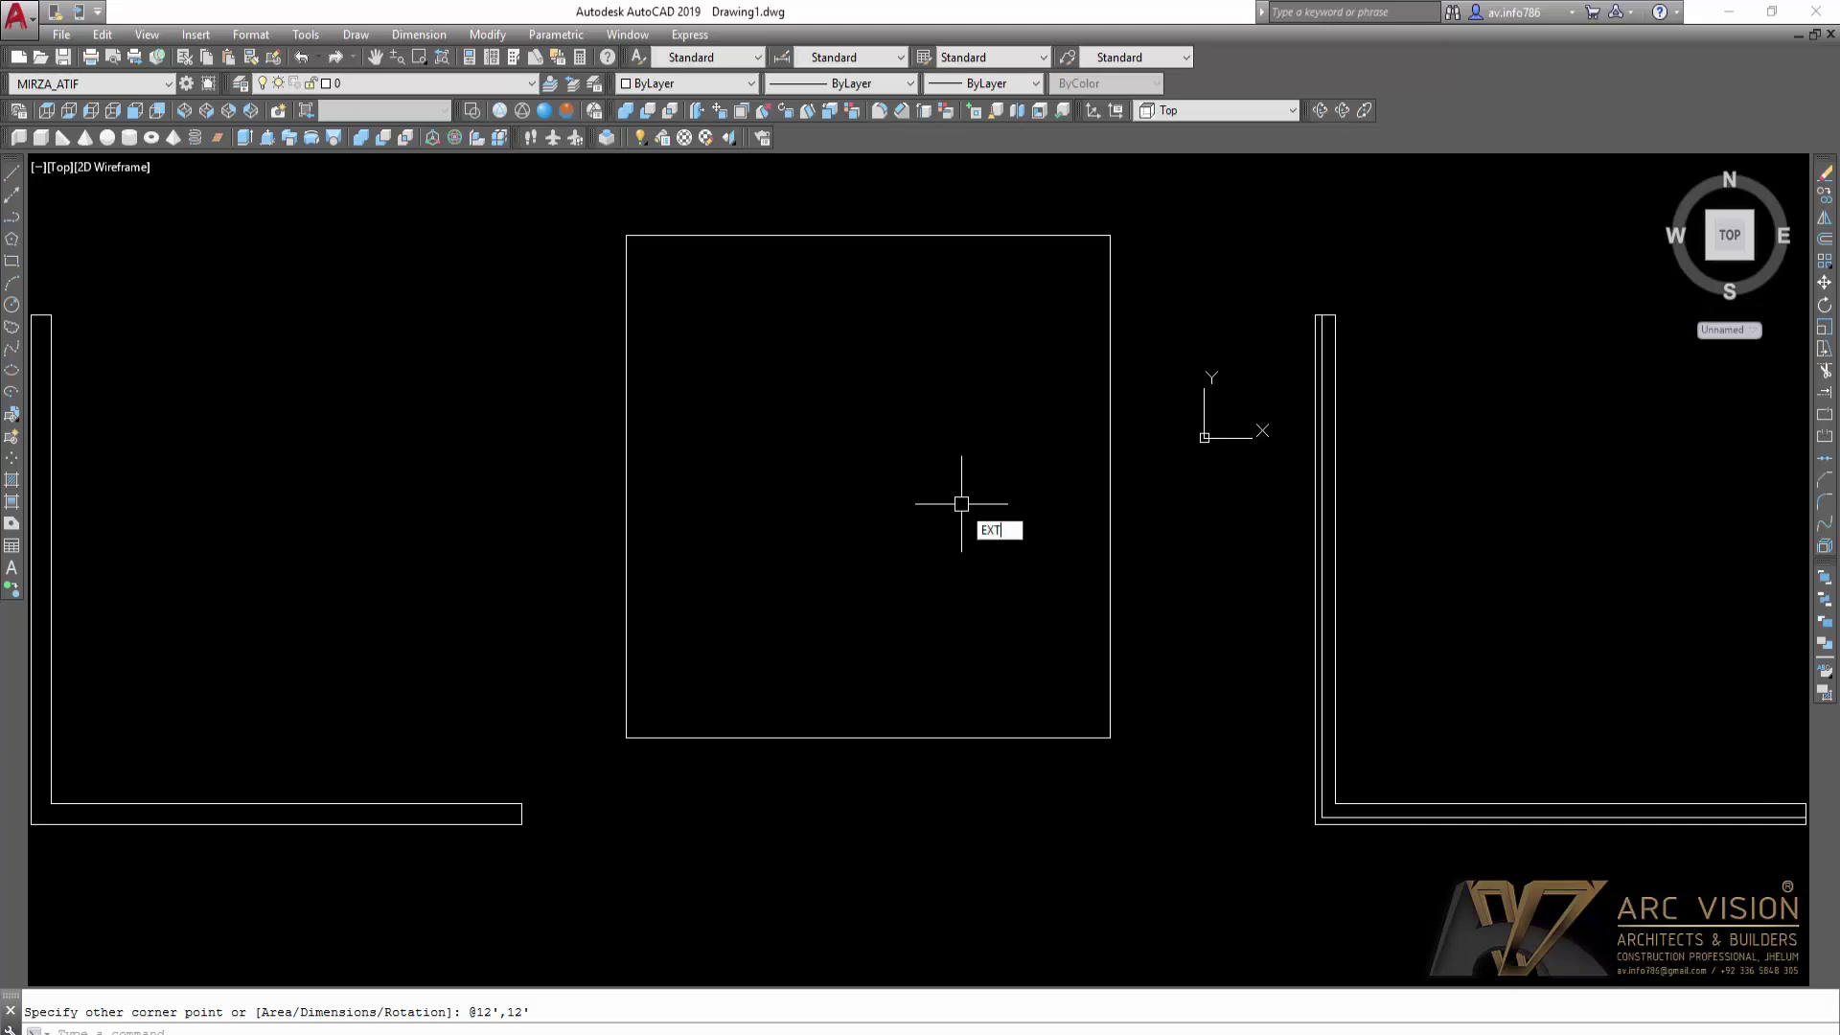
Step: Extrude the 12' square into a slab with a height of 6 inches
type("EXT")
key("Return")
left_click(794, 736)
right_click(802, 671)
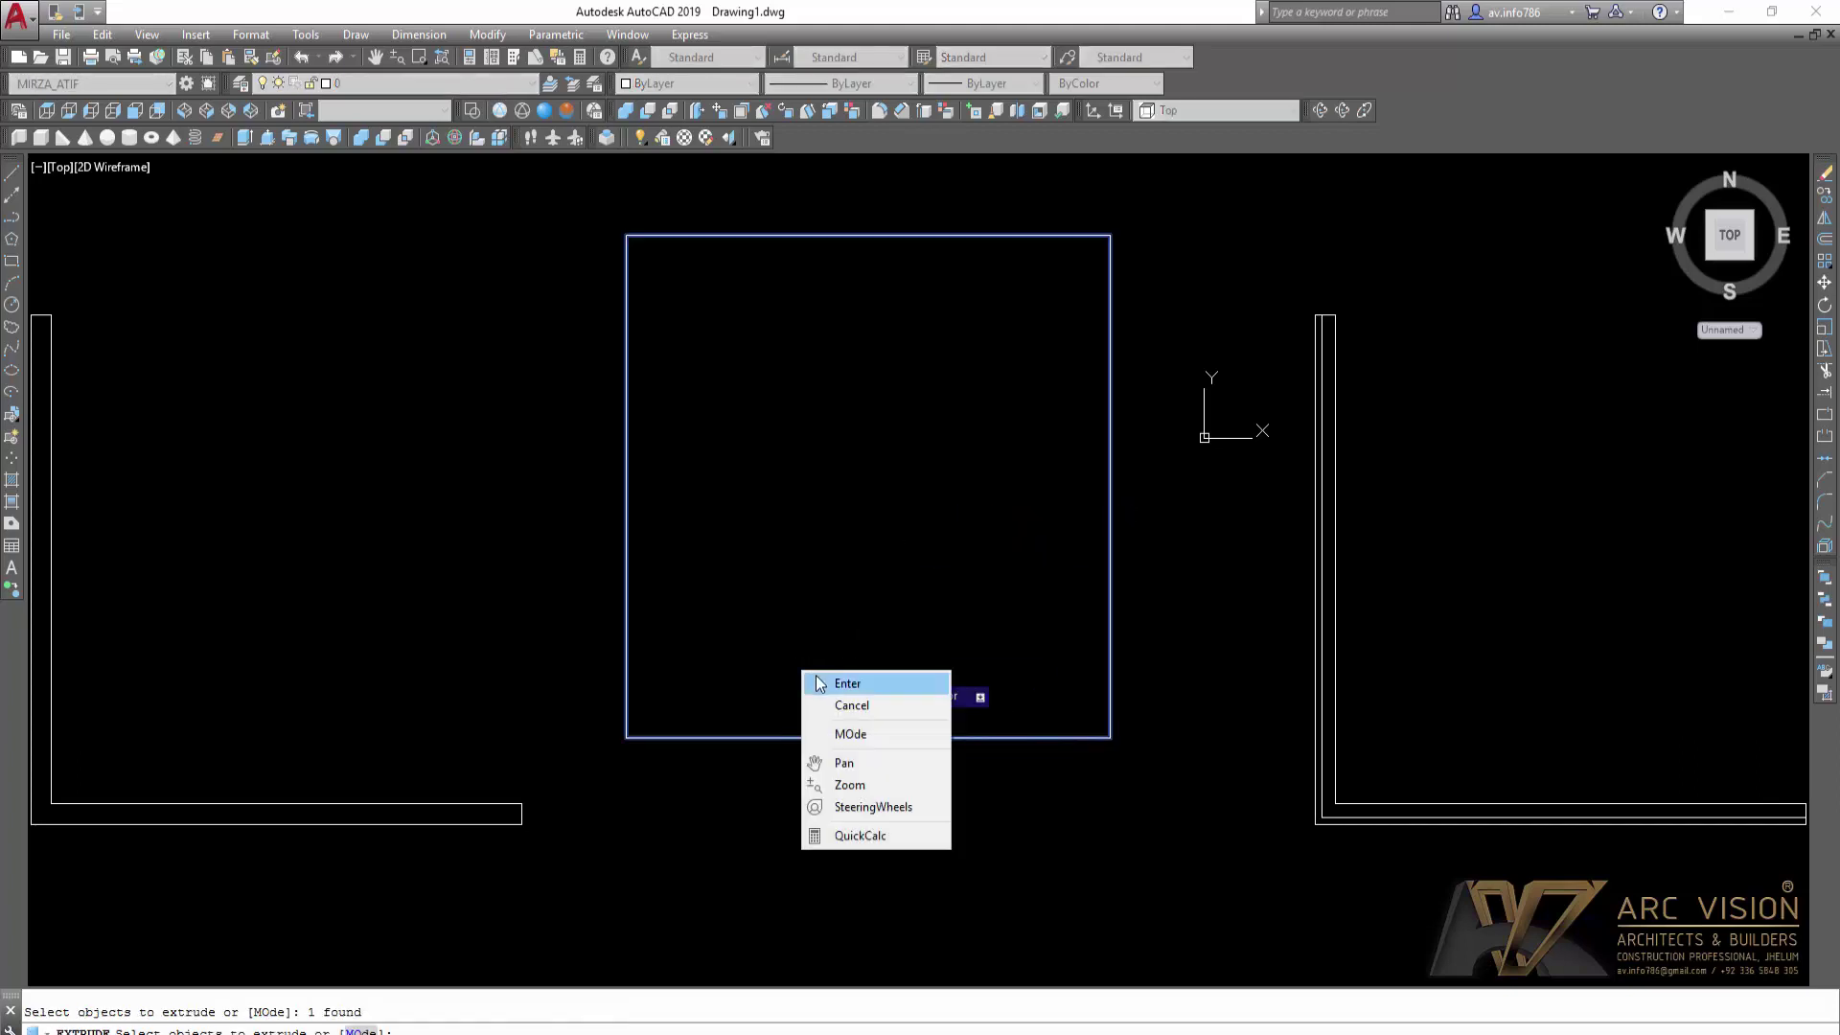
left_click(819, 683)
type("6")
key("Return")
Step: Move the slab under the L-shaped wall, placing its upper front corner on the wall's lower outer corner
middle_click_drag(797, 570, 802, 424)
type("M")
key("Return")
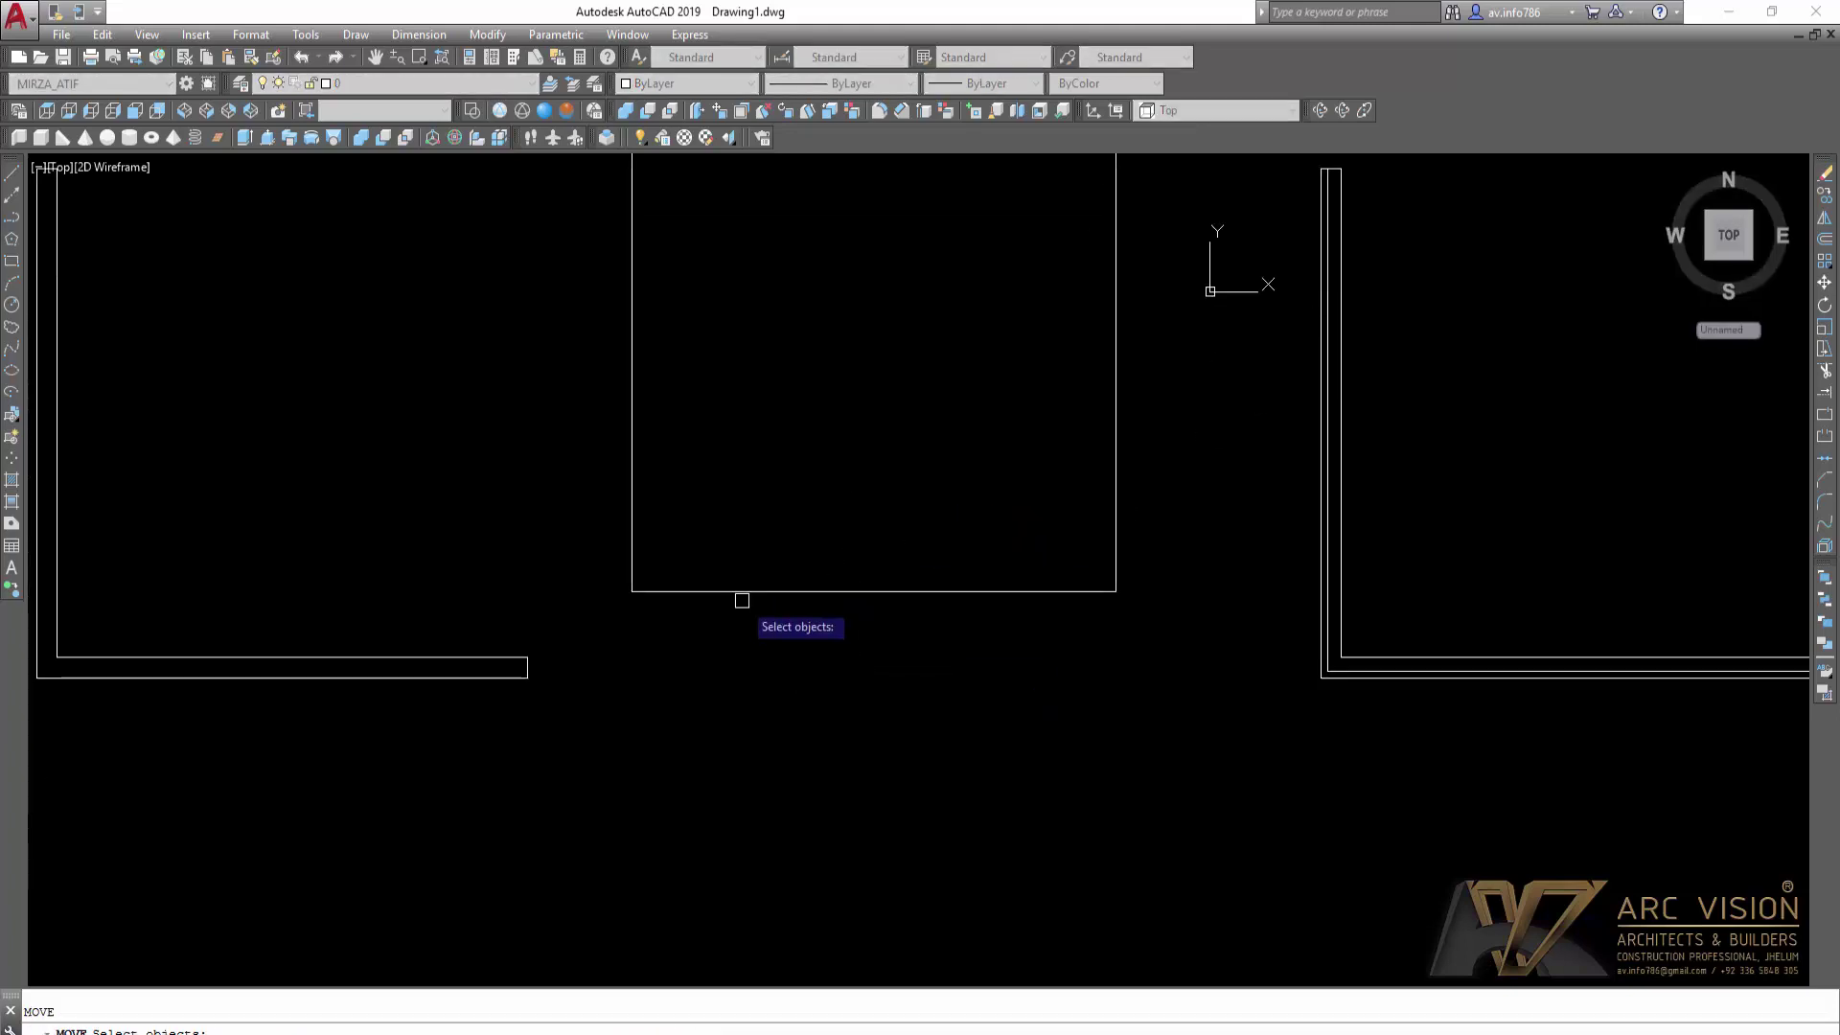
middle_click_drag(793, 624, 810, 564, "shift")
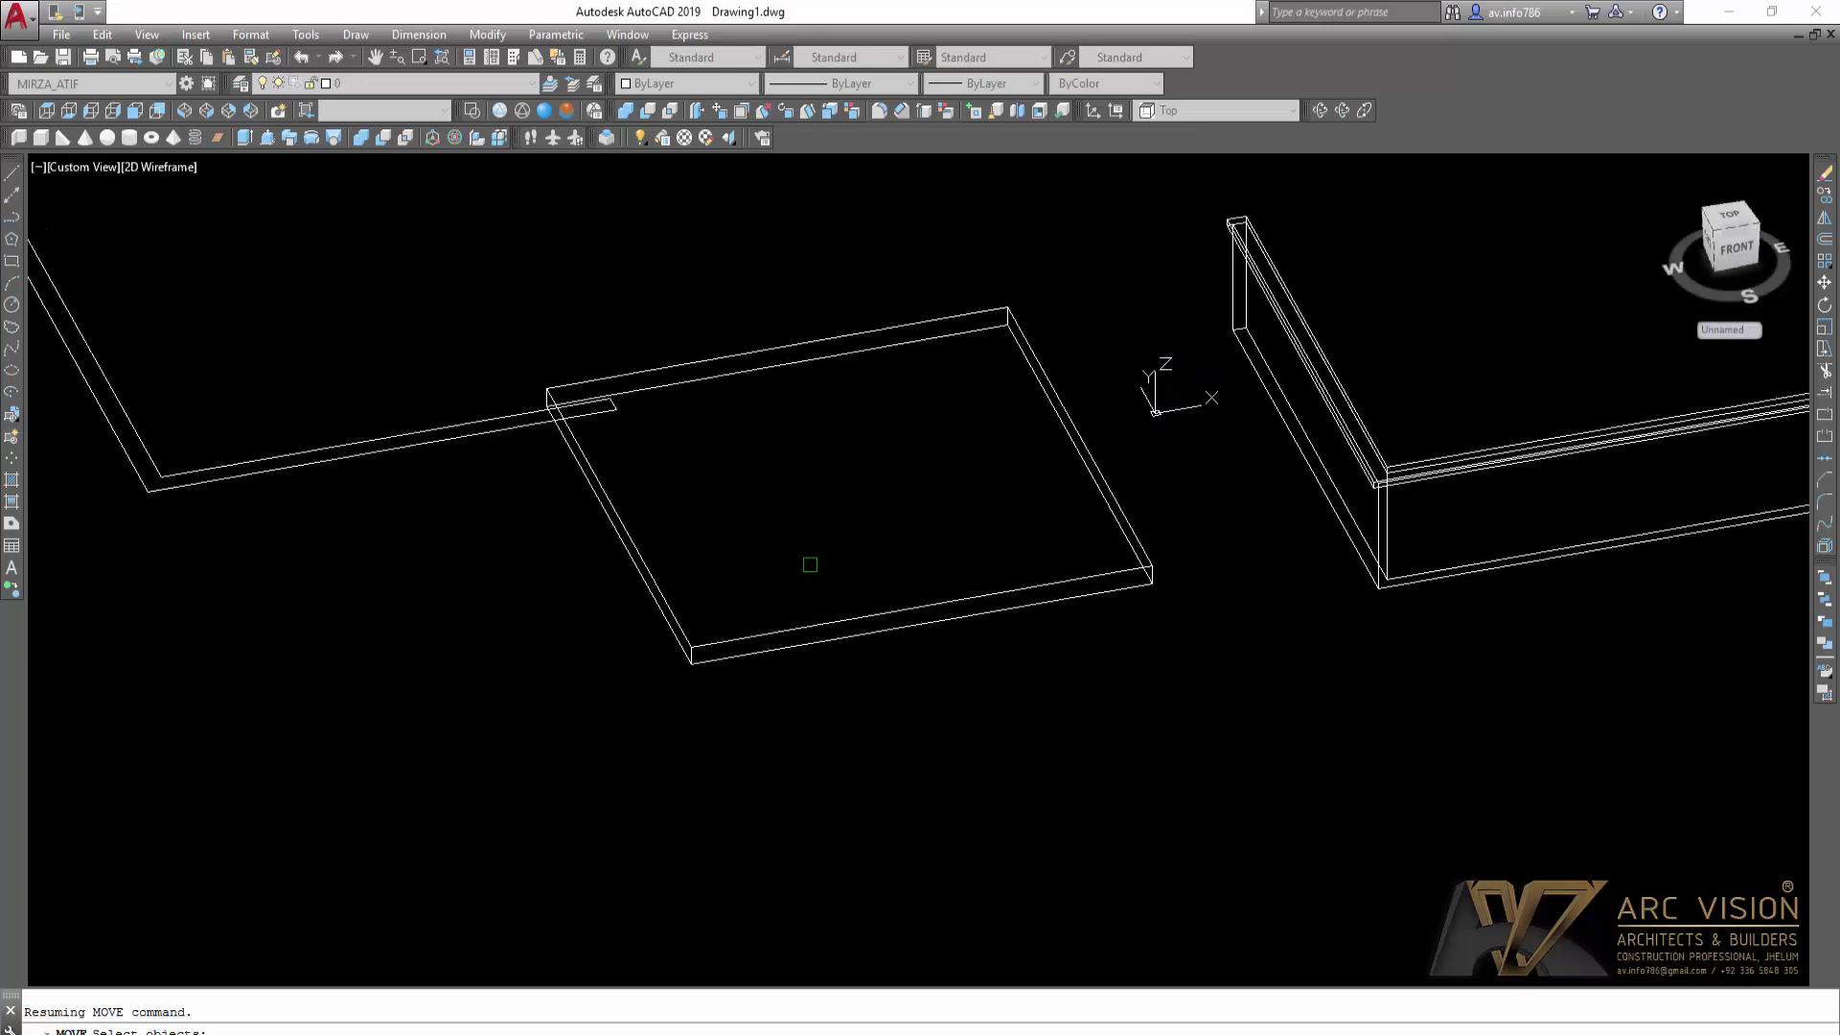
left_click(738, 653)
key("Return")
left_click(691, 661)
scroll(1491, 678, "up", 3)
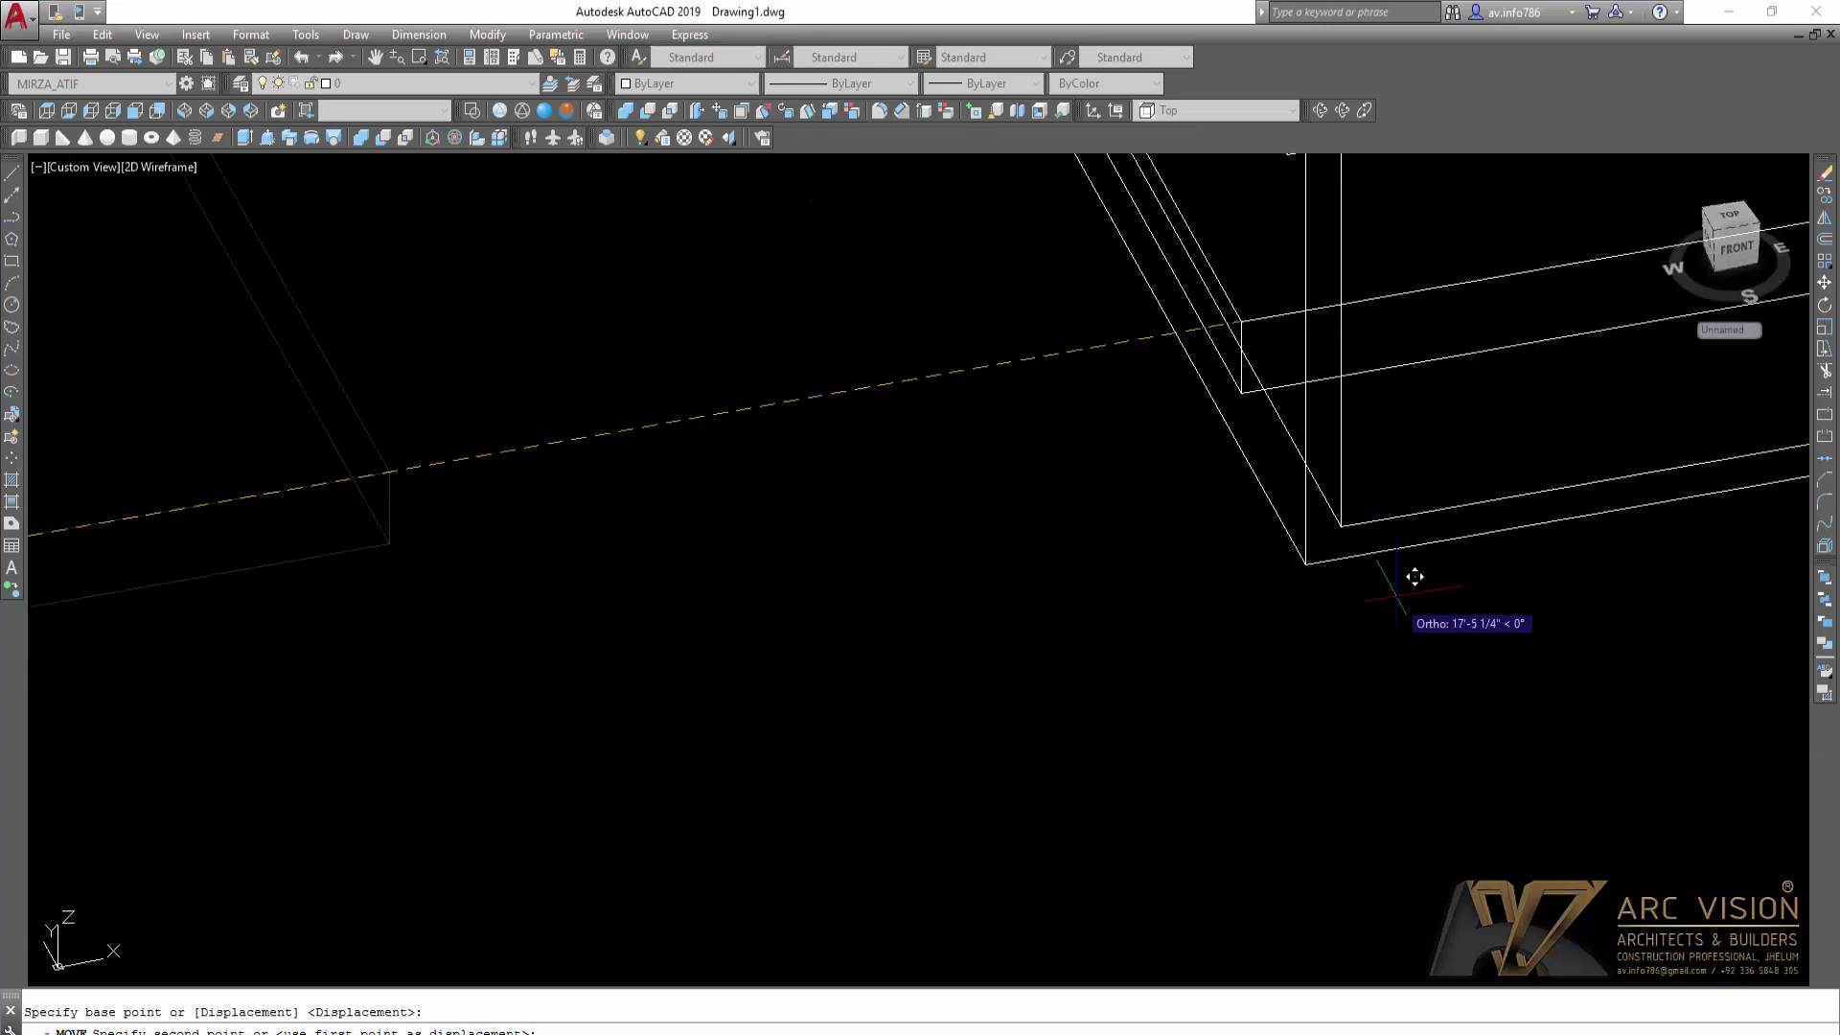
left_click(1306, 563)
scroll(1306, 563, "down", 5)
middle_click_drag(1307, 564, 1103, 817)
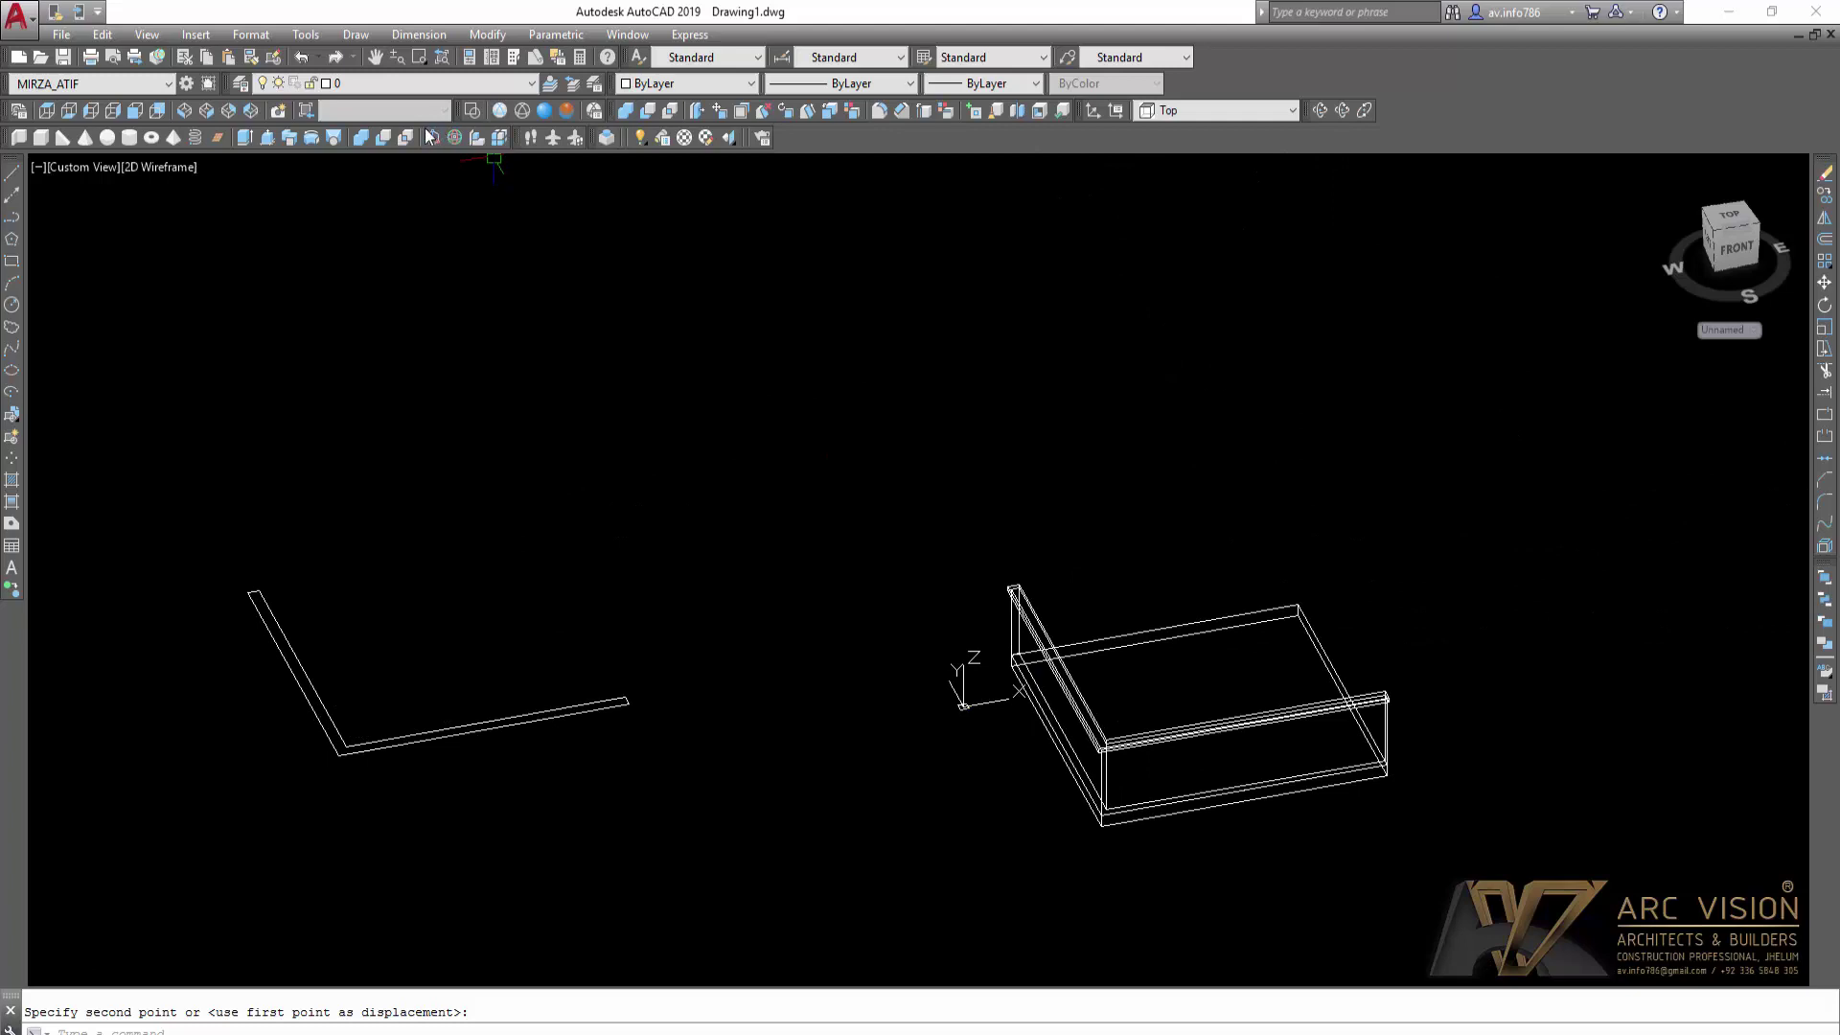
Step: Show the model in the Conceptual visual style and examine the cap overhang and the joint between wall and slab
left_click(567, 110)
mouse_move(1047, 563)
middle_mouse_down("shift")
mouse_move(1164, 402)
mouse_move(1203, 744)
mouse_move(1199, 706)
mouse_move(922, 603)
mouse_move(842, 645)
mouse_move(850, 773)
mouse_move(953, 818)
mouse_move(1056, 802)
mouse_move(1121, 757)
mouse_move(1146, 665)
mouse_move(998, 678)
mouse_move(1032, 706)
mouse_move(1109, 667)
mouse_move(1213, 680)
middle_mouse_up("shift")
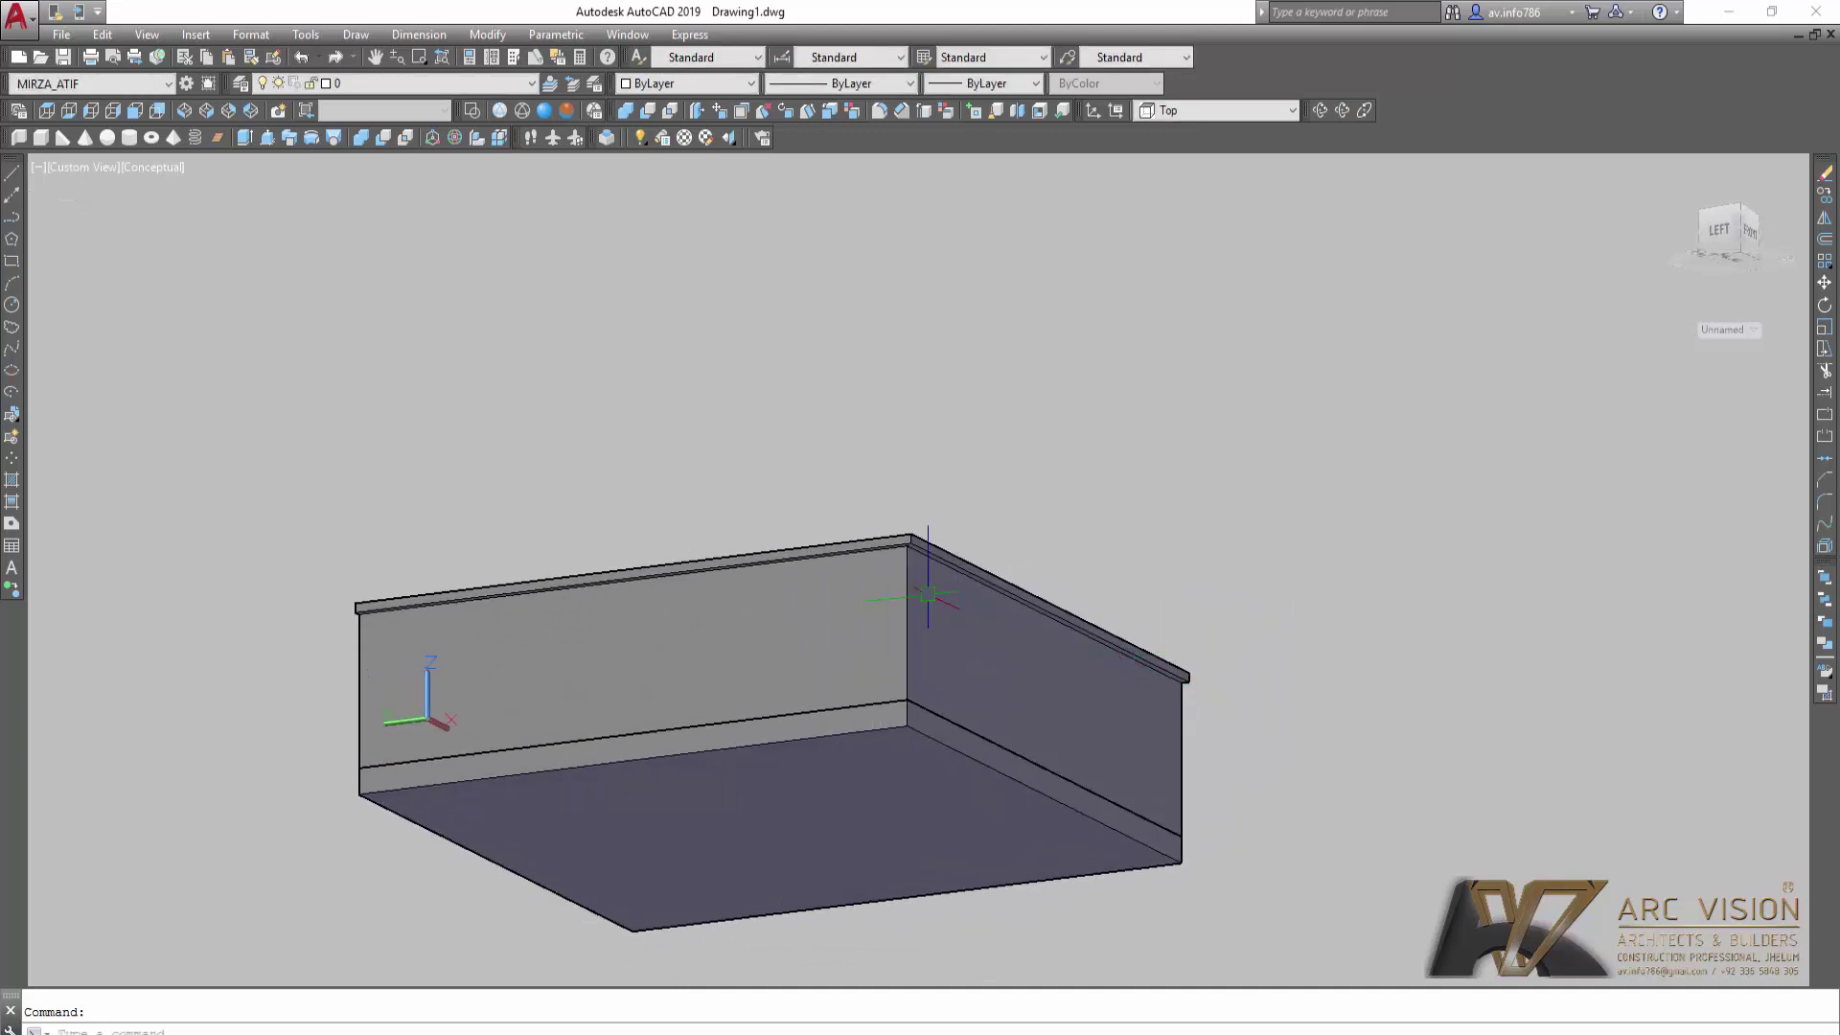
scroll(917, 536, "up", 4)
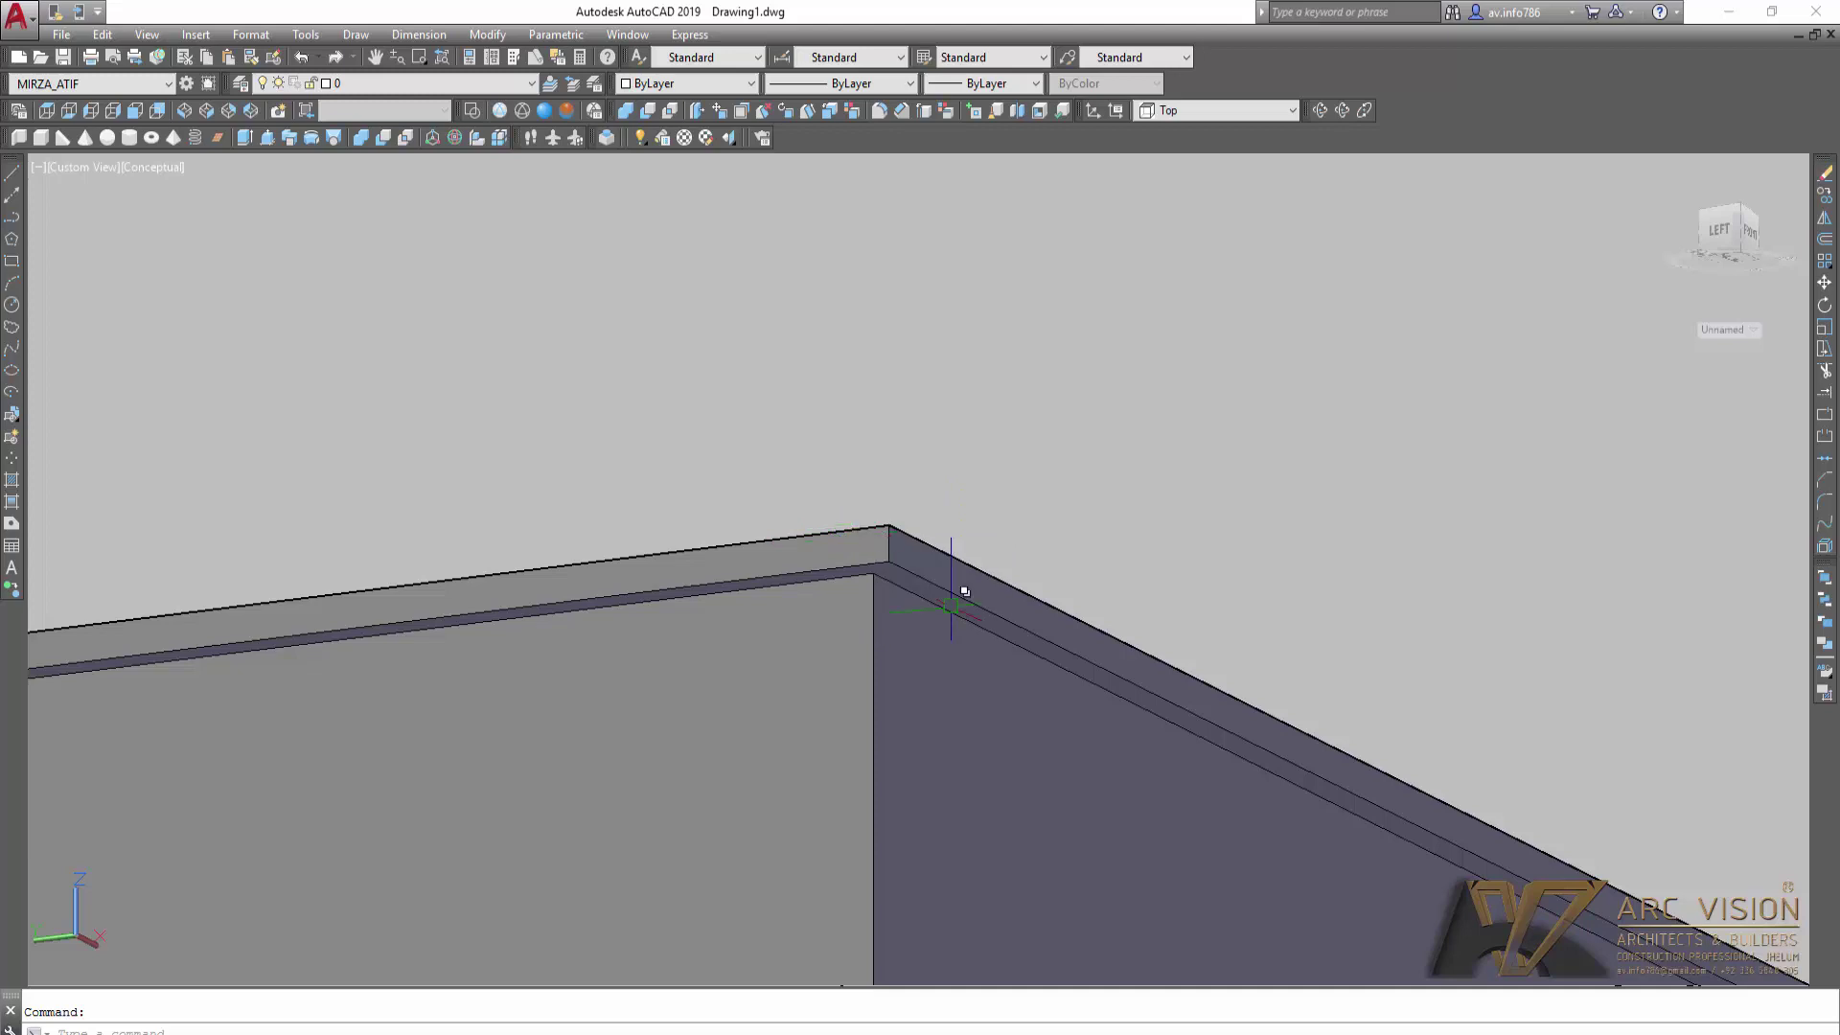
scroll(956, 554, "down", 2)
scroll(957, 443, "down", 3)
scroll(962, 423, "up", 3)
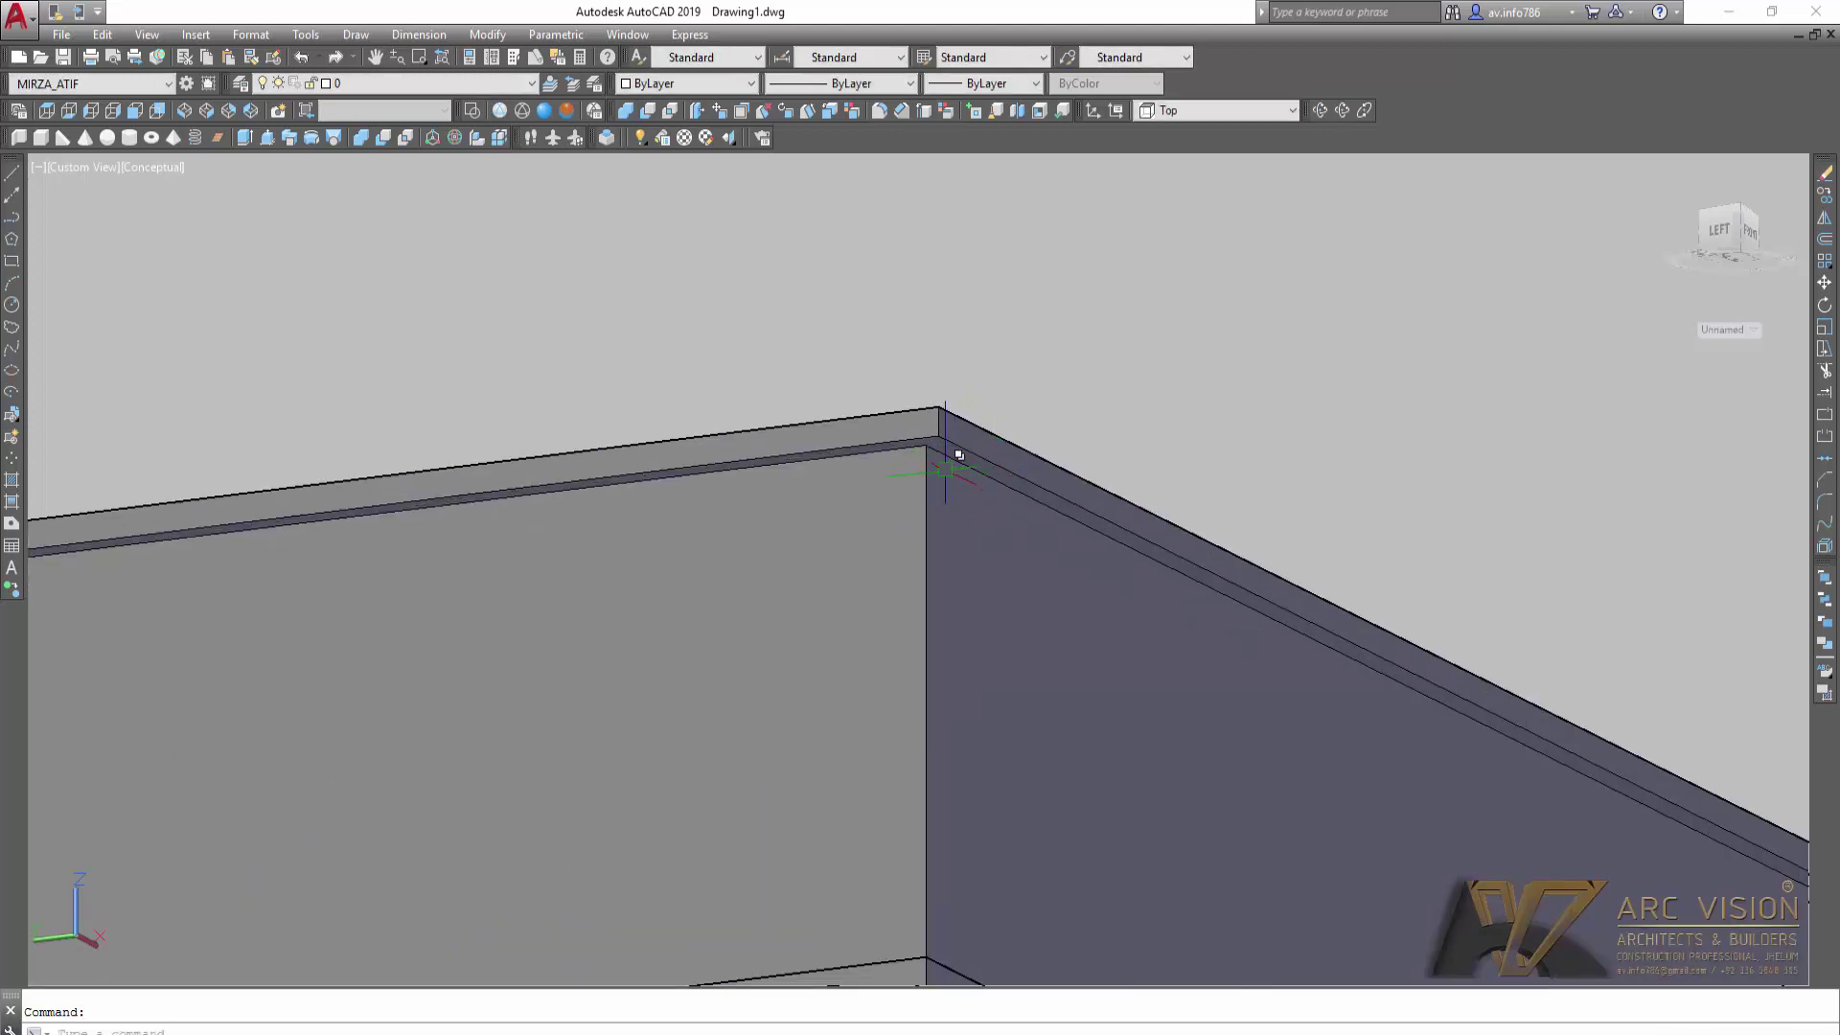
scroll(912, 493, "down", 5)
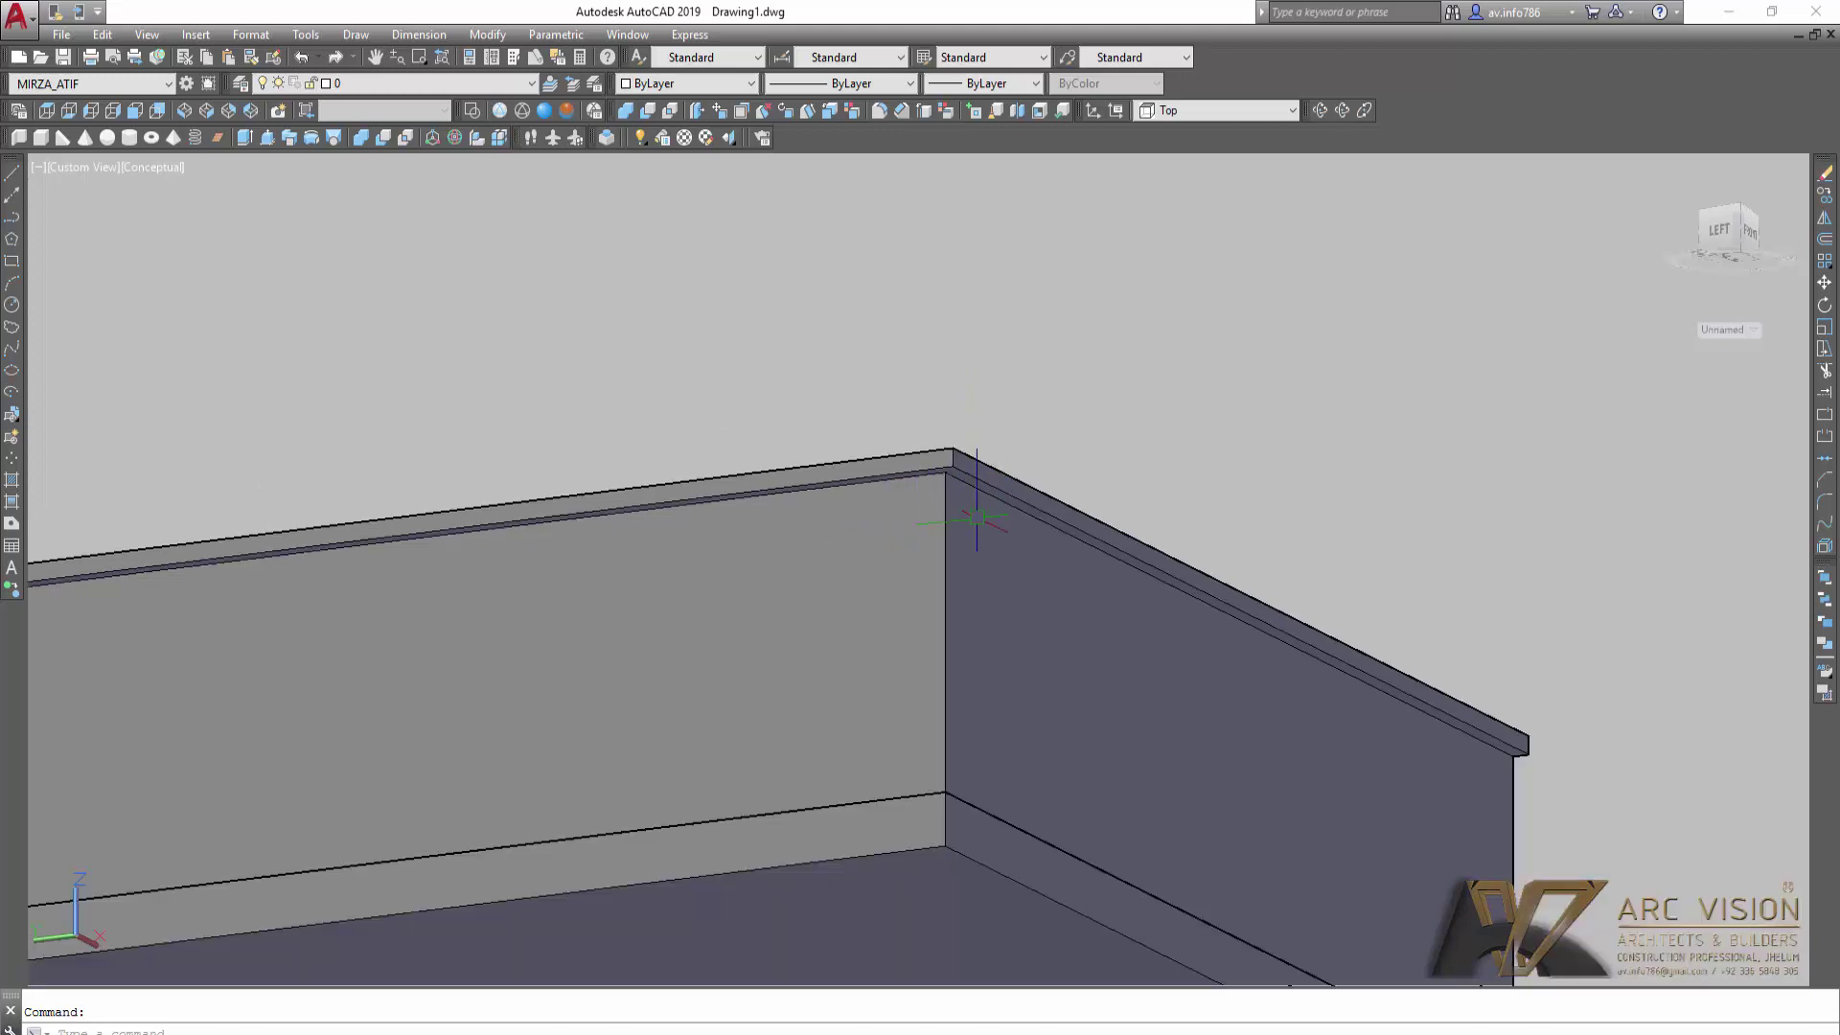
middle_click_drag(935, 849, 932, 587)
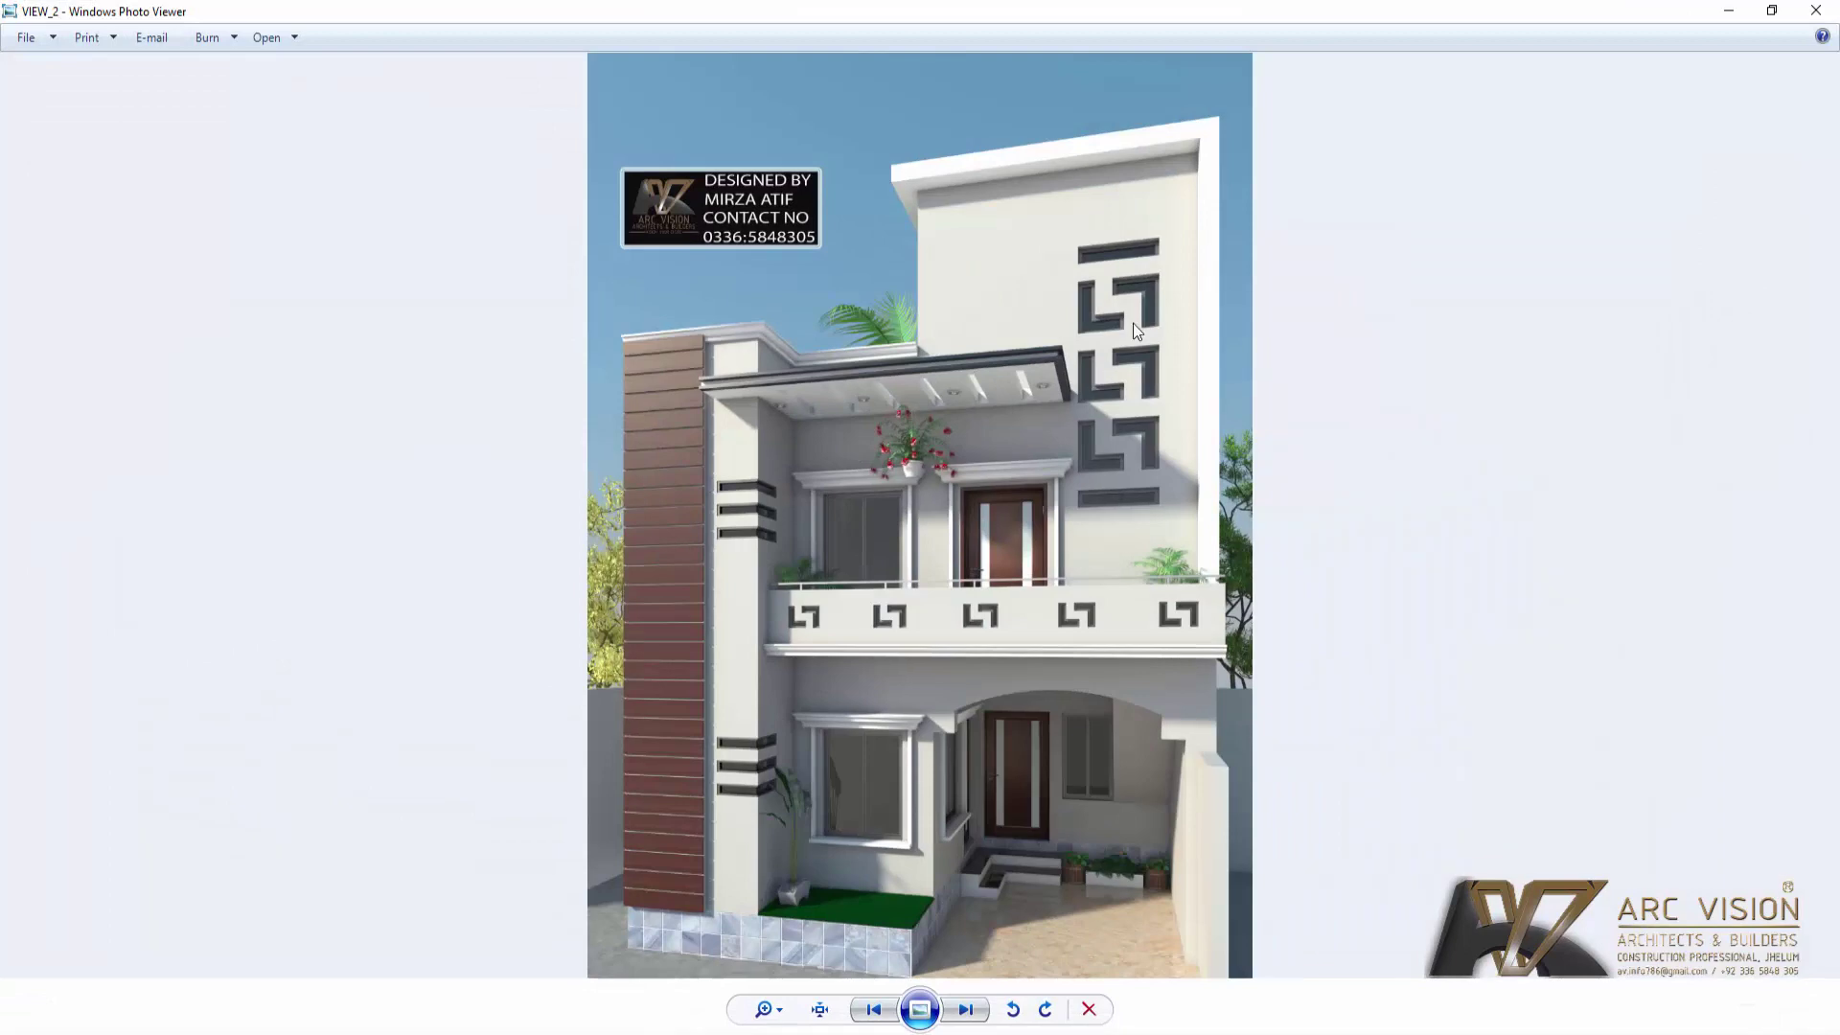
Step: Examine the canopy, balcony parapet and moulding bands in the VIEW_2 house picture in Windows Photo Viewer, and return to AutoCAD
scroll(801, 354, "up", 5)
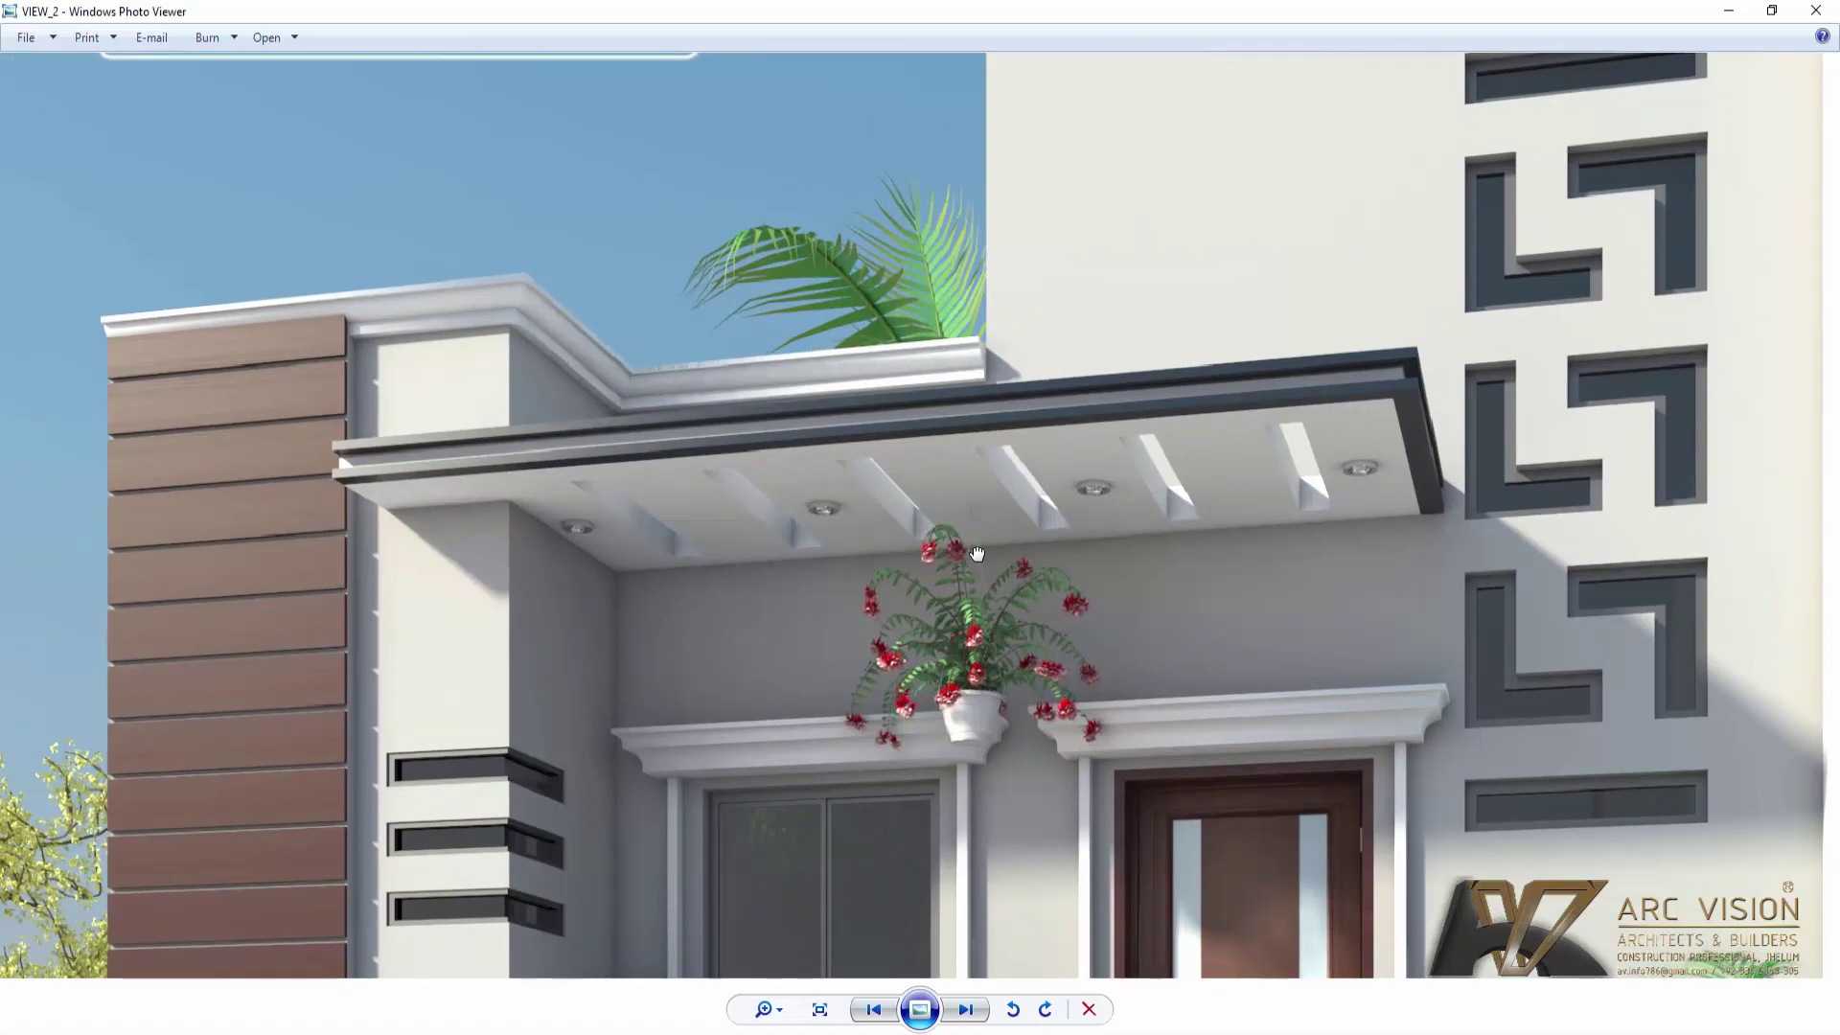
left_click_drag(738, 793, 590, 496)
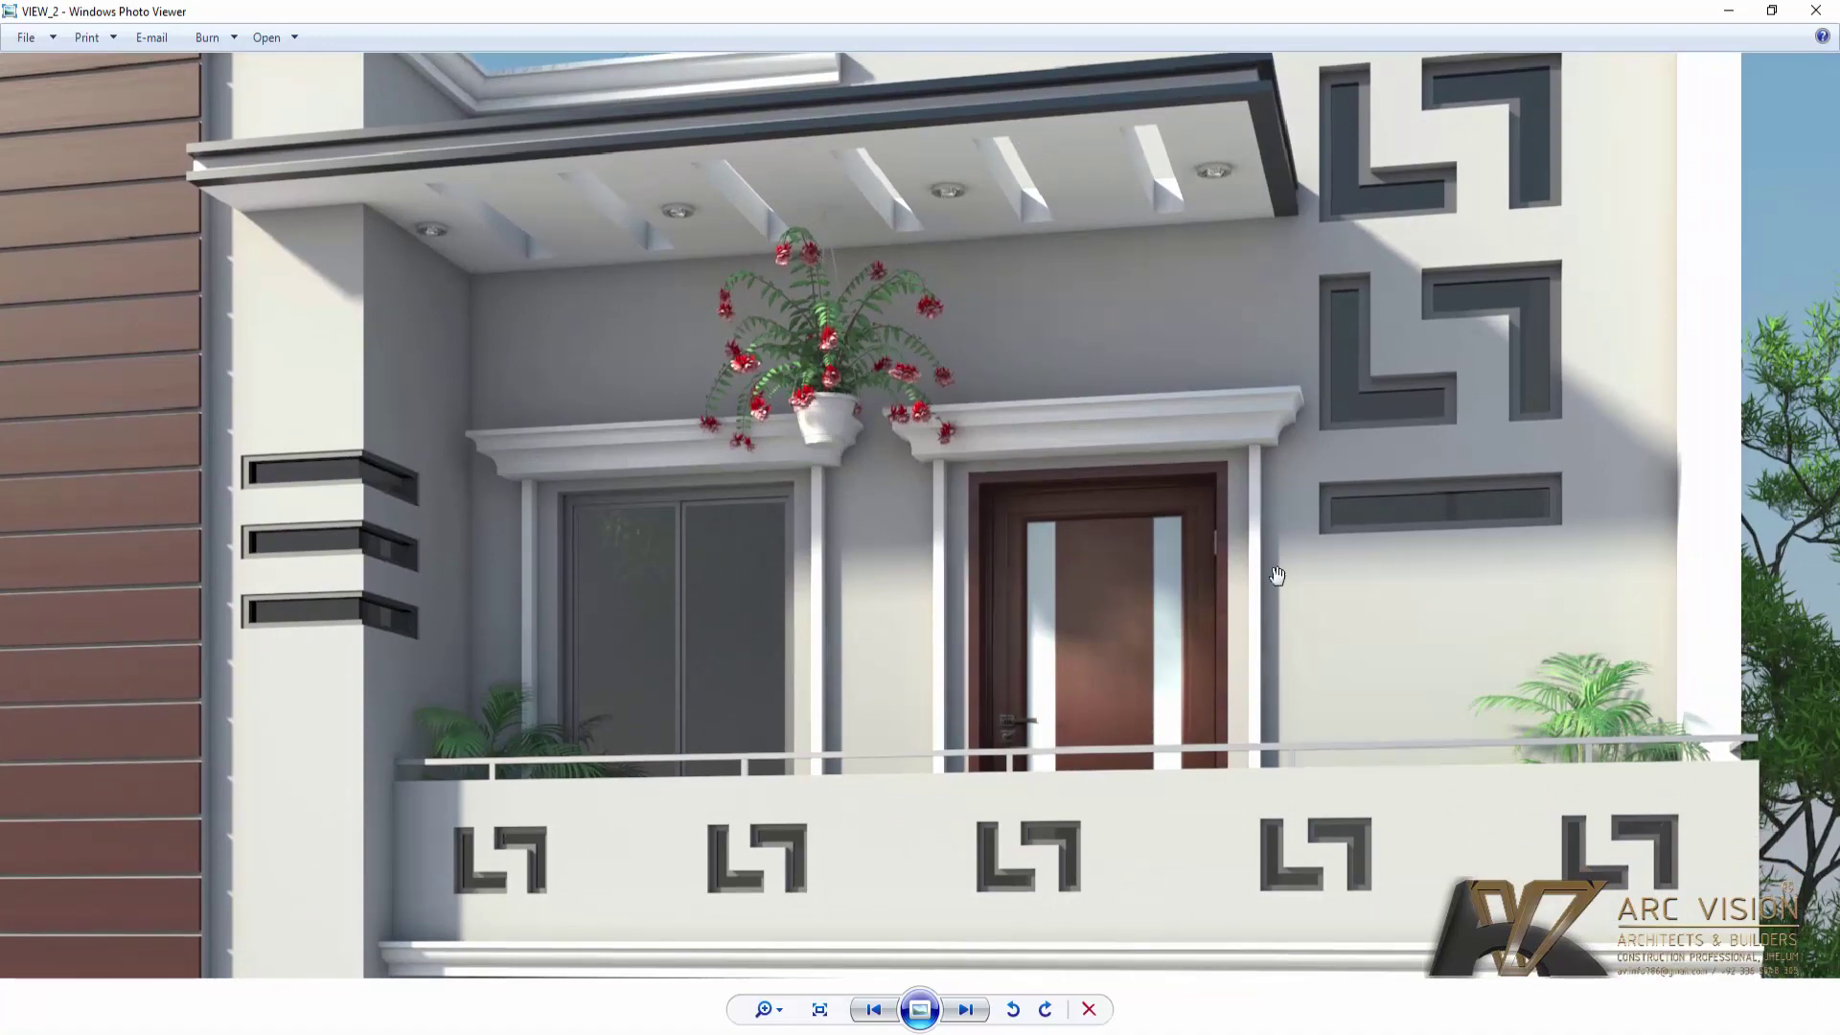
scroll(1273, 599, "down", 3)
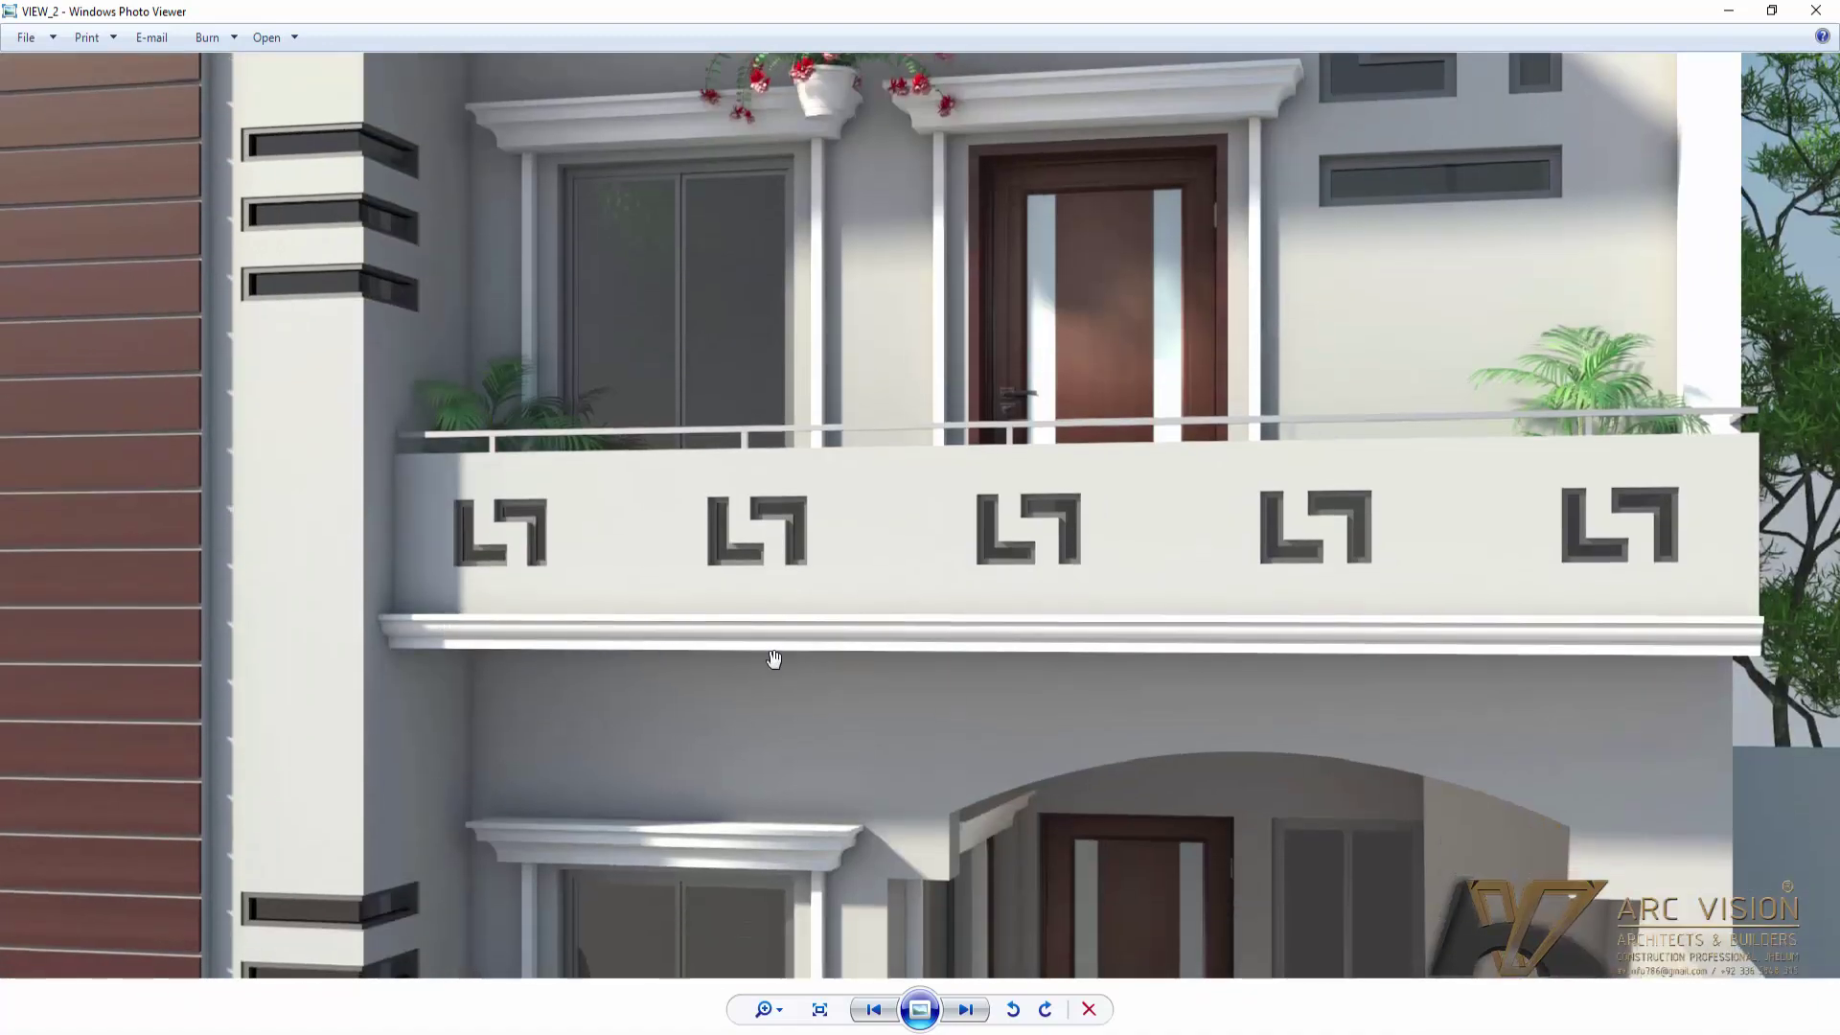
scroll(1337, 655, "down", 3)
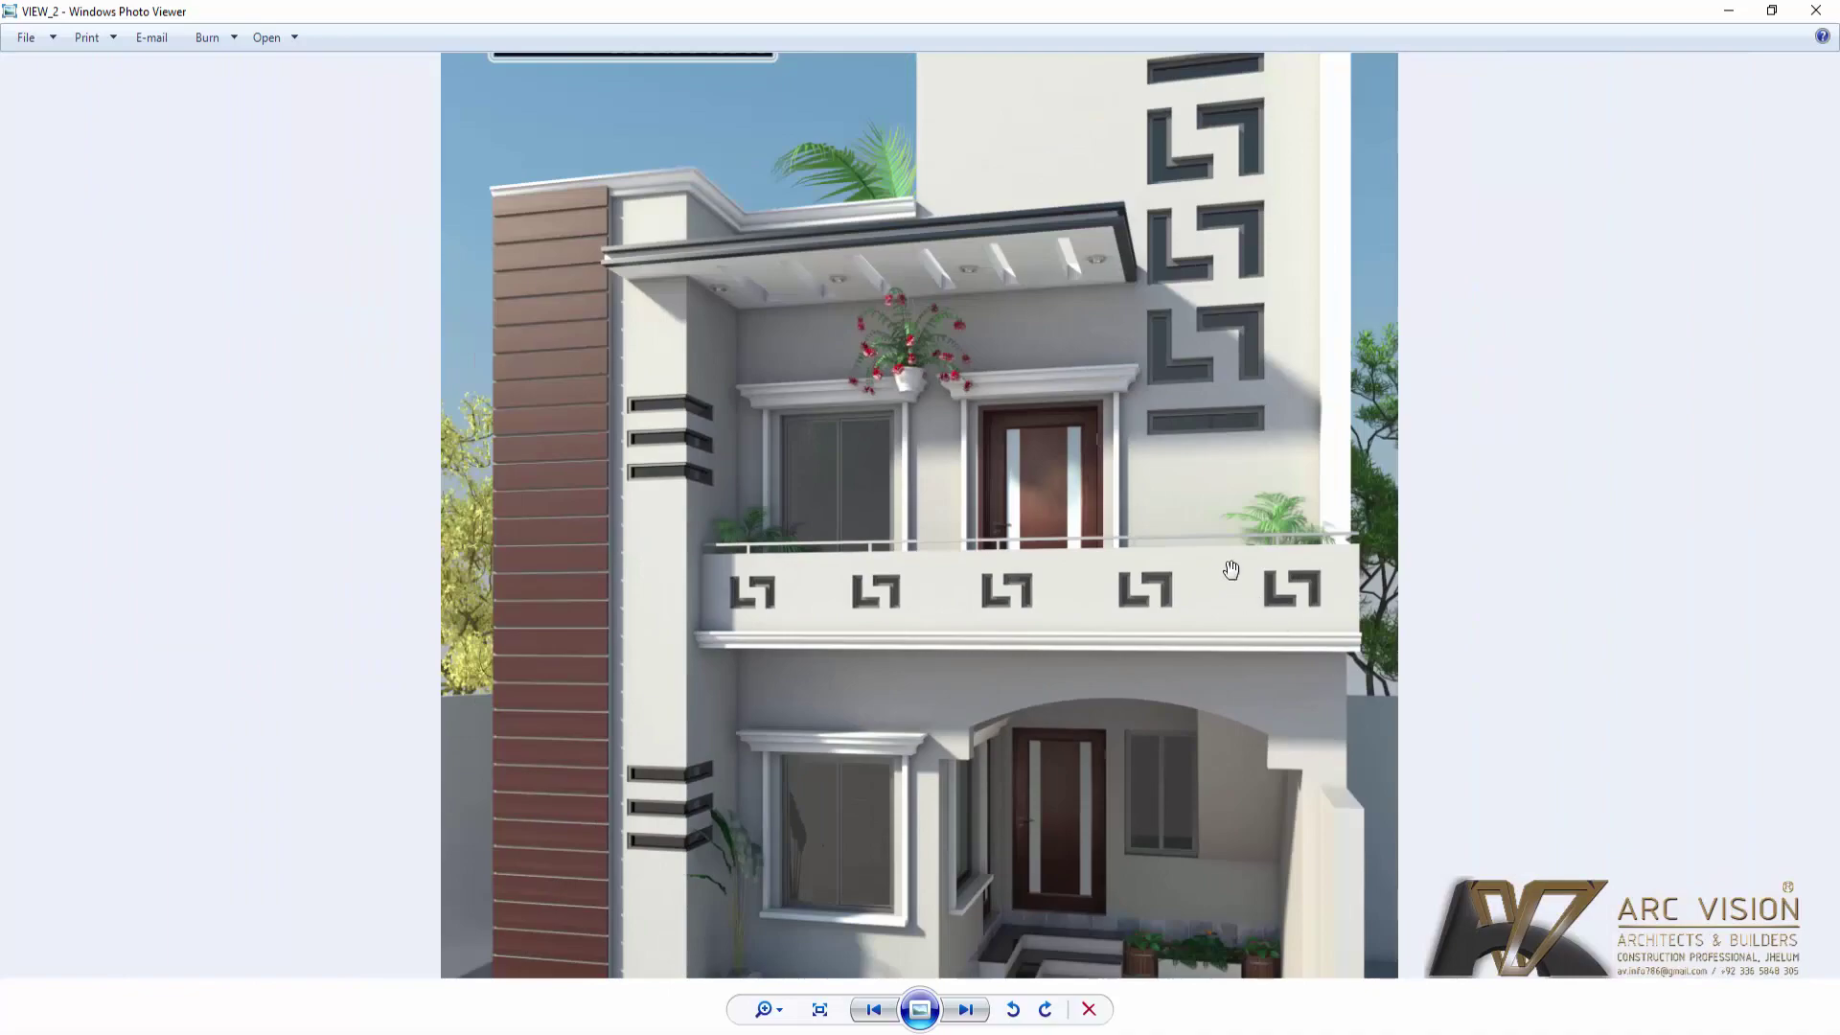
scroll(1230, 569, "down", 2)
left_click(1726, 13)
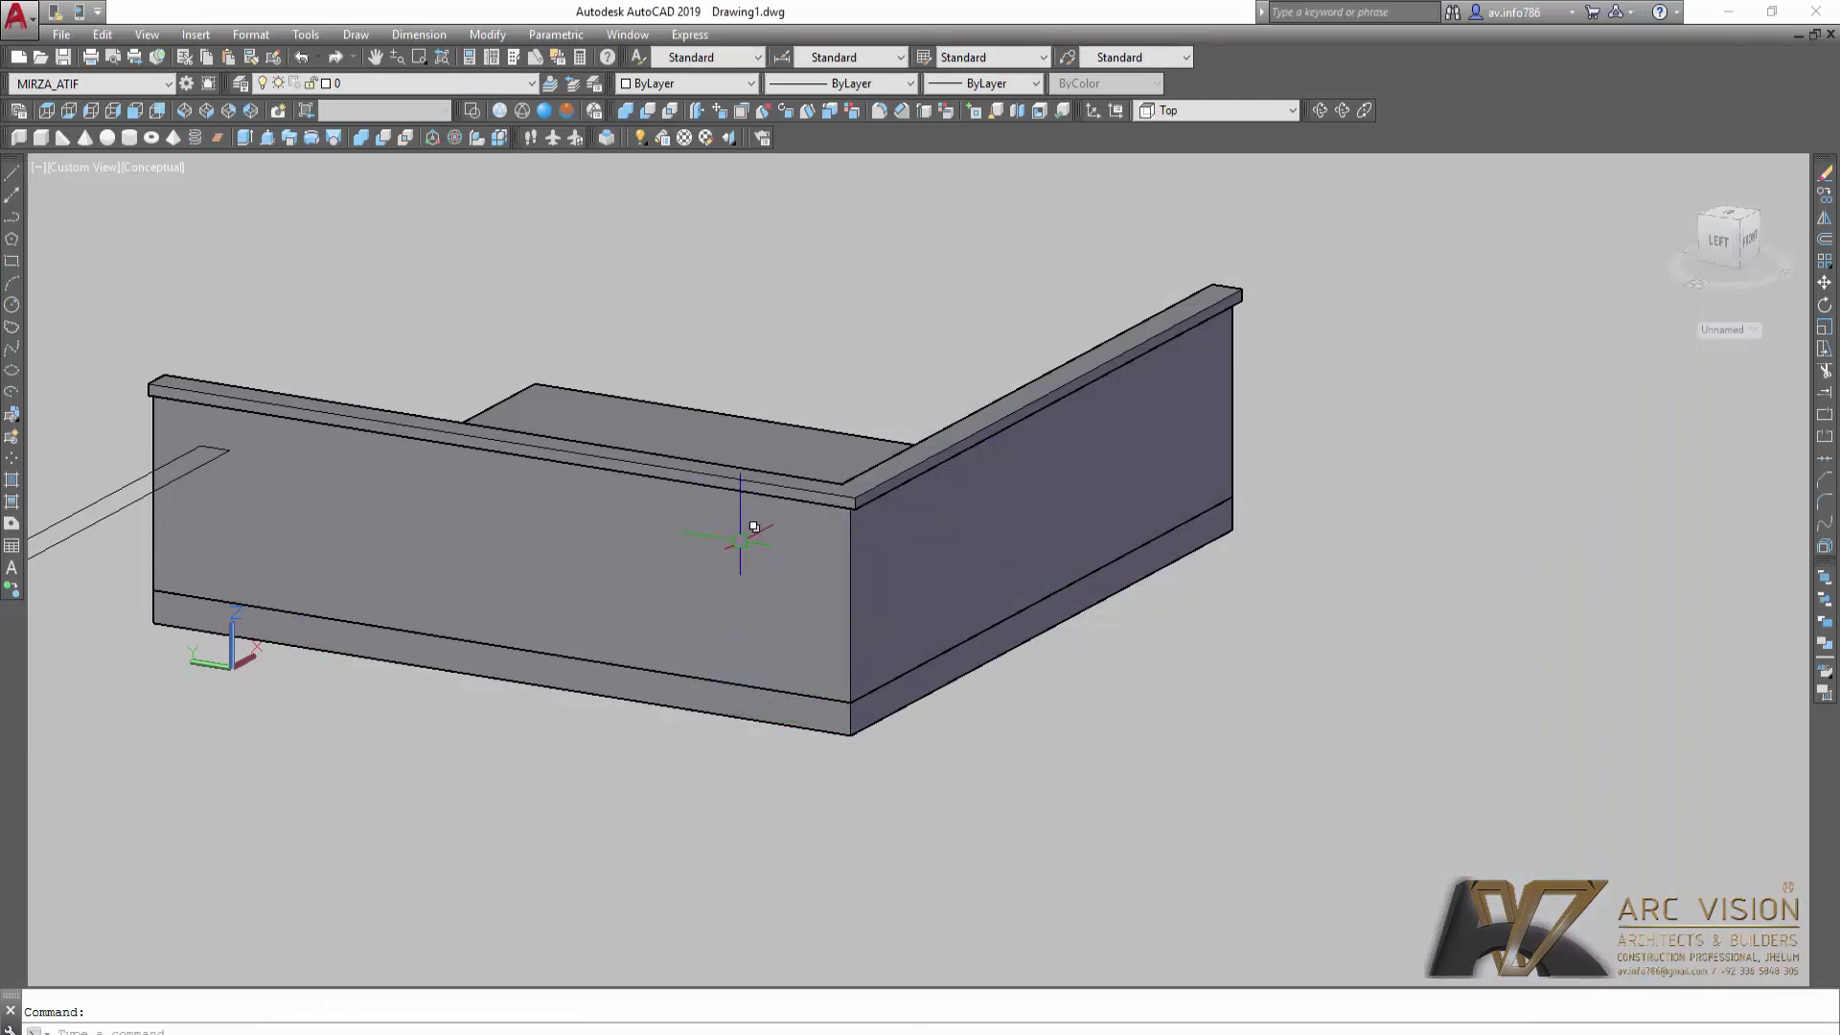
Step: In the 2D Wireframe top view, trace the wall's outer edge with an L-shaped polyline from one end through the corner to the other
left_click(474, 111)
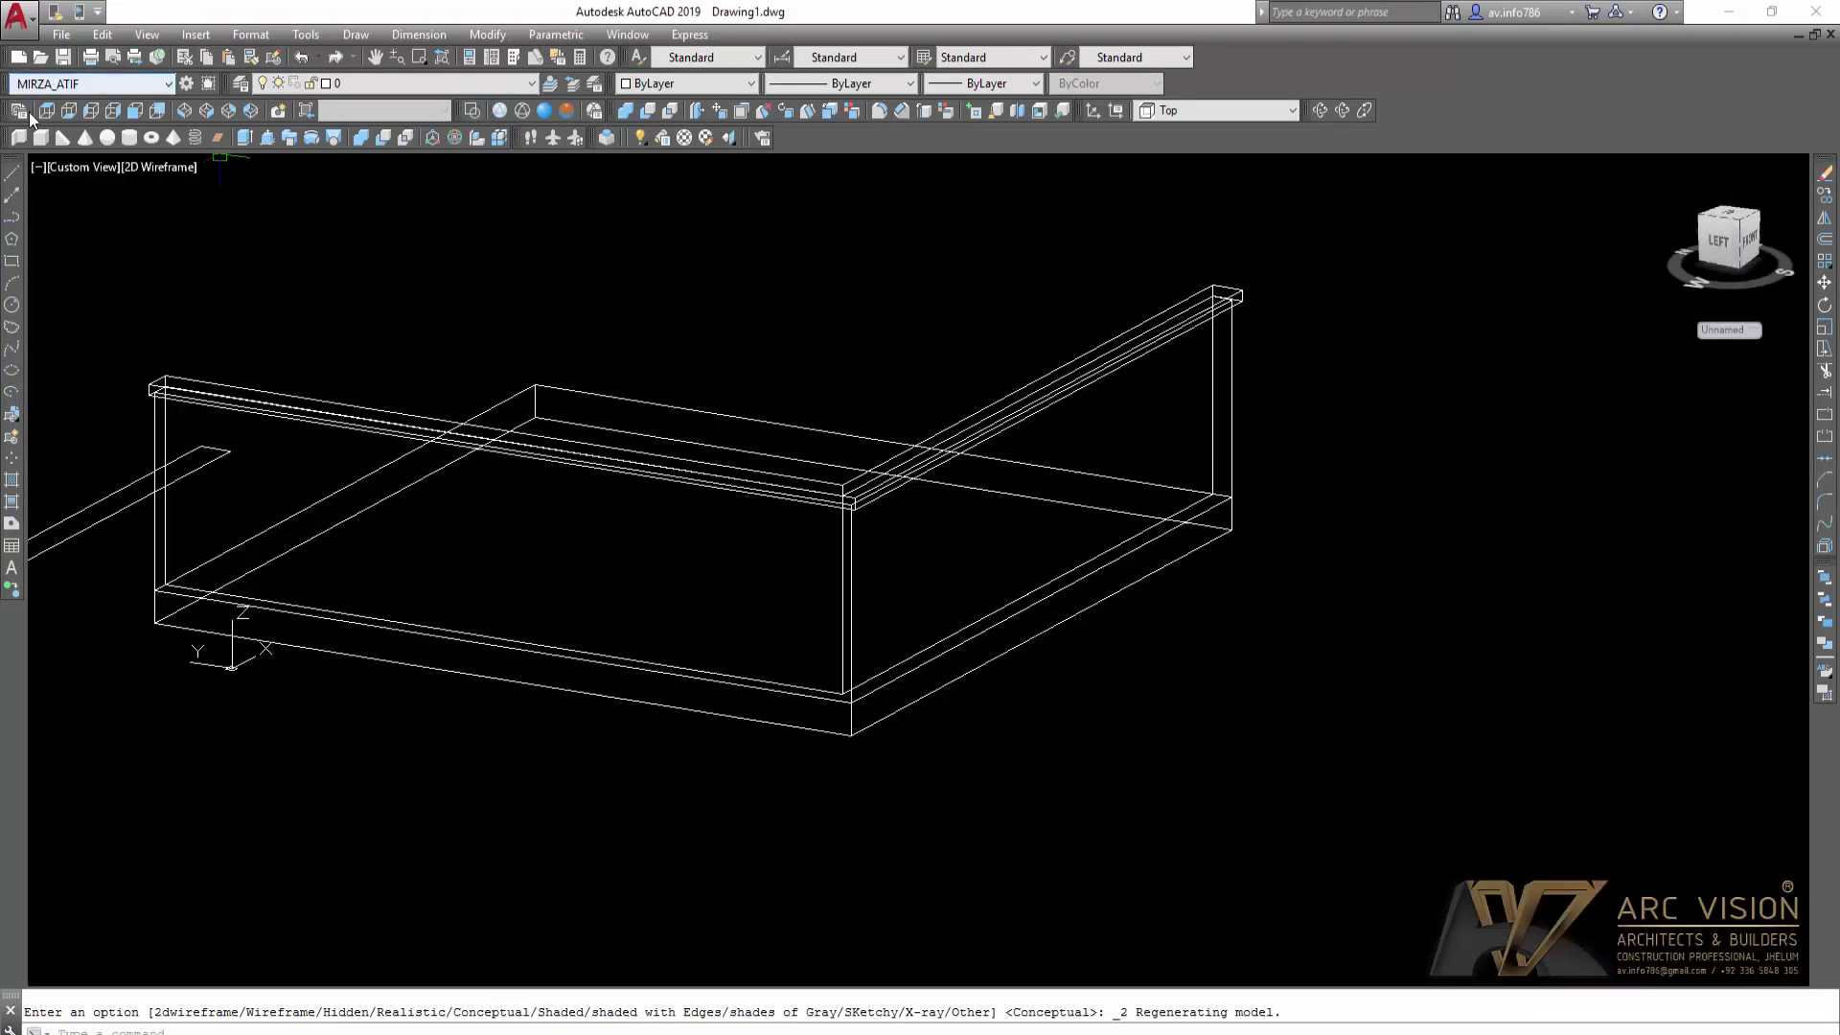
left_click(46, 110)
scroll(1149, 517, "down", 4)
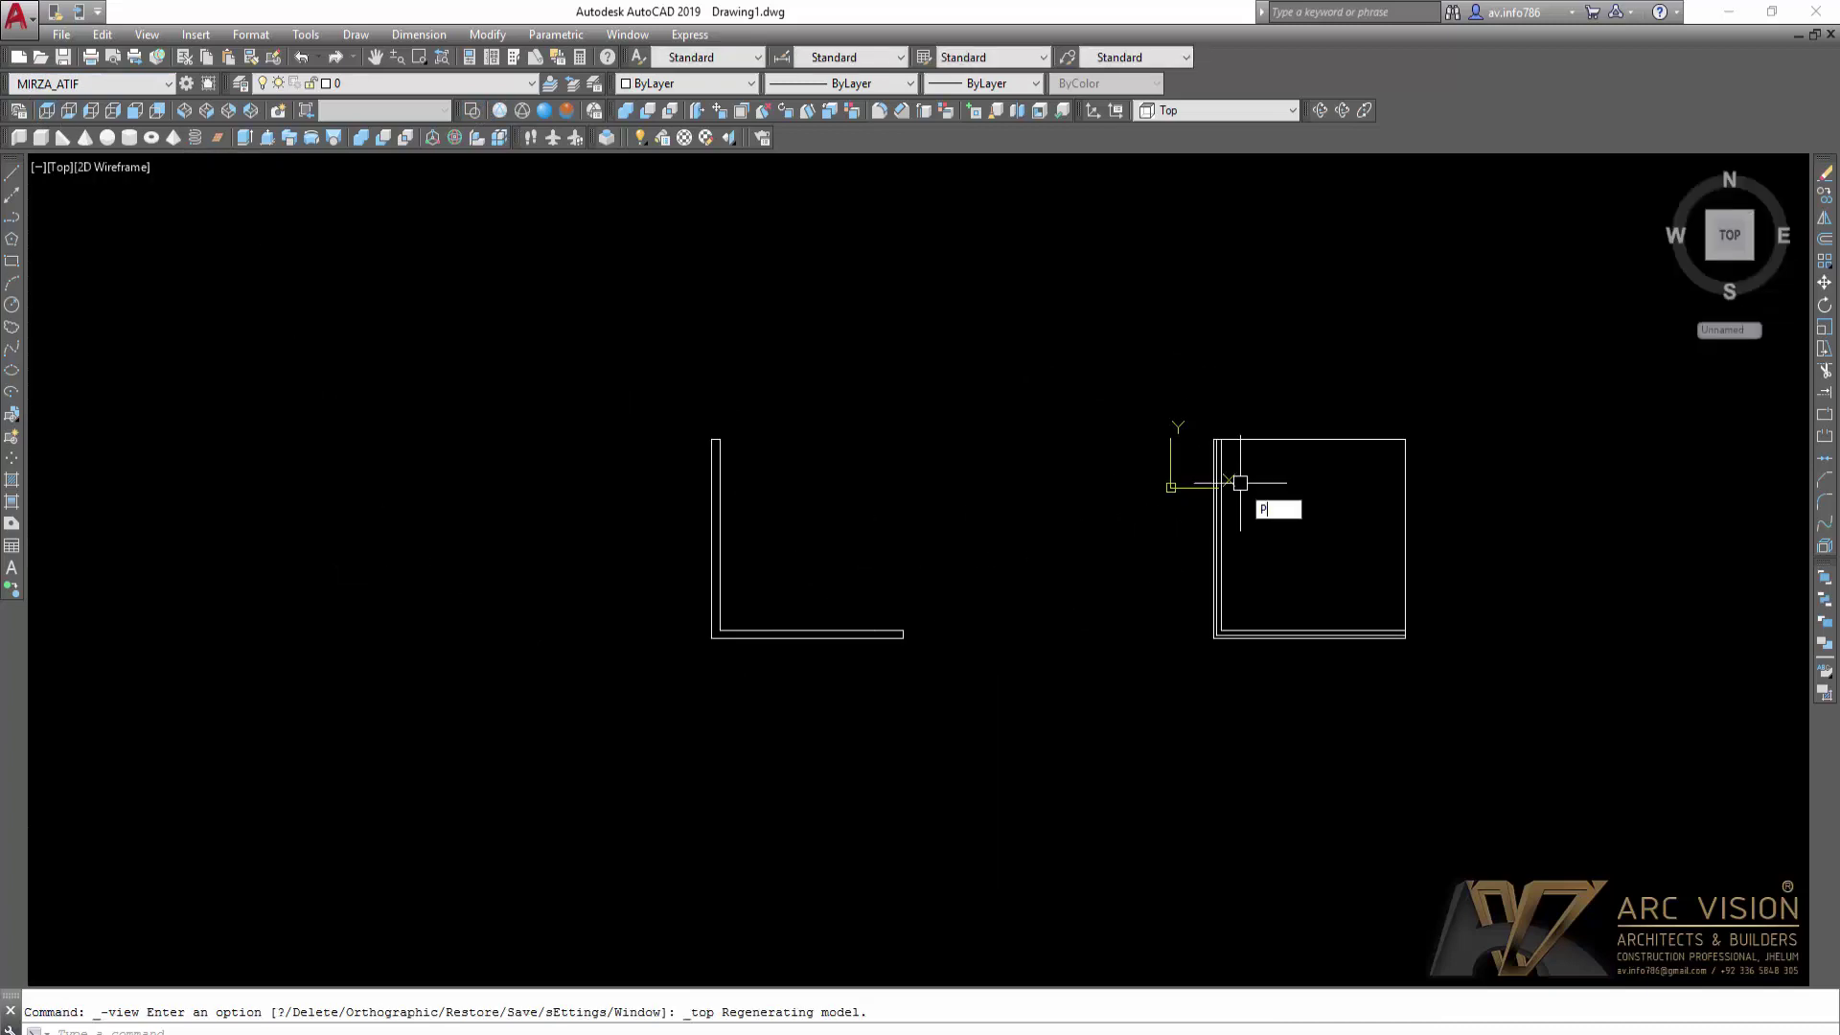
key("Return")
scroll(1236, 484, "up", 5)
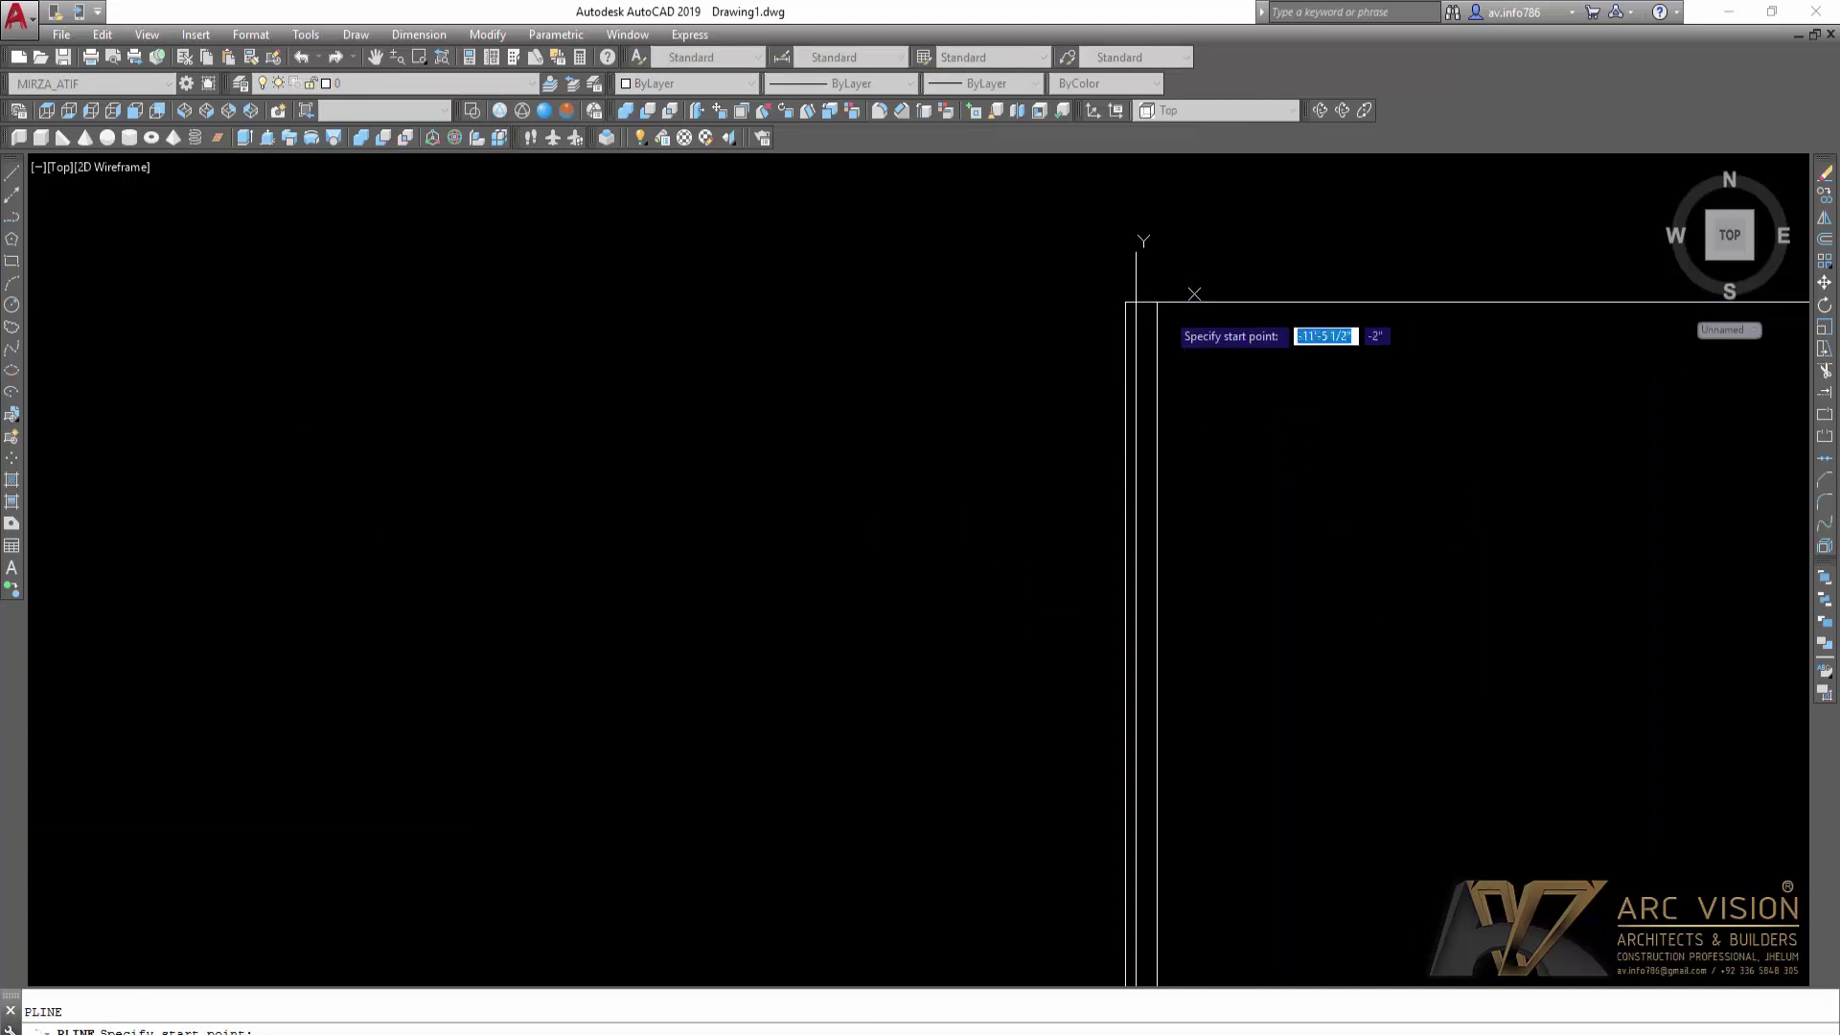
left_click(1136, 303)
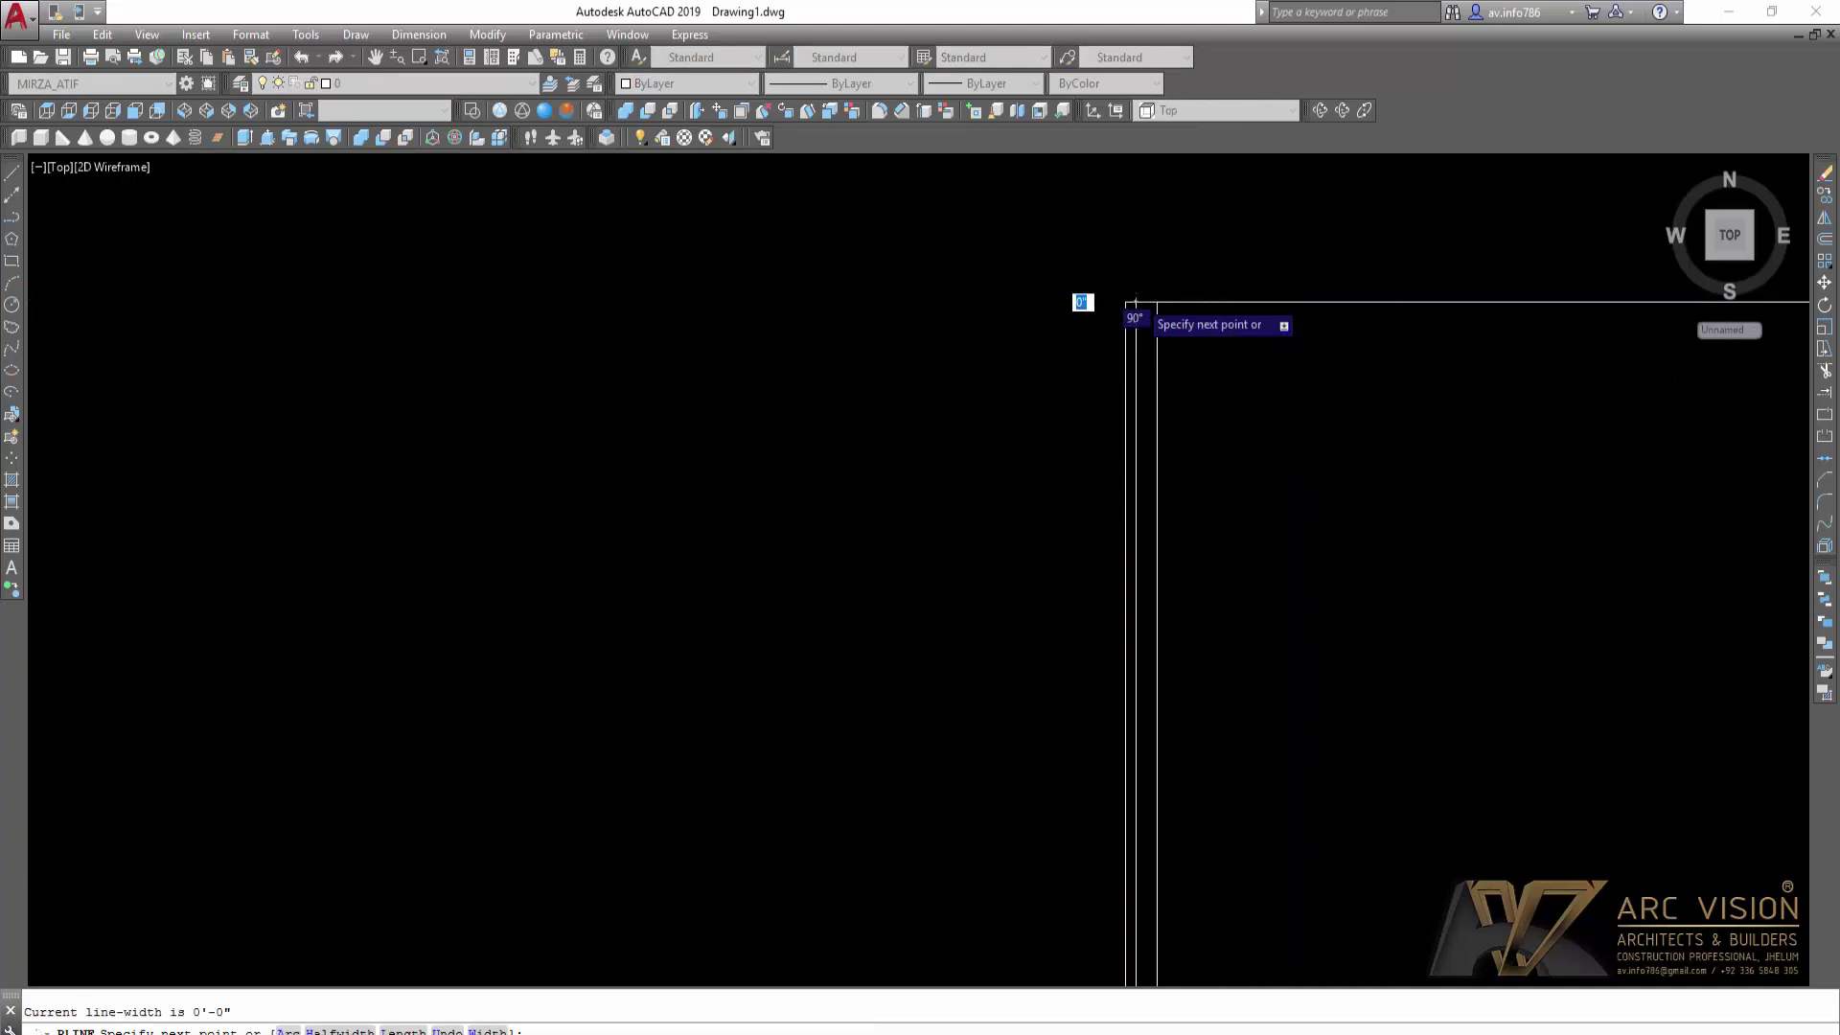
scroll(1076, 304, "down", 4)
scroll(1163, 515, "up", 5)
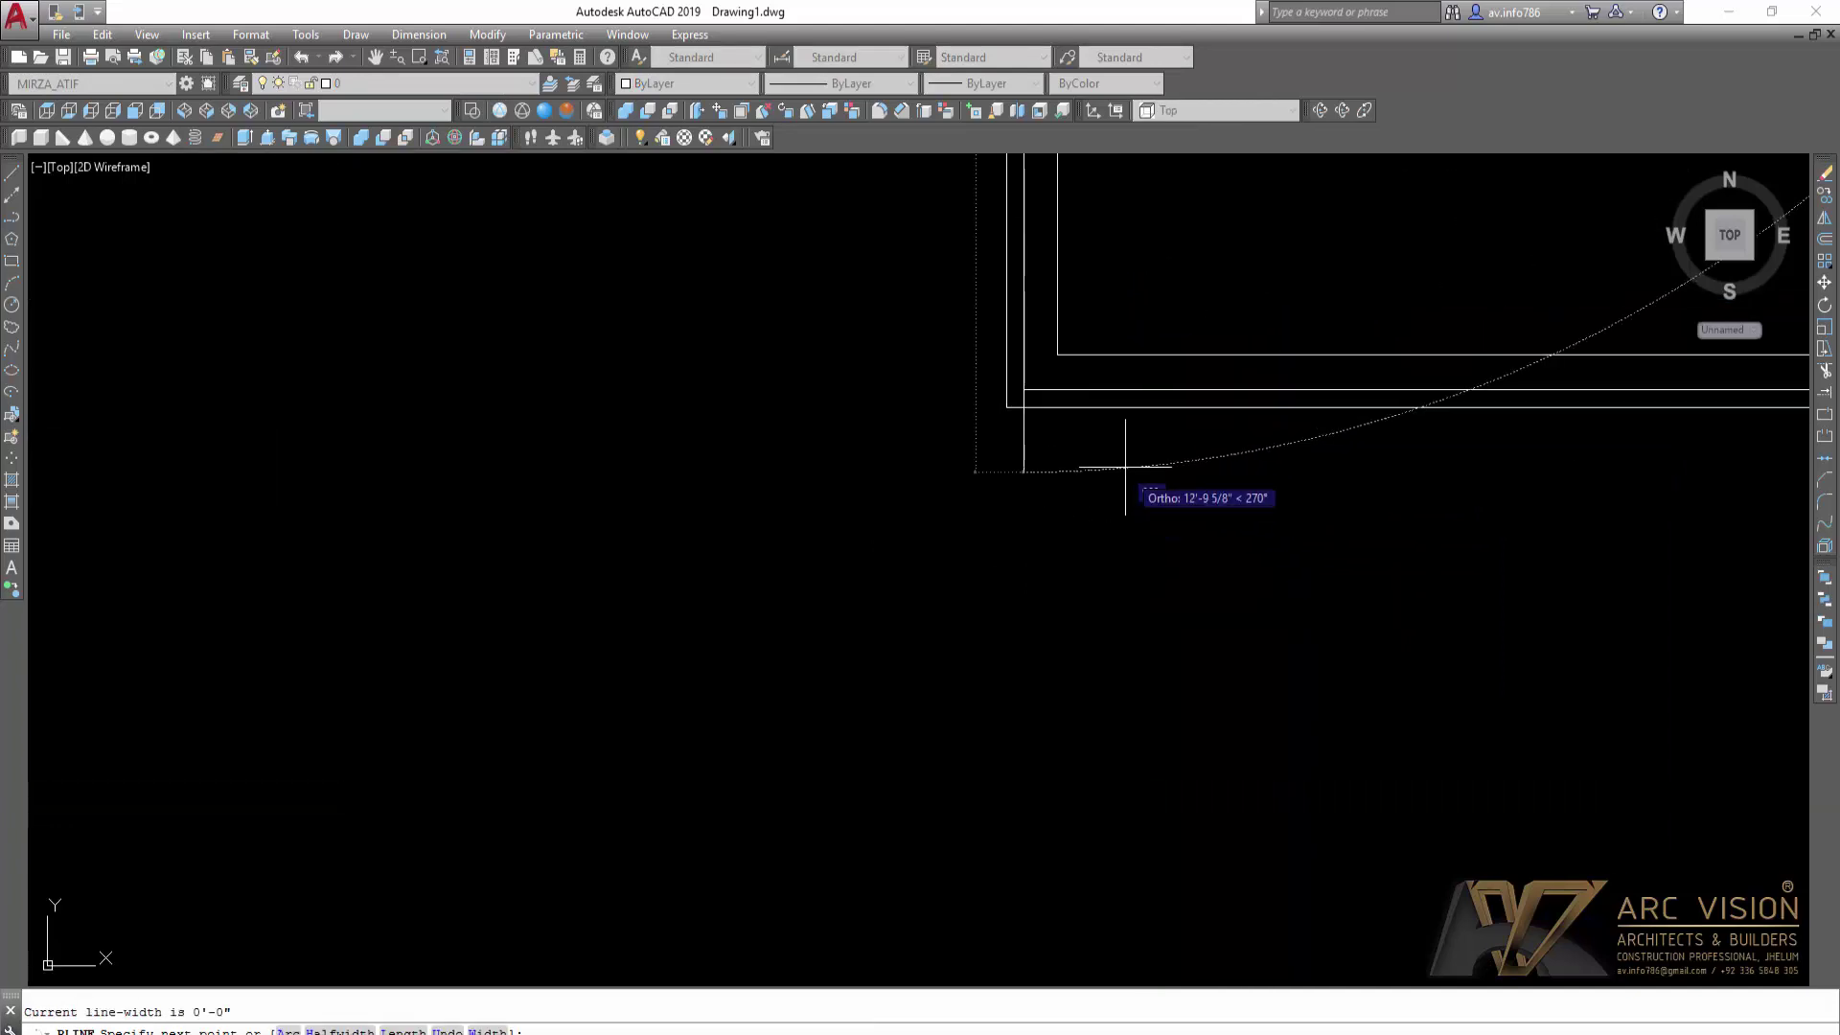
left_click(1024, 391)
scroll(1031, 388, "down", 4)
scroll(1285, 489, "up", 4)
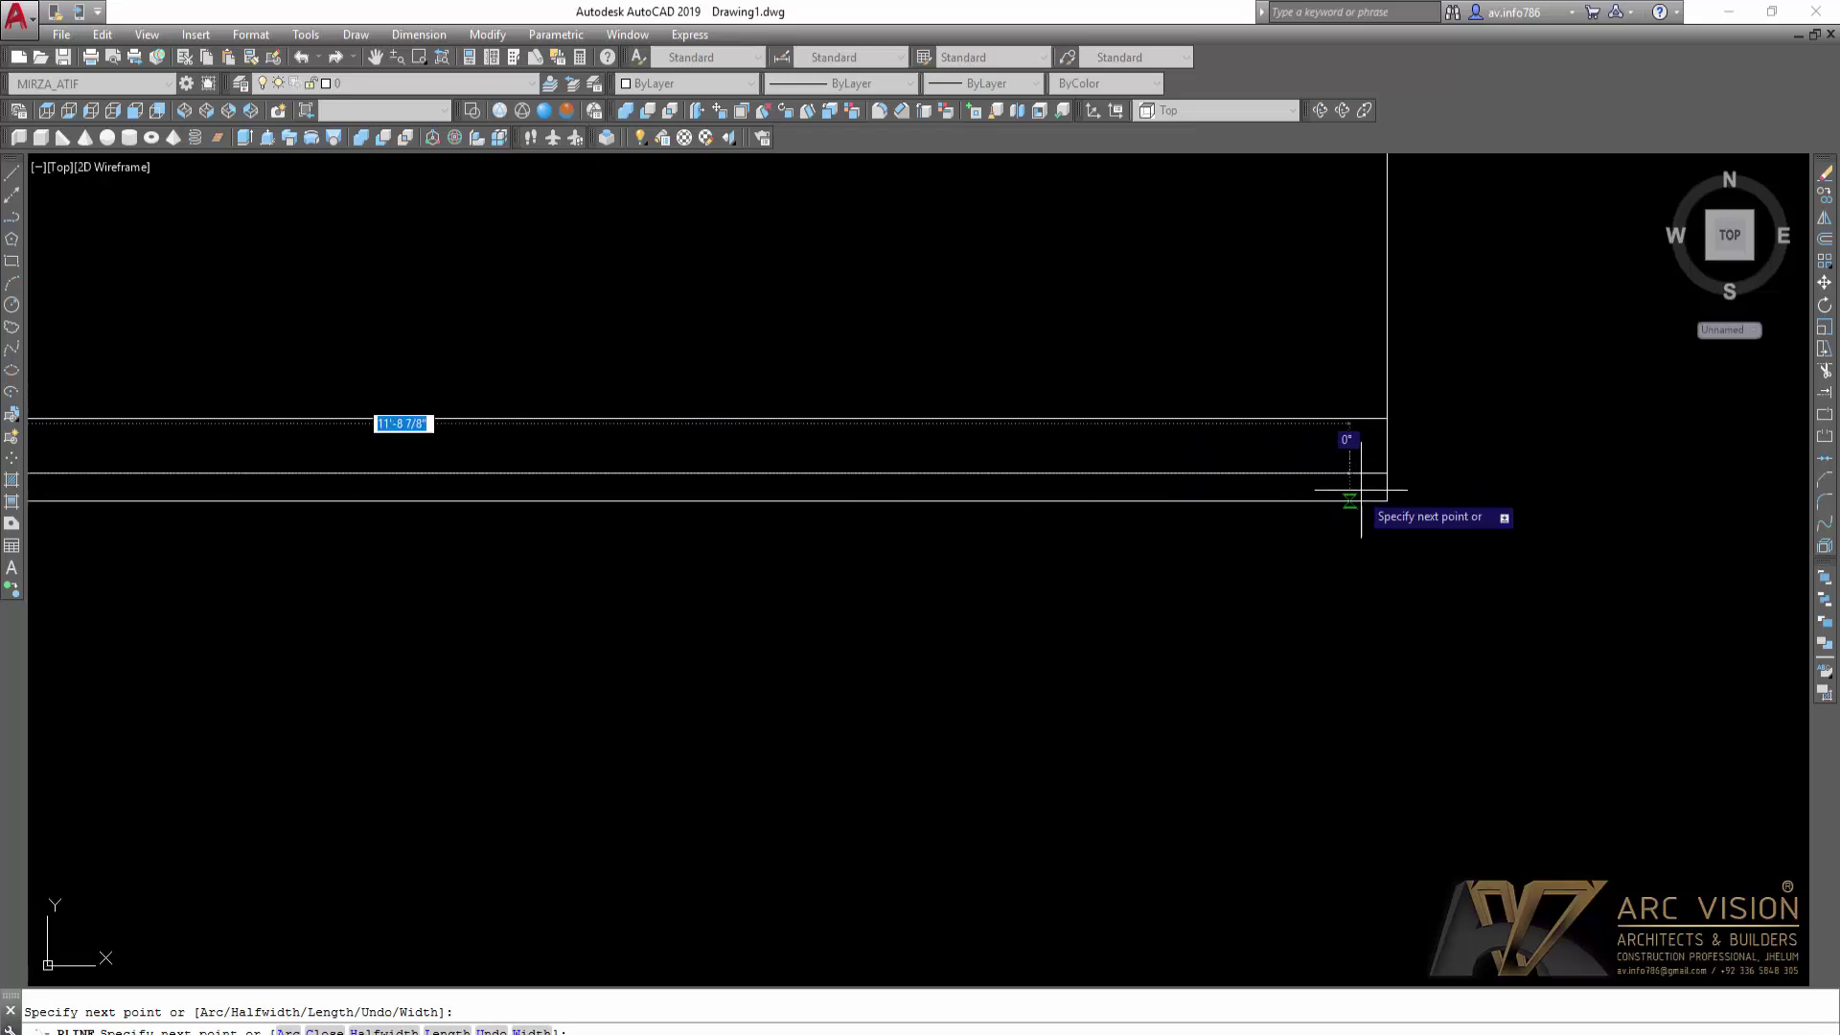
left_click(1387, 472)
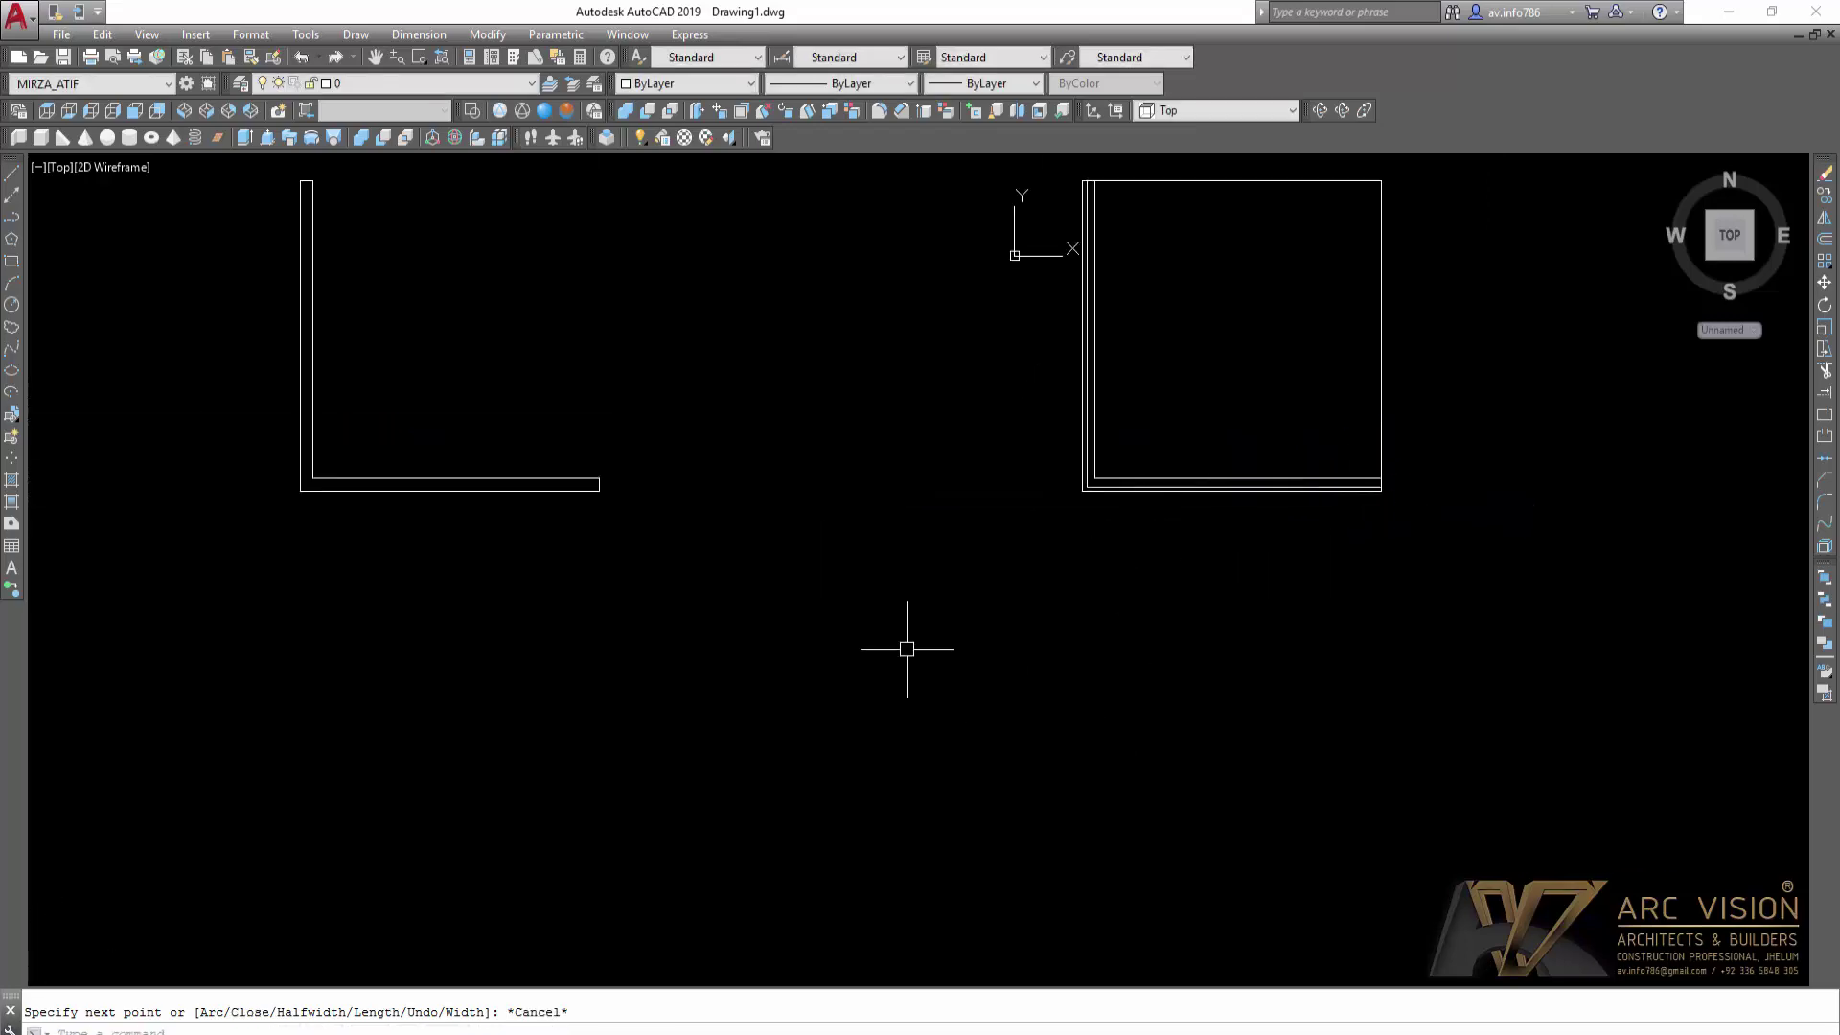
Step: Move the traced L-shaped polyline about 40' away from the balcony model in the negative X direction
middle_click_drag(907, 650, 920, 451, "shift")
type("m")
key("Return")
type("L")
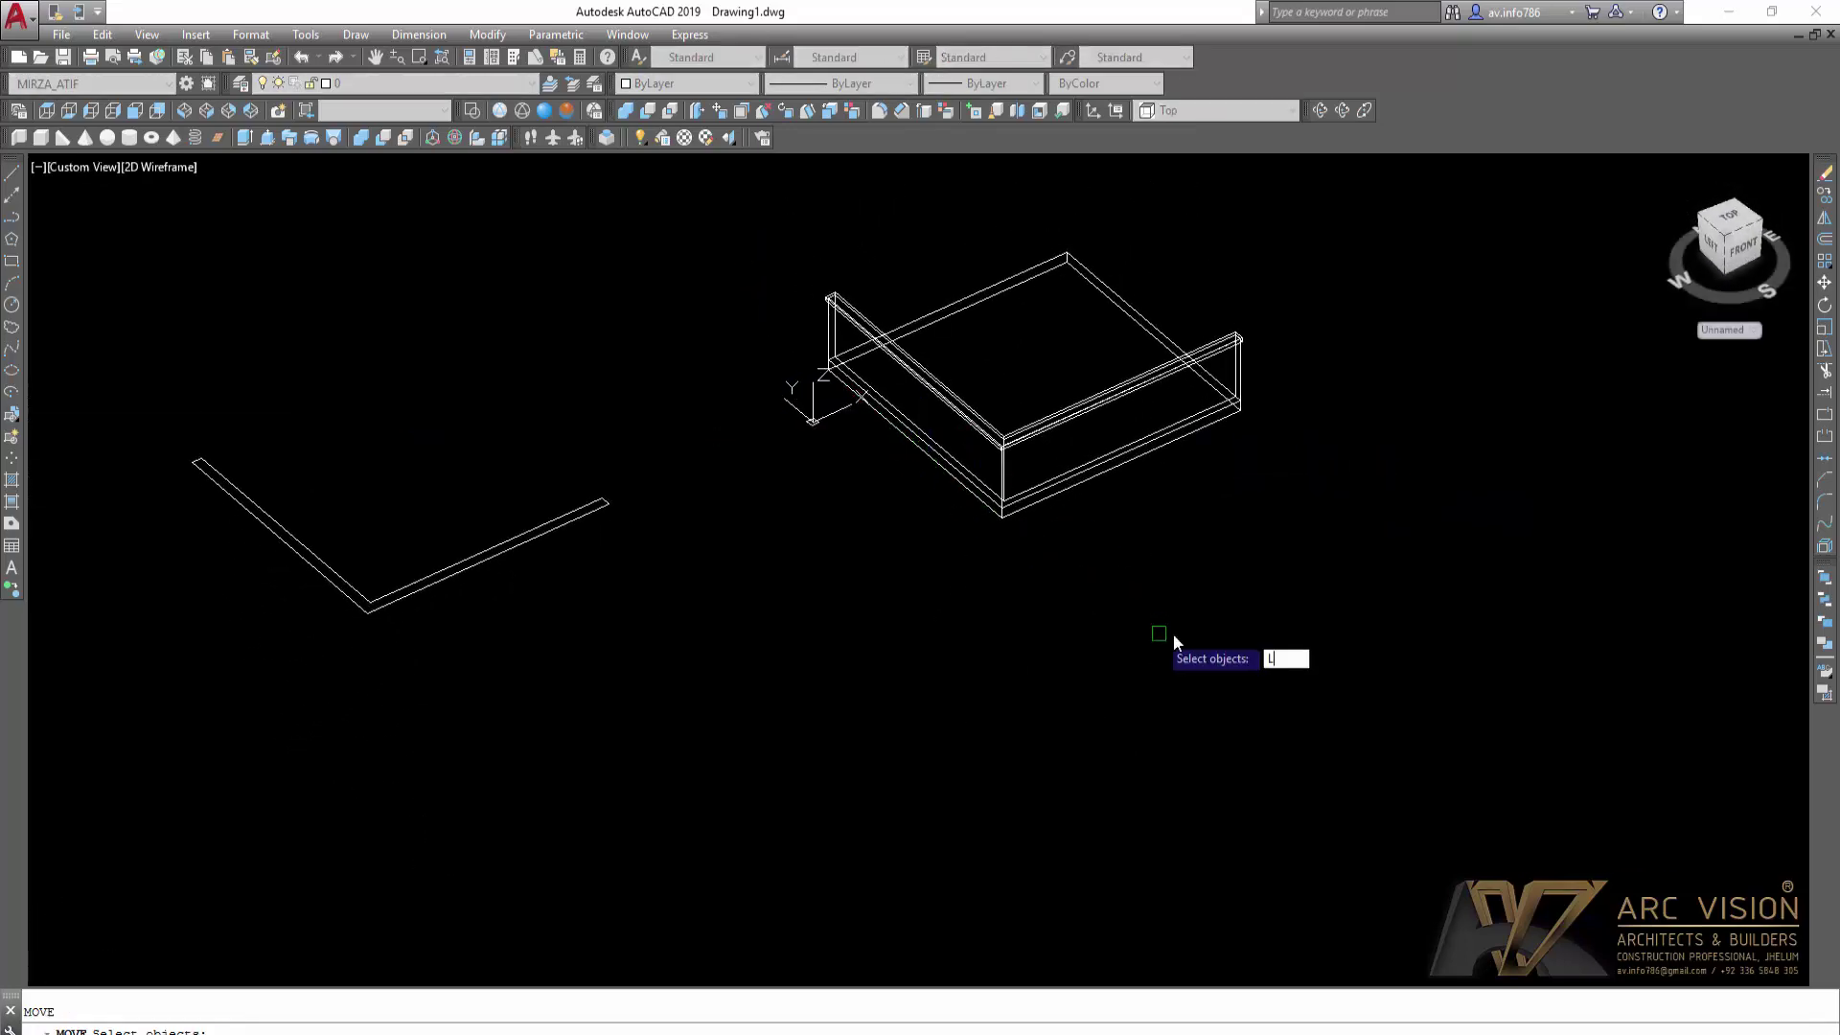
key("Return")
key("Return")
left_click(1173, 634)
scroll(911, 711, "down", 2)
middle_click_drag(907, 716, 1340, 564)
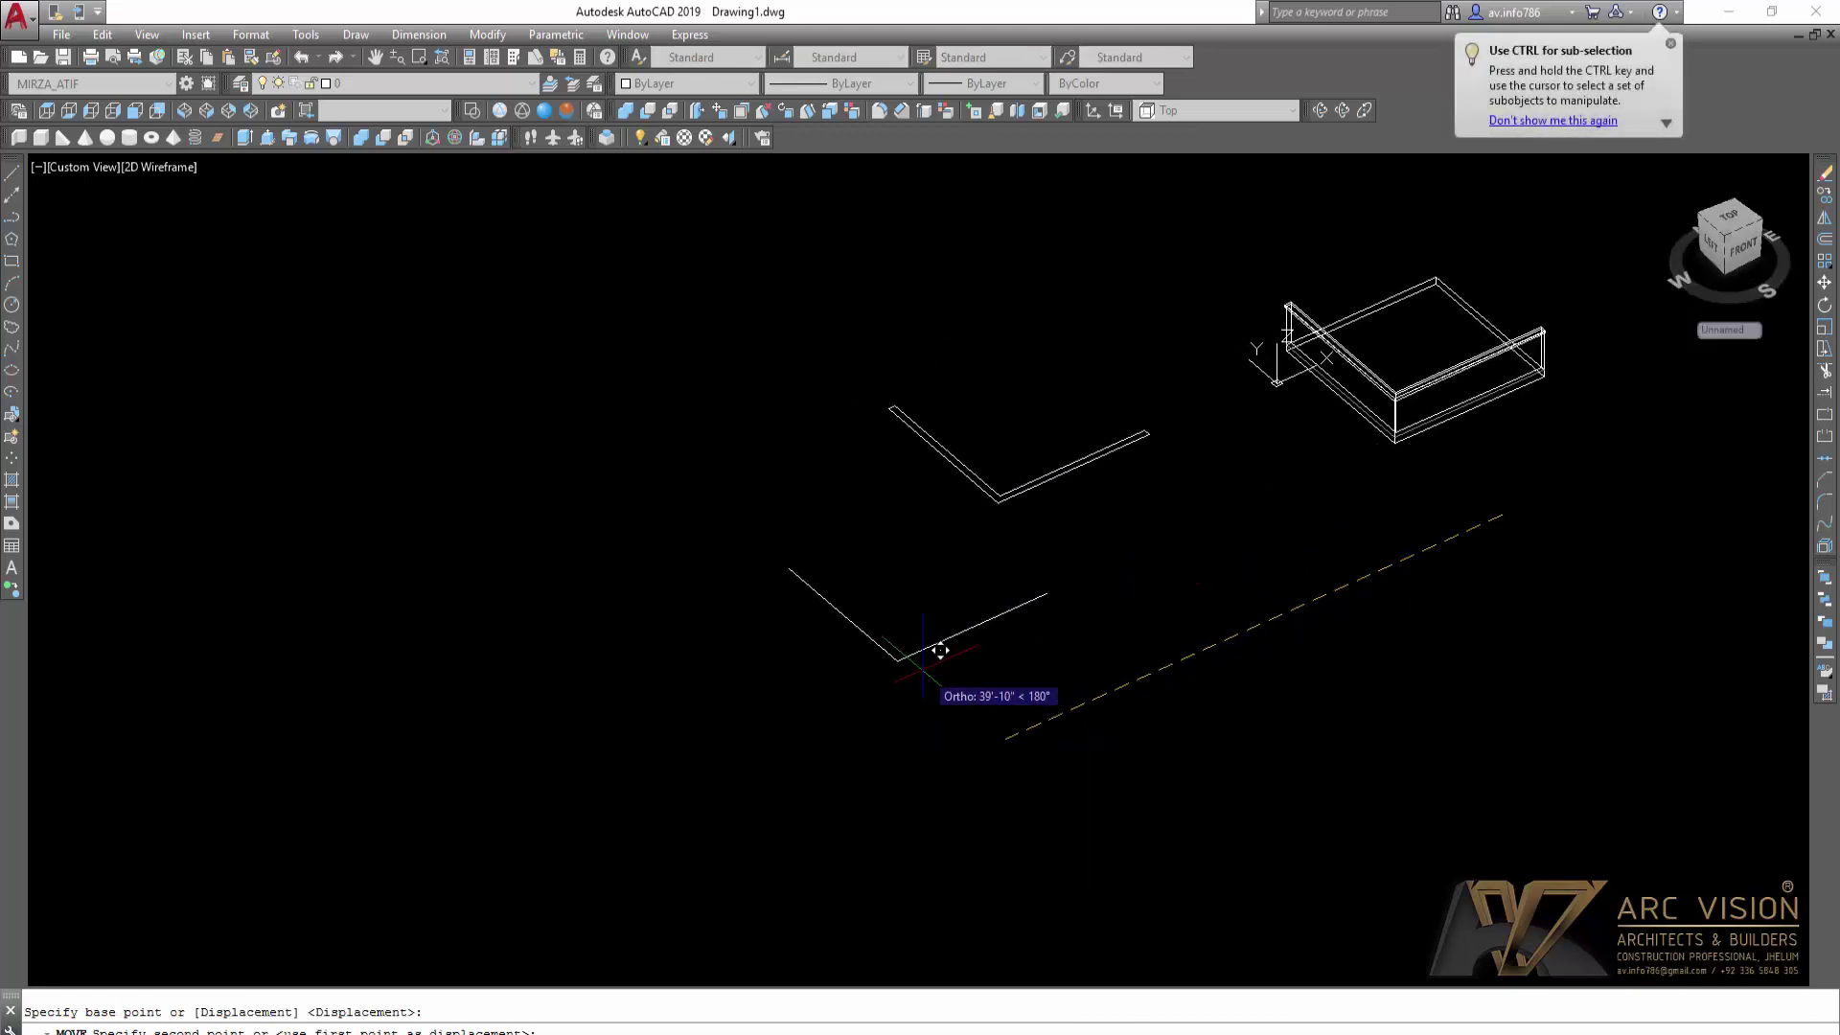
key("Escape")
Step: Place two copies of the L-shaped polyline in a row, further away from the model in the negative X direction
middle_click_drag(982, 707, 1126, 502)
type("CO")
key("Return")
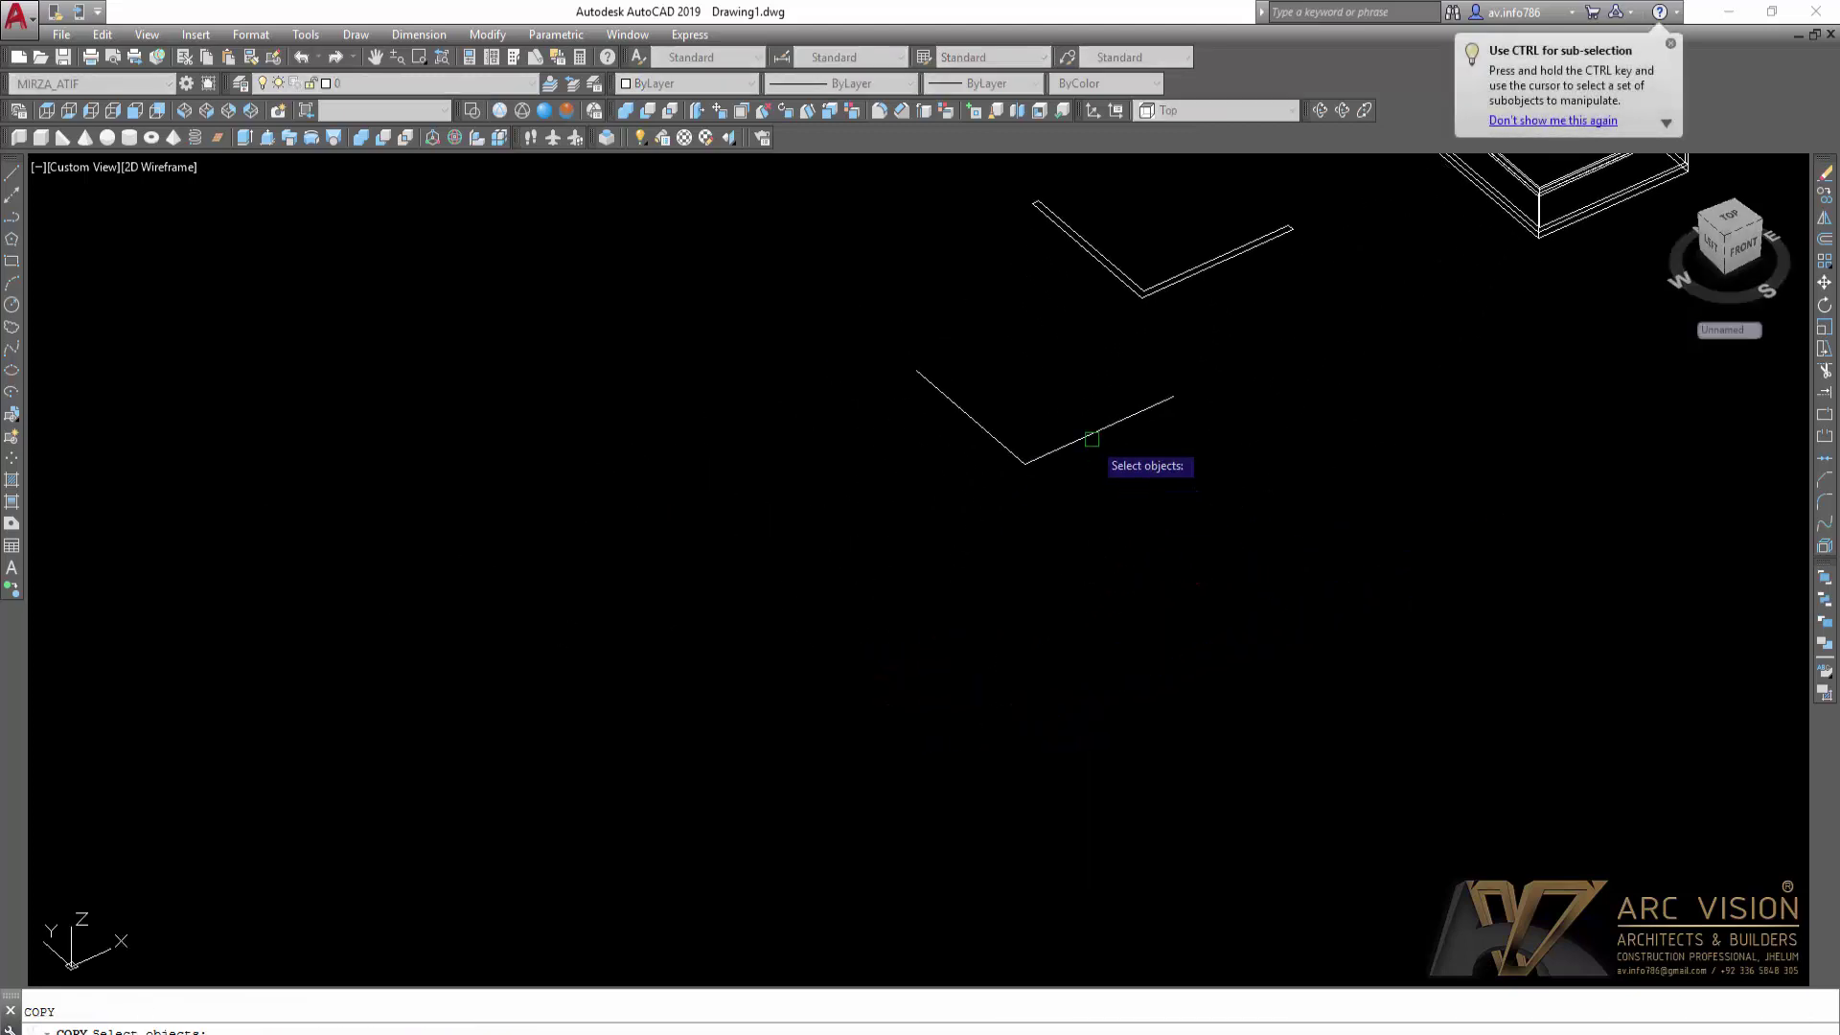
left_click(1089, 435)
key("Return")
left_click(1252, 545)
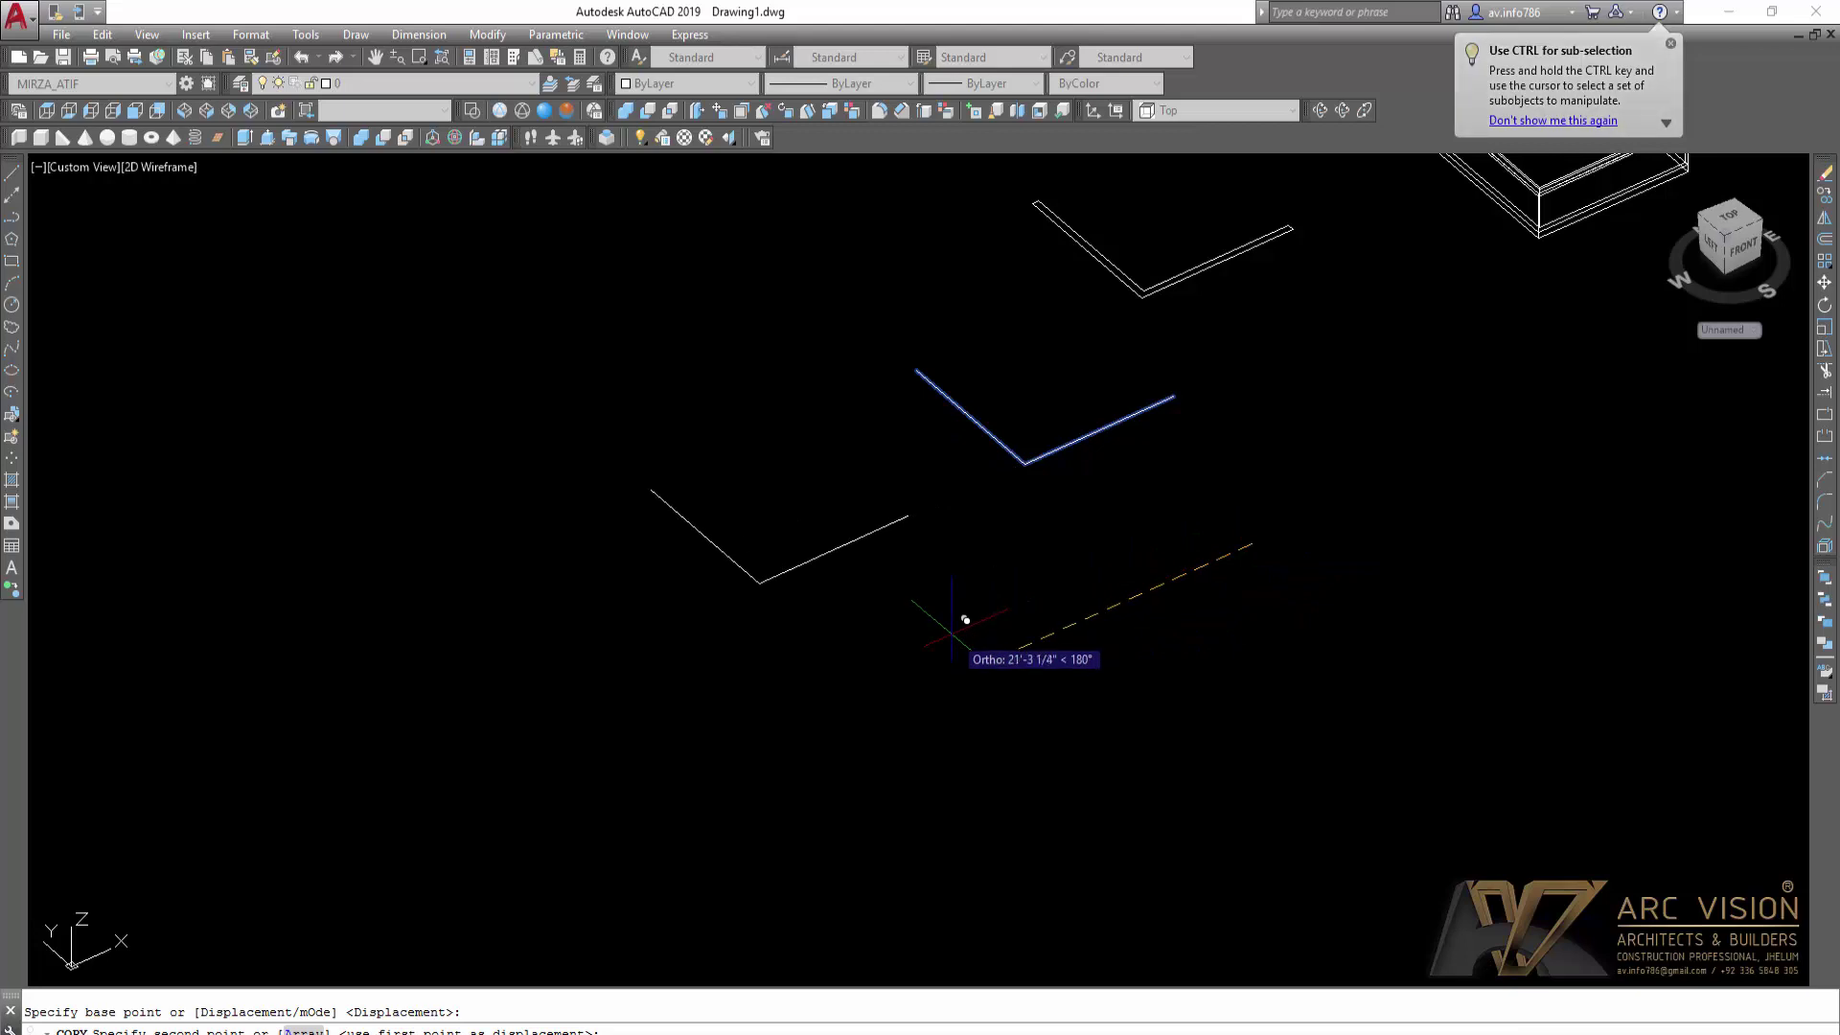
left_click(900, 656)
key("Escape")
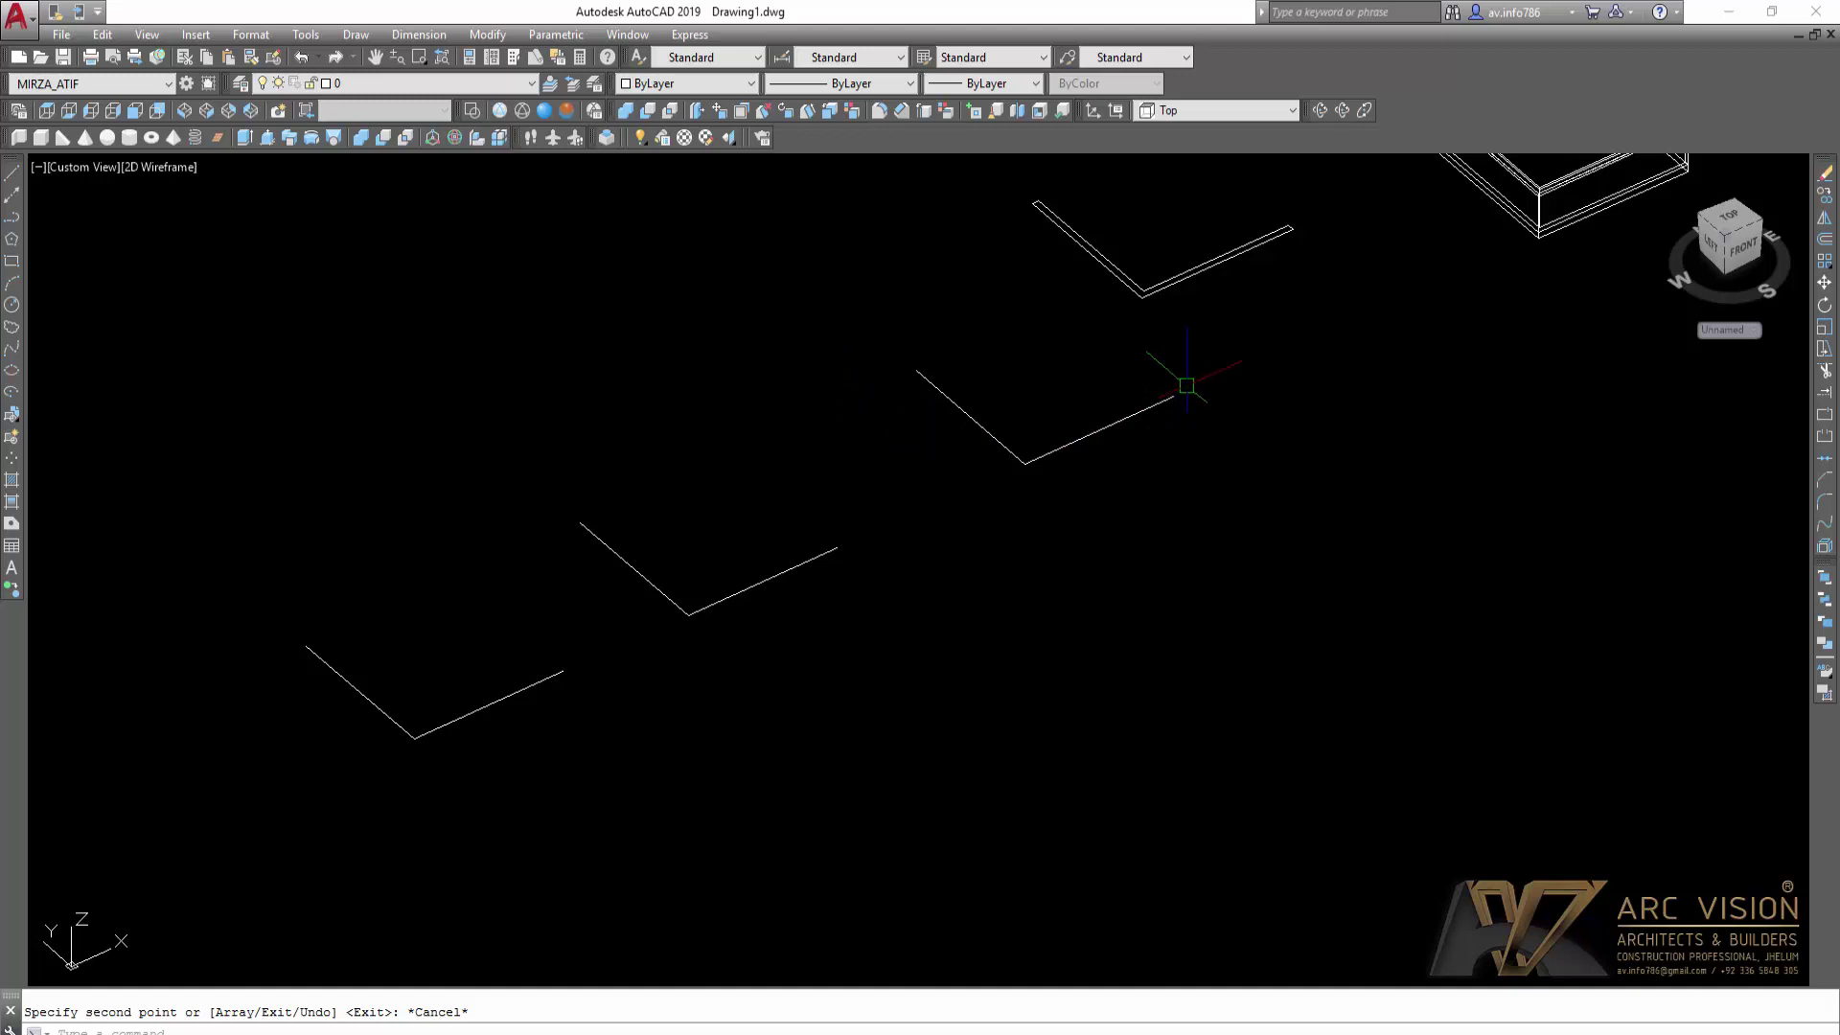
Step: In the top view, start a moulding profile polyline above the L-shaped paths with an 8" segment upward and an 8" segment toward negative X
middle_click_drag(864, 478, 888, 530)
left_click(46, 111)
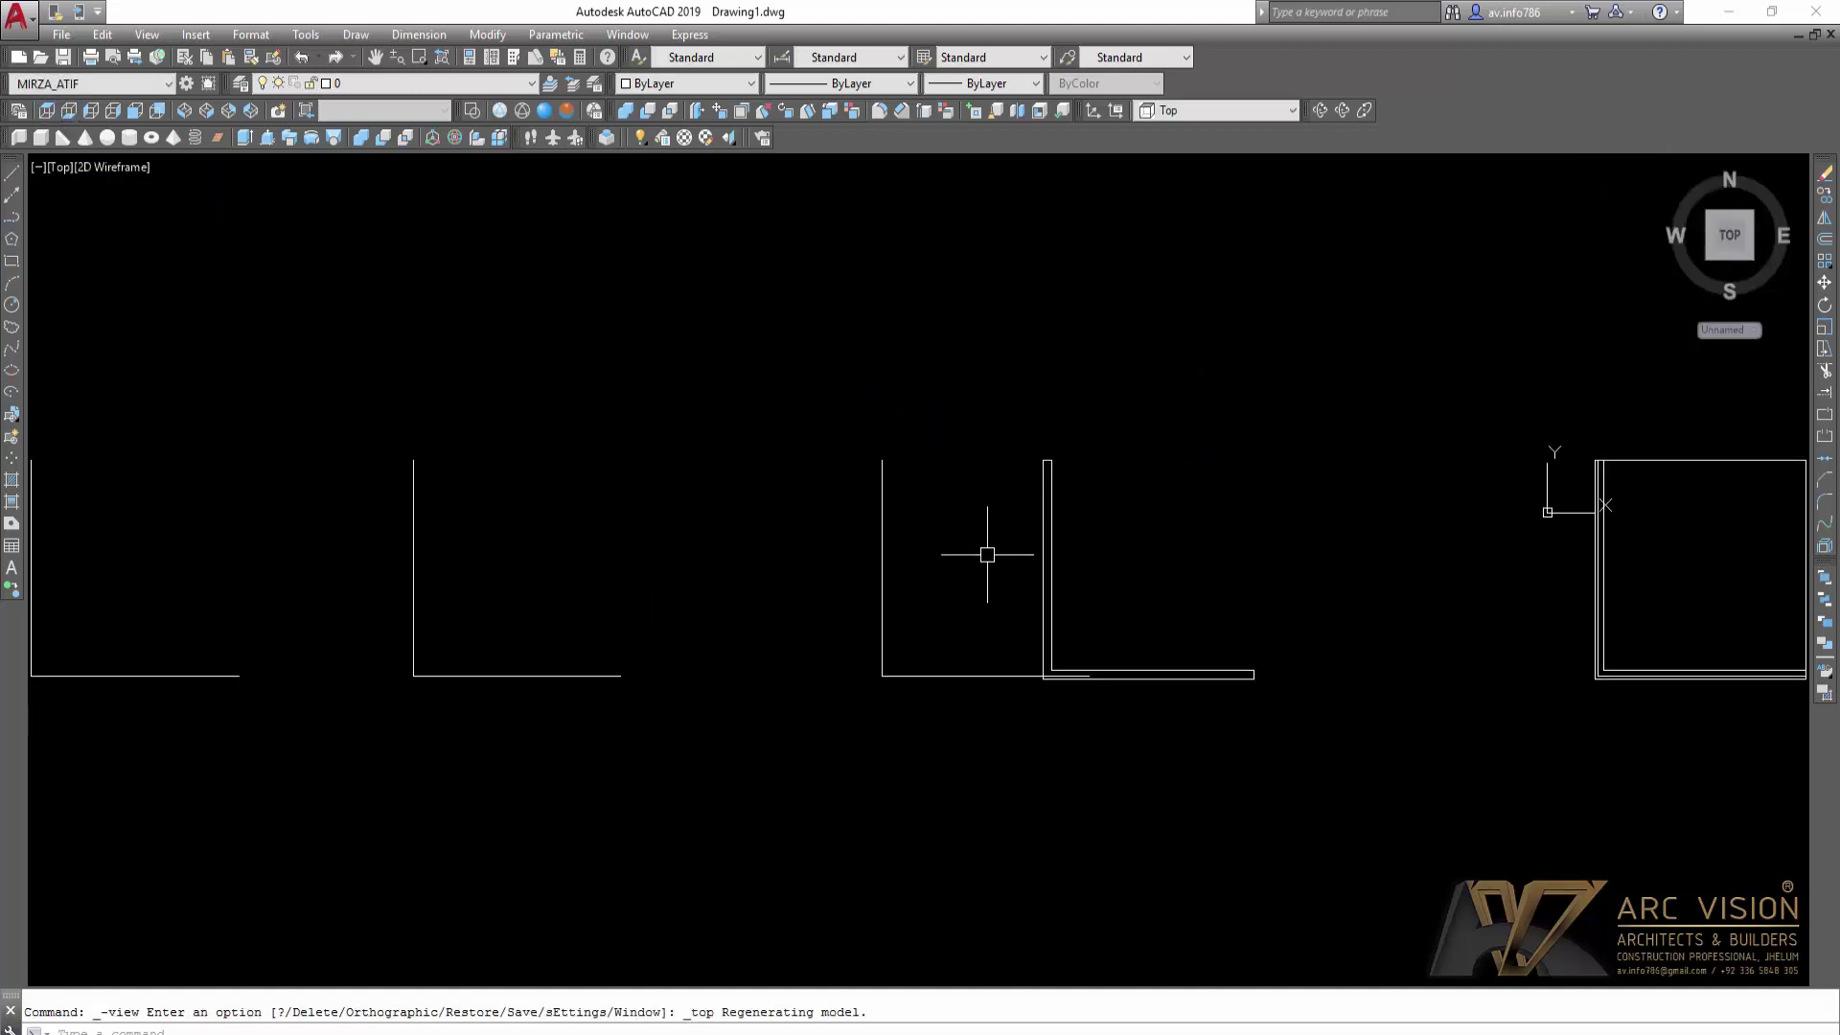
middle_click_drag(700, 526, 977, 672)
scroll(656, 500, "up", 8)
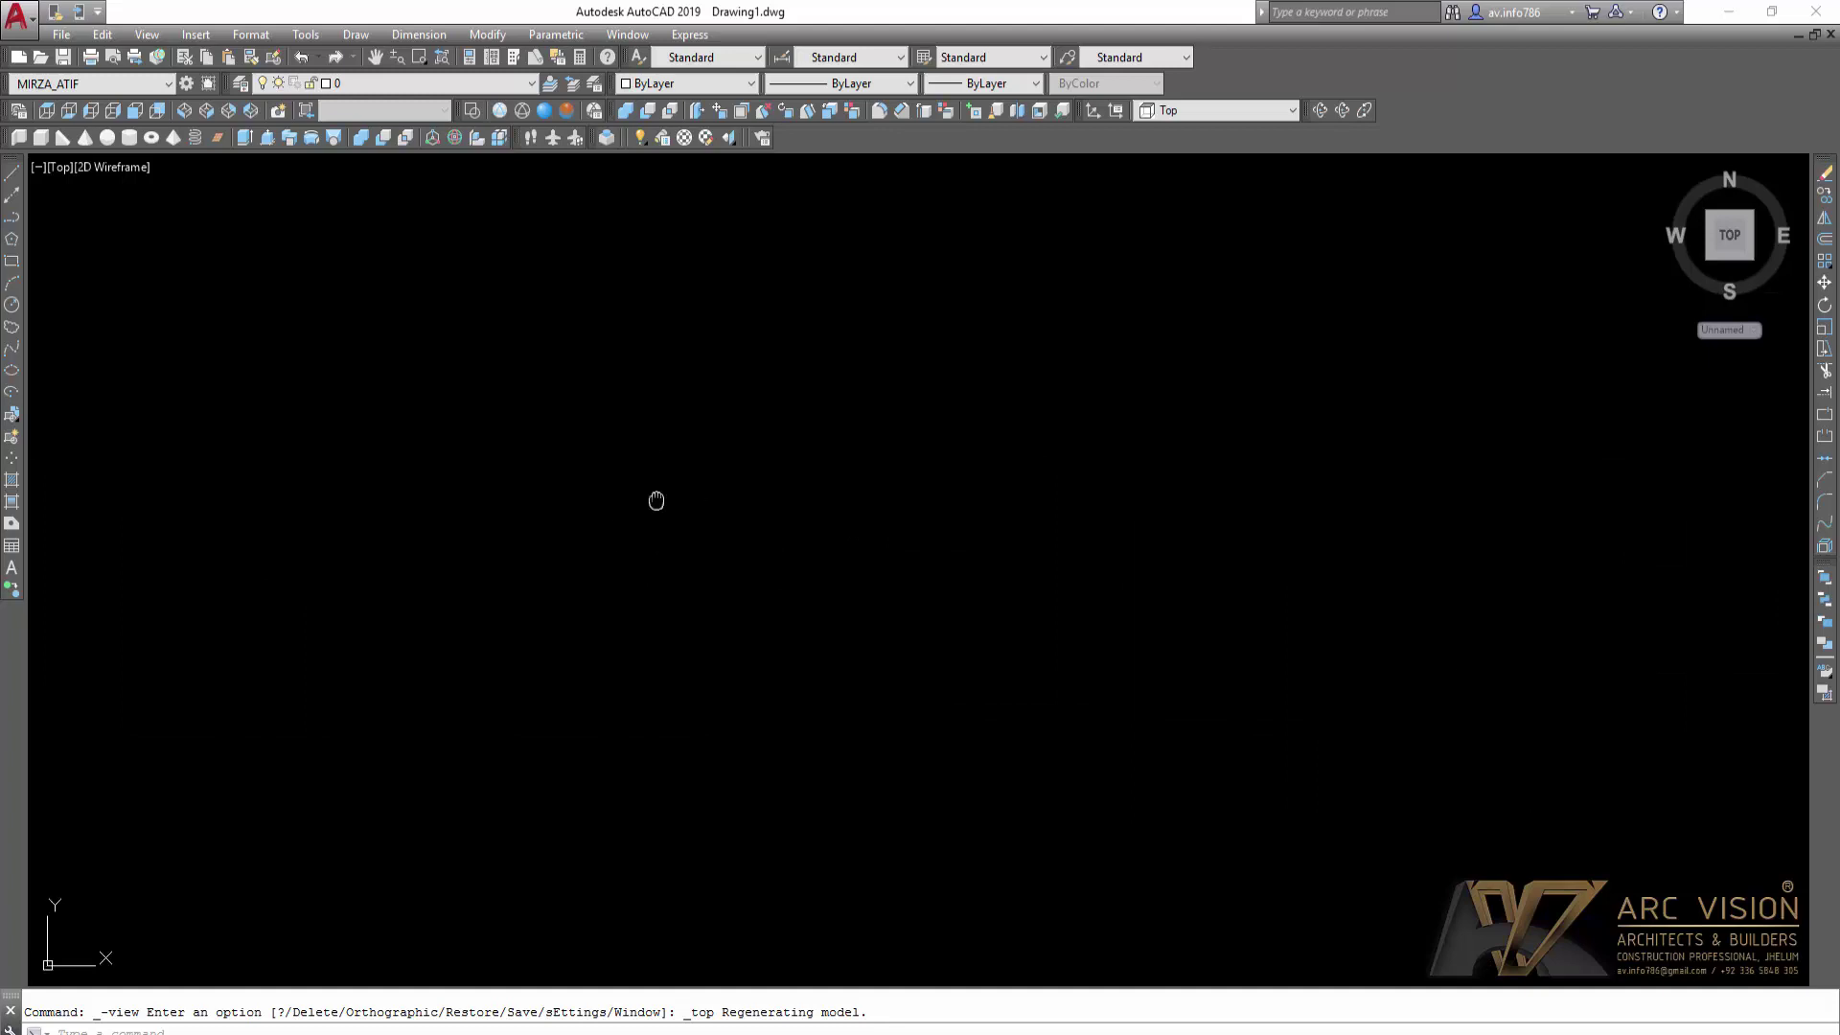
type("pl")
key("Return")
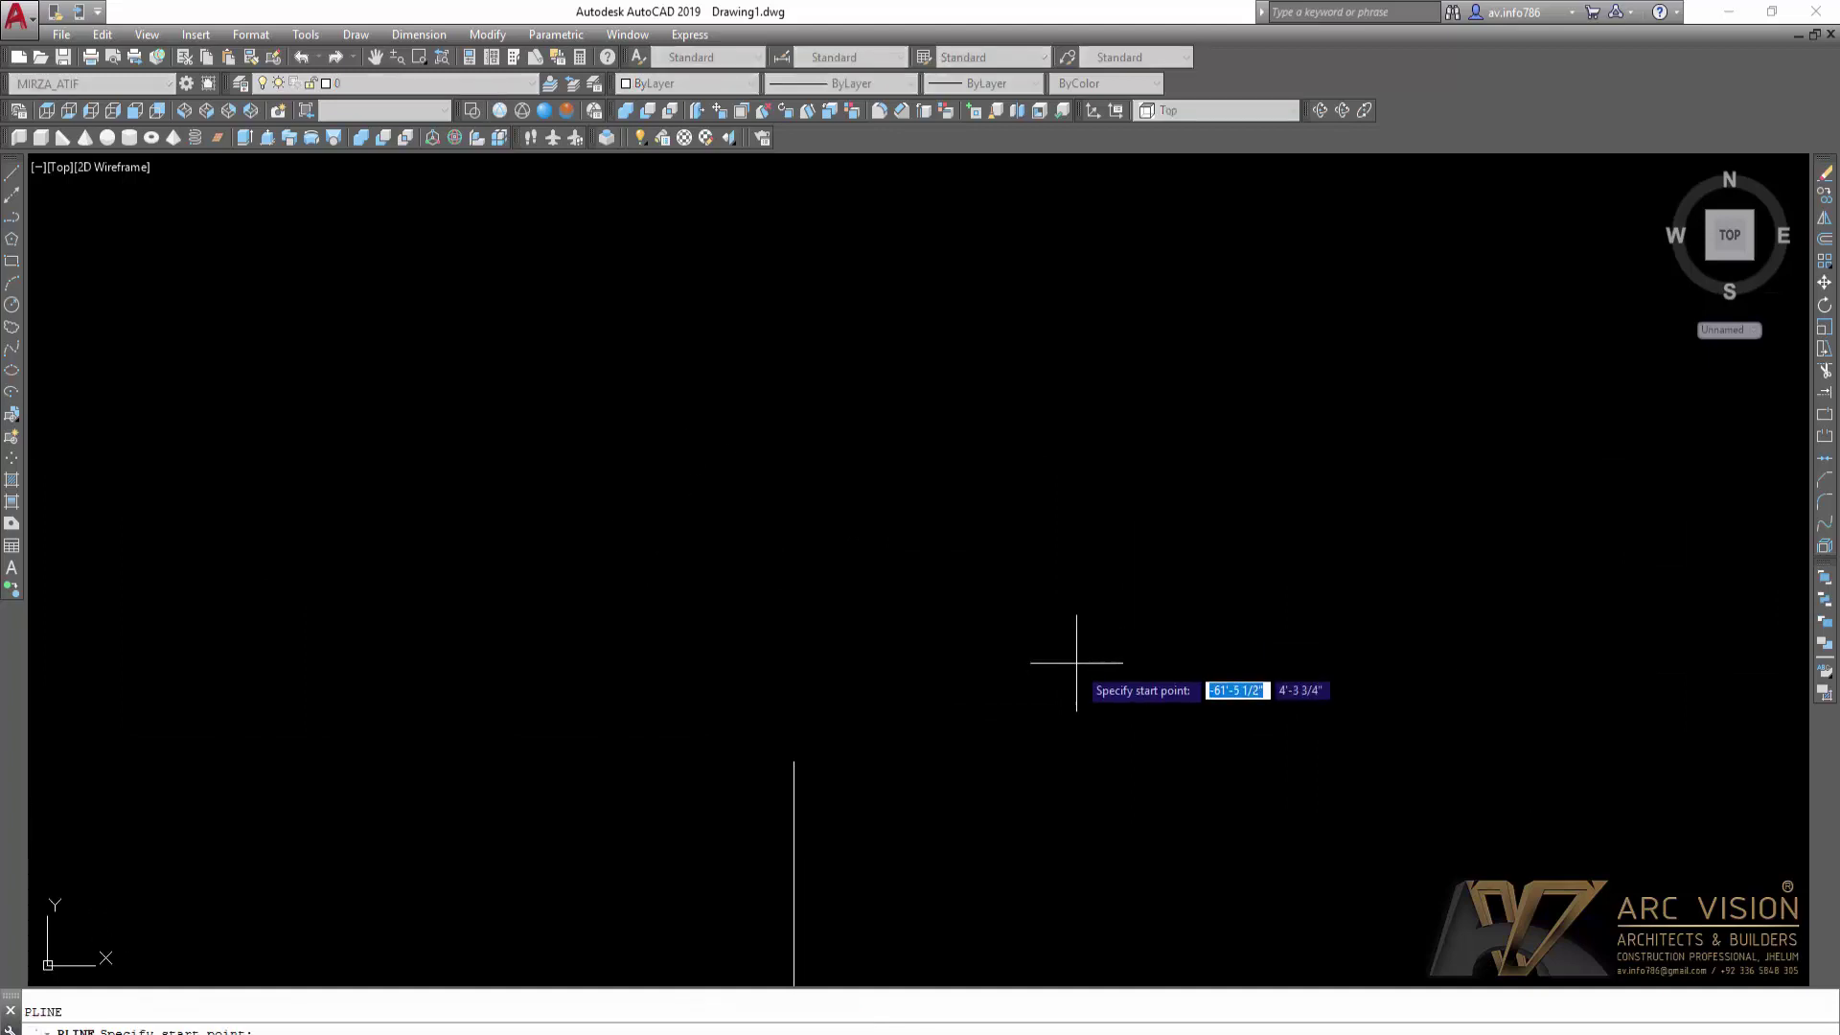
scroll(903, 349, "down", 5)
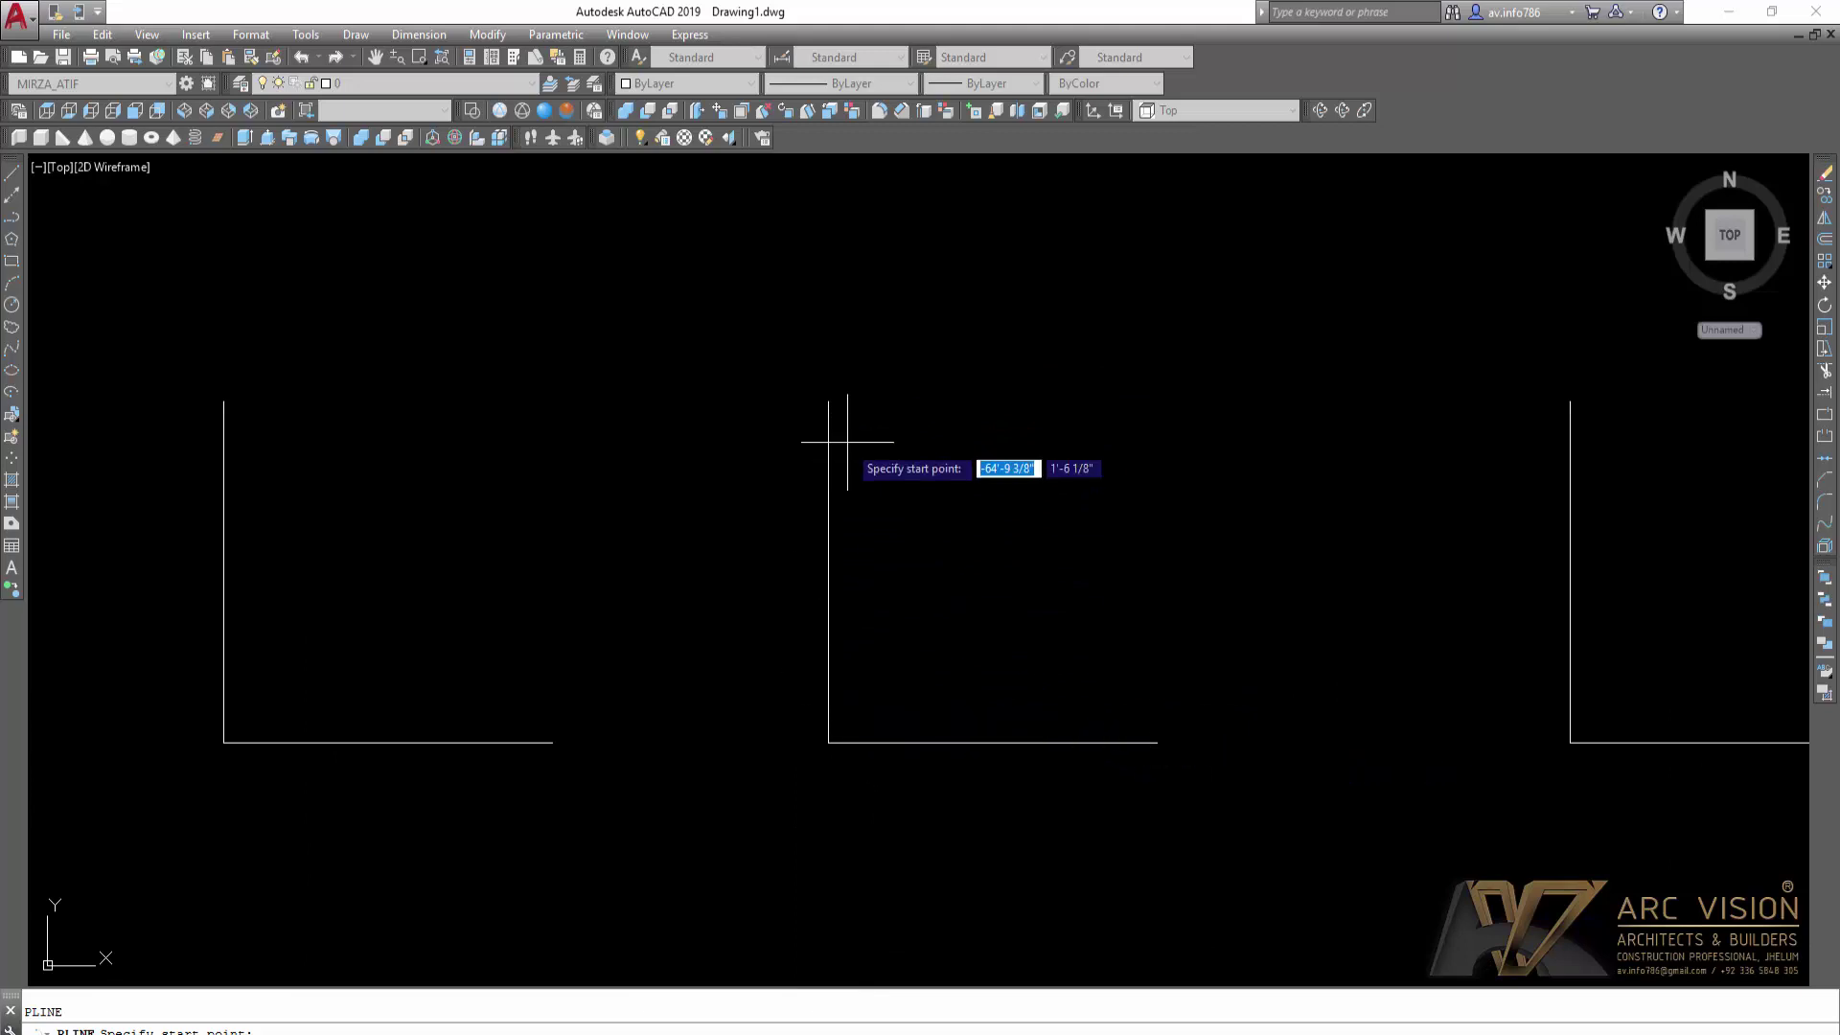
middle_click_drag(947, 368, 910, 704)
scroll(883, 487, "up", 3)
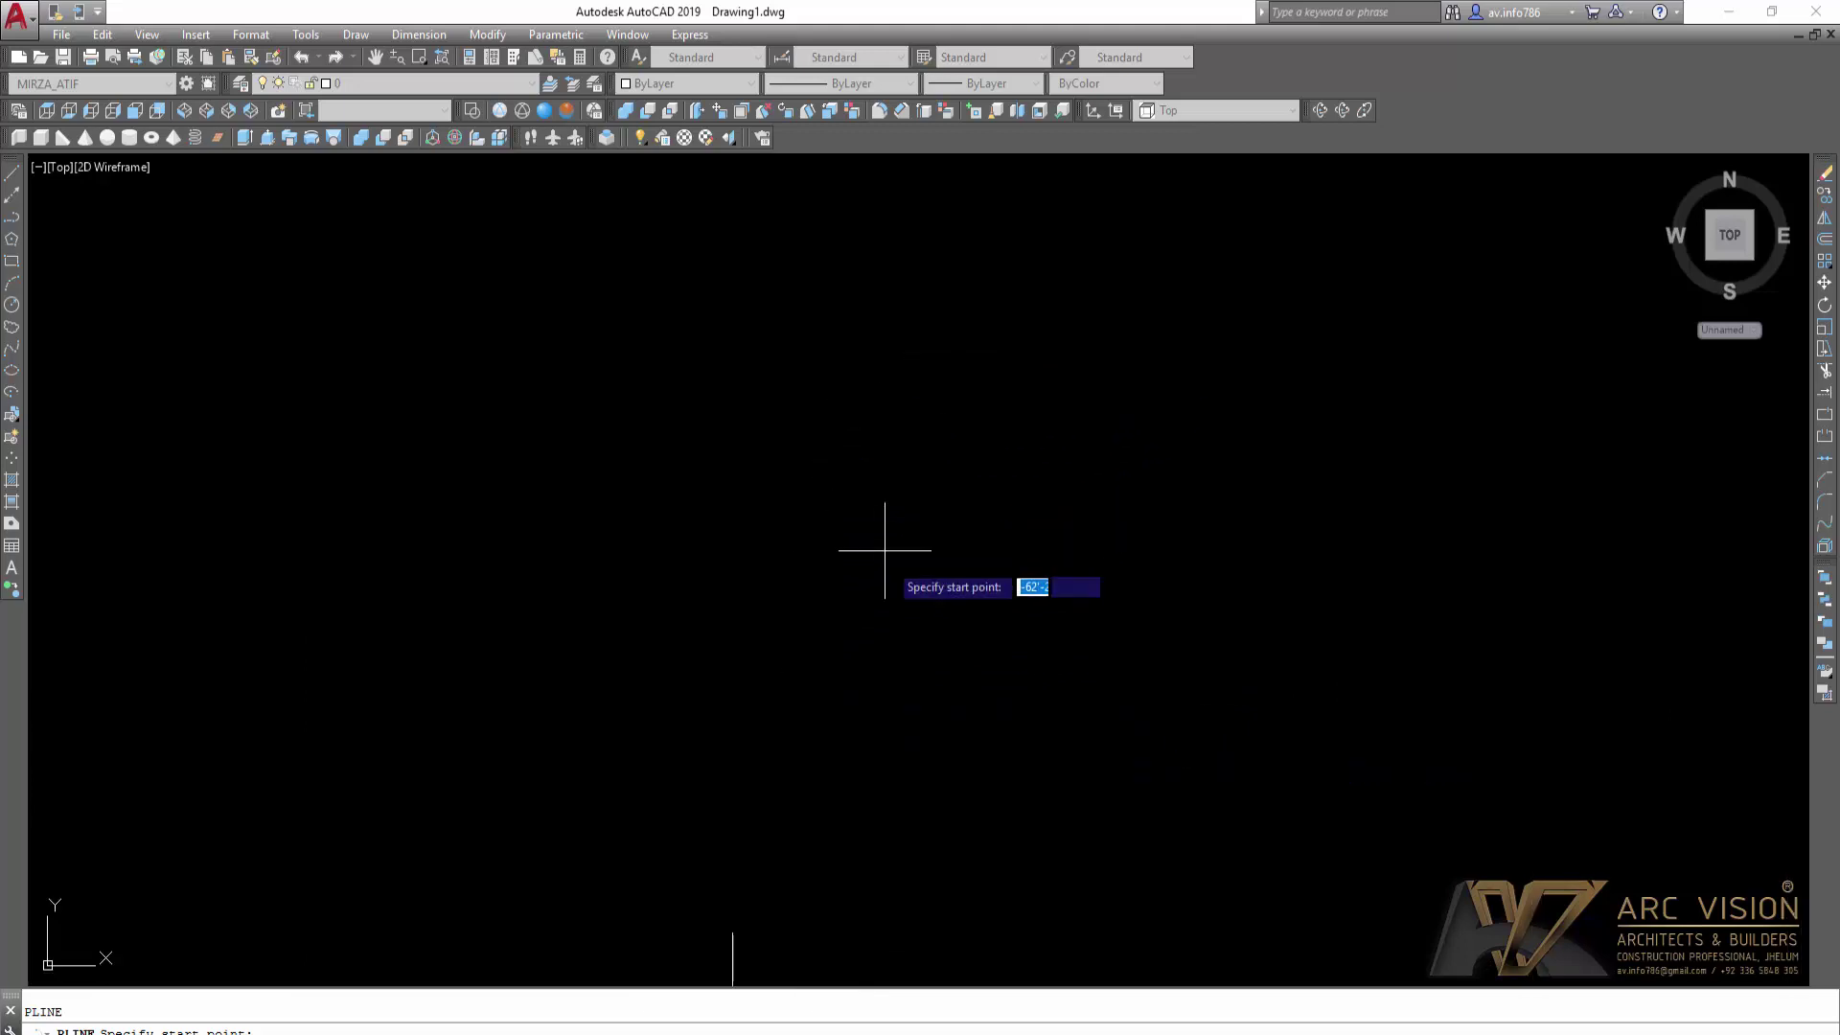
left_click(906, 659)
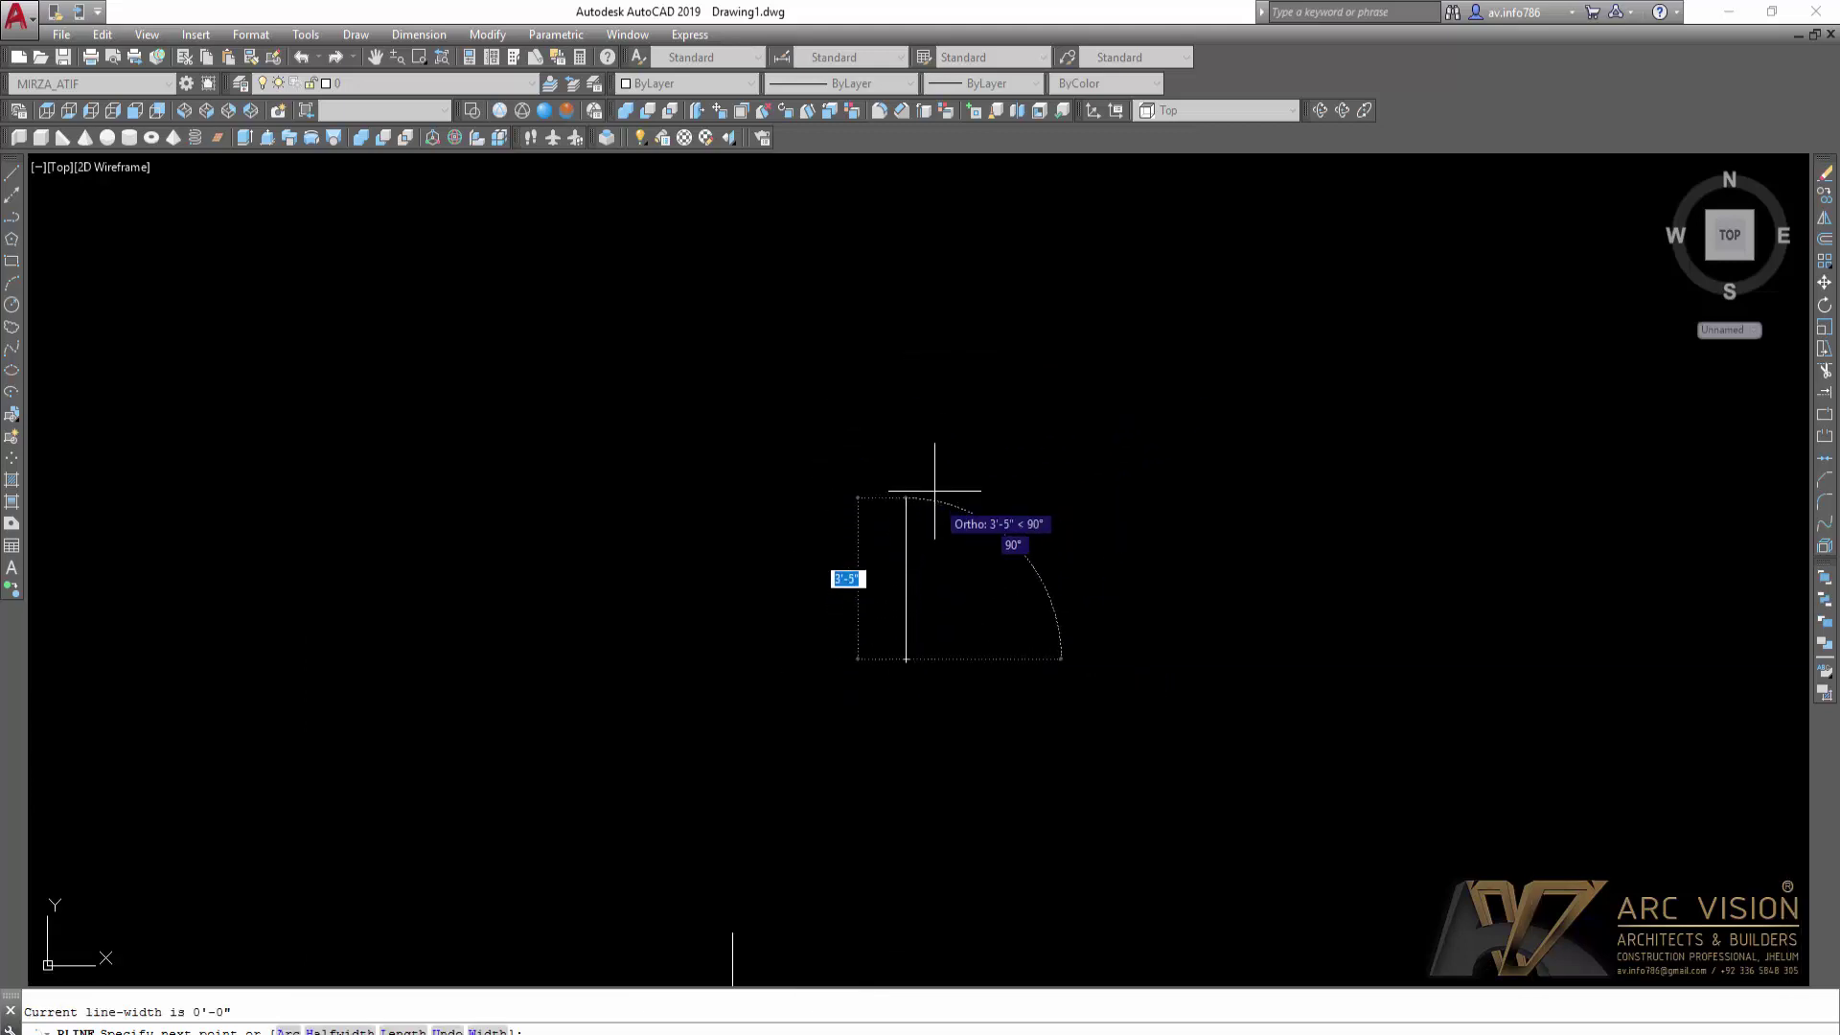
type("8")
key("Return")
scroll(805, 638, "up", 3)
type("8")
key("Return")
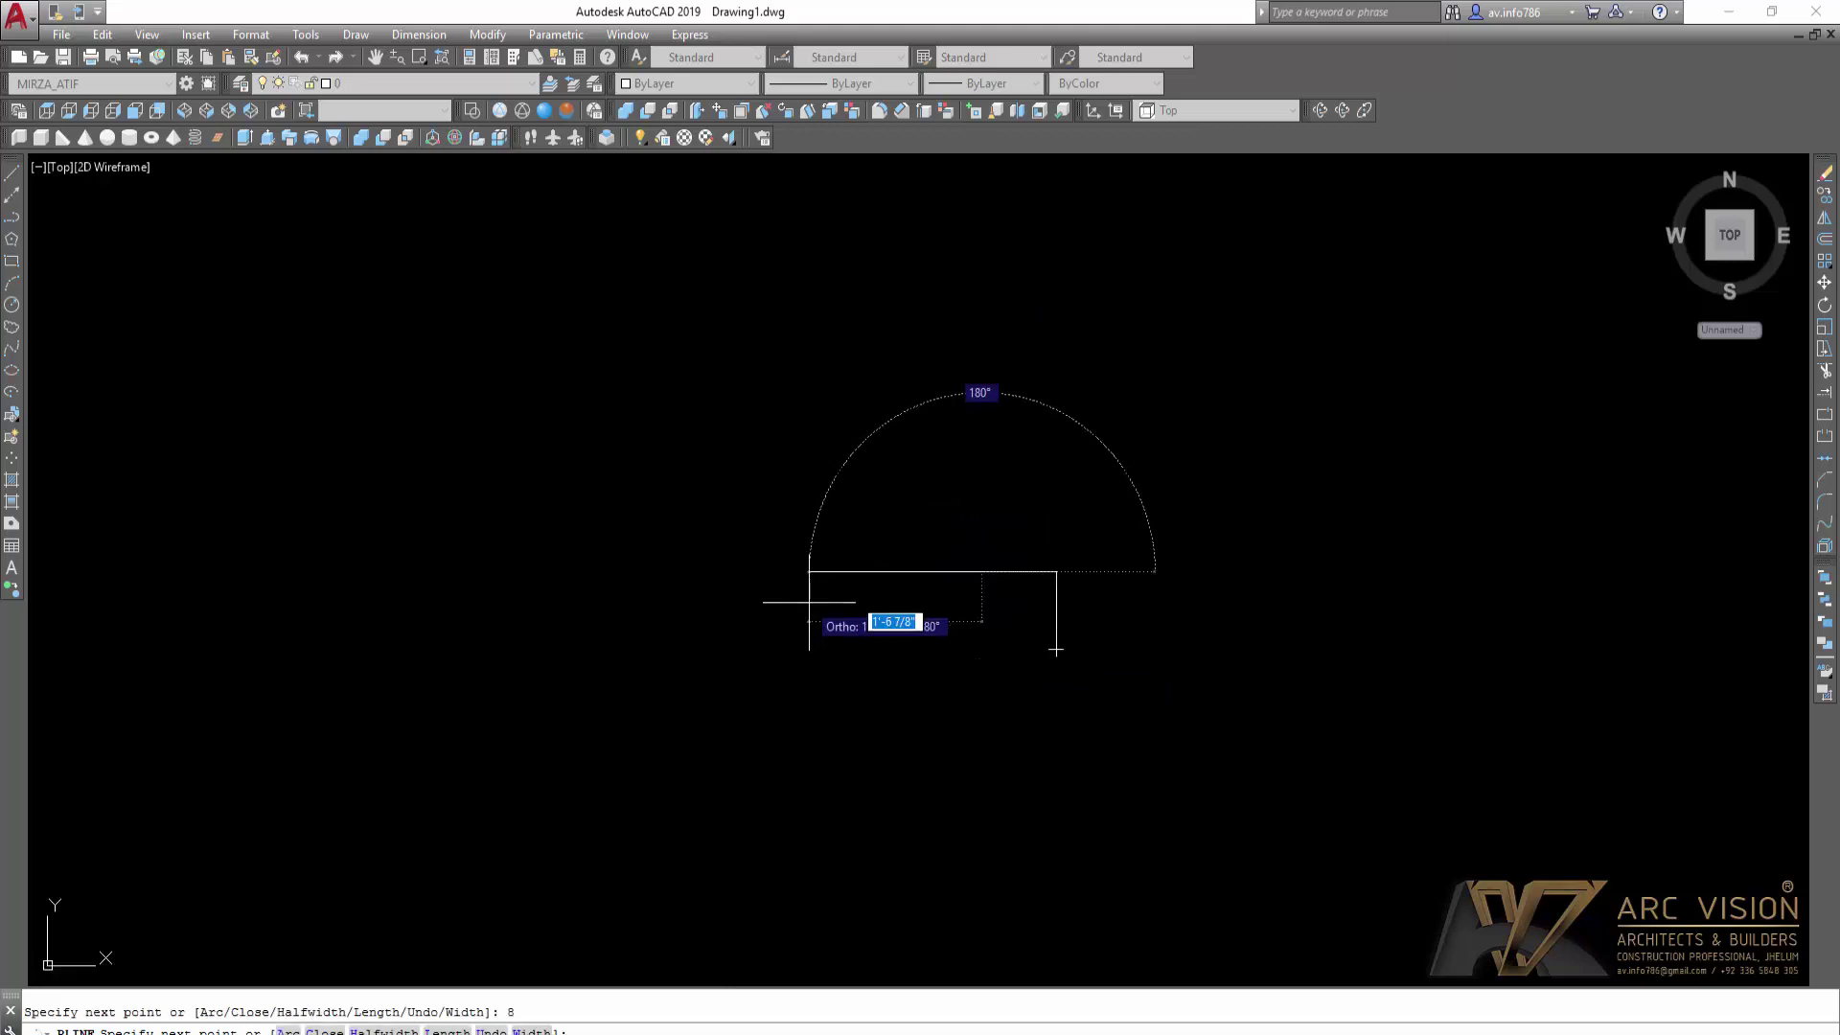
Step: Continue the profile as a staircase of alternating 2" downward and 2" positive-X segments, ending with a 2" downward one, and close the polyline
scroll(1056, 651, "down", 2)
type("2")
key("Return")
scroll(1102, 623, "up", 1)
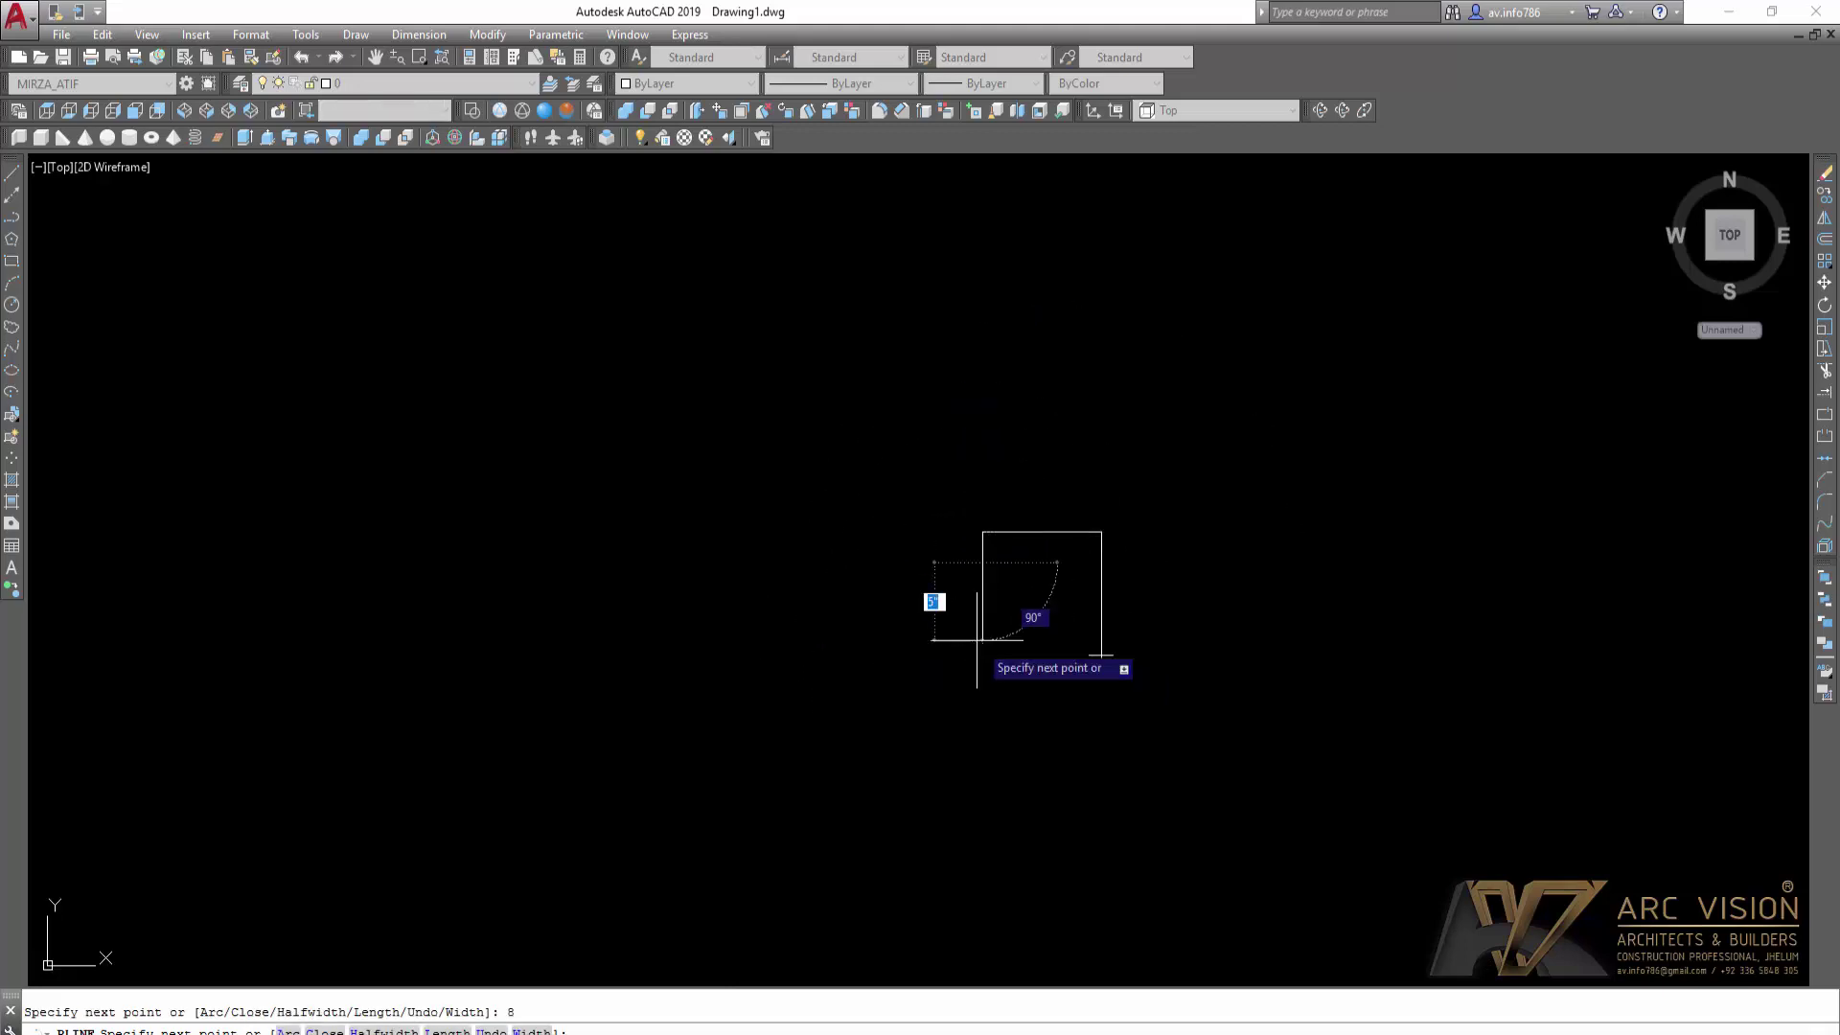
type("2")
key("Return")
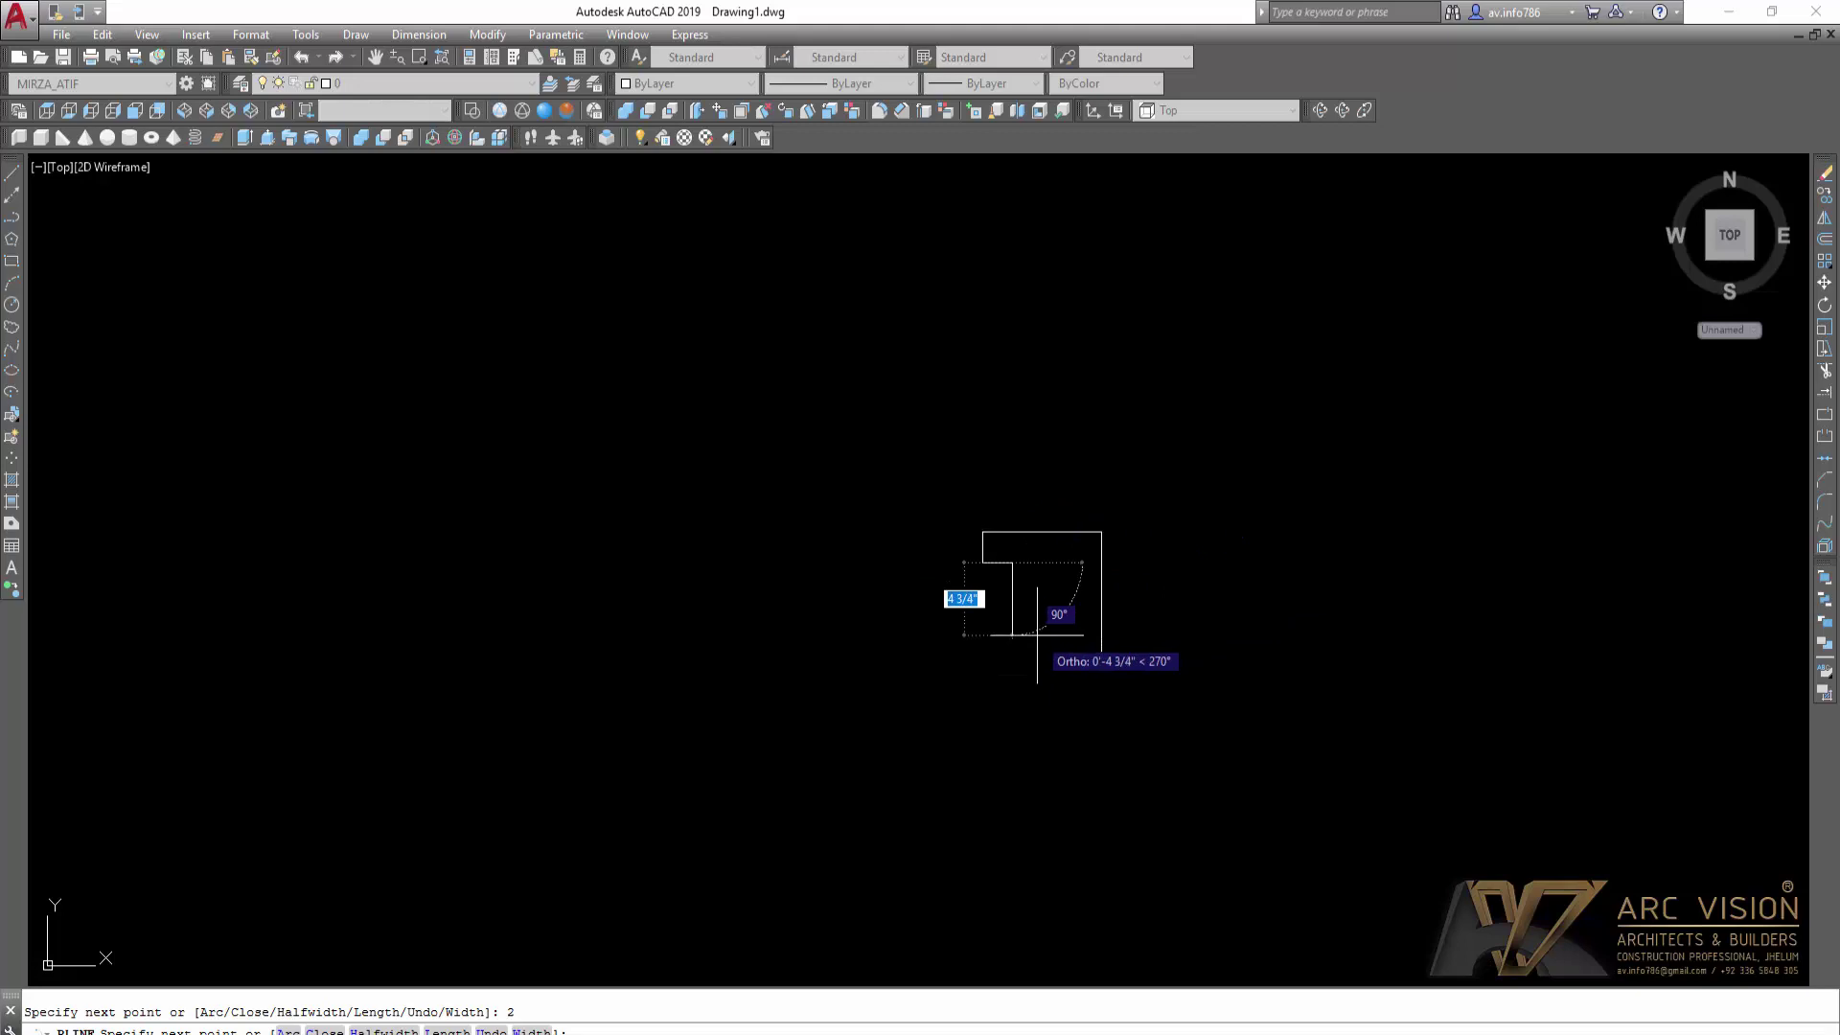
type("2")
key("Return")
type("2")
key("Return")
type("2")
key("Return")
type("2")
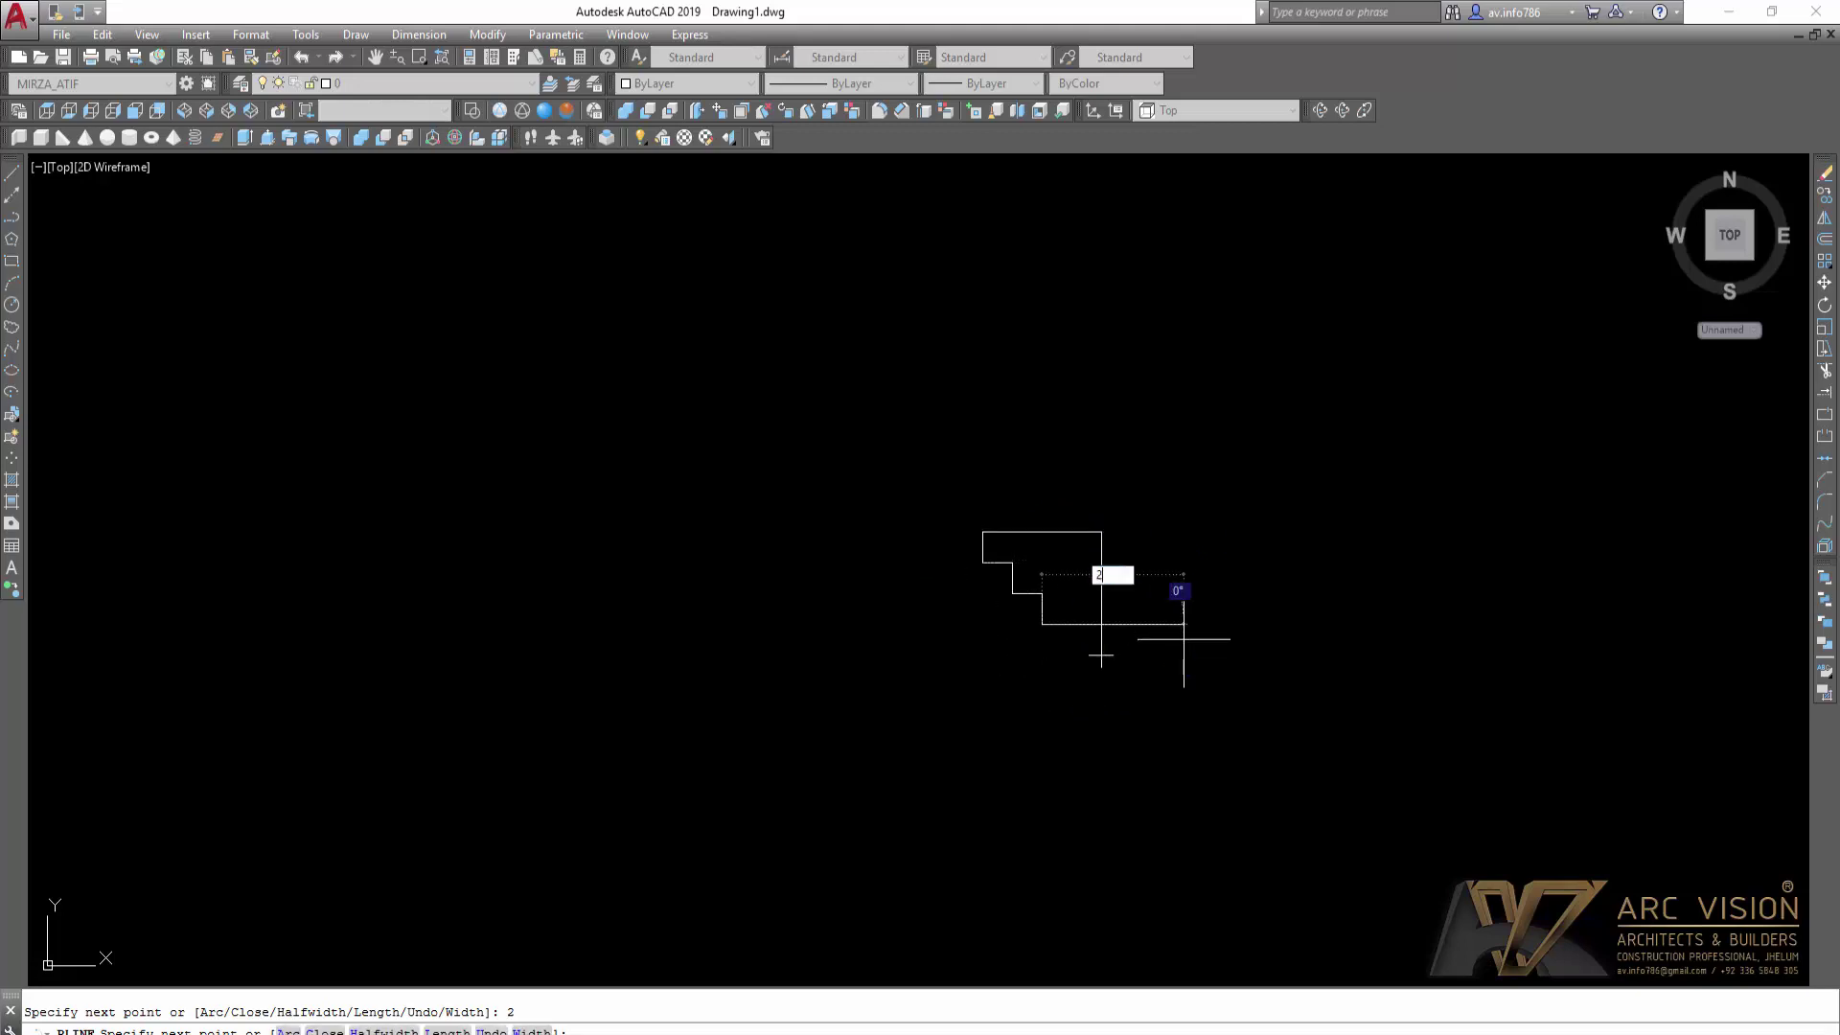
key("Return")
type("2")
key("Return")
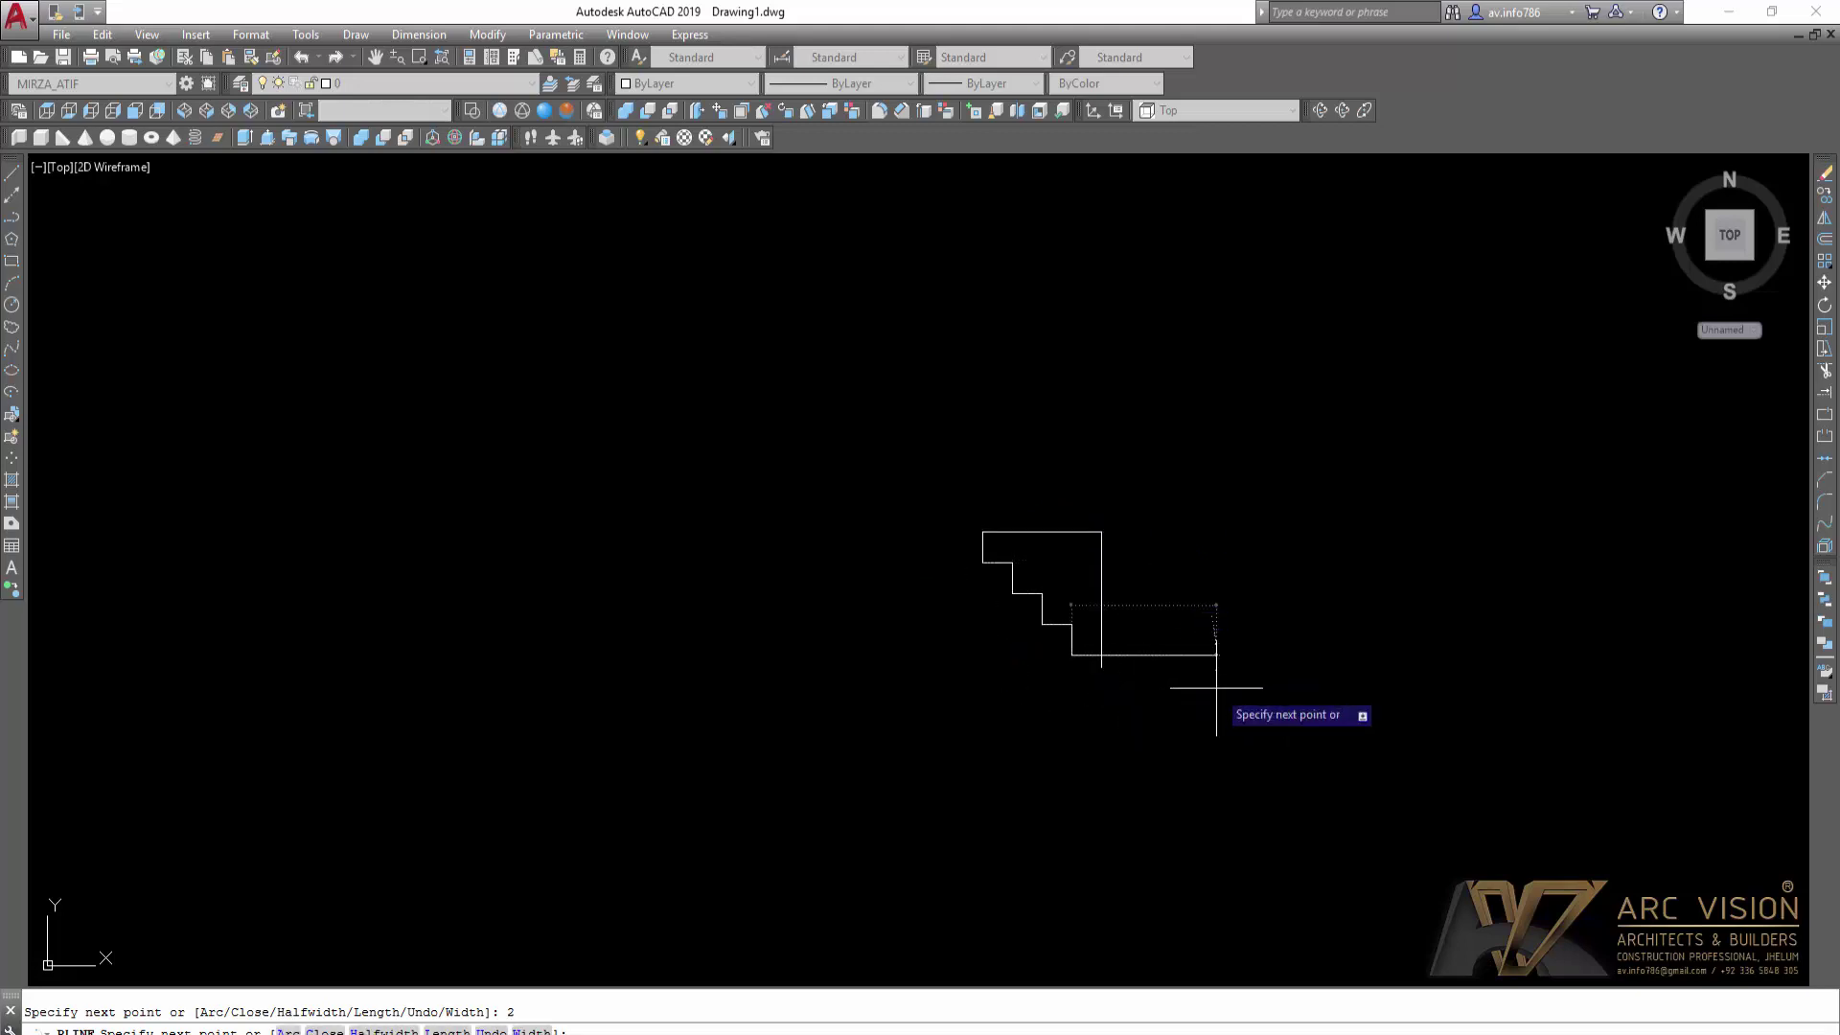
type("c")
key("Return")
Step: Fillet the two uppermost inner step corners of the moulding profile with a 1" radius
scroll(1068, 671, "up", 4)
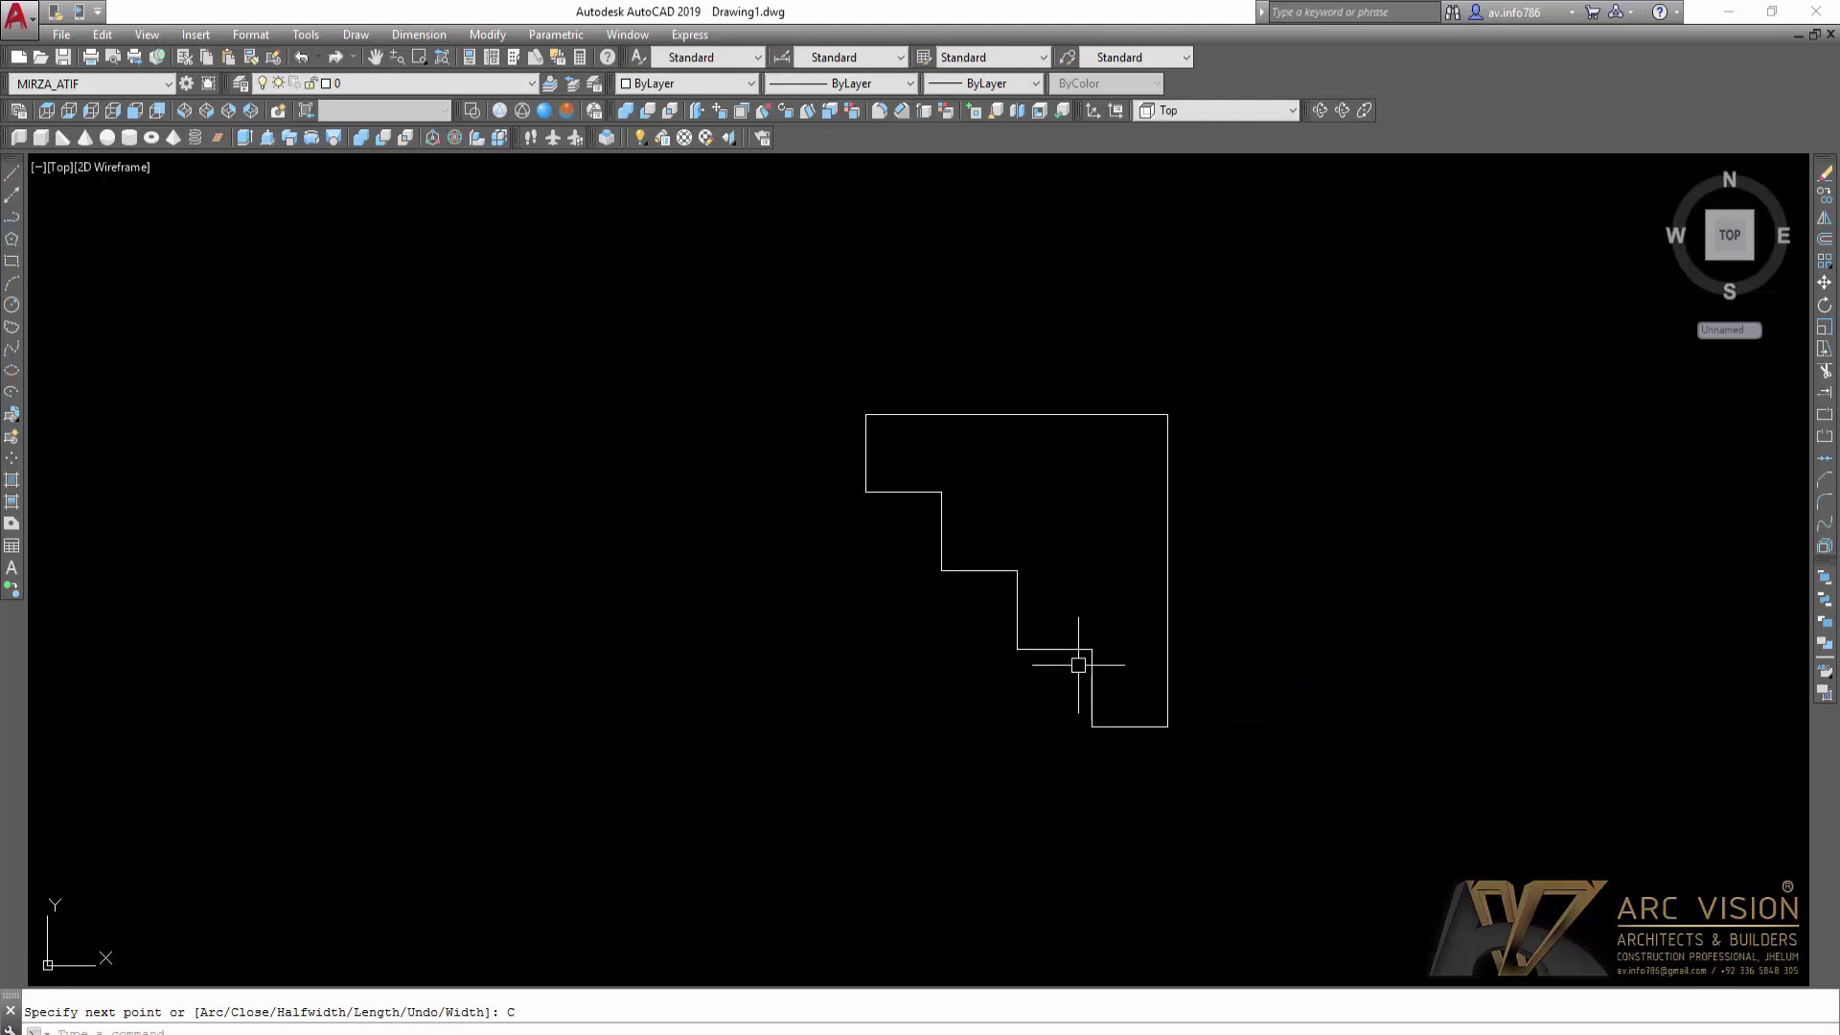
type("f")
key("Return")
type("r")
key("Return")
type("1")
key("Return")
left_click(1018, 609)
left_click(987, 568)
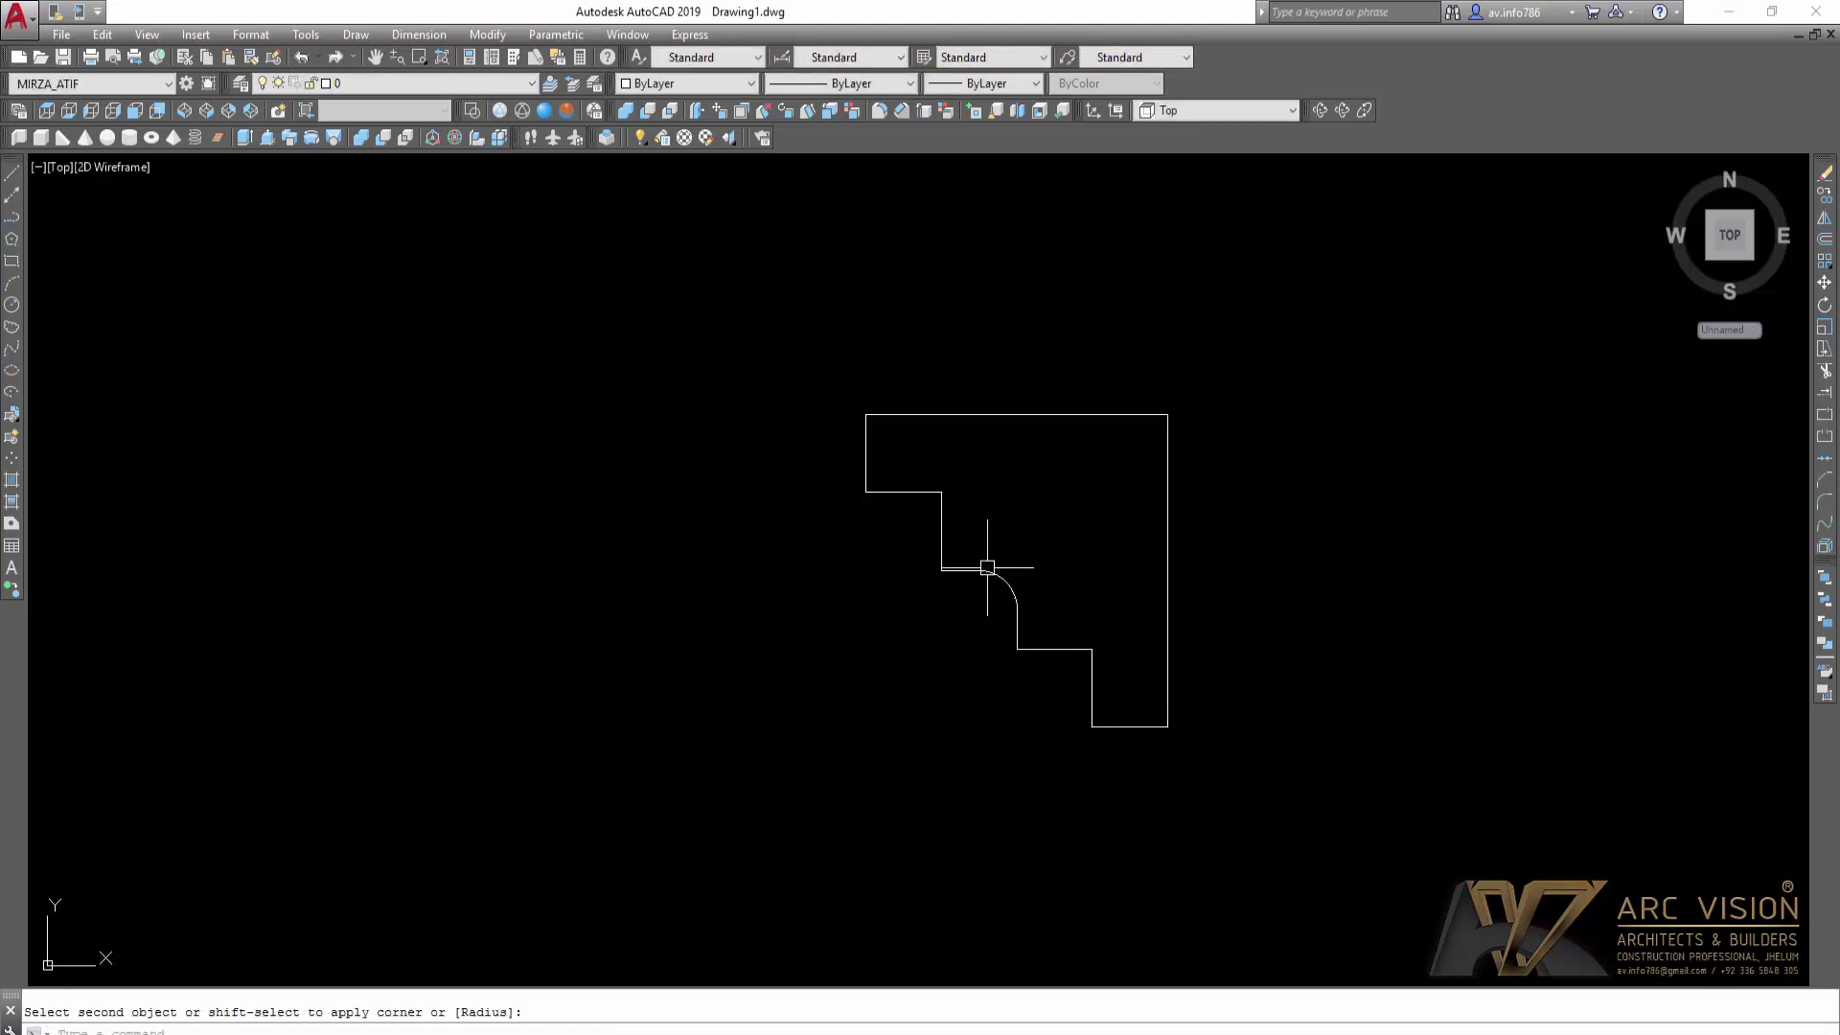
key("Return")
left_click(940, 531)
left_click(919, 490)
Step: Try filleting the lowest inner step corner of the profile with the same radius, and undo it
key("Return")
left_click(1069, 646)
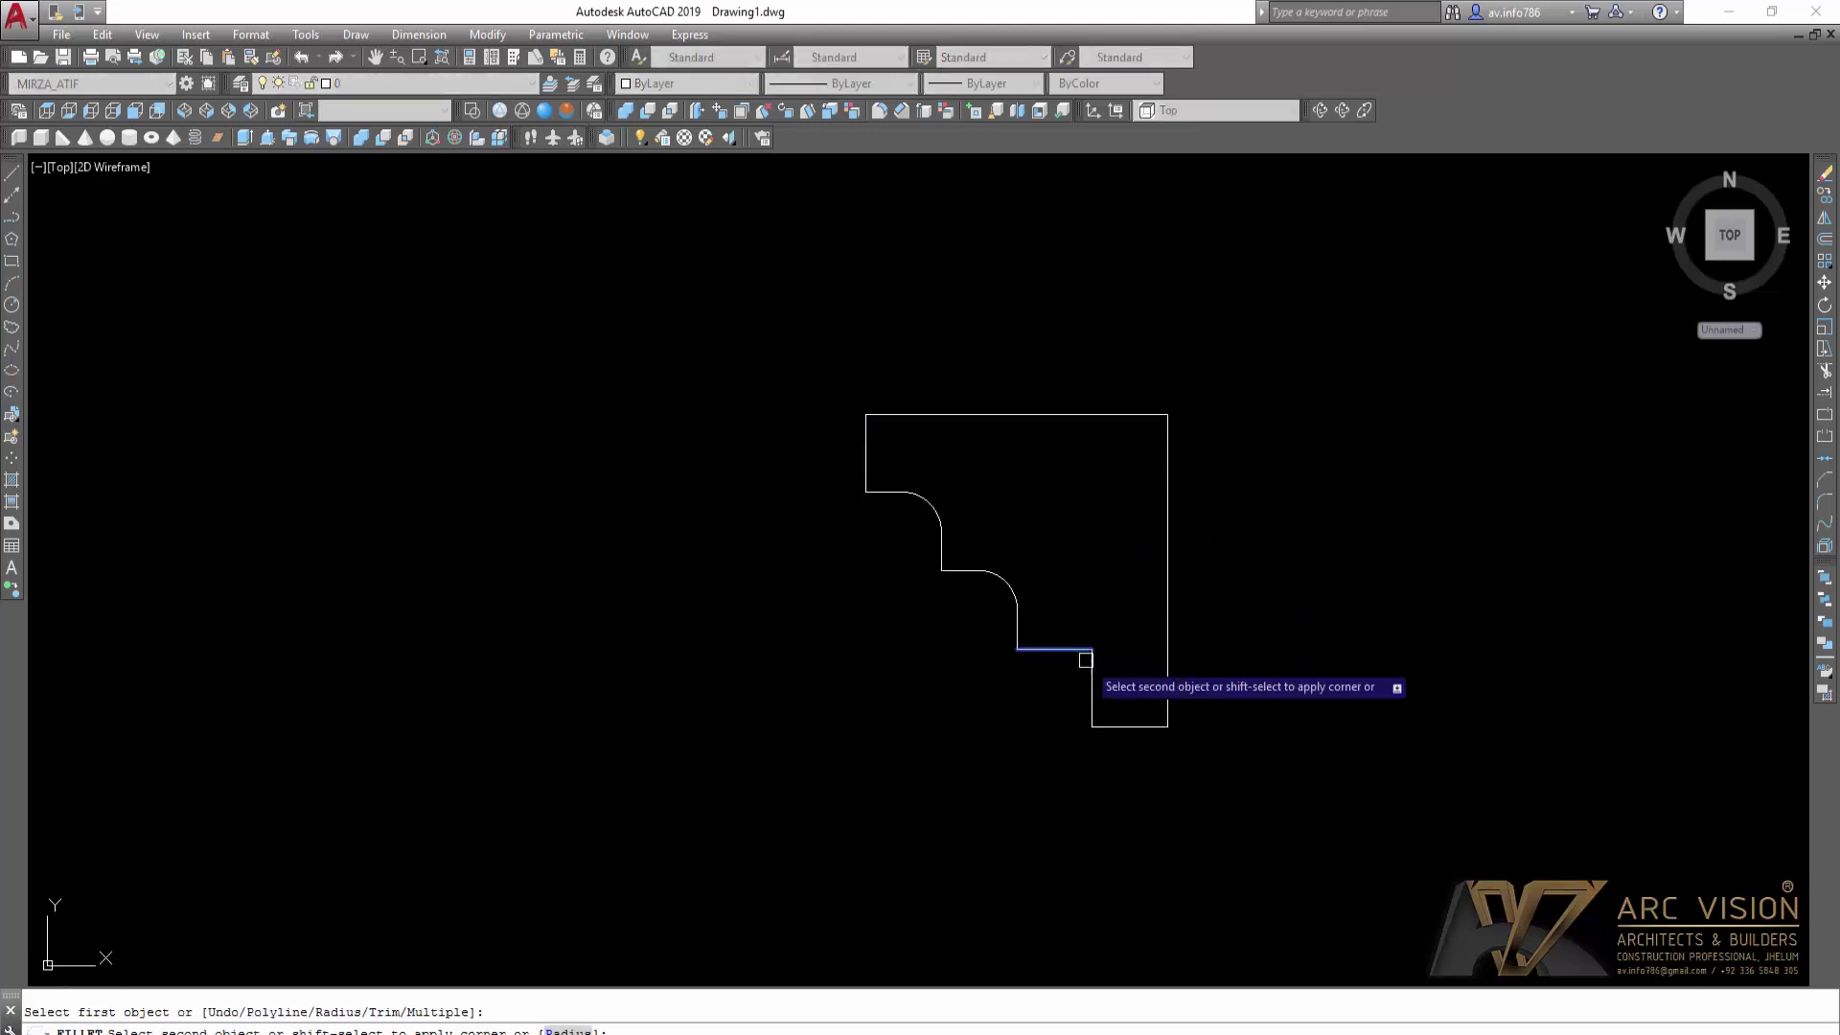
left_click(1091, 669)
key("ctrl+z")
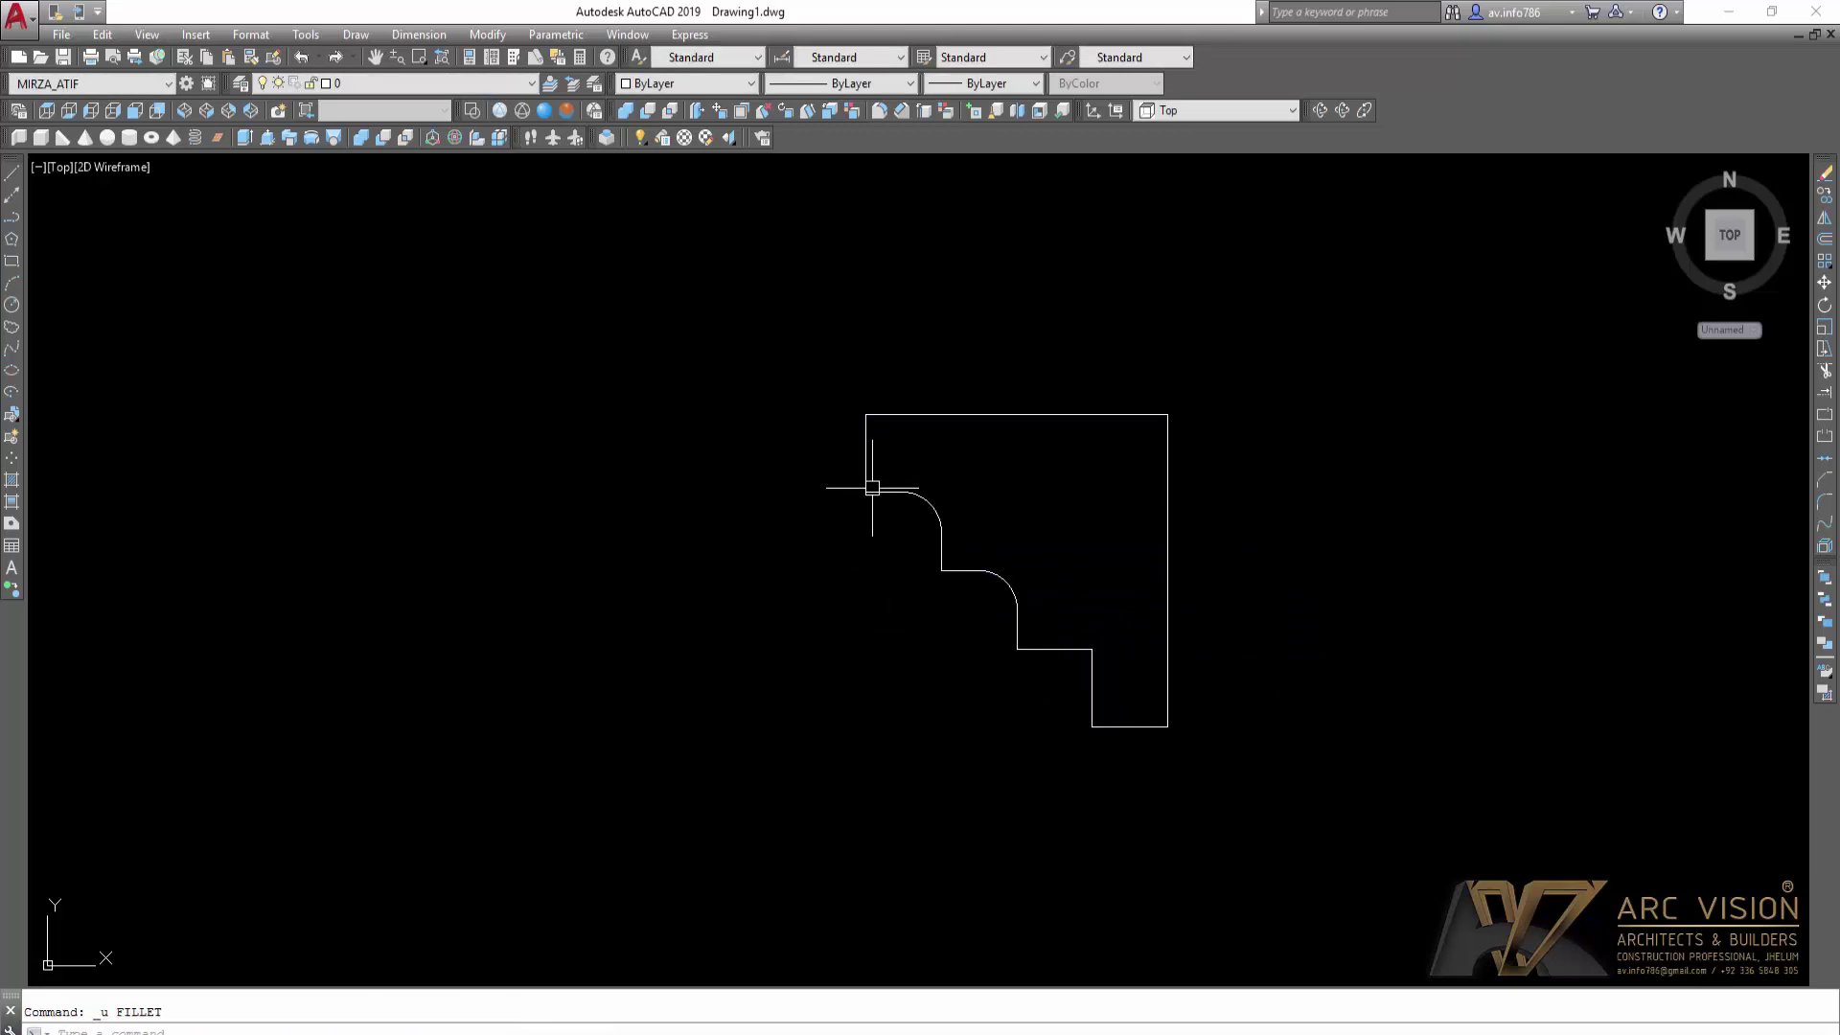
Step: In the SW Isometric view, set the UCS to Left and rotate the profile upright about the lower end of its 8" back edge
scroll(1023, 551, "down", 2)
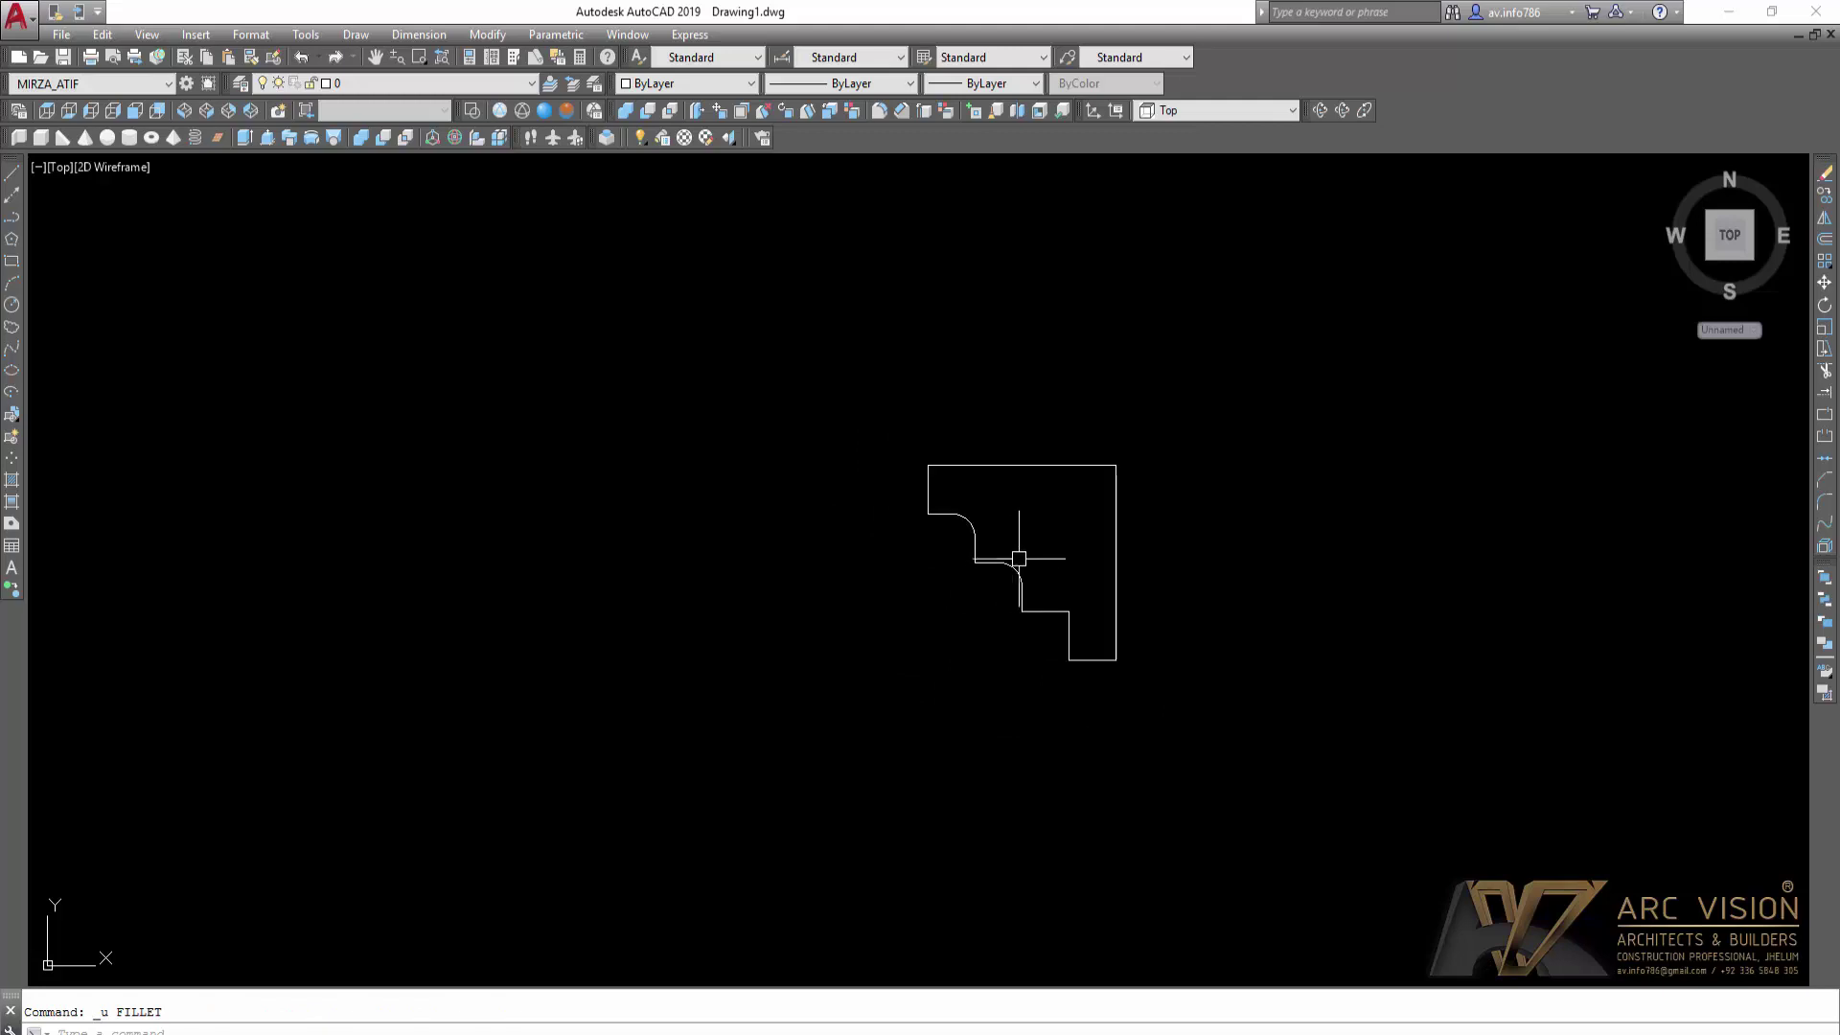
left_click(185, 113)
middle_click_drag(575, 707, 1060, 821)
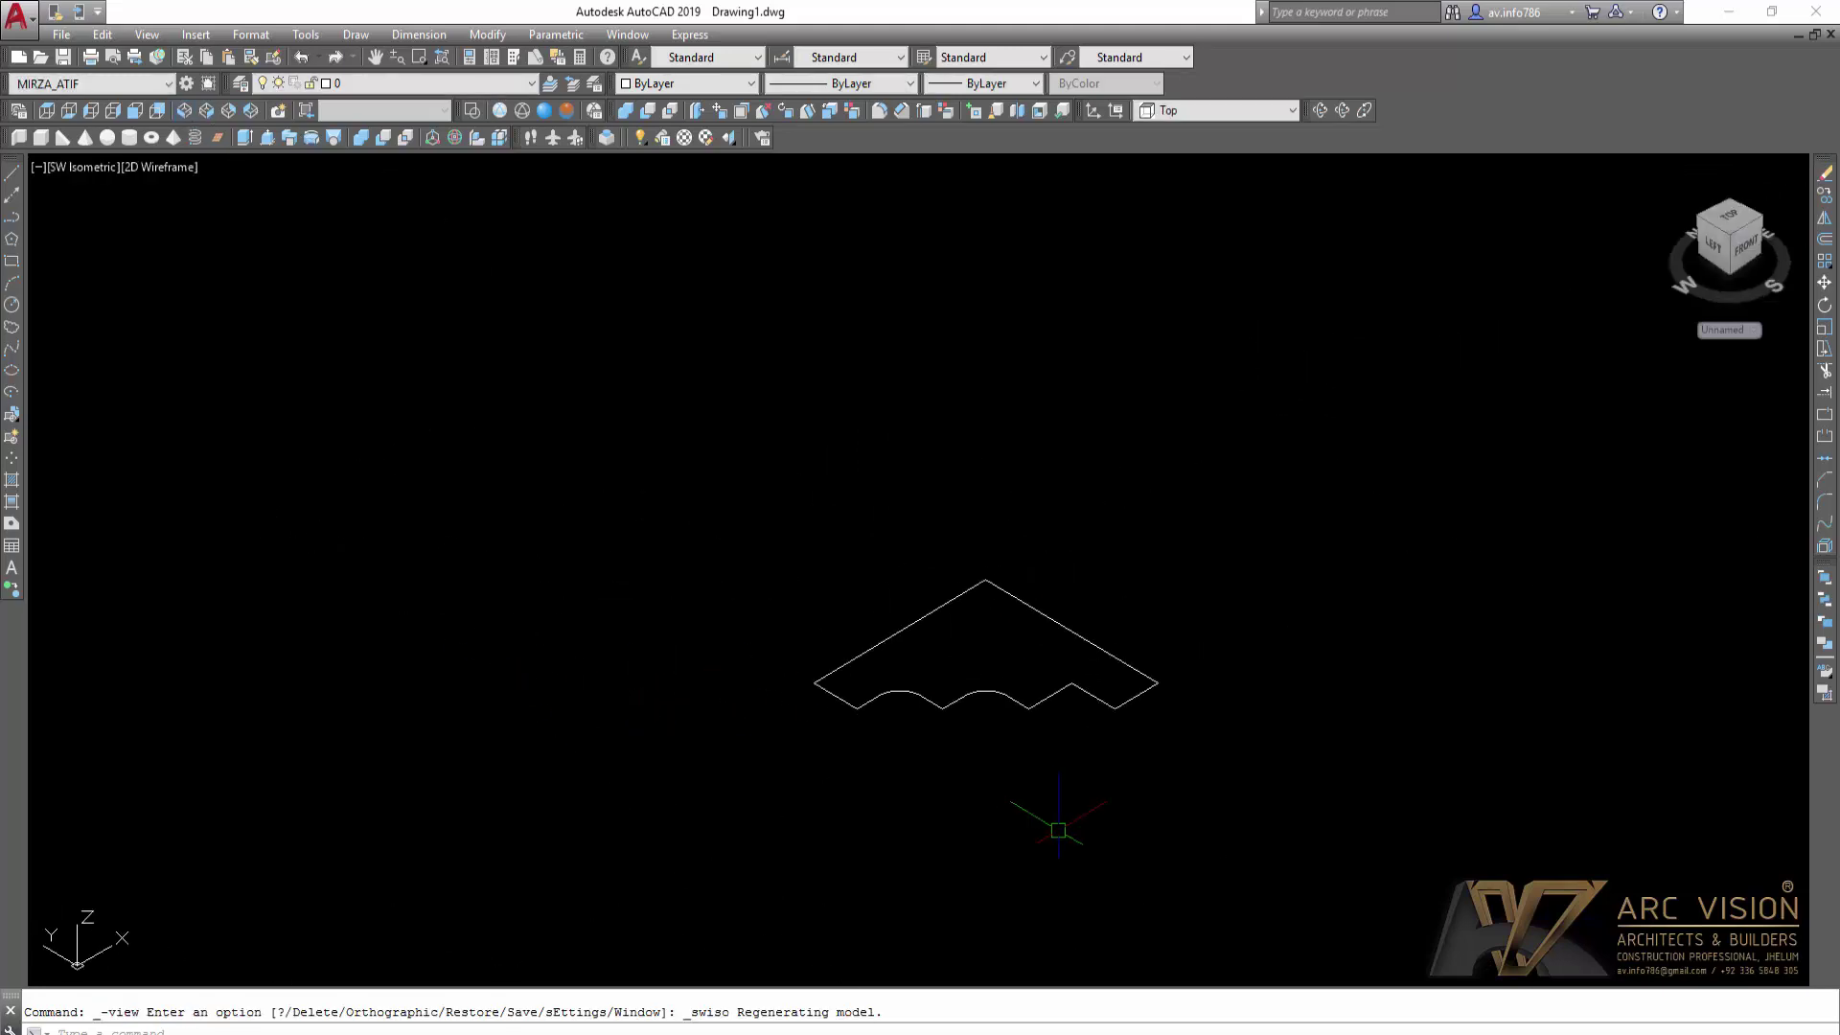
scroll(1080, 772, "up", 3)
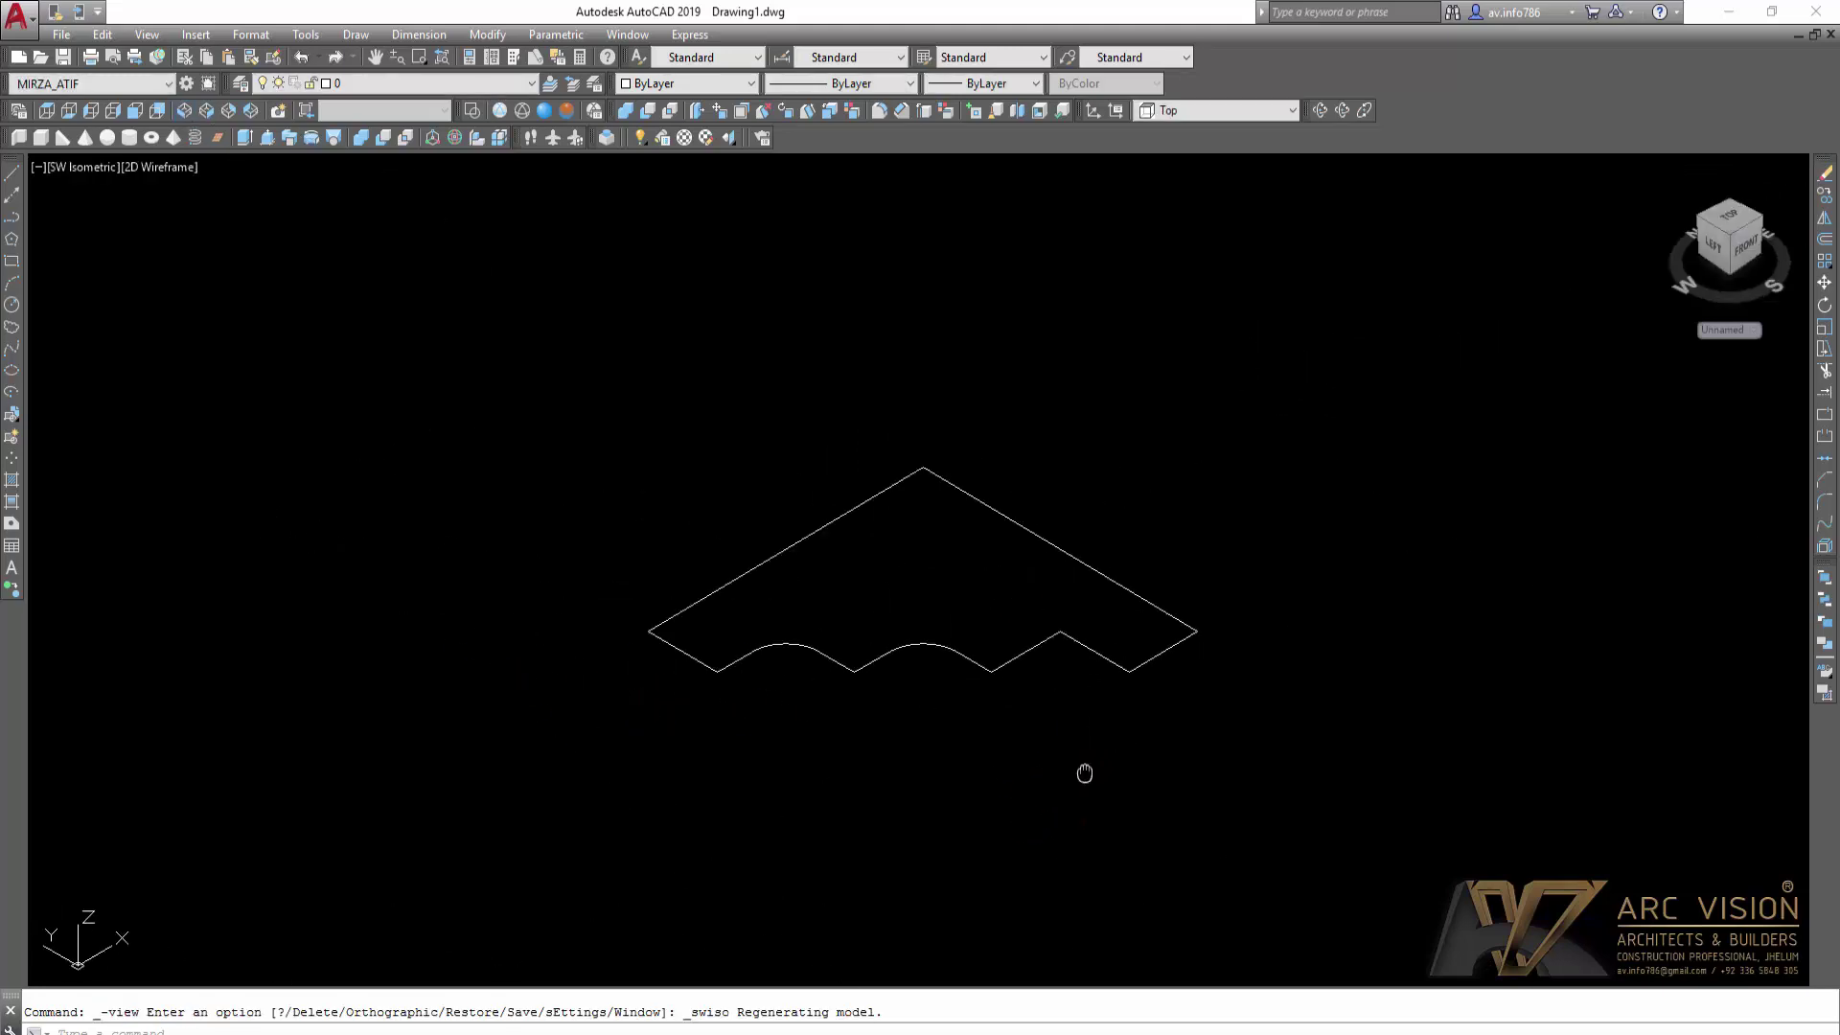
left_click(1215, 111)
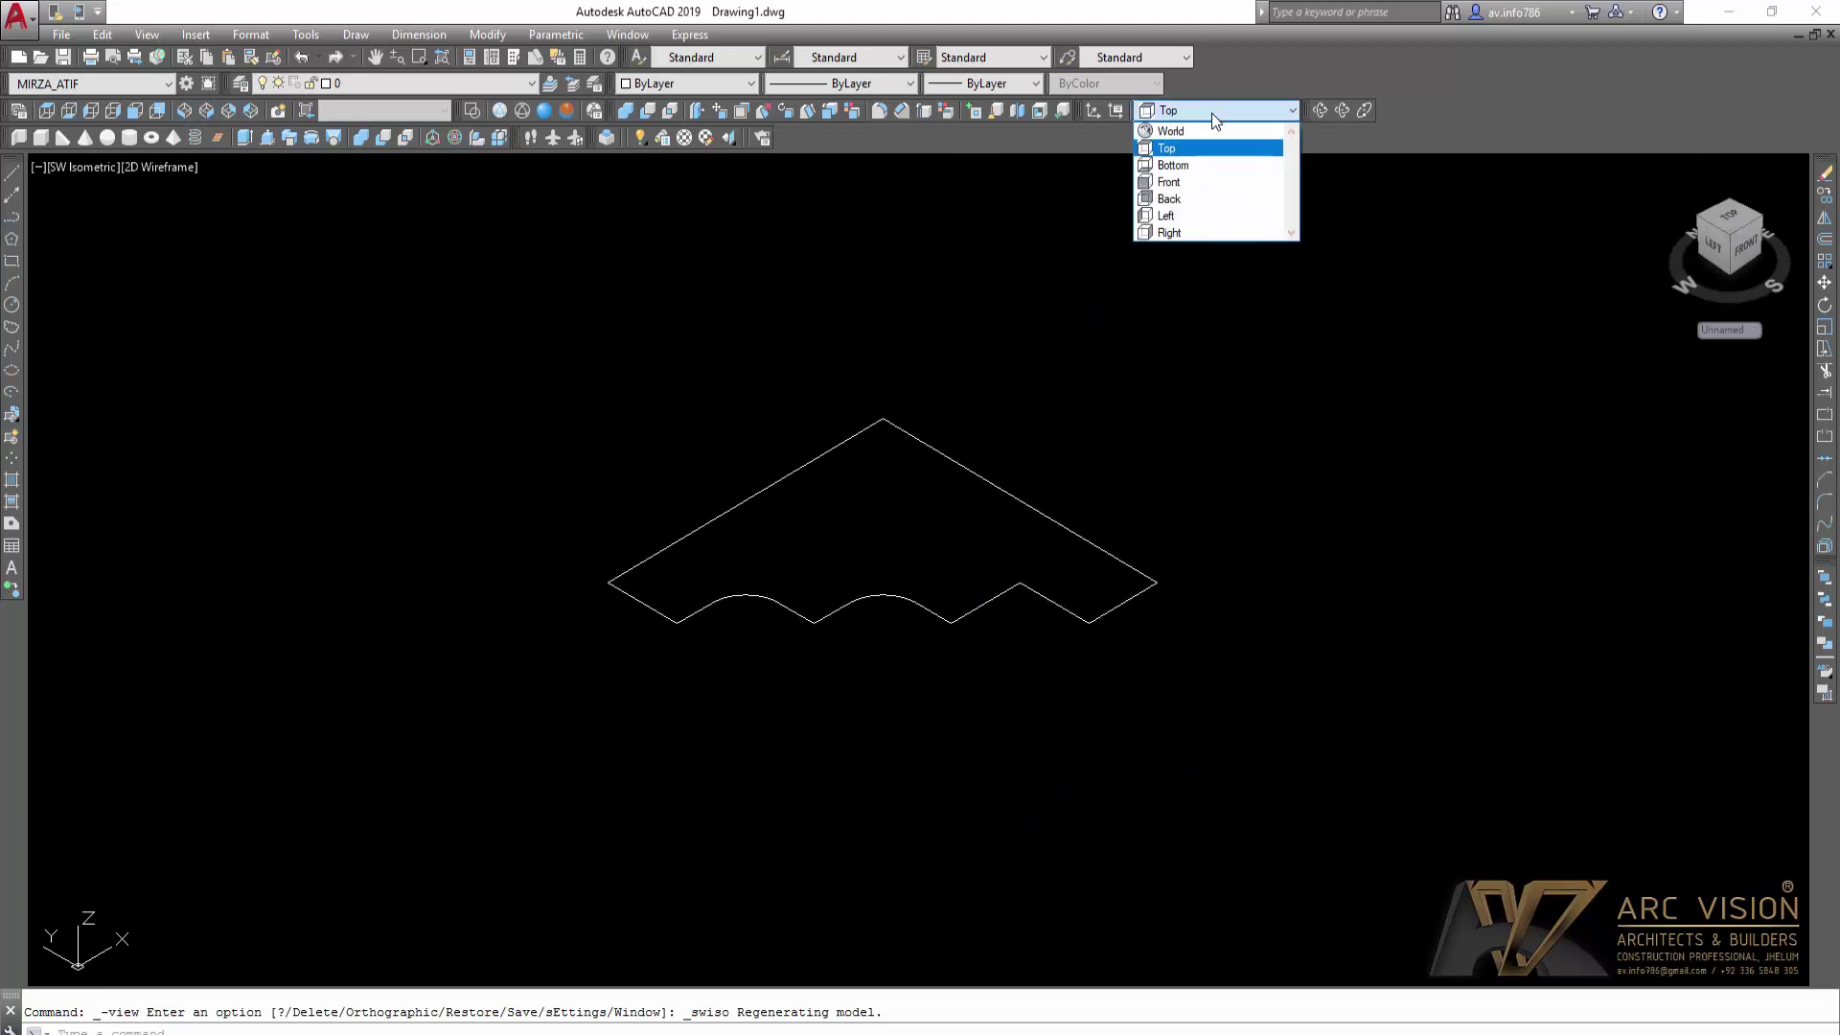
left_click(1190, 214)
type("RO")
key("Return")
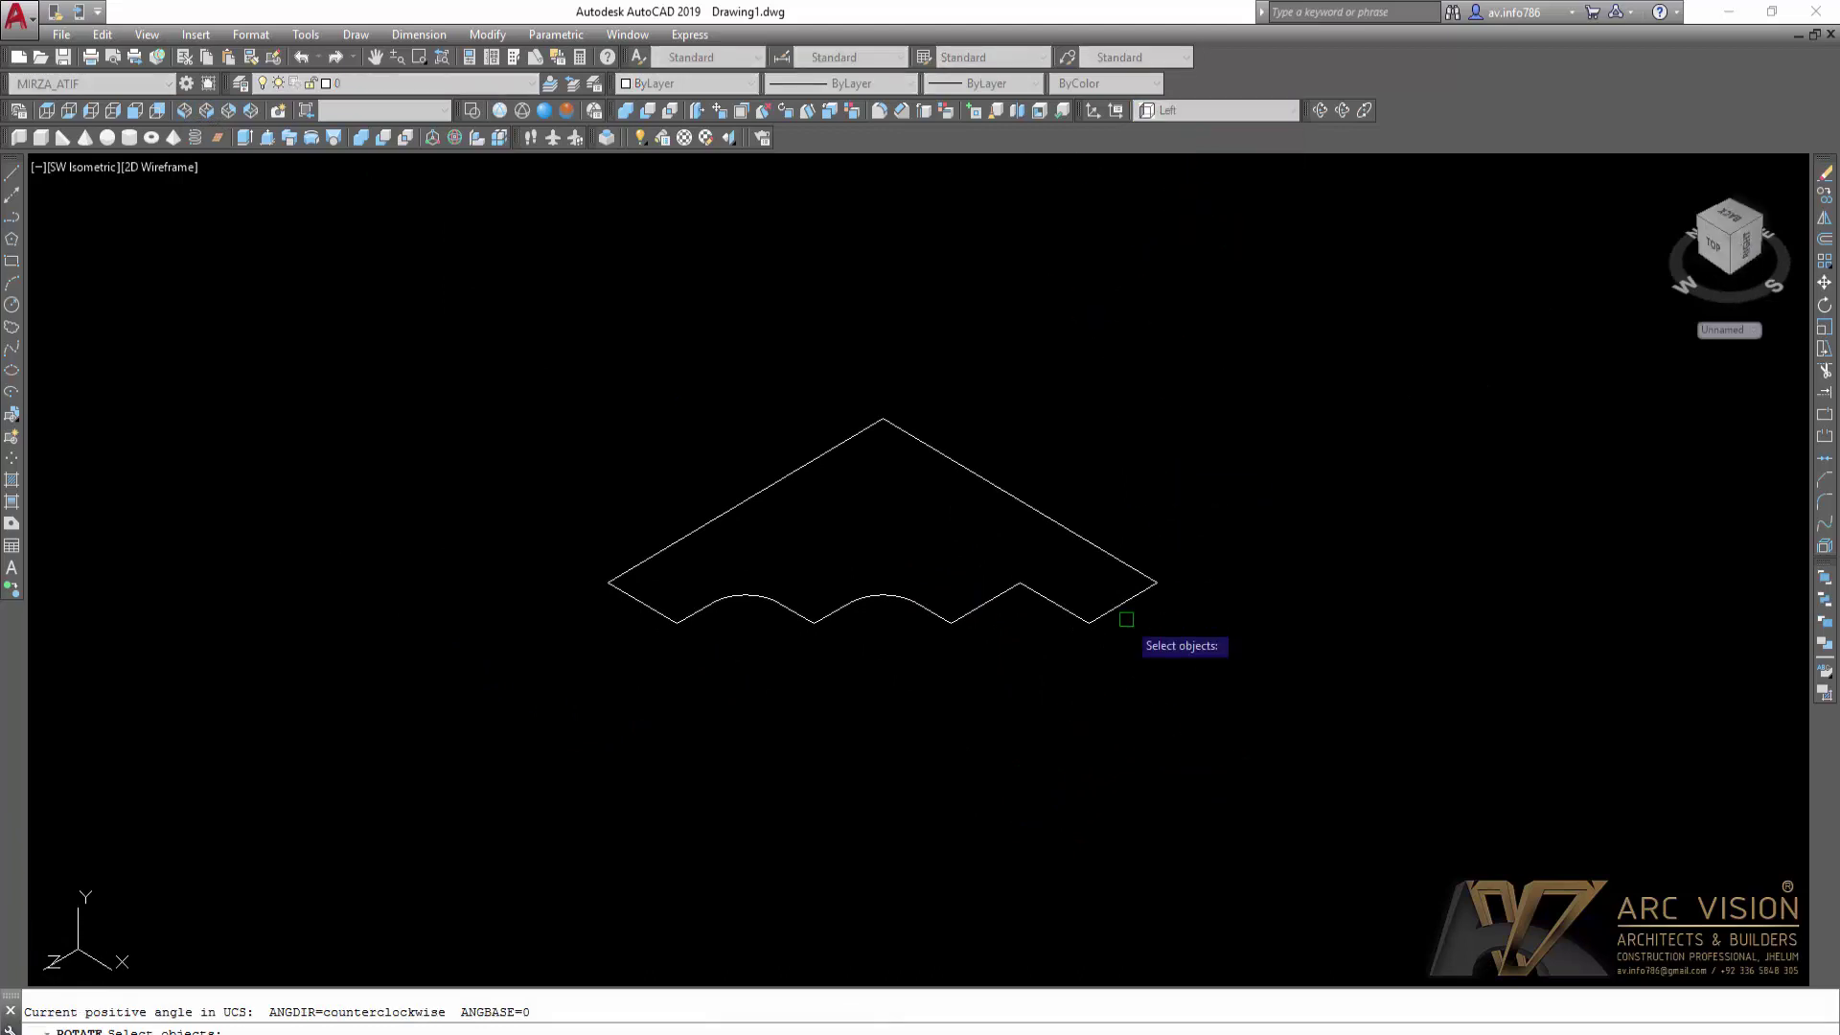
left_click(1136, 594)
key("Return")
left_click(1156, 582)
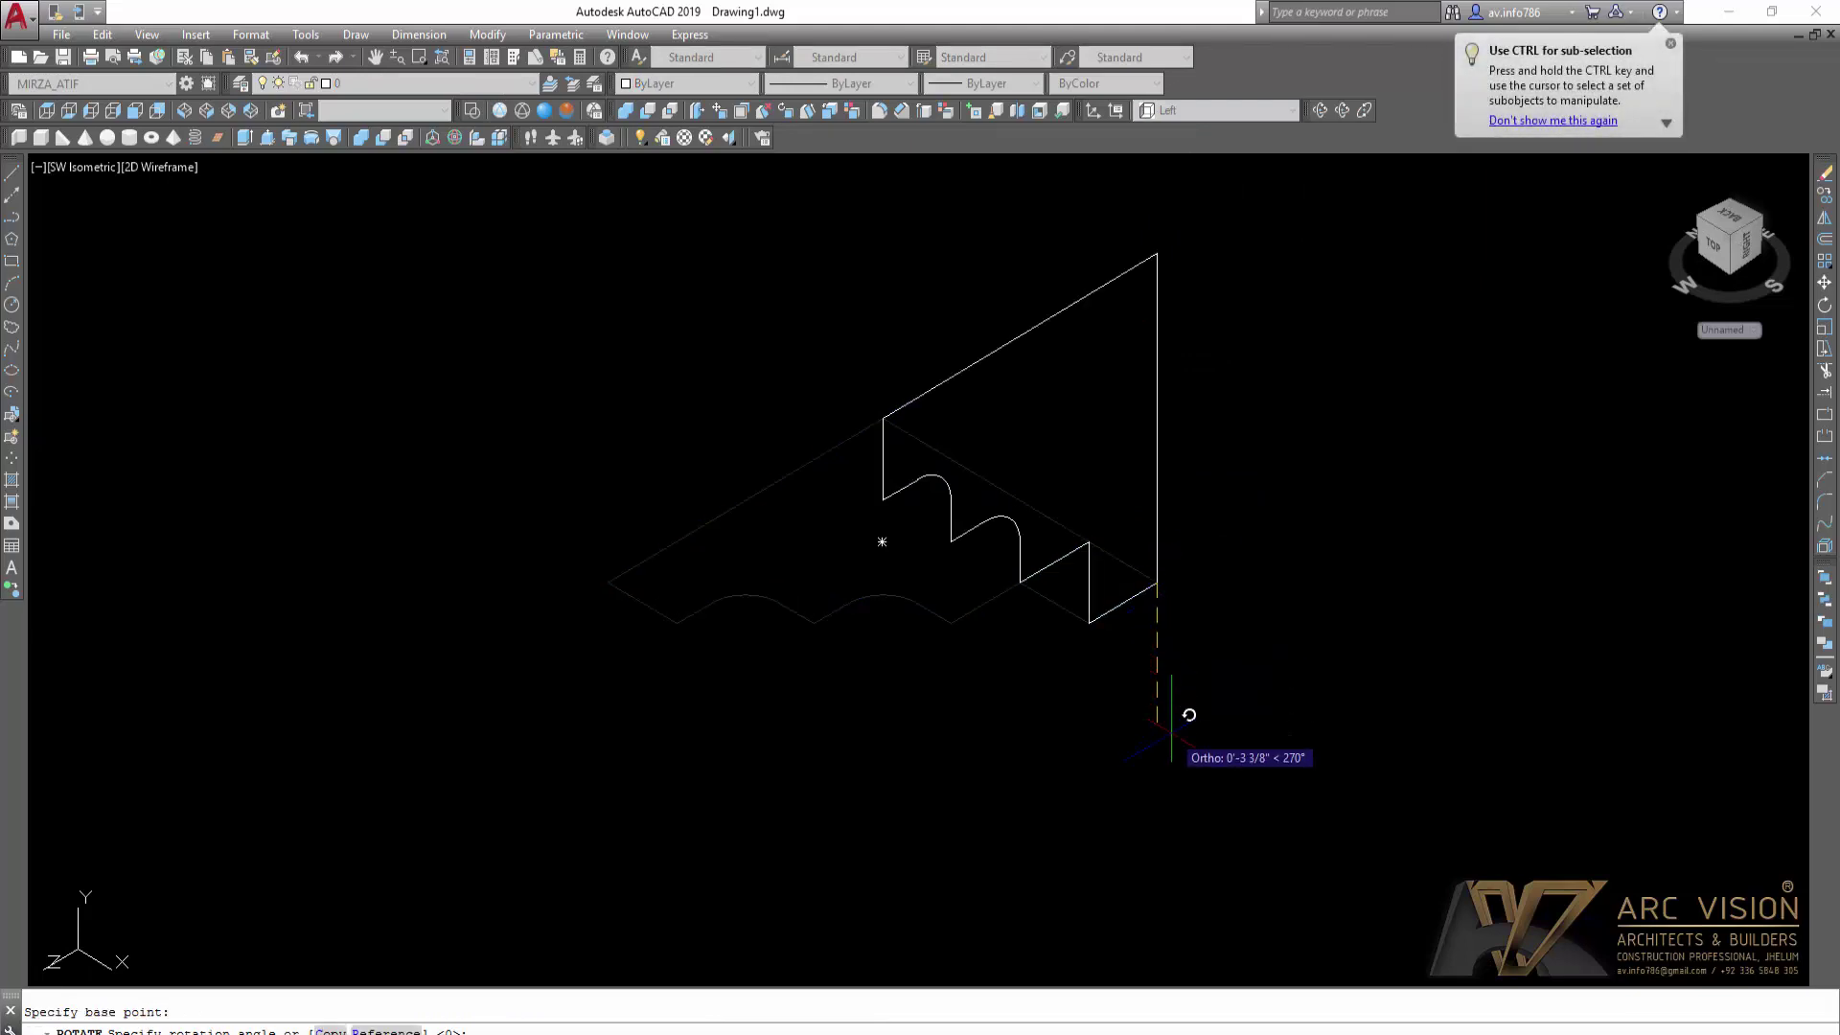
left_click(1156, 646)
Step: Set the UCS to Top and copy the profile by its upper back corner onto the end of the L-shaped path nearest the wall outline
left_click(1231, 113)
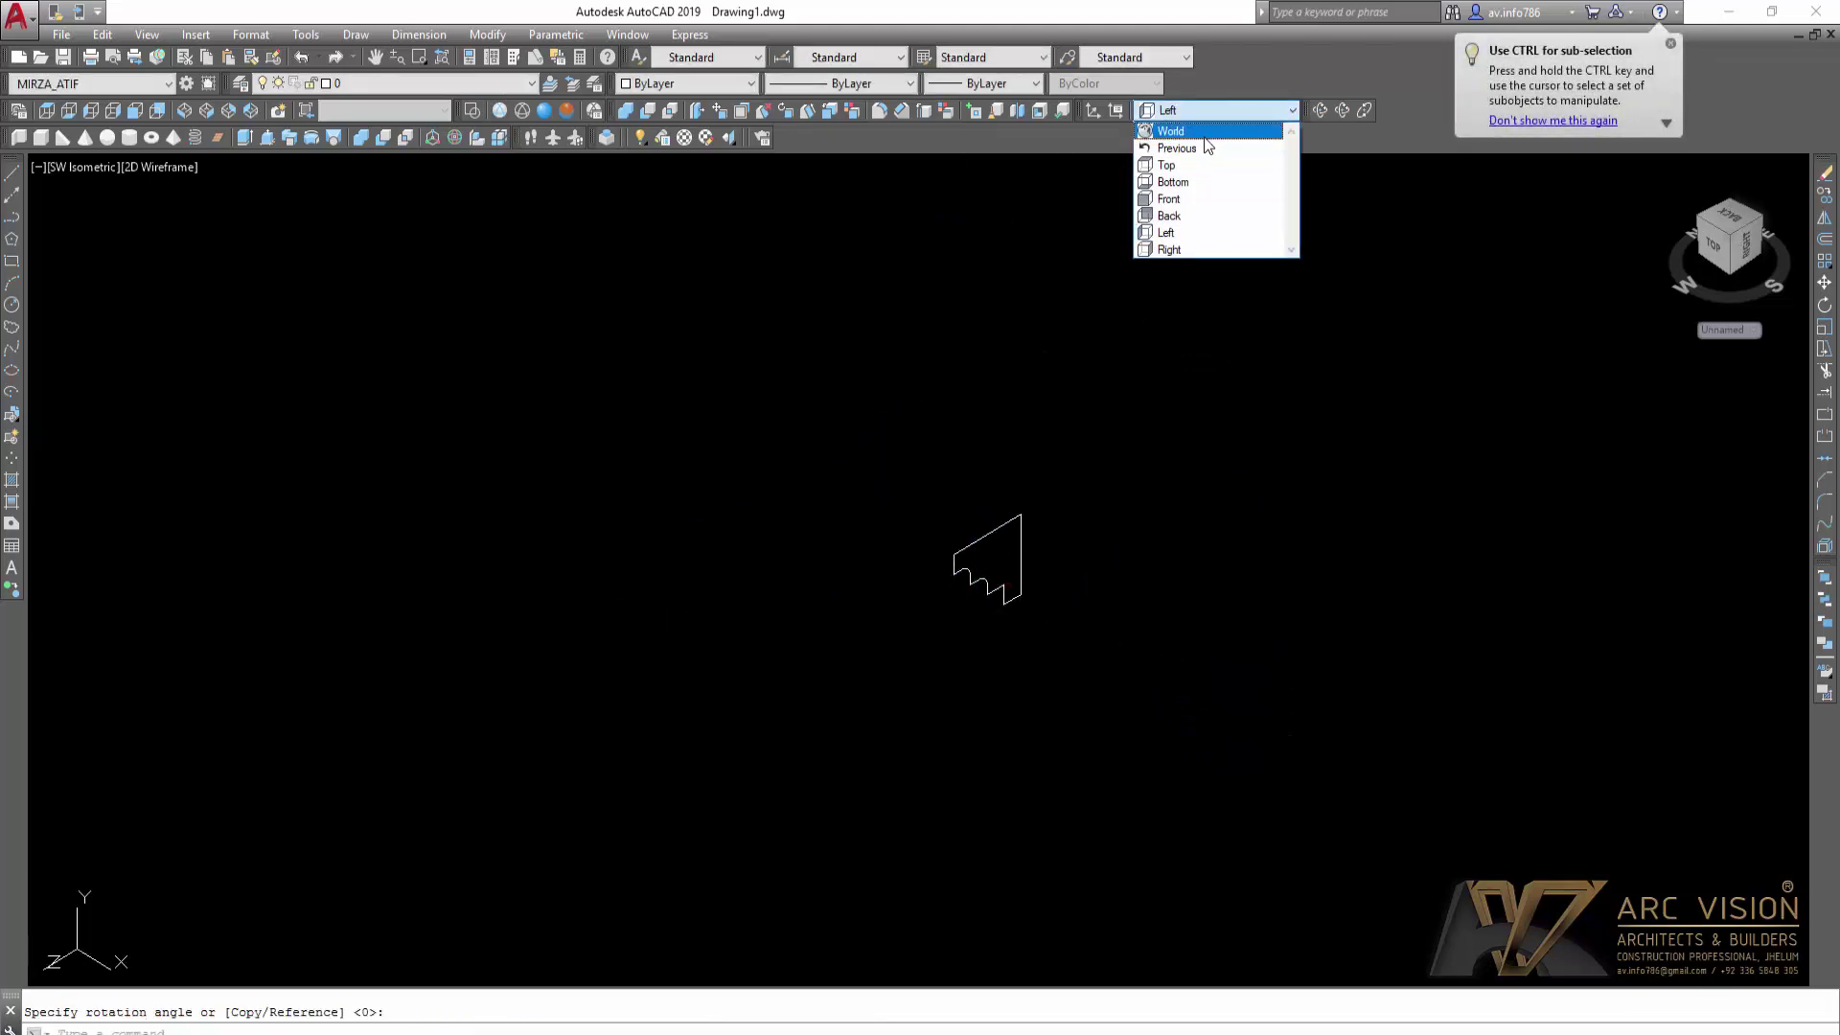
left_click(1191, 168)
type("co")
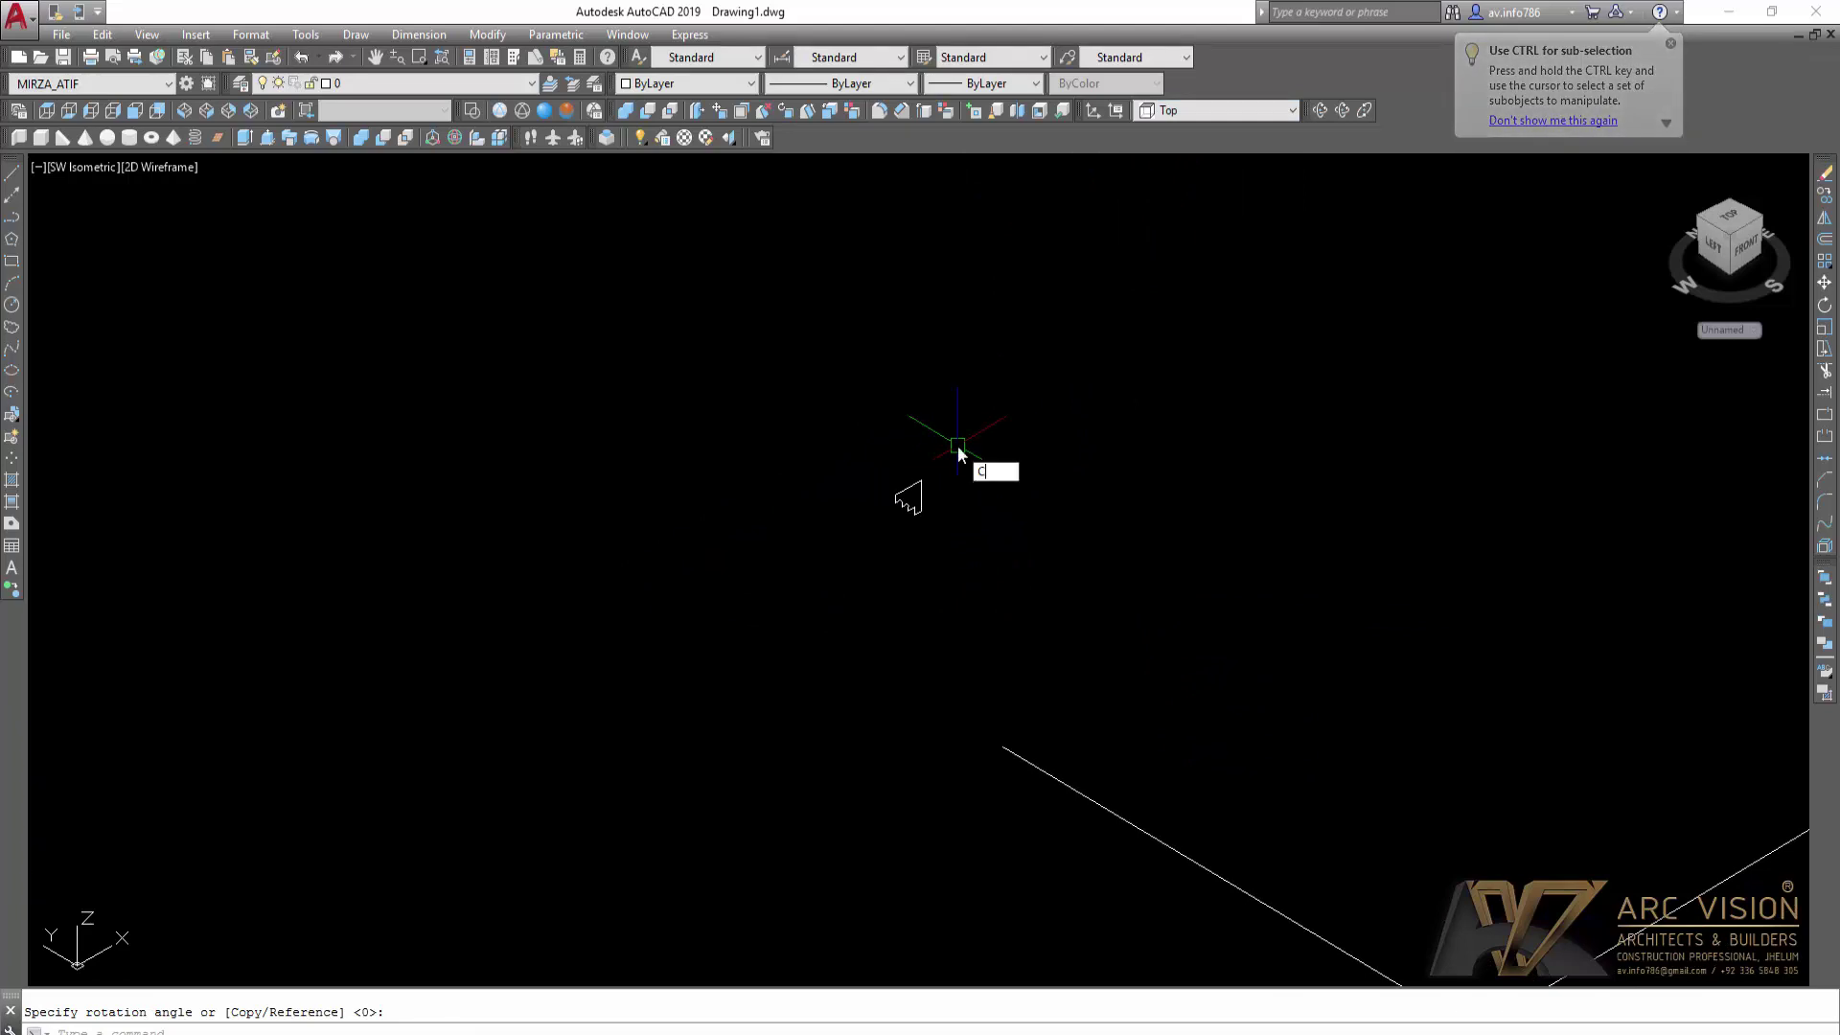
key("Return")
left_click(952, 461)
key("Return")
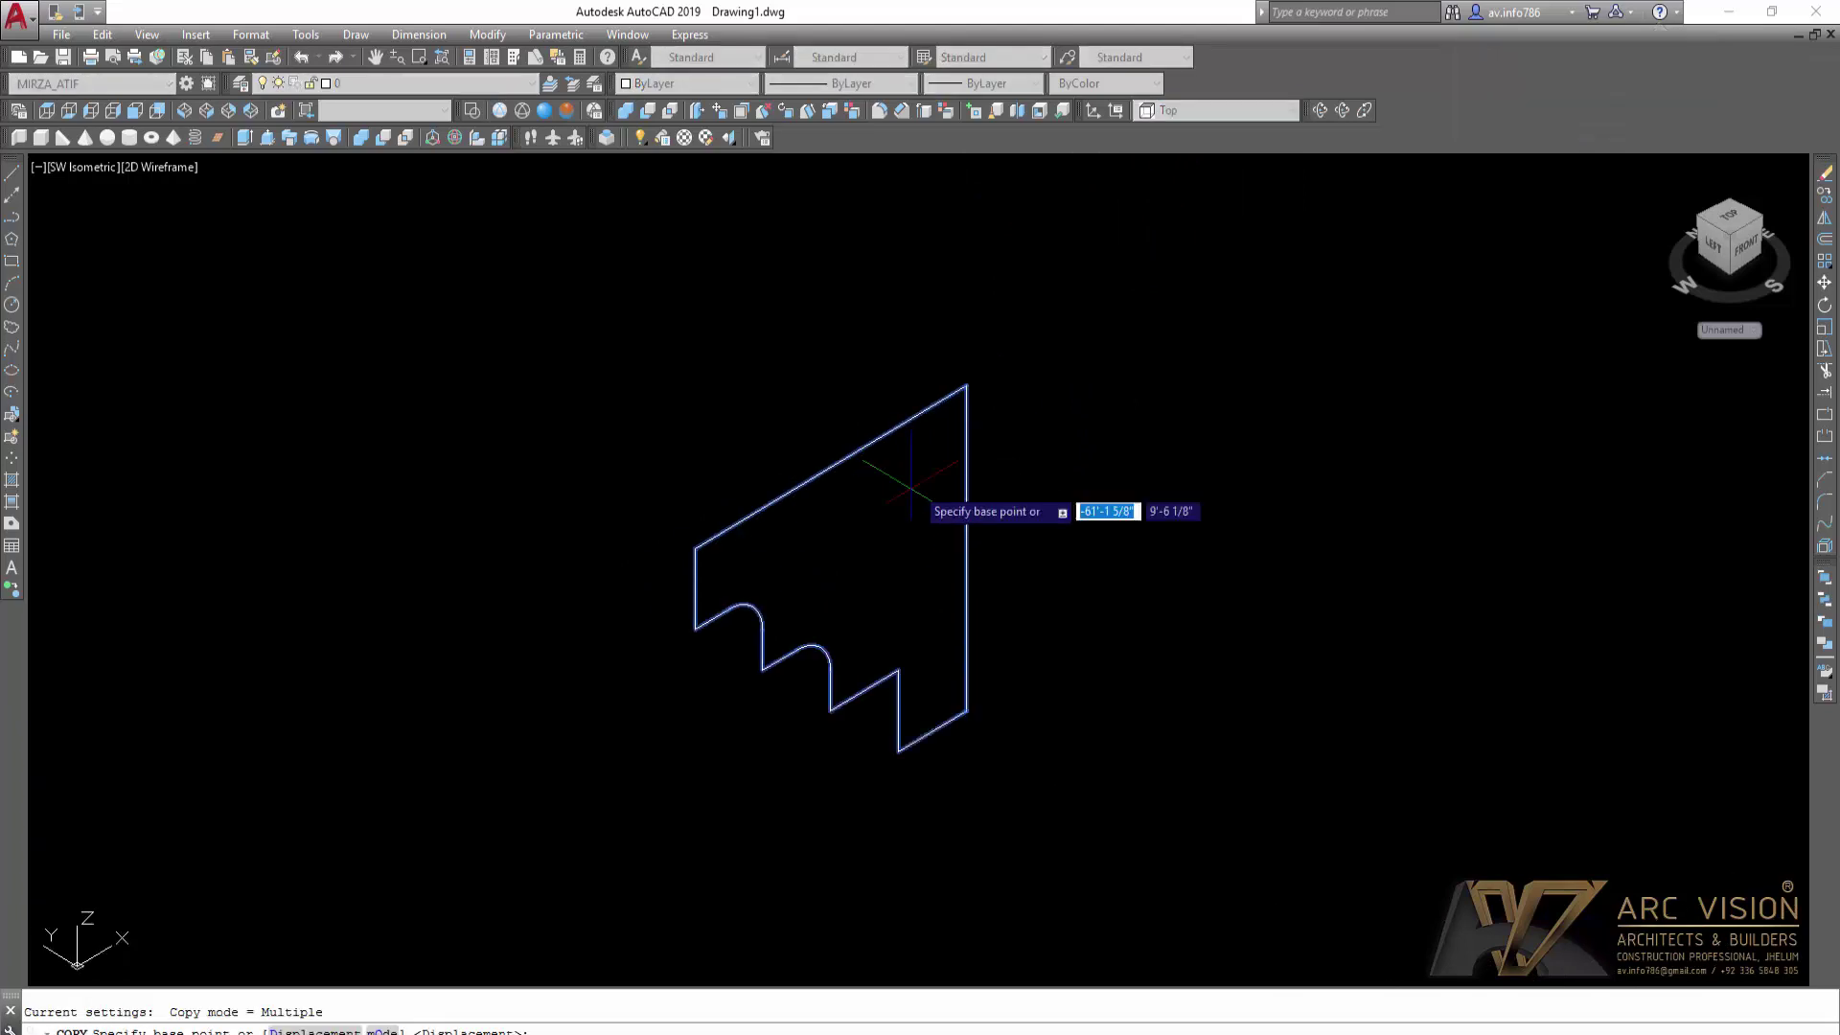
left_click(966, 386)
scroll(966, 385, "down", 7)
scroll(1002, 467, "up", 2)
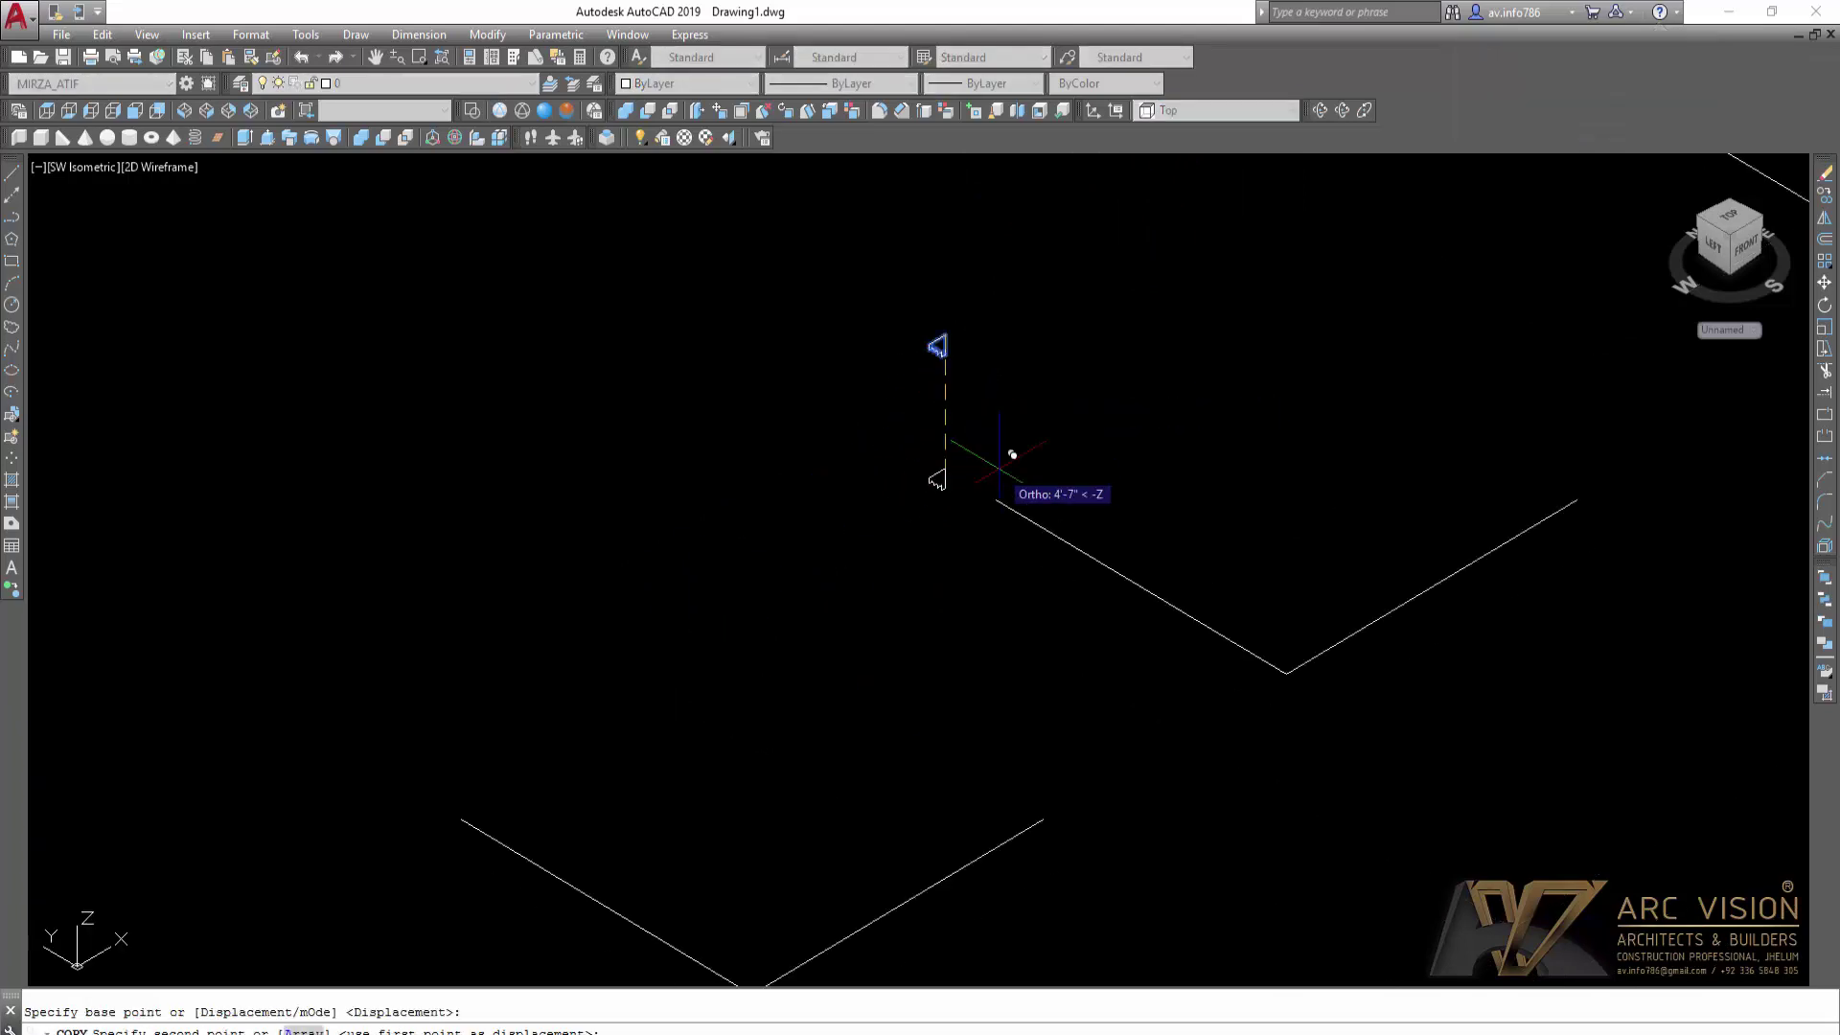
middle_click_drag(968, 485, 917, 501)
scroll(925, 490, "down", 4)
scroll(953, 485, "up", 6)
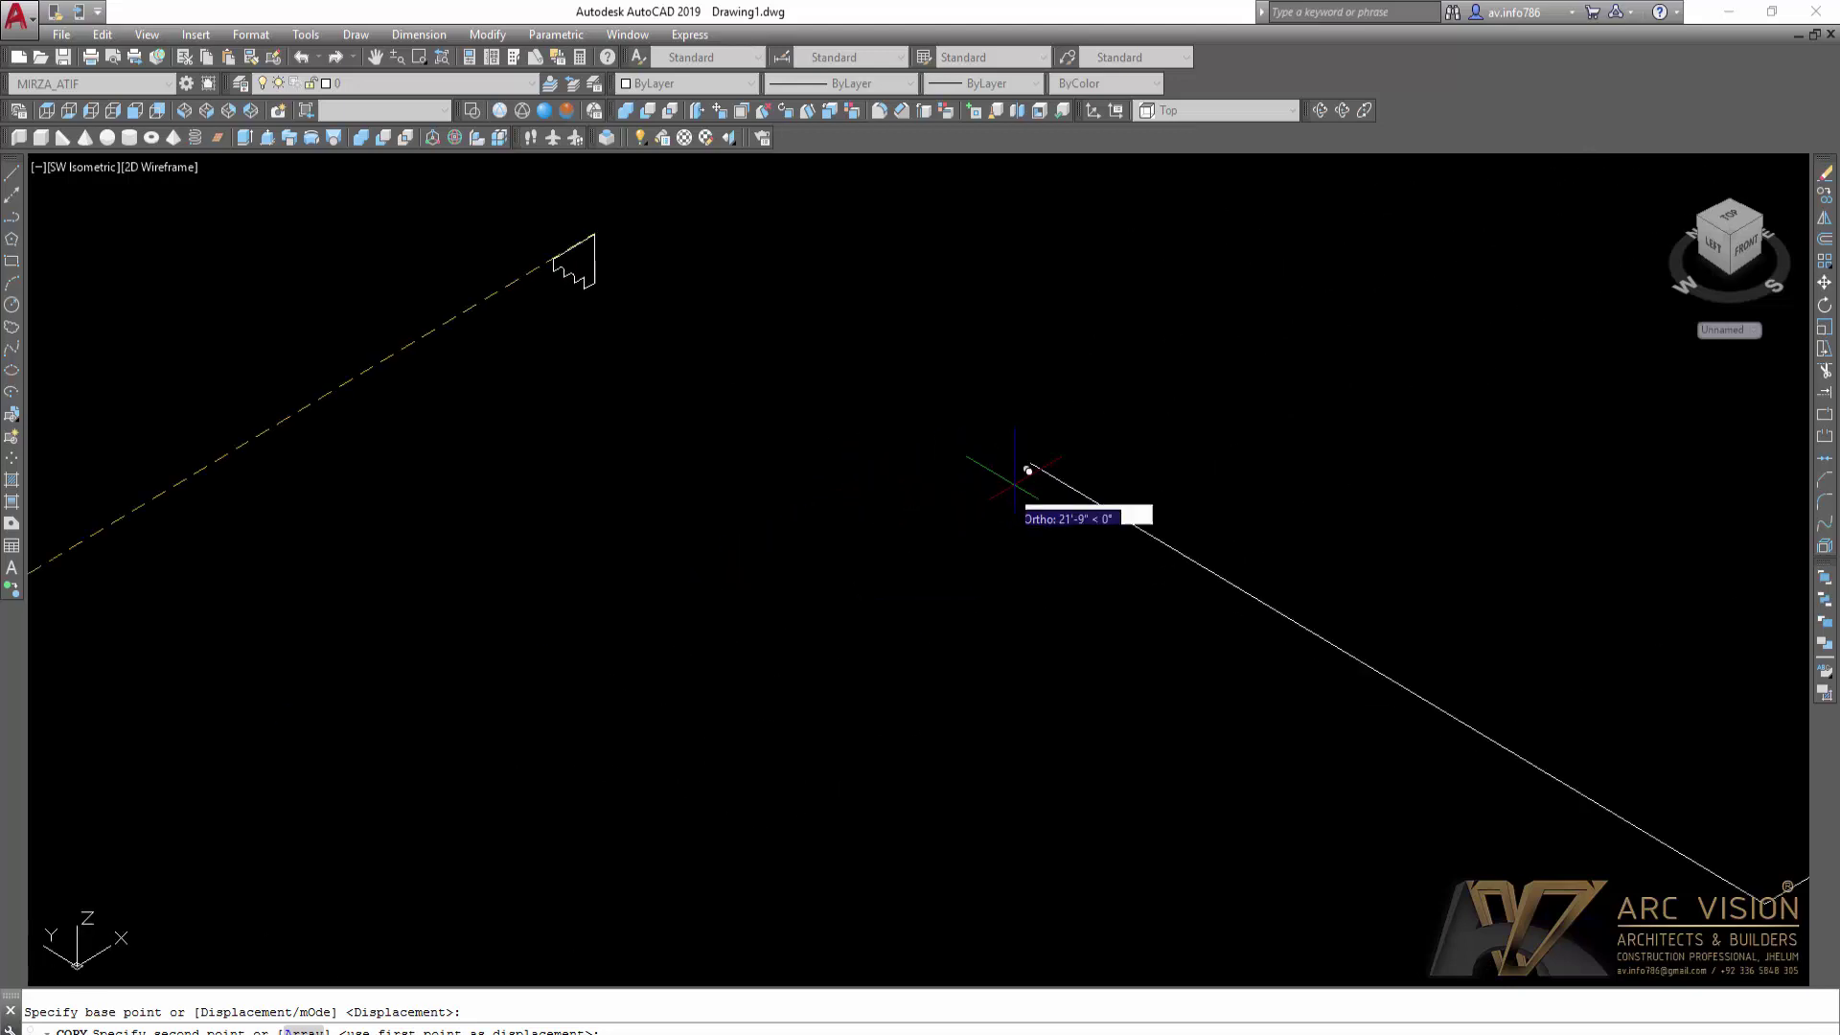
key("Escape")
Step: Examine the copied profile on the path end and the parapet and slab edges of the balcony model
scroll(1031, 485, "up", 3)
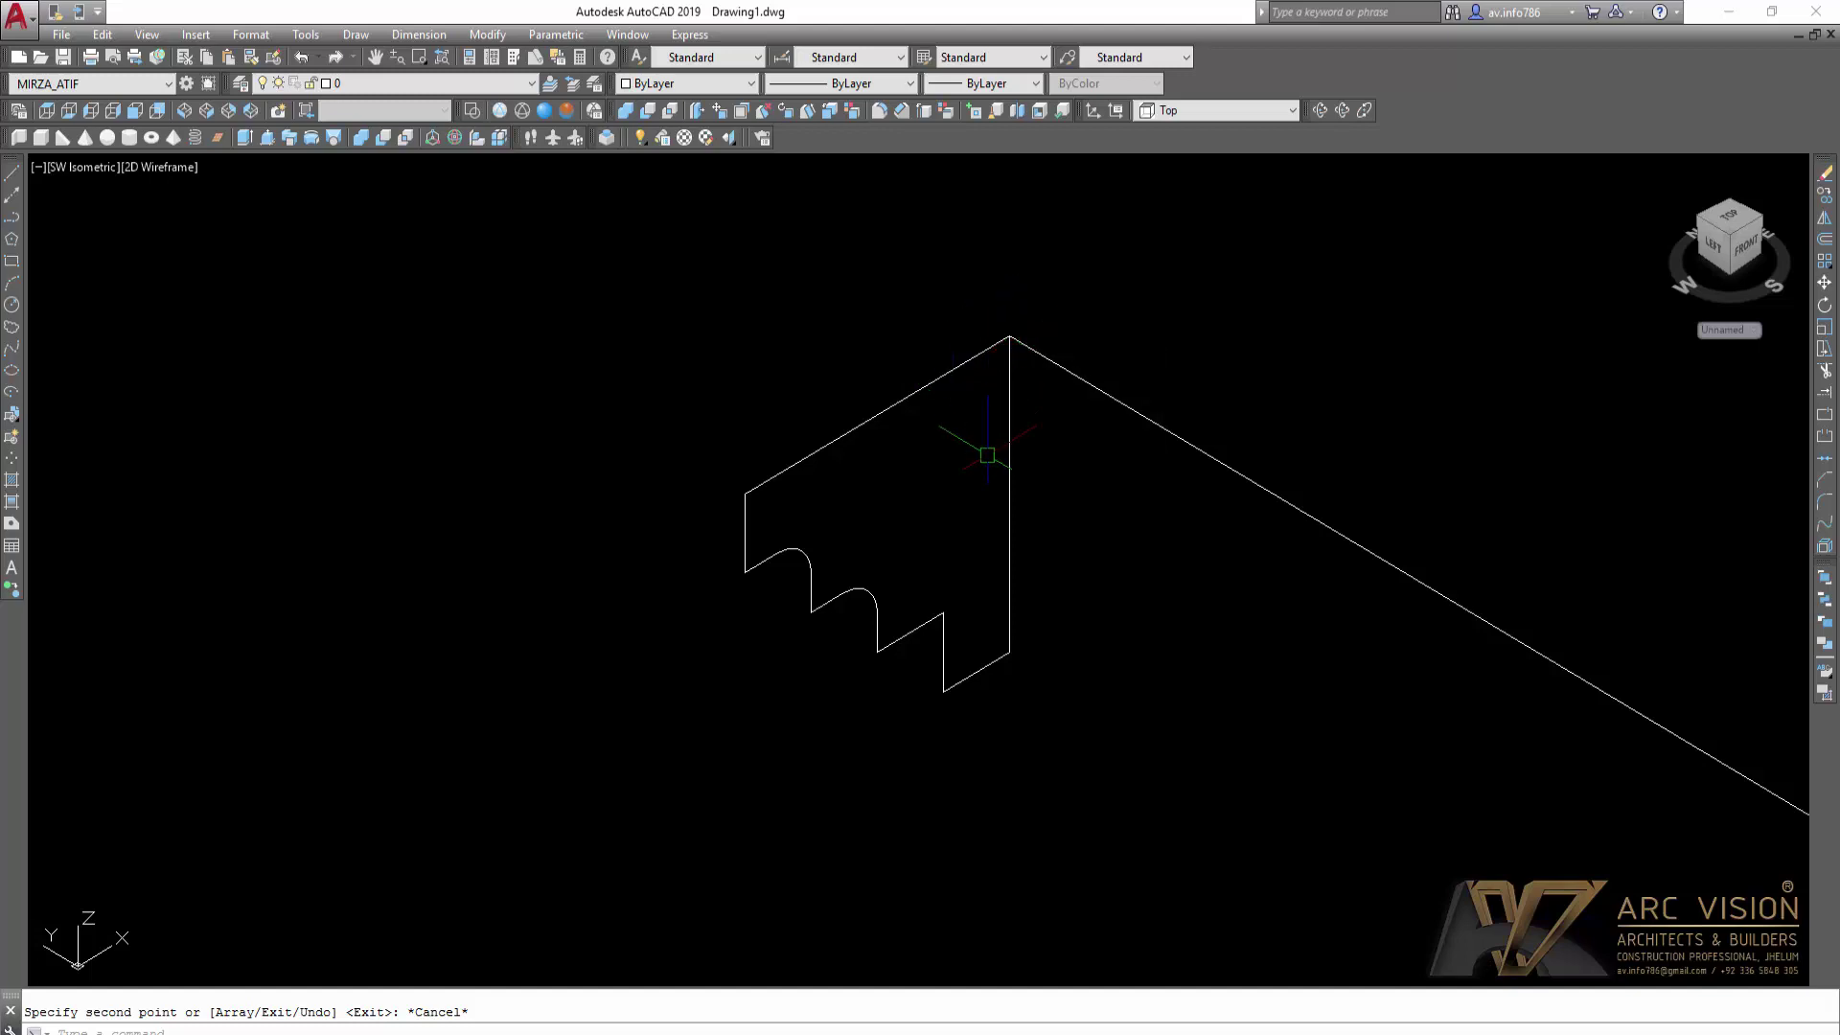
scroll(863, 450, "down", 6)
middle_click_drag(885, 460, 795, 433)
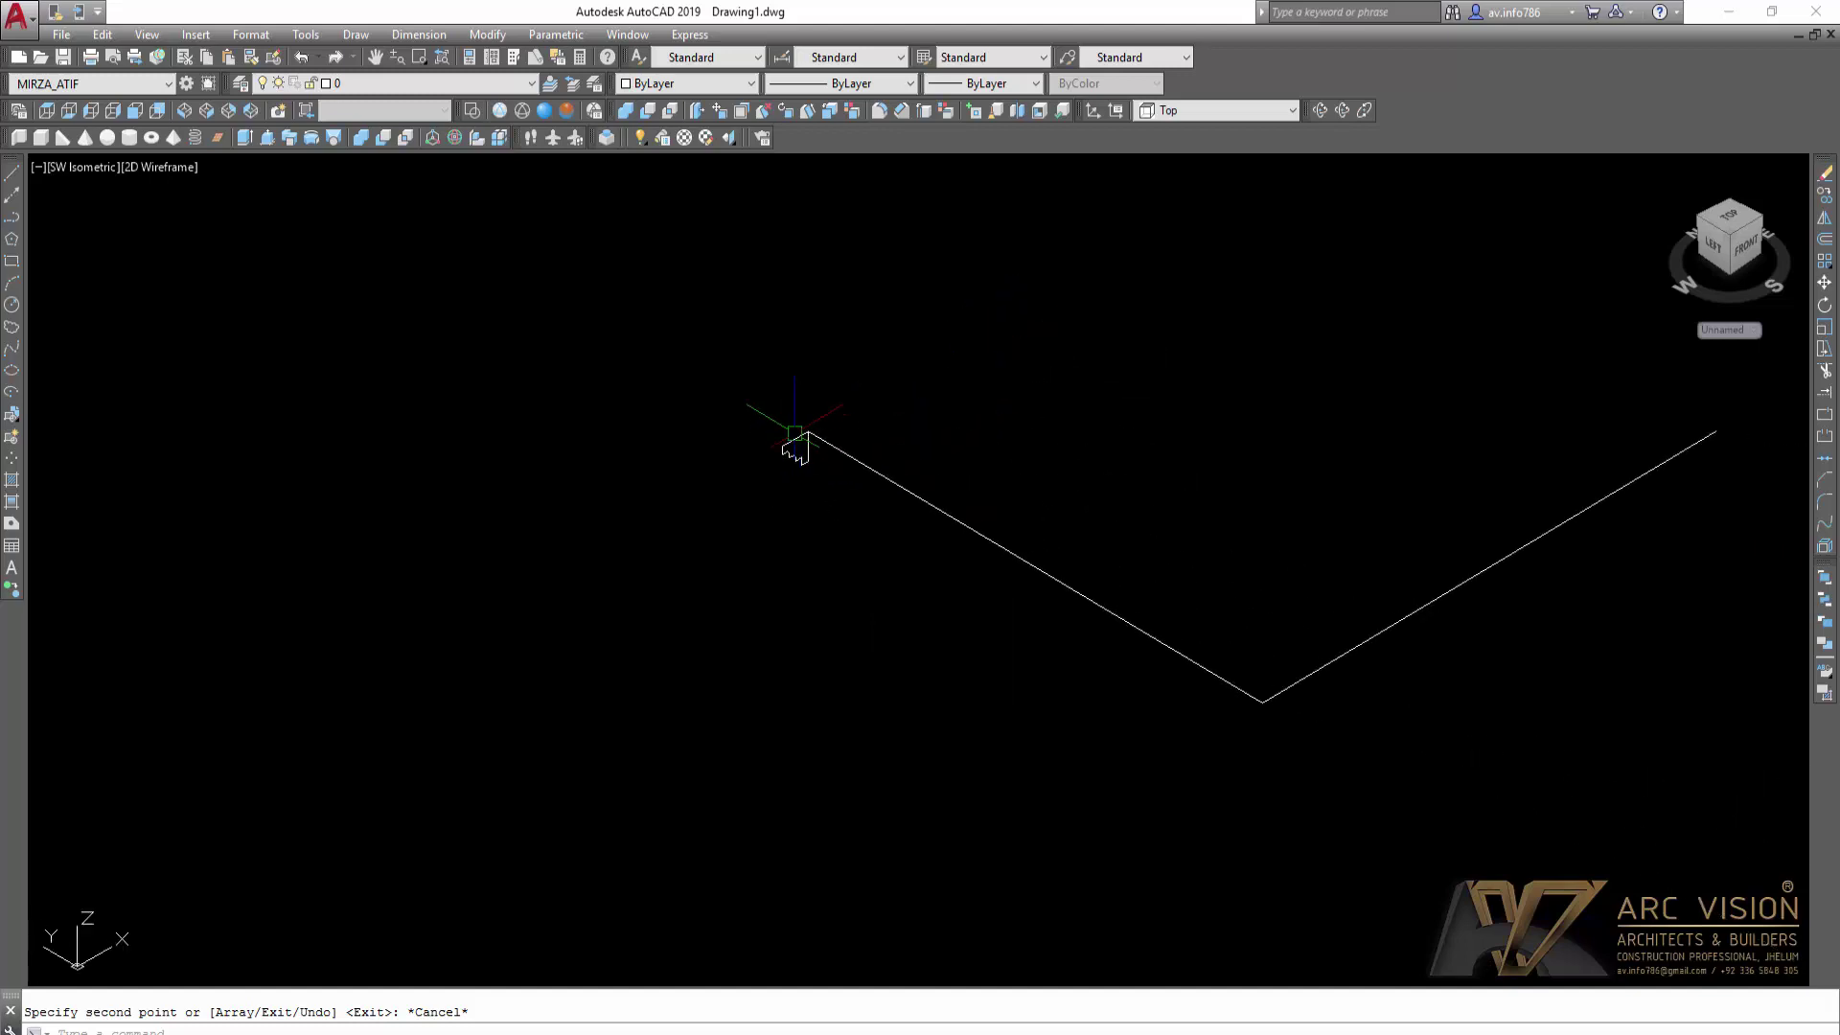
scroll(1068, 636, "down", 3)
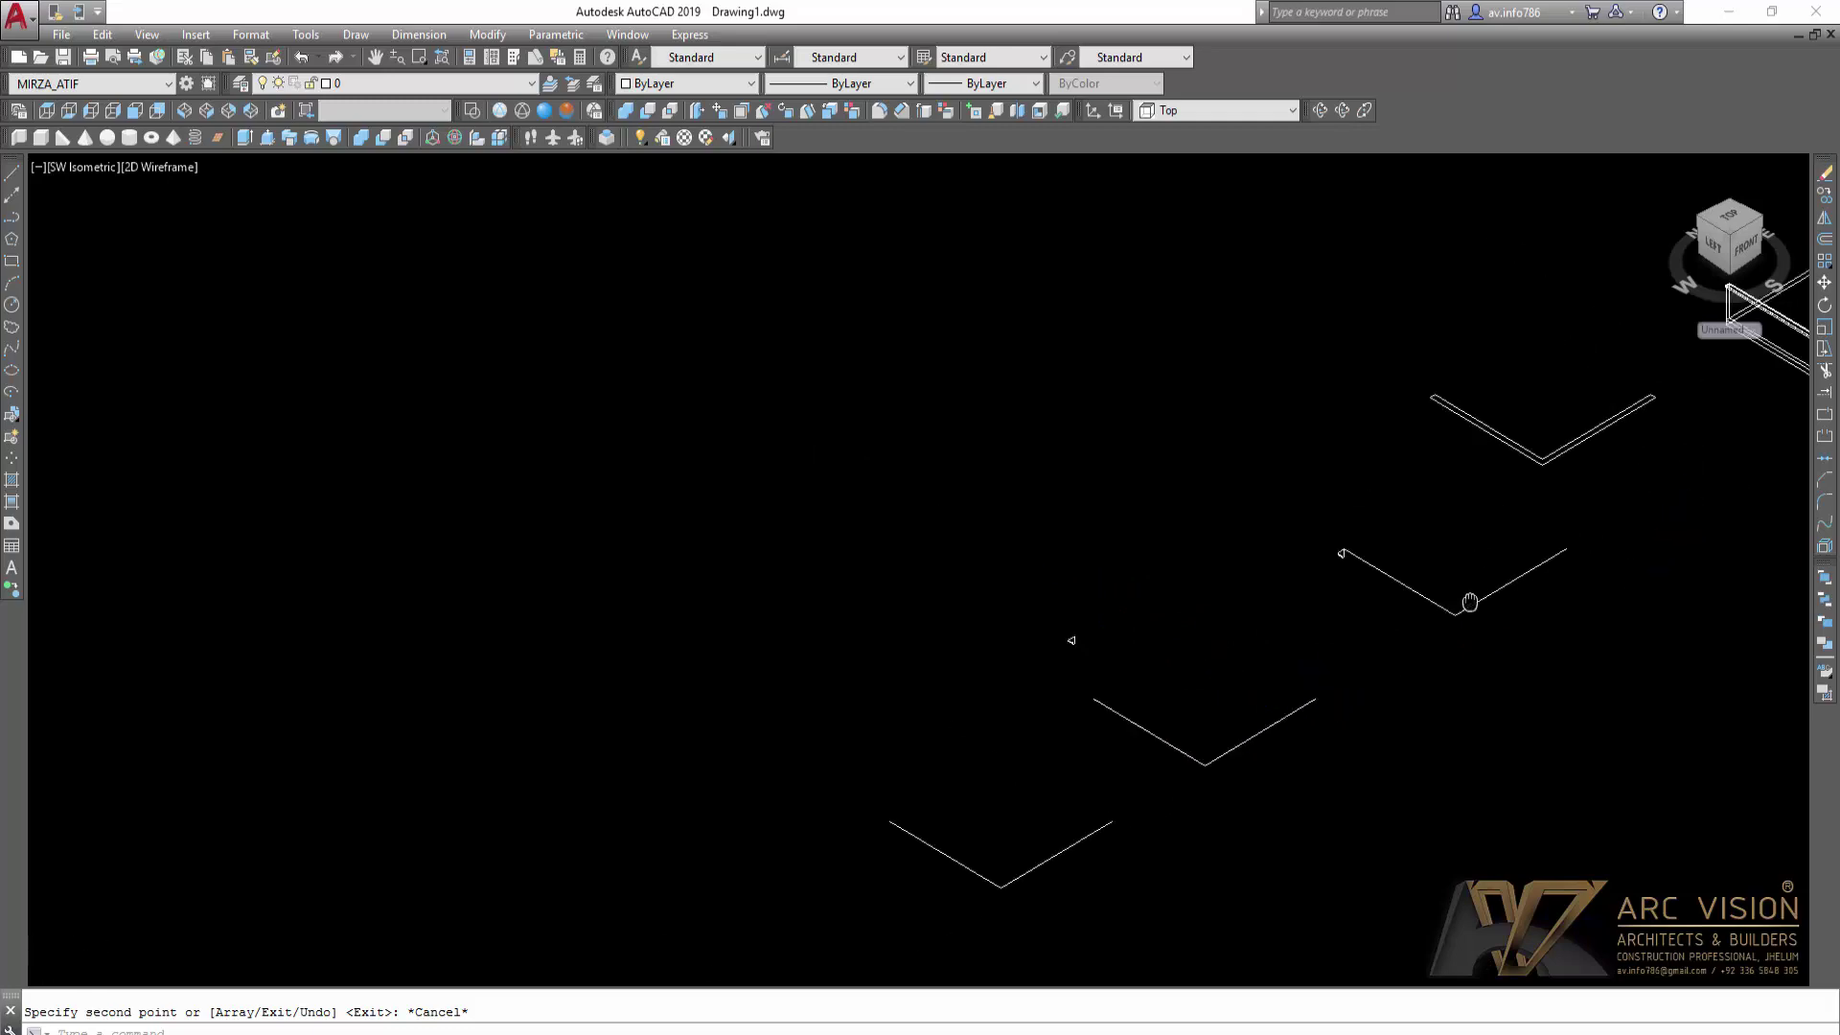
middle_click_drag(1067, 636, 595, 842)
scroll(1204, 473, "up", 6)
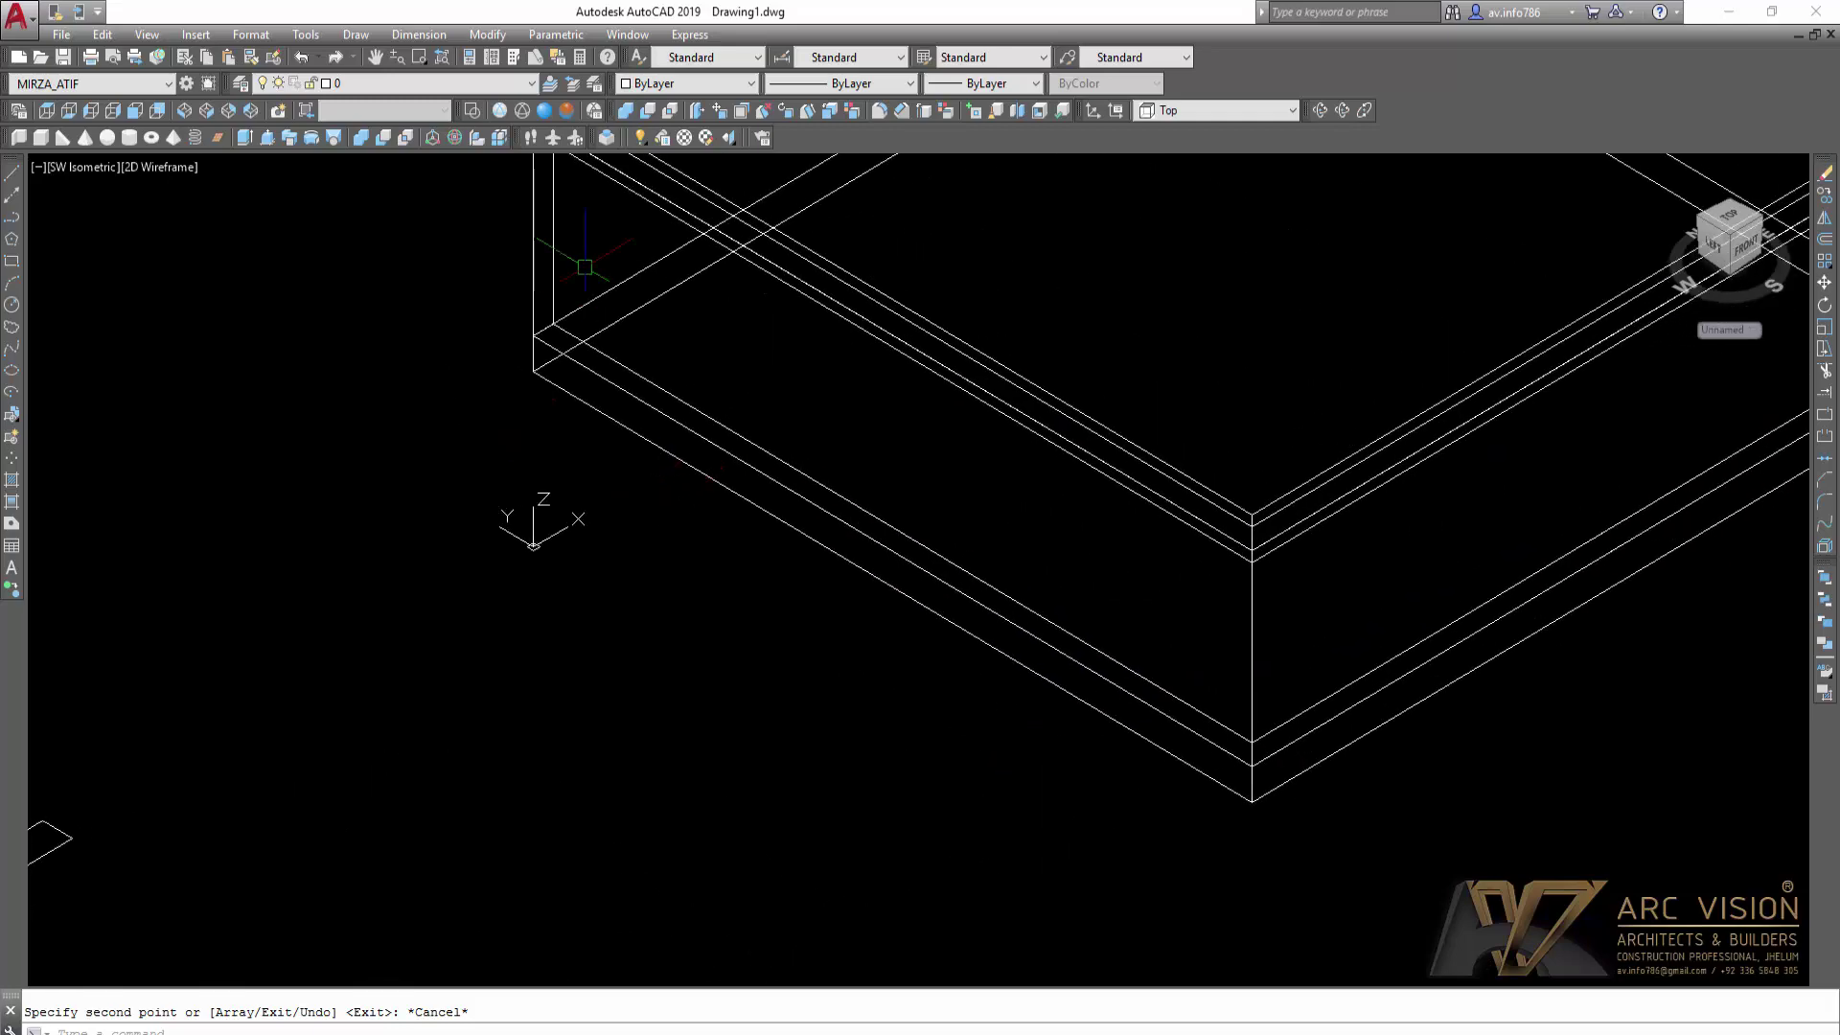
Step: Examine the balcony model's parapet, cap and slab in the Conceptual visual style, and return to 2D Wireframe
left_click(572, 113)
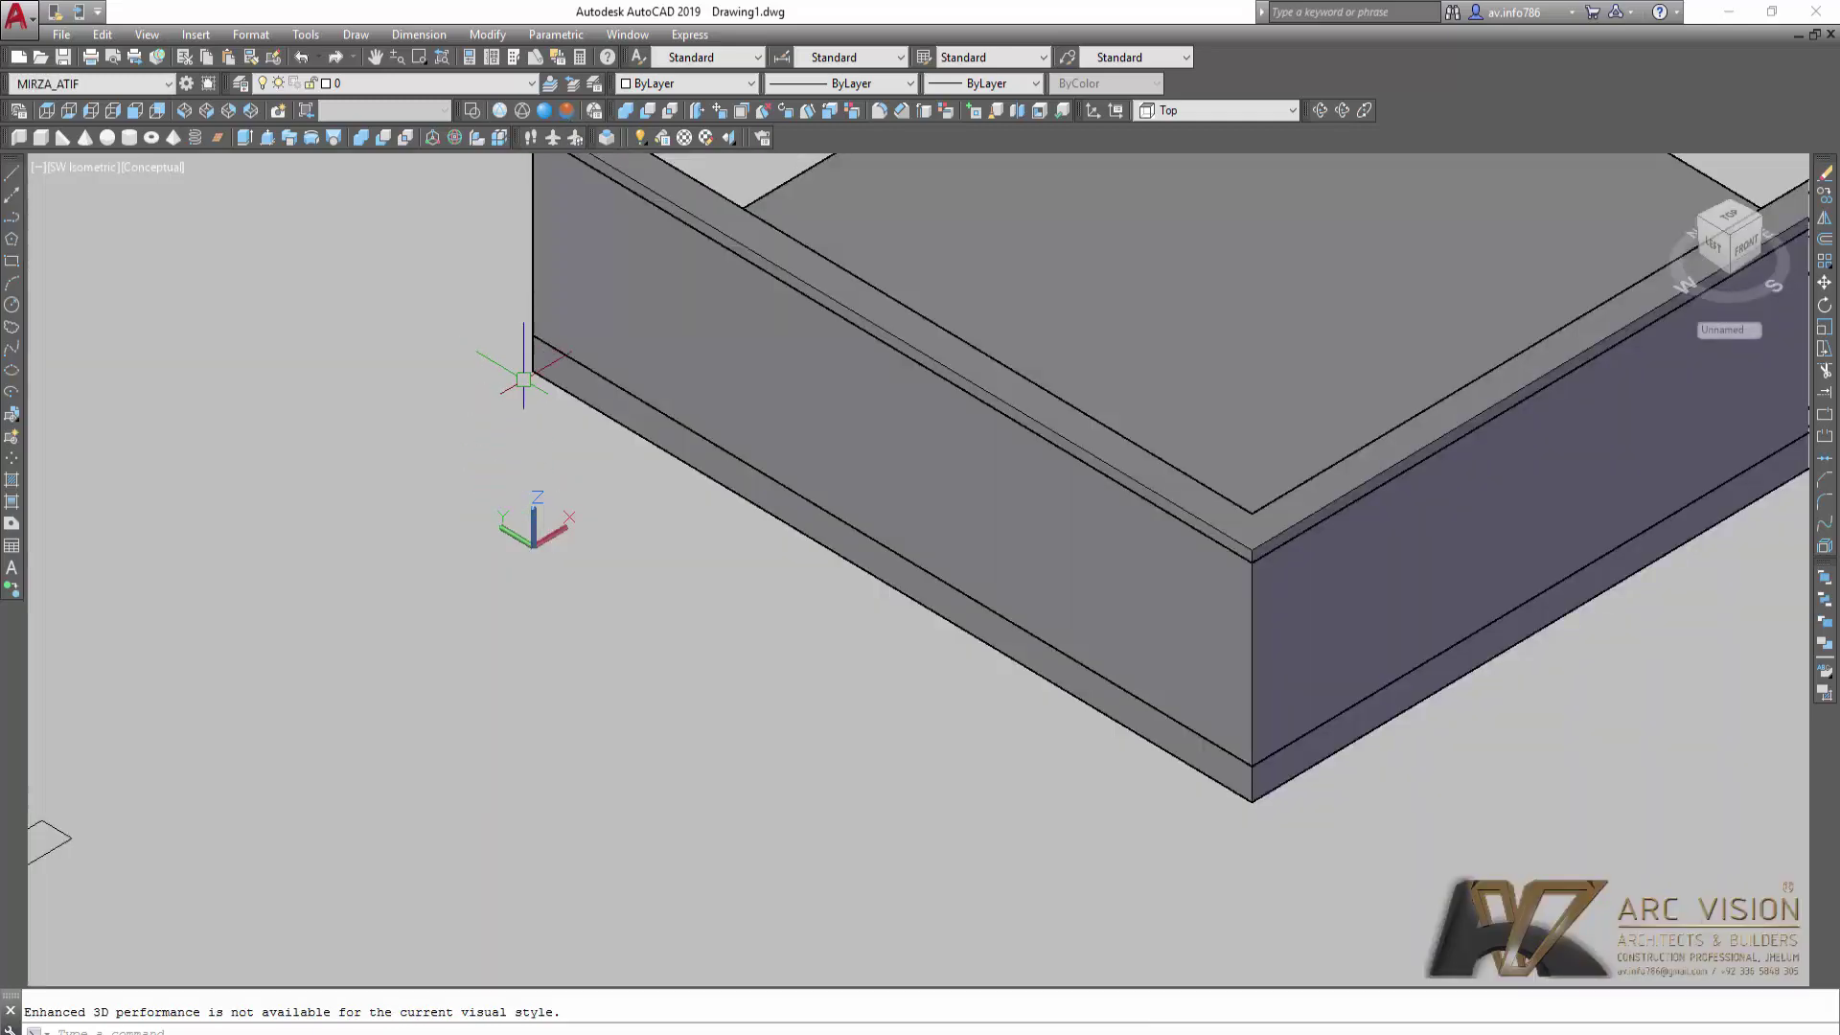
scroll(1241, 767, "down", 1)
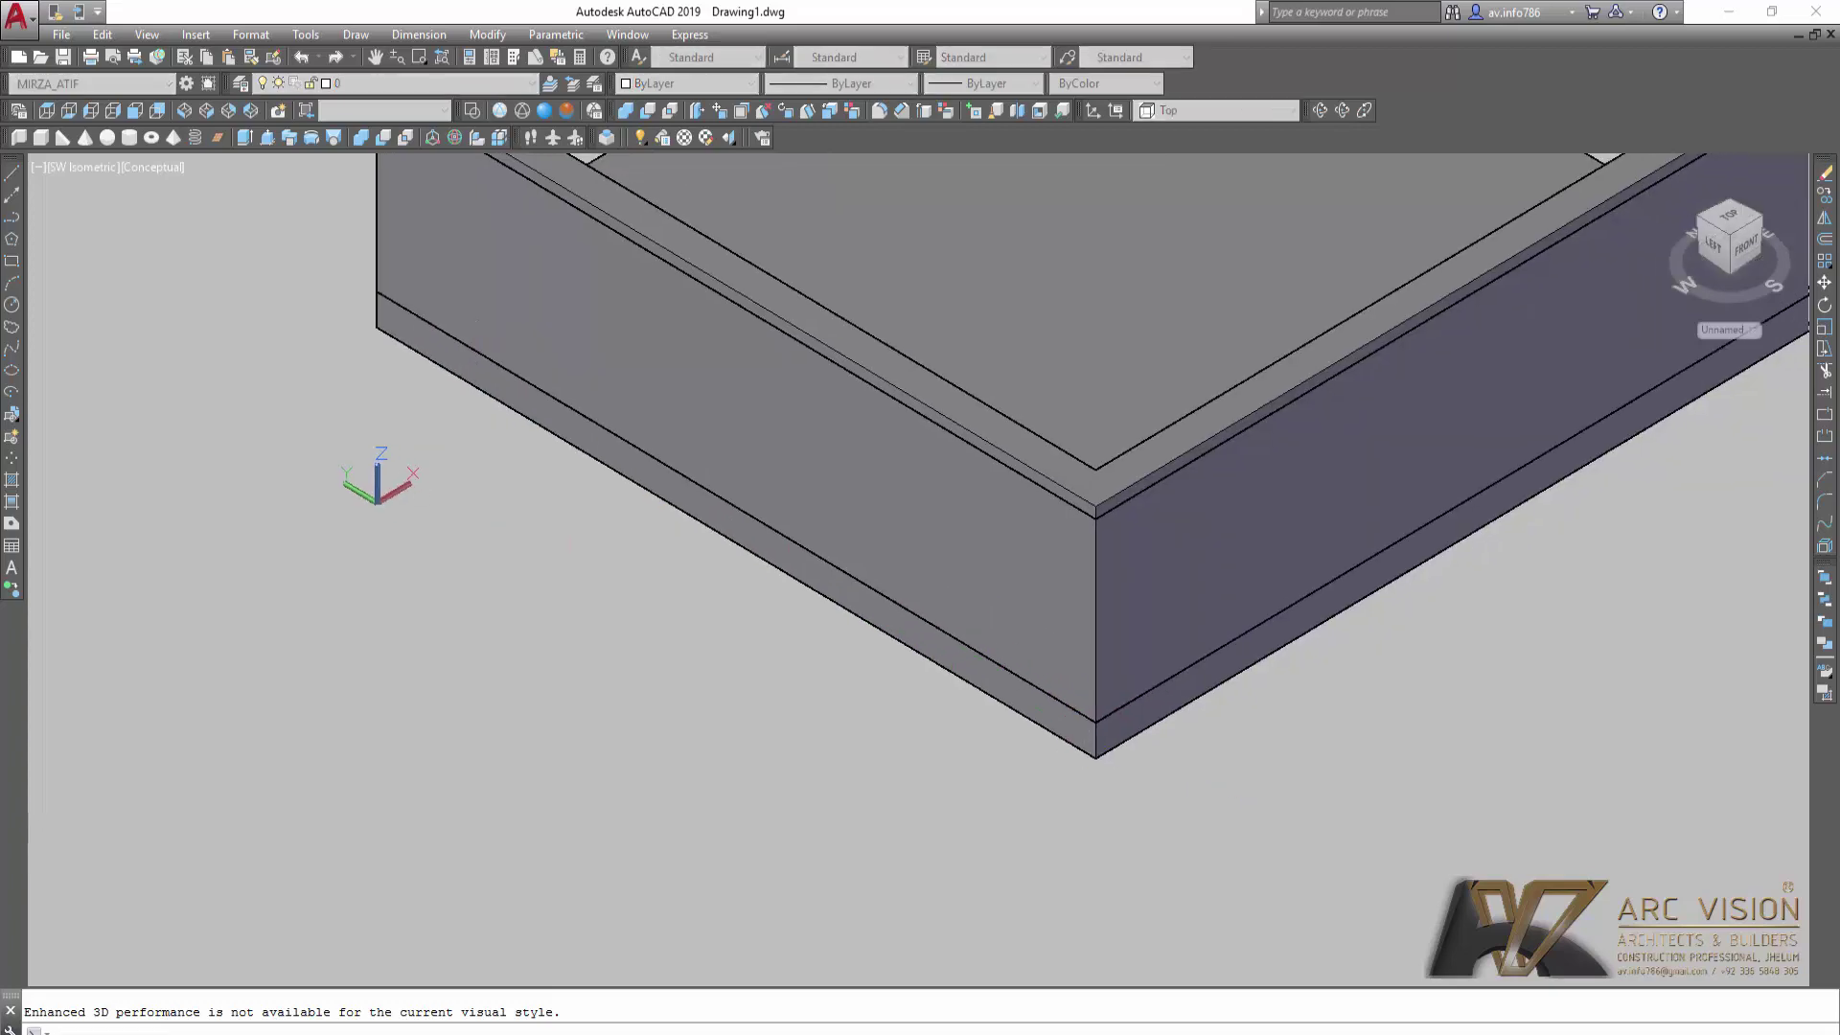
scroll(1534, 565, "down", 2)
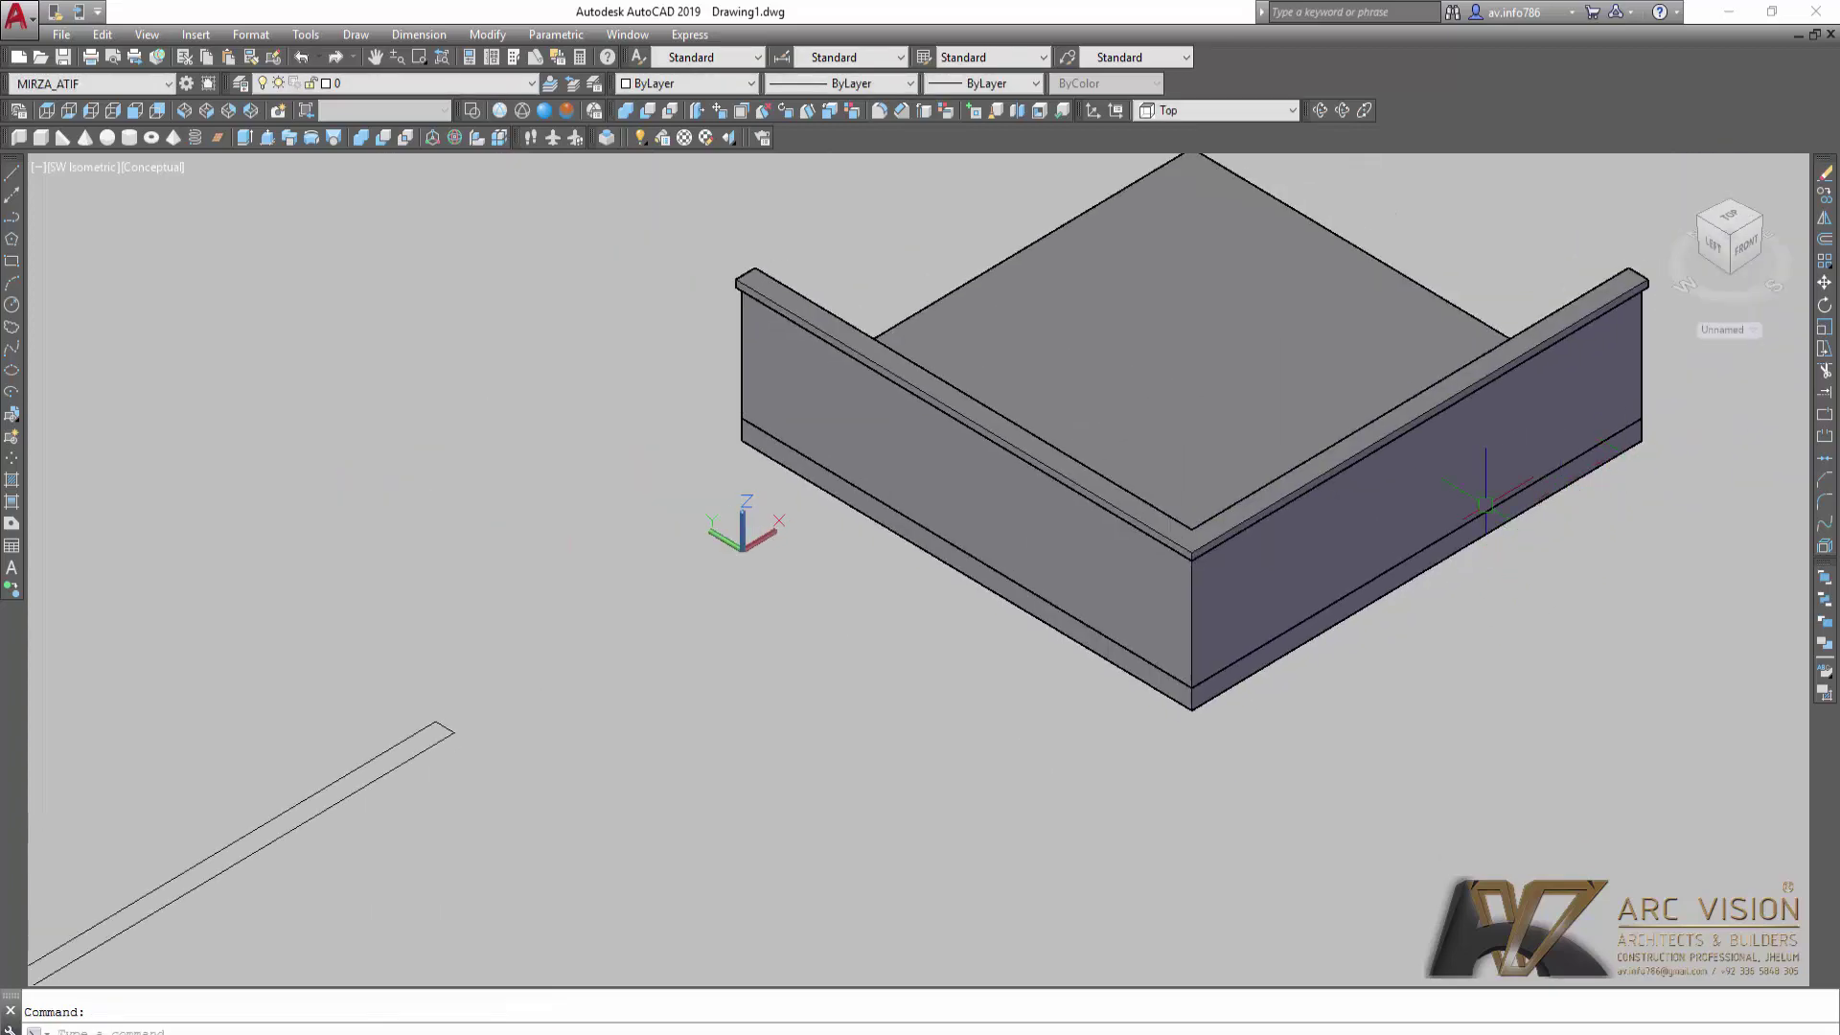
left_click(473, 112)
Step: Move the moulding profile by the outer end of its top edge onto the end of the L-shaped path
scroll(550, 567, "down", 6)
middle_click_drag(549, 566, 1364, 195)
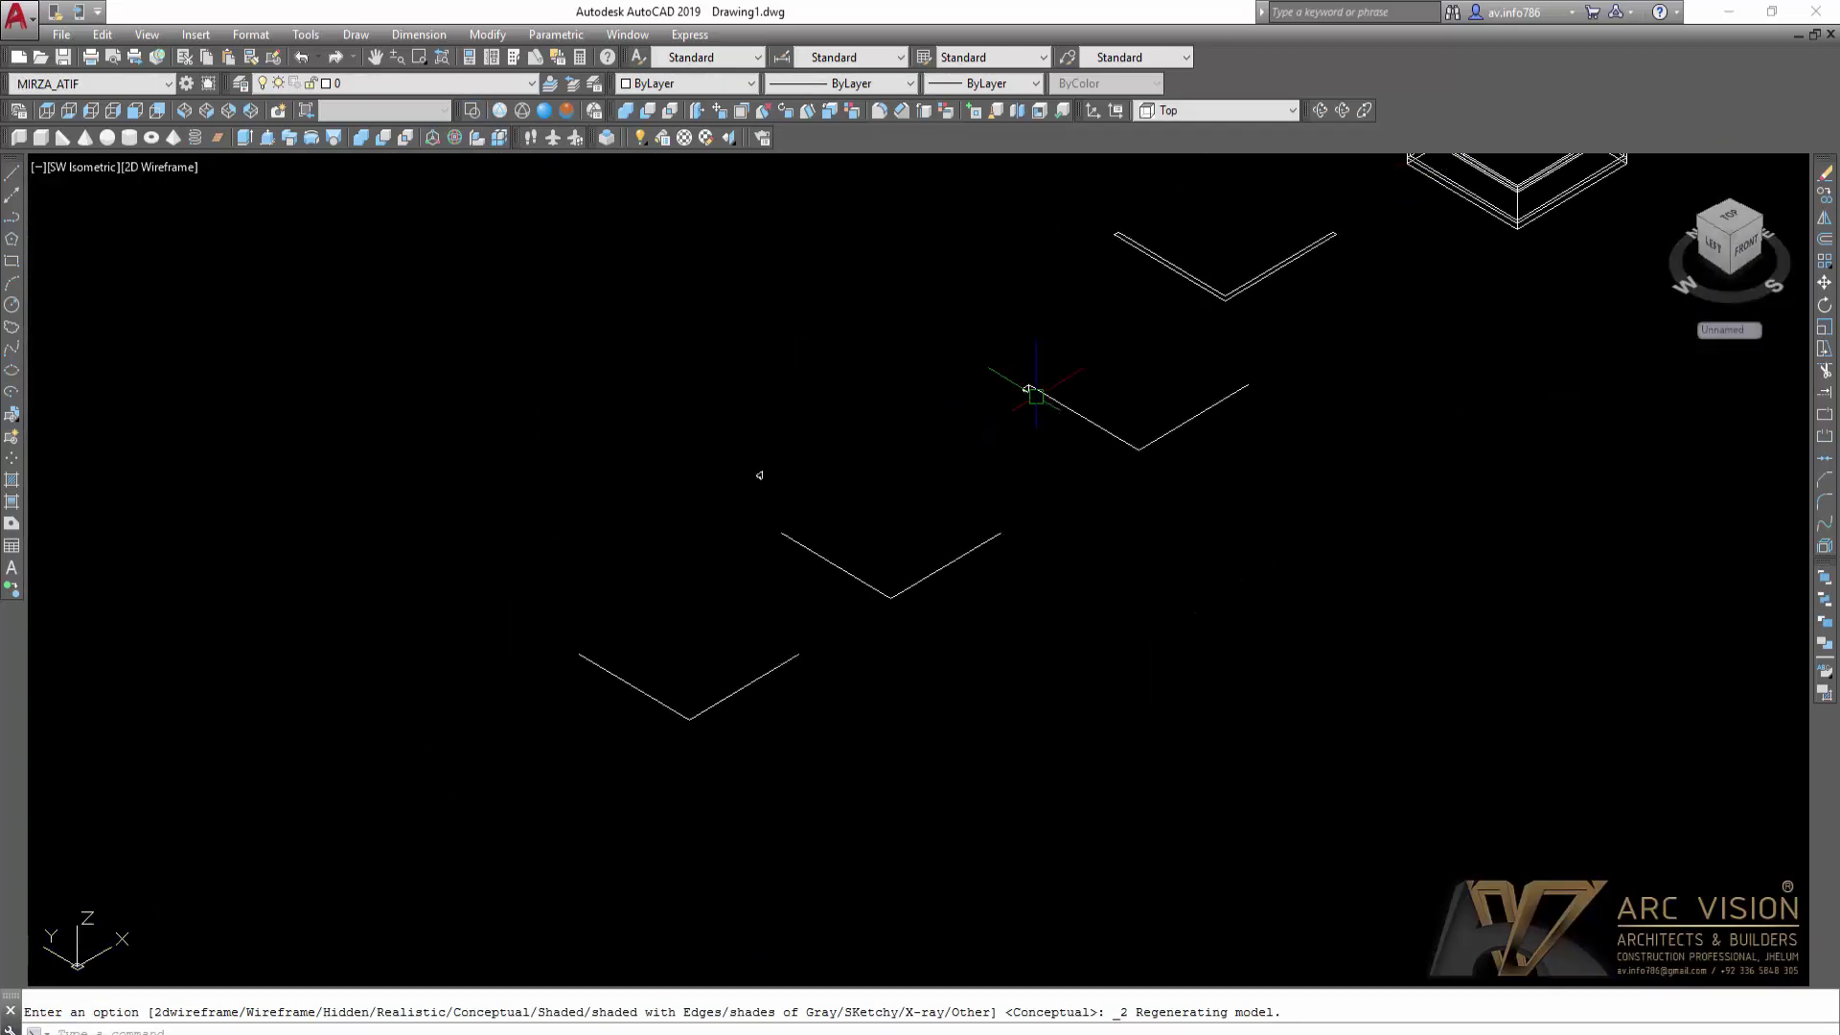
scroll(1036, 386, "up", 8)
scroll(866, 419, "up", 4)
type("m")
key("Return")
left_click(835, 438)
key("Return")
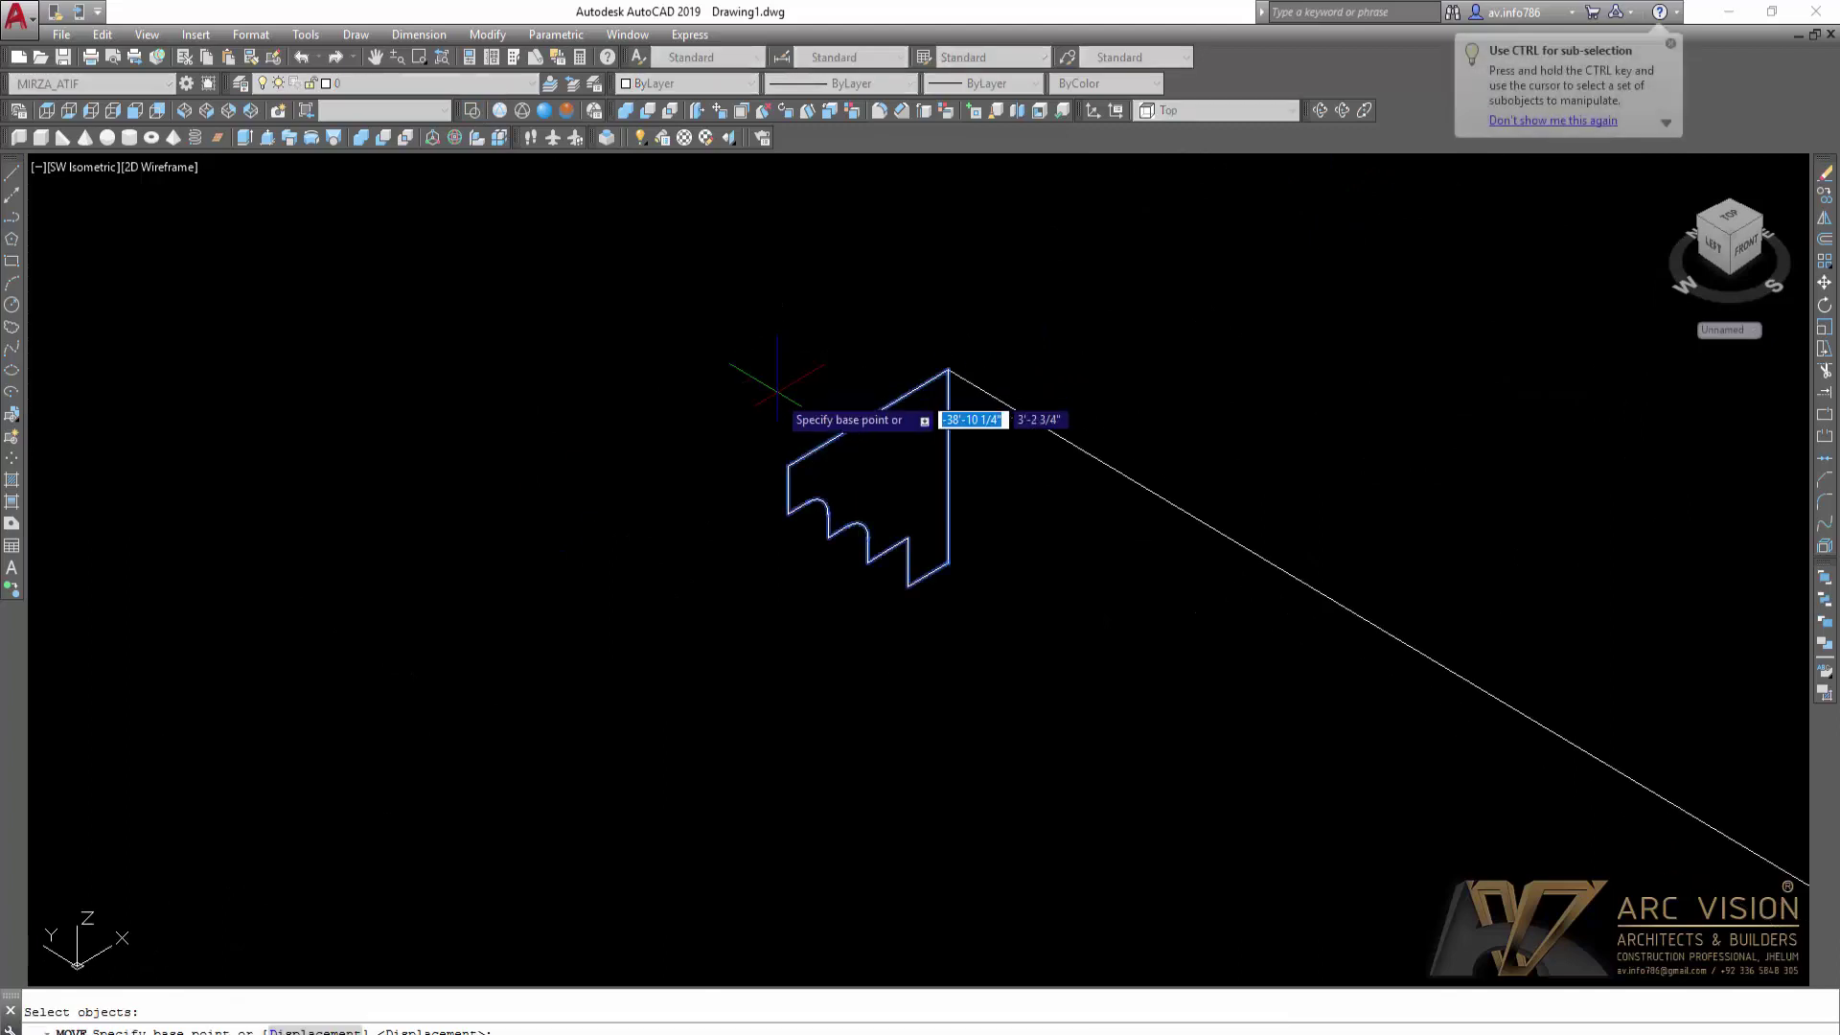
left_click(788, 467)
left_click(948, 372)
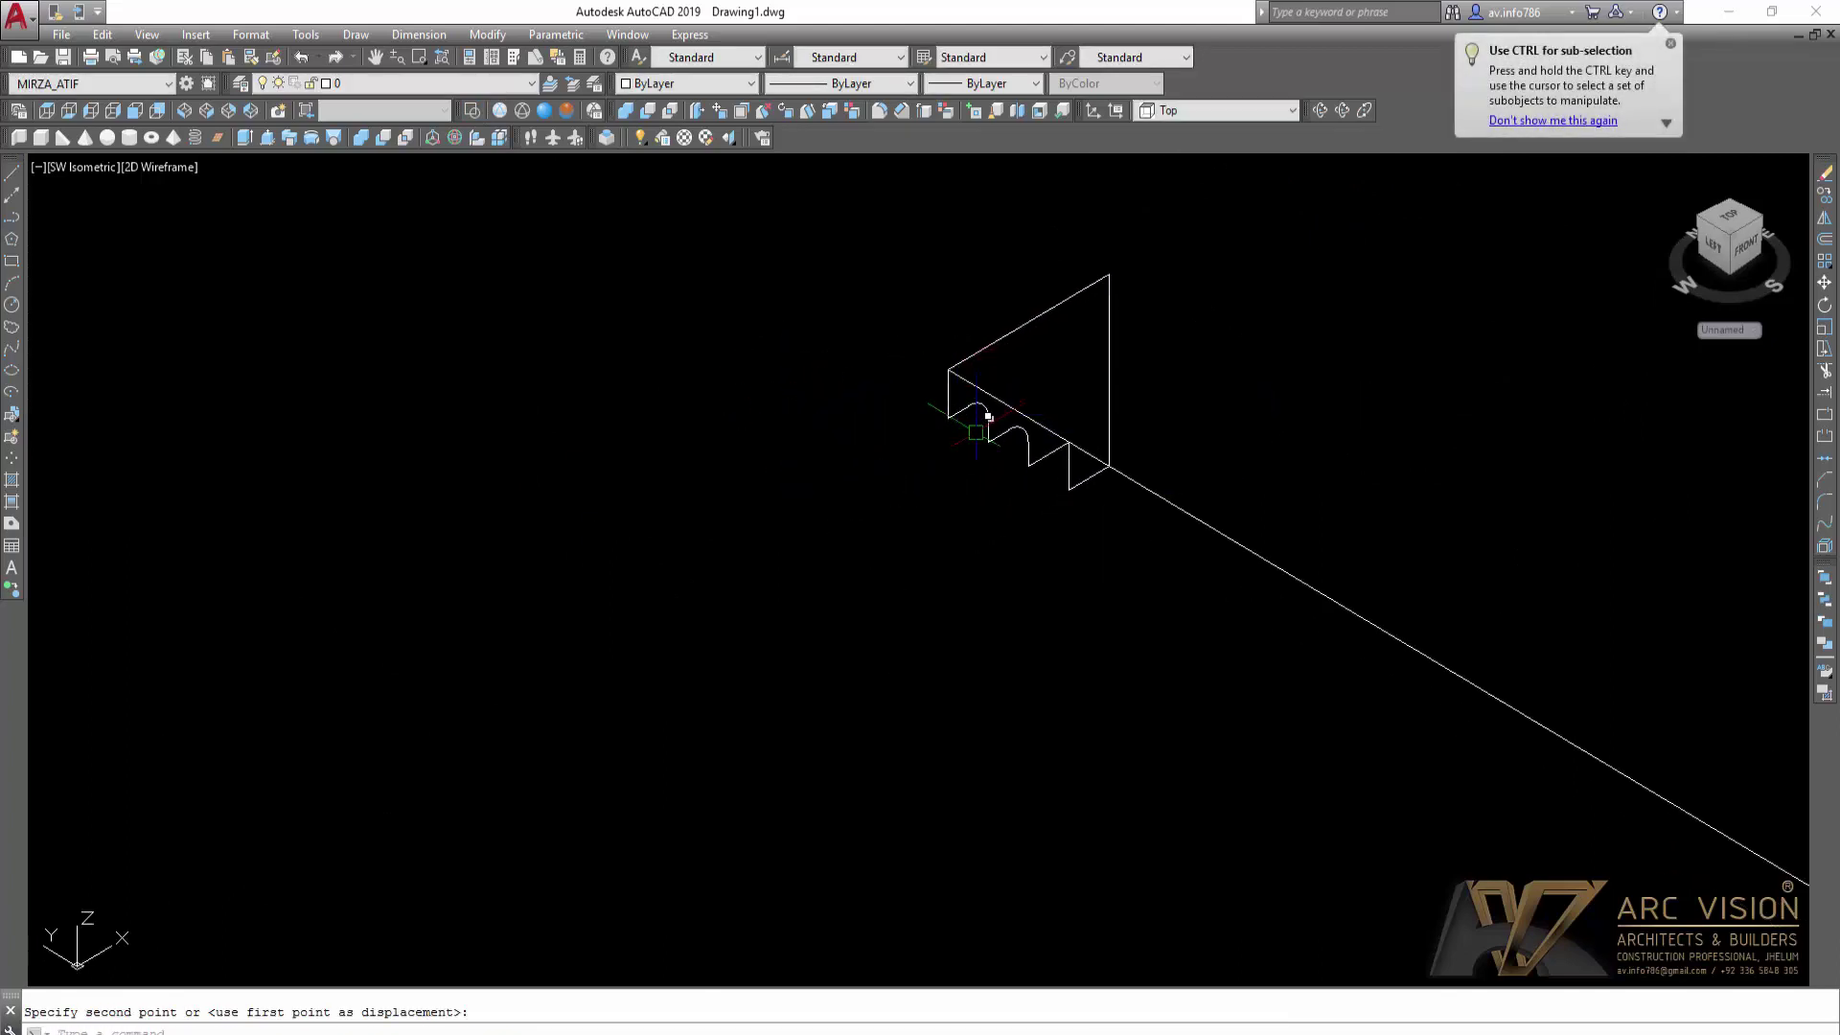
scroll(728, 428, "down", 2)
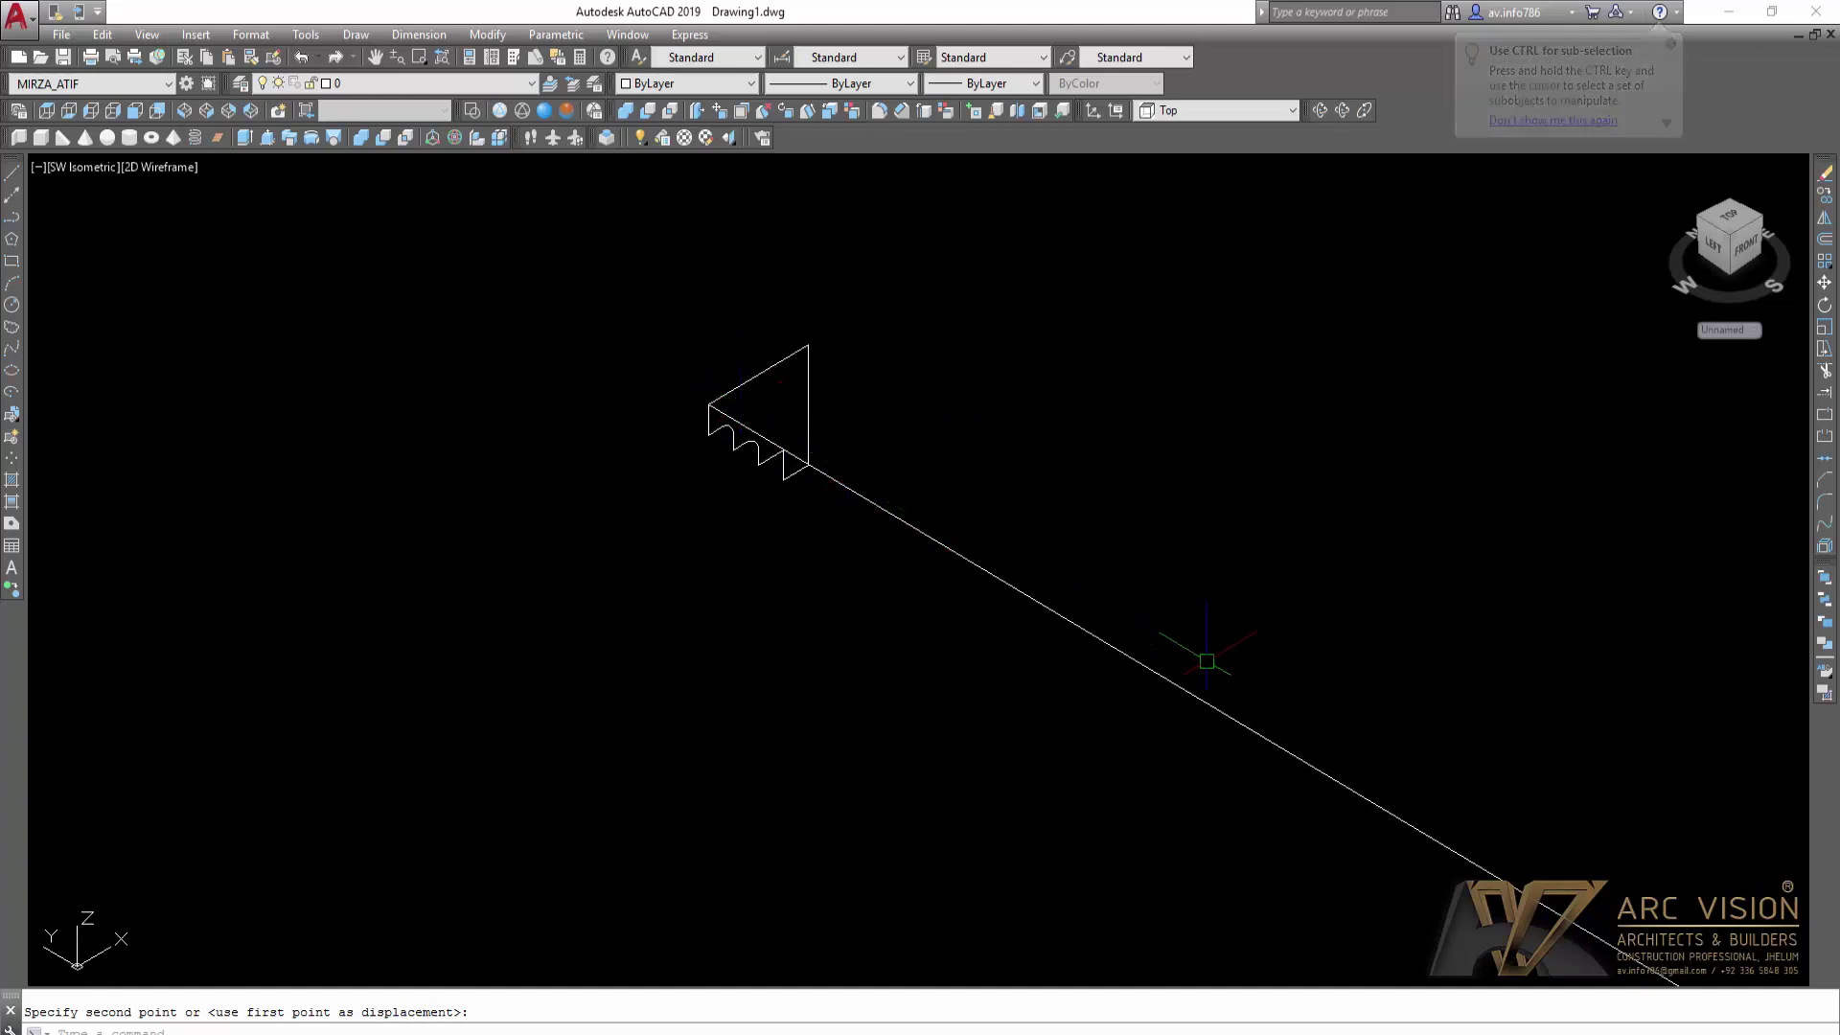
Step: Move the profile back so that its upper back corner sits on the end of the L-shaped path
scroll(750, 407, "up", 3)
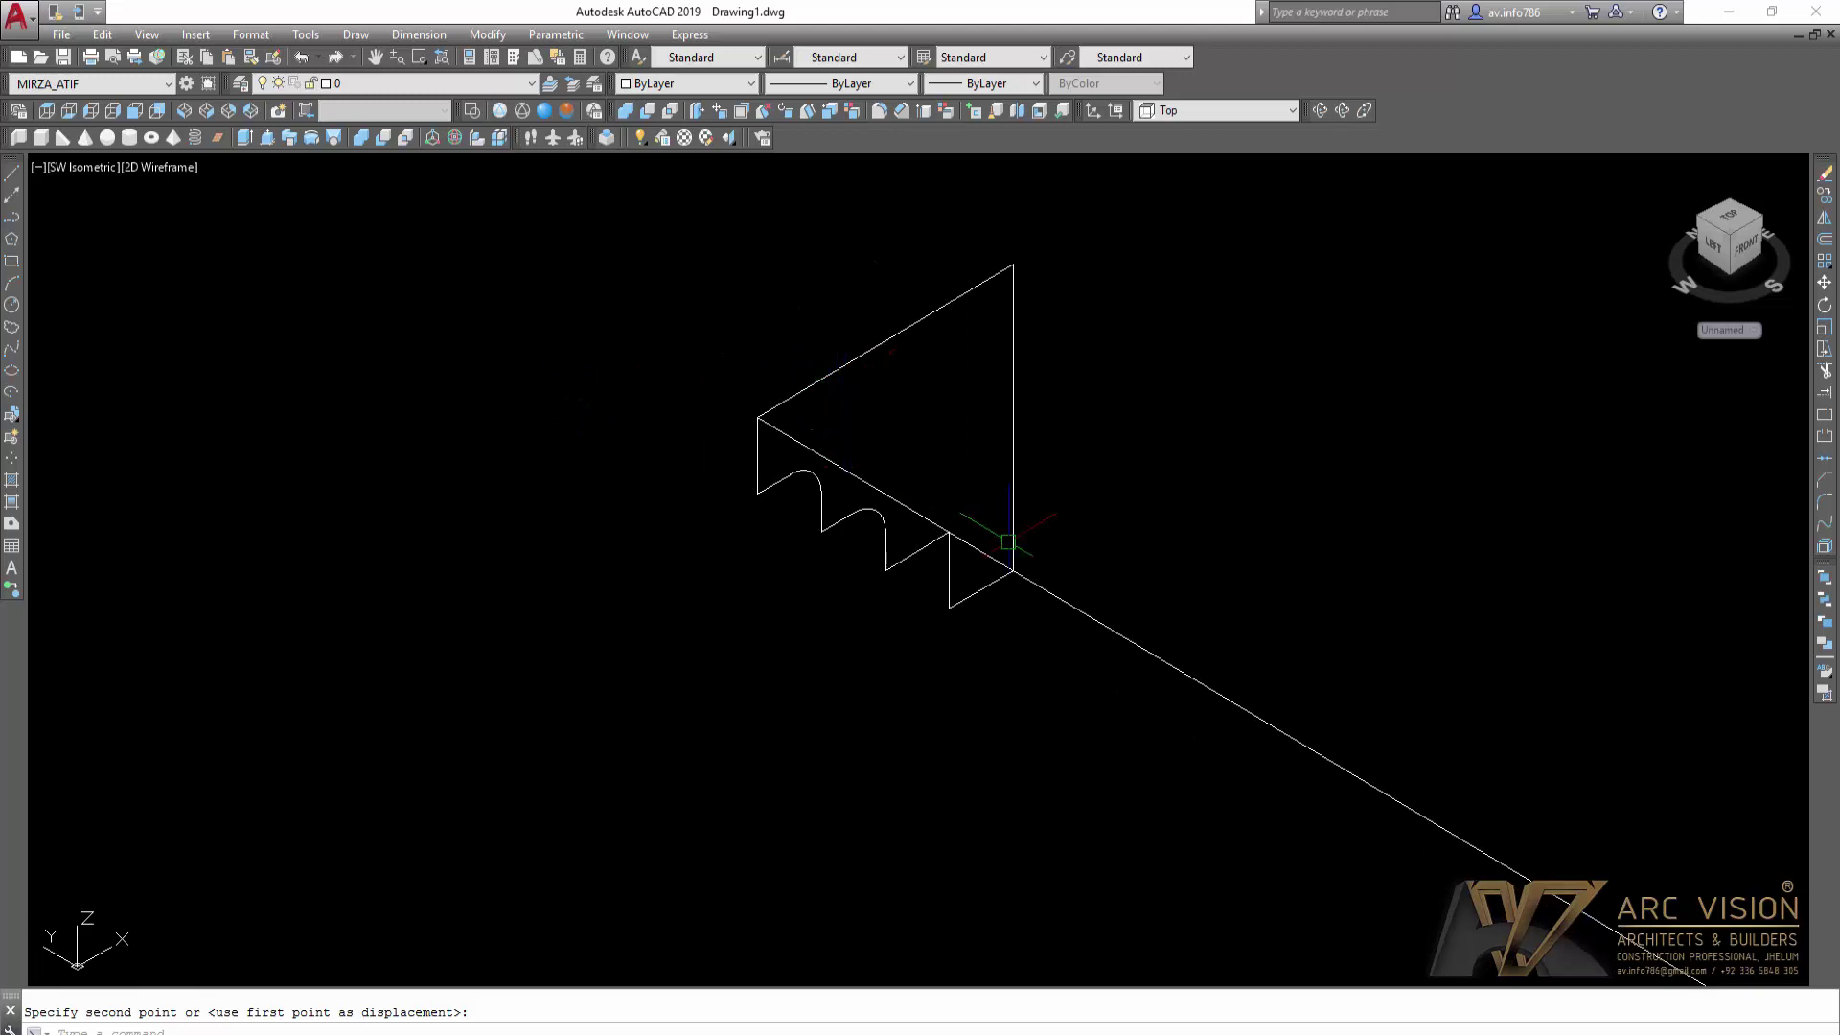
key("space")
left_click(1122, 405)
left_click(1004, 325)
key("space")
left_click(1014, 265)
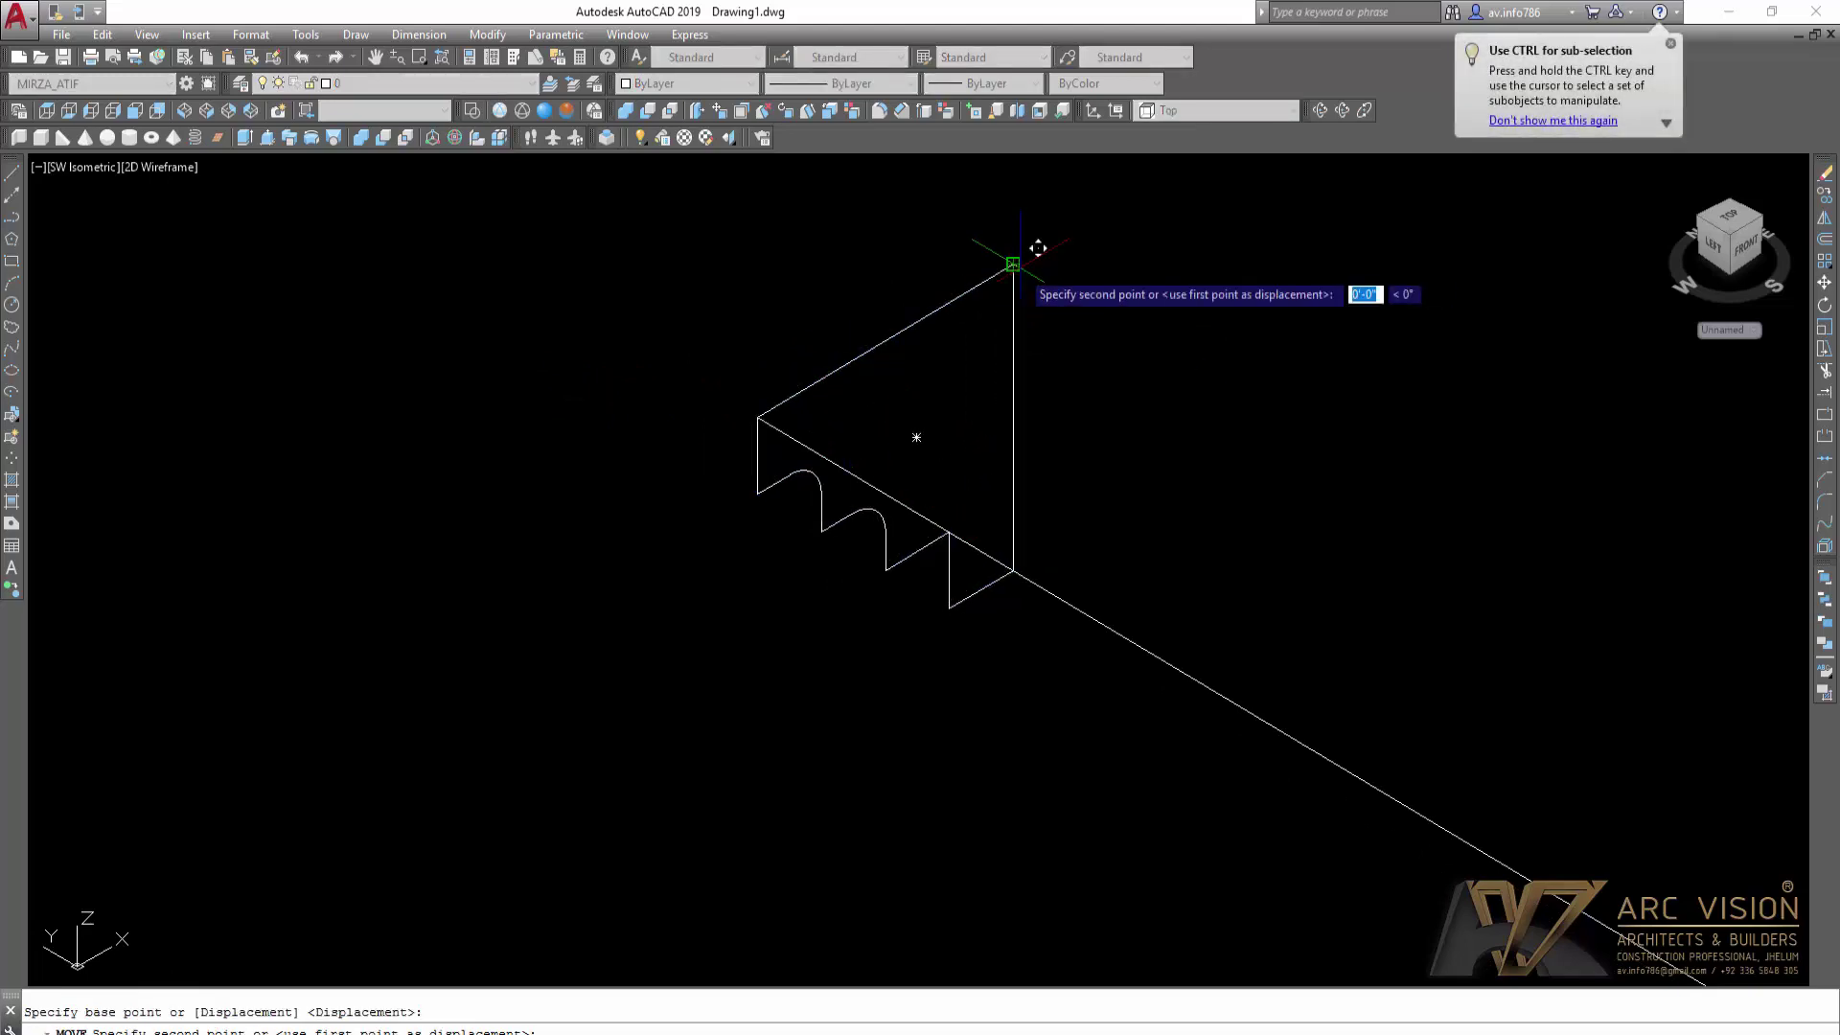
left_click(759, 417)
key("Escape")
scroll(683, 353, "down", 3)
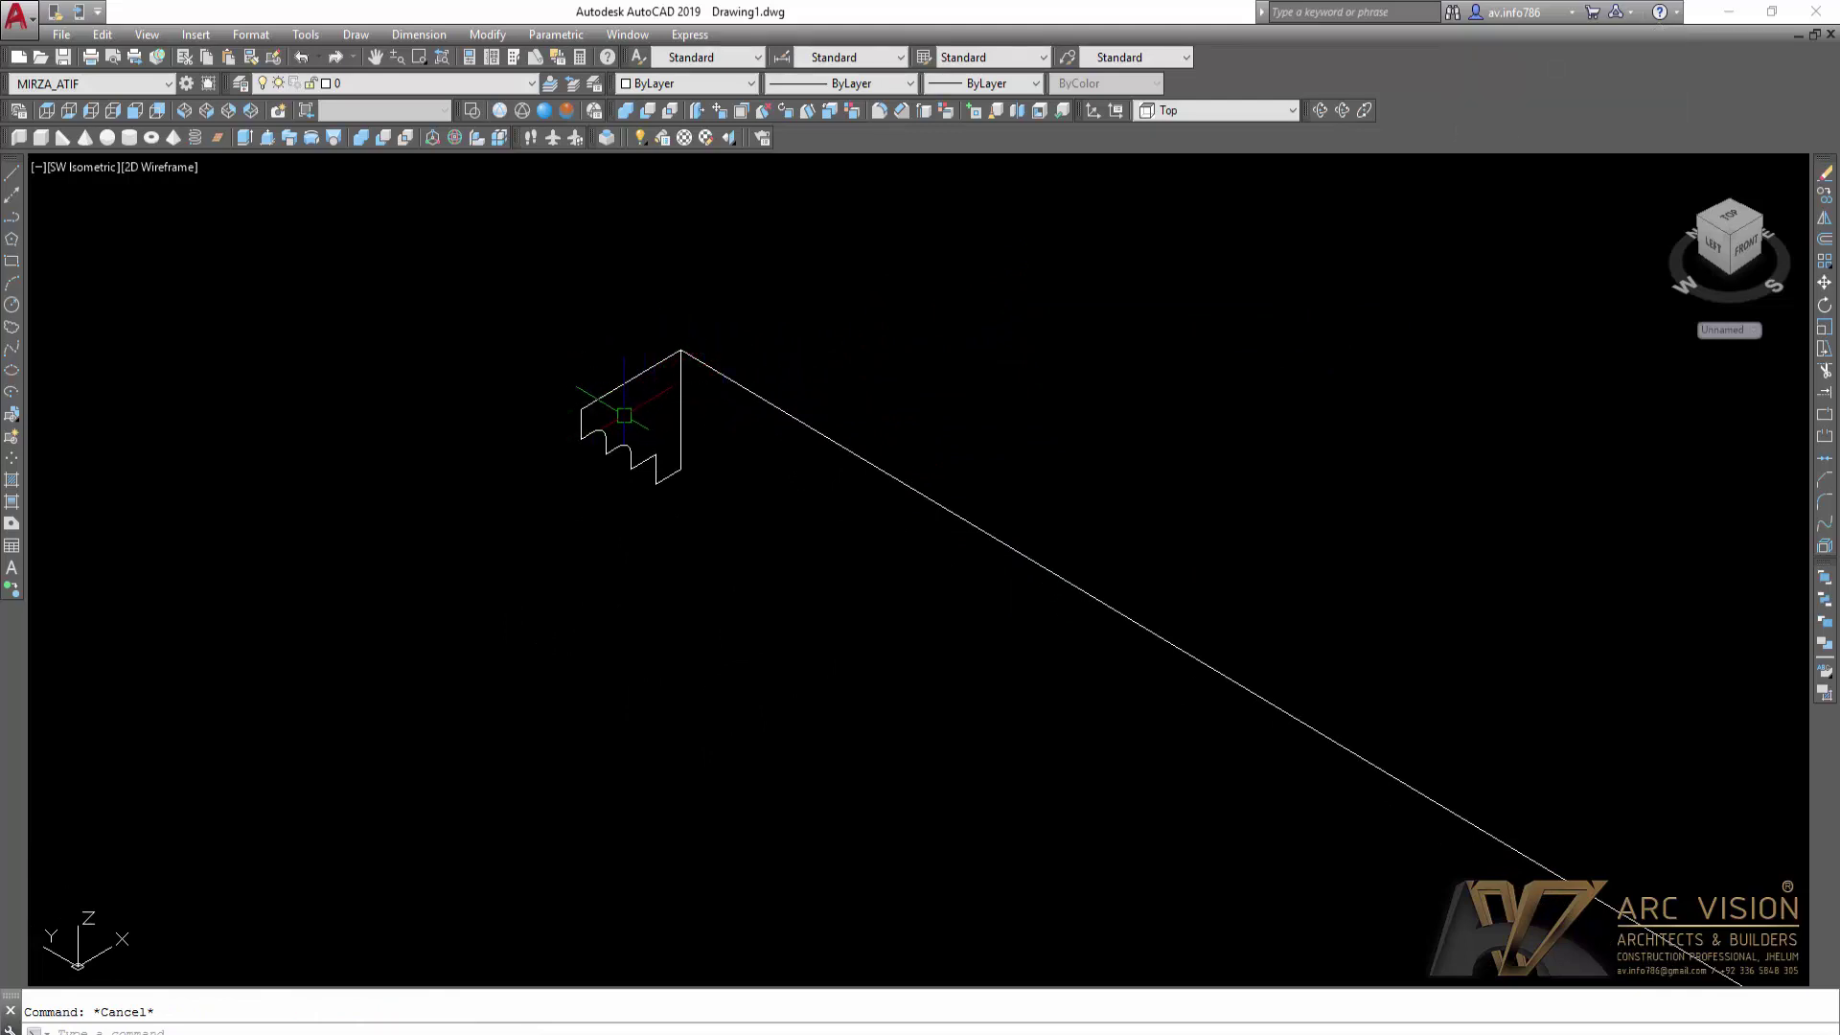
Step: Extrude the moulding profile with the Path option along the L-shaped path it sits on
scroll(624, 423, "up", 2)
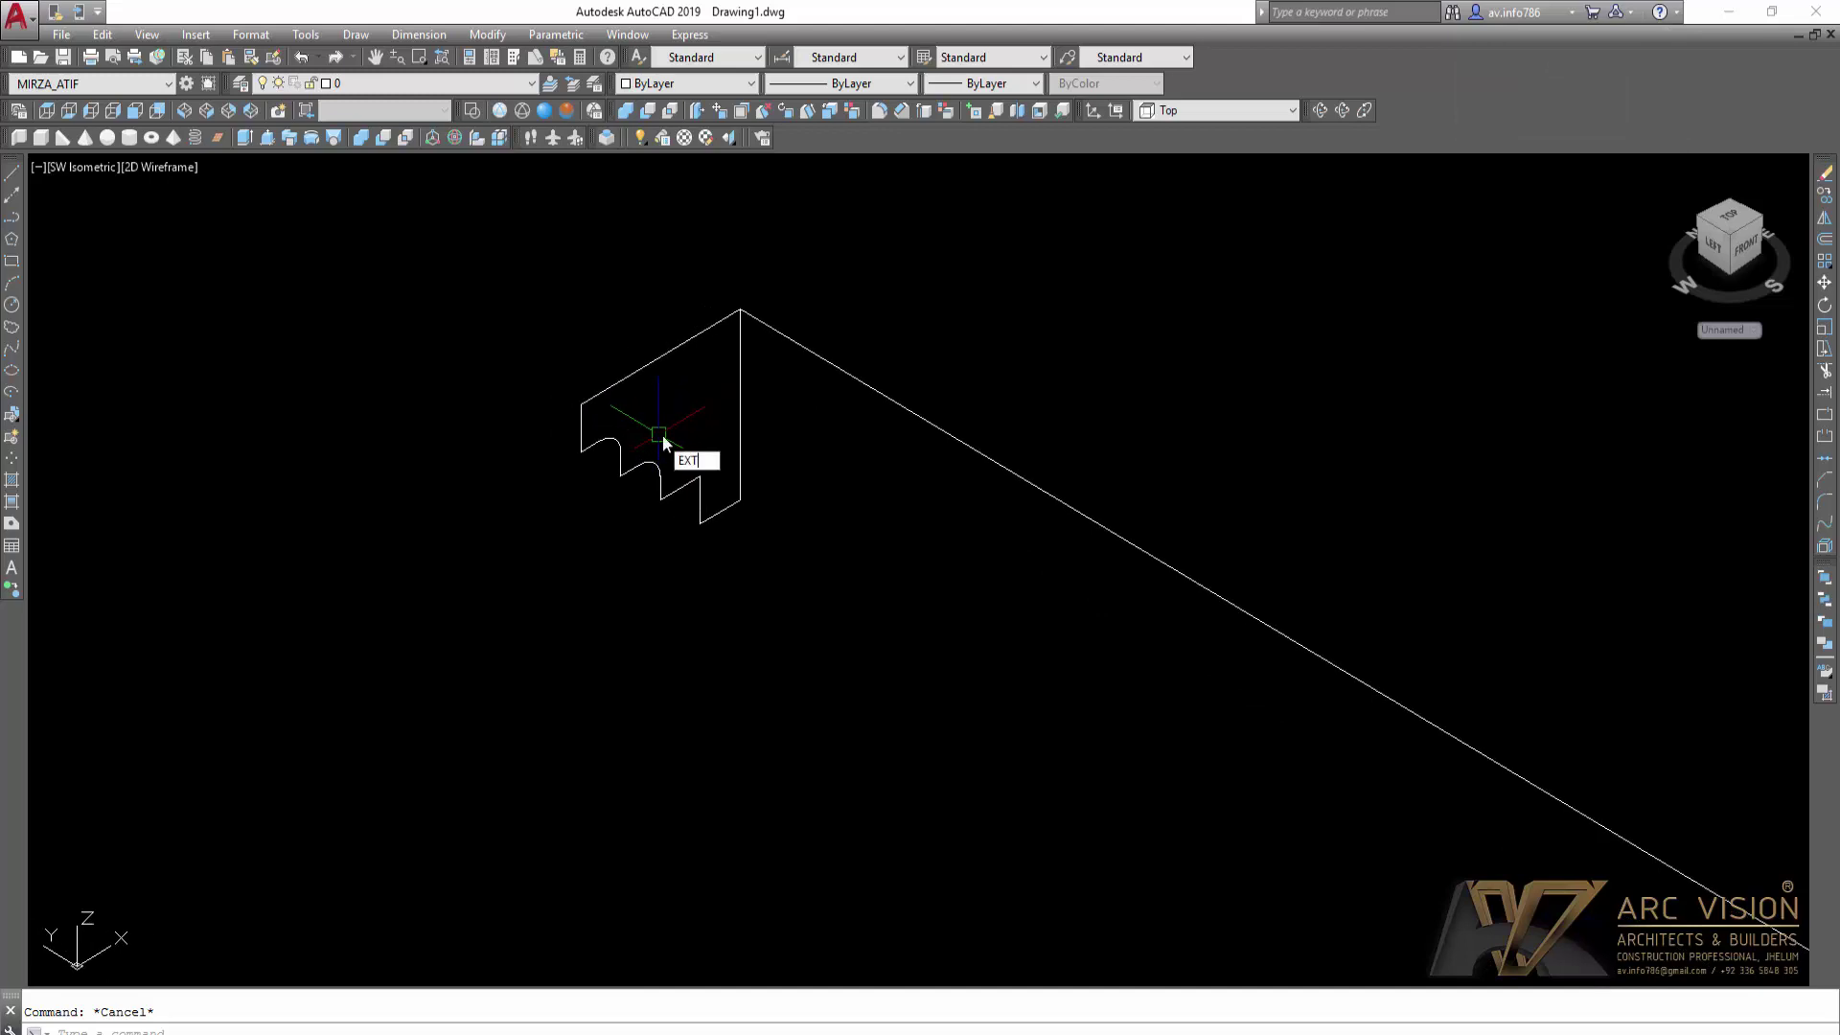
key("Return")
left_click(645, 368)
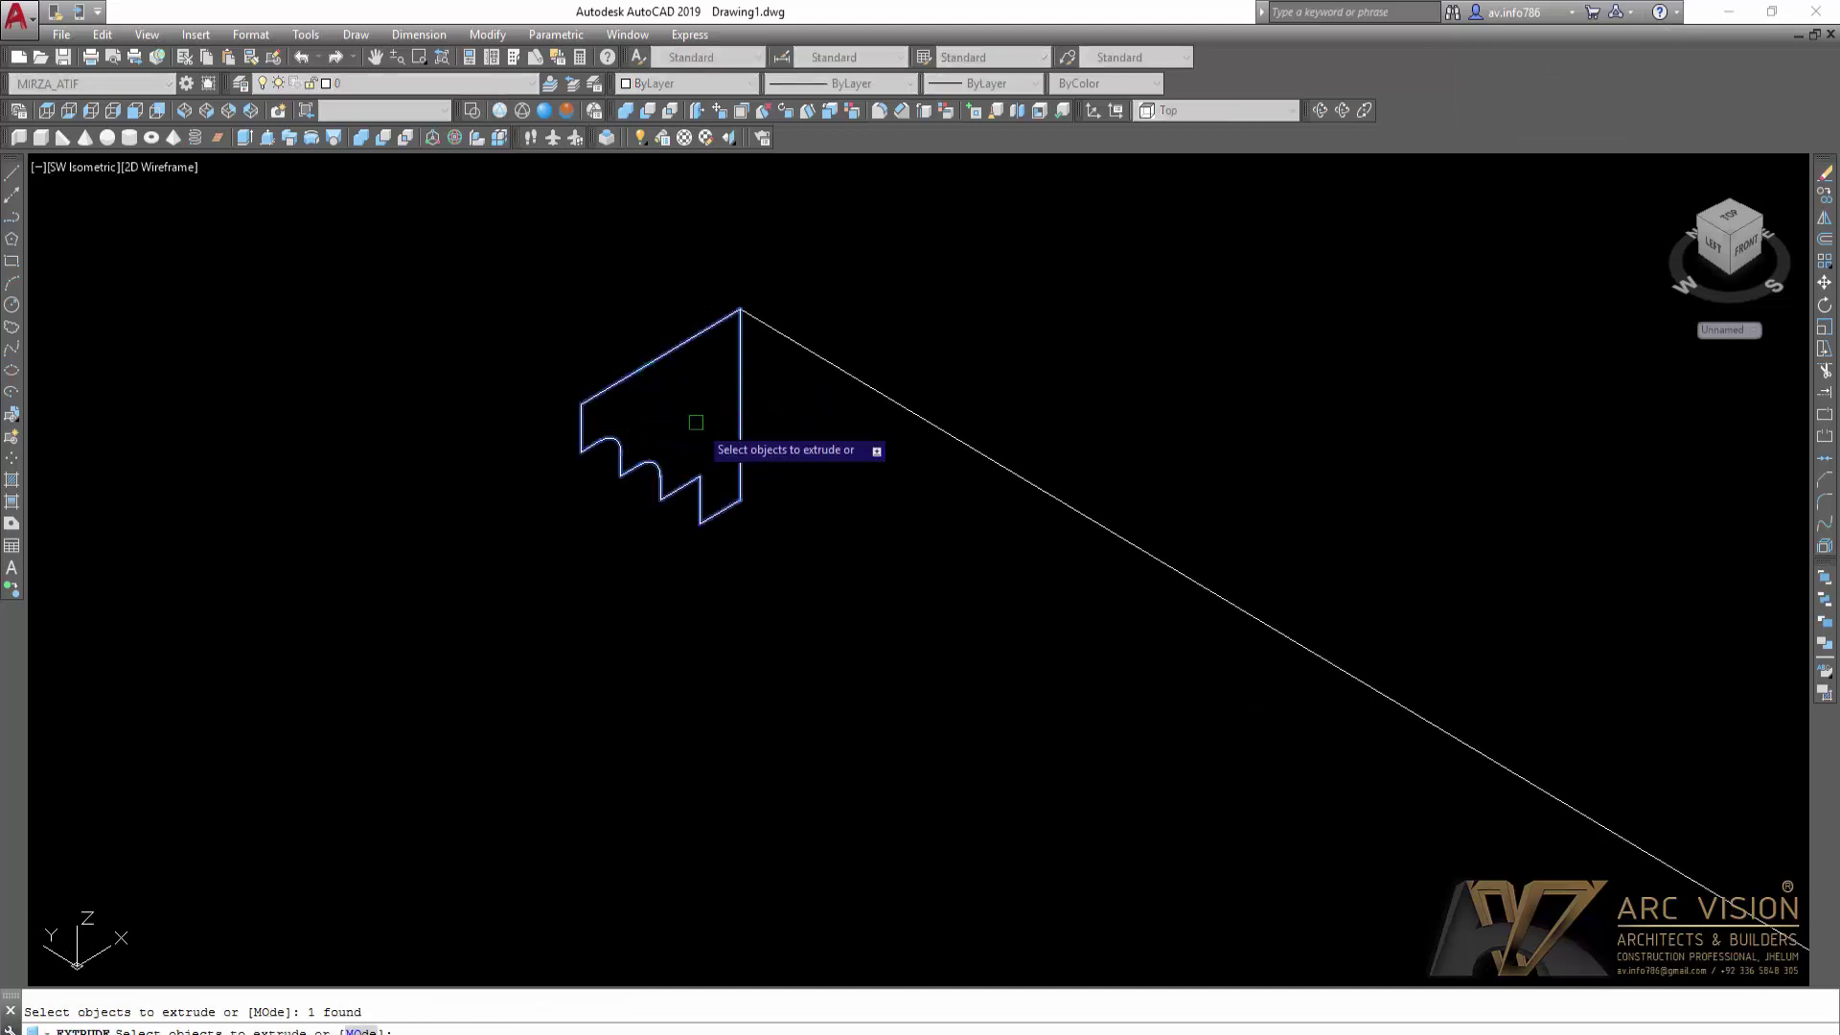
right_click(787, 451)
left_click(801, 466)
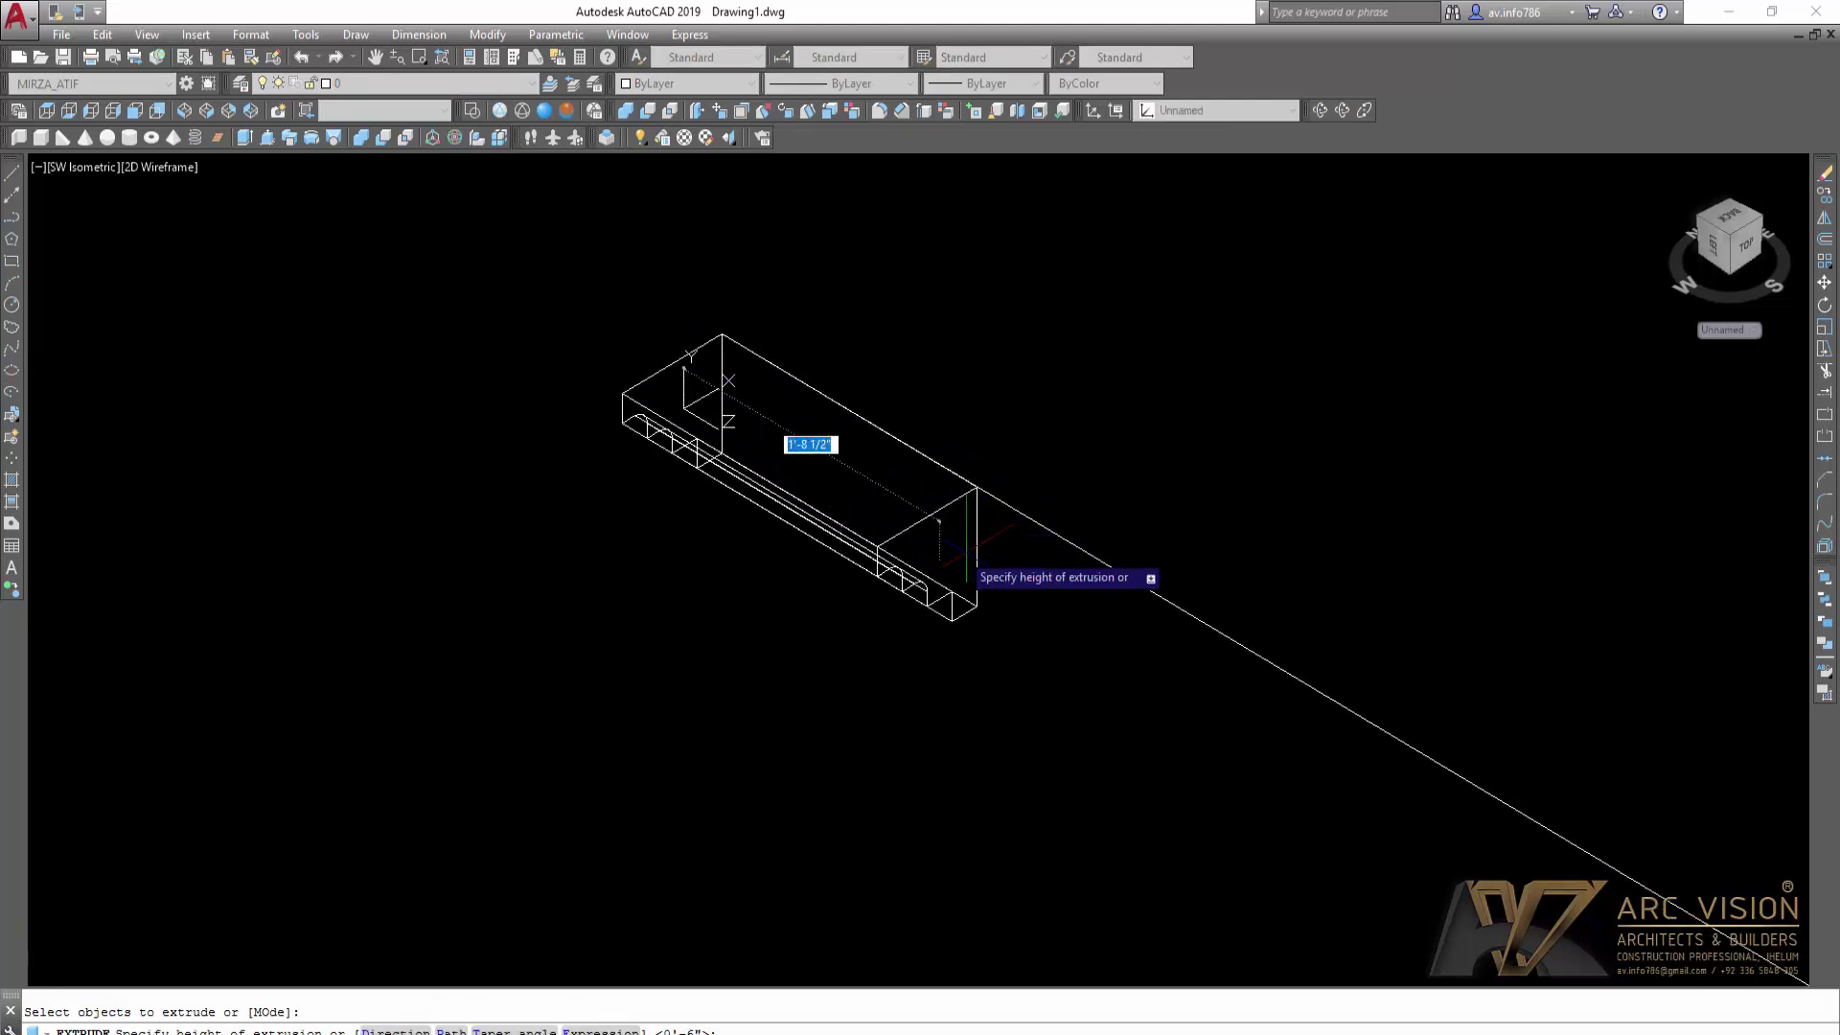
scroll(968, 555, "down", 4)
mouse_move(975, 563)
middle_mouse_down()
mouse_move(875, 538)
mouse_move(518, 370)
middle_mouse_up()
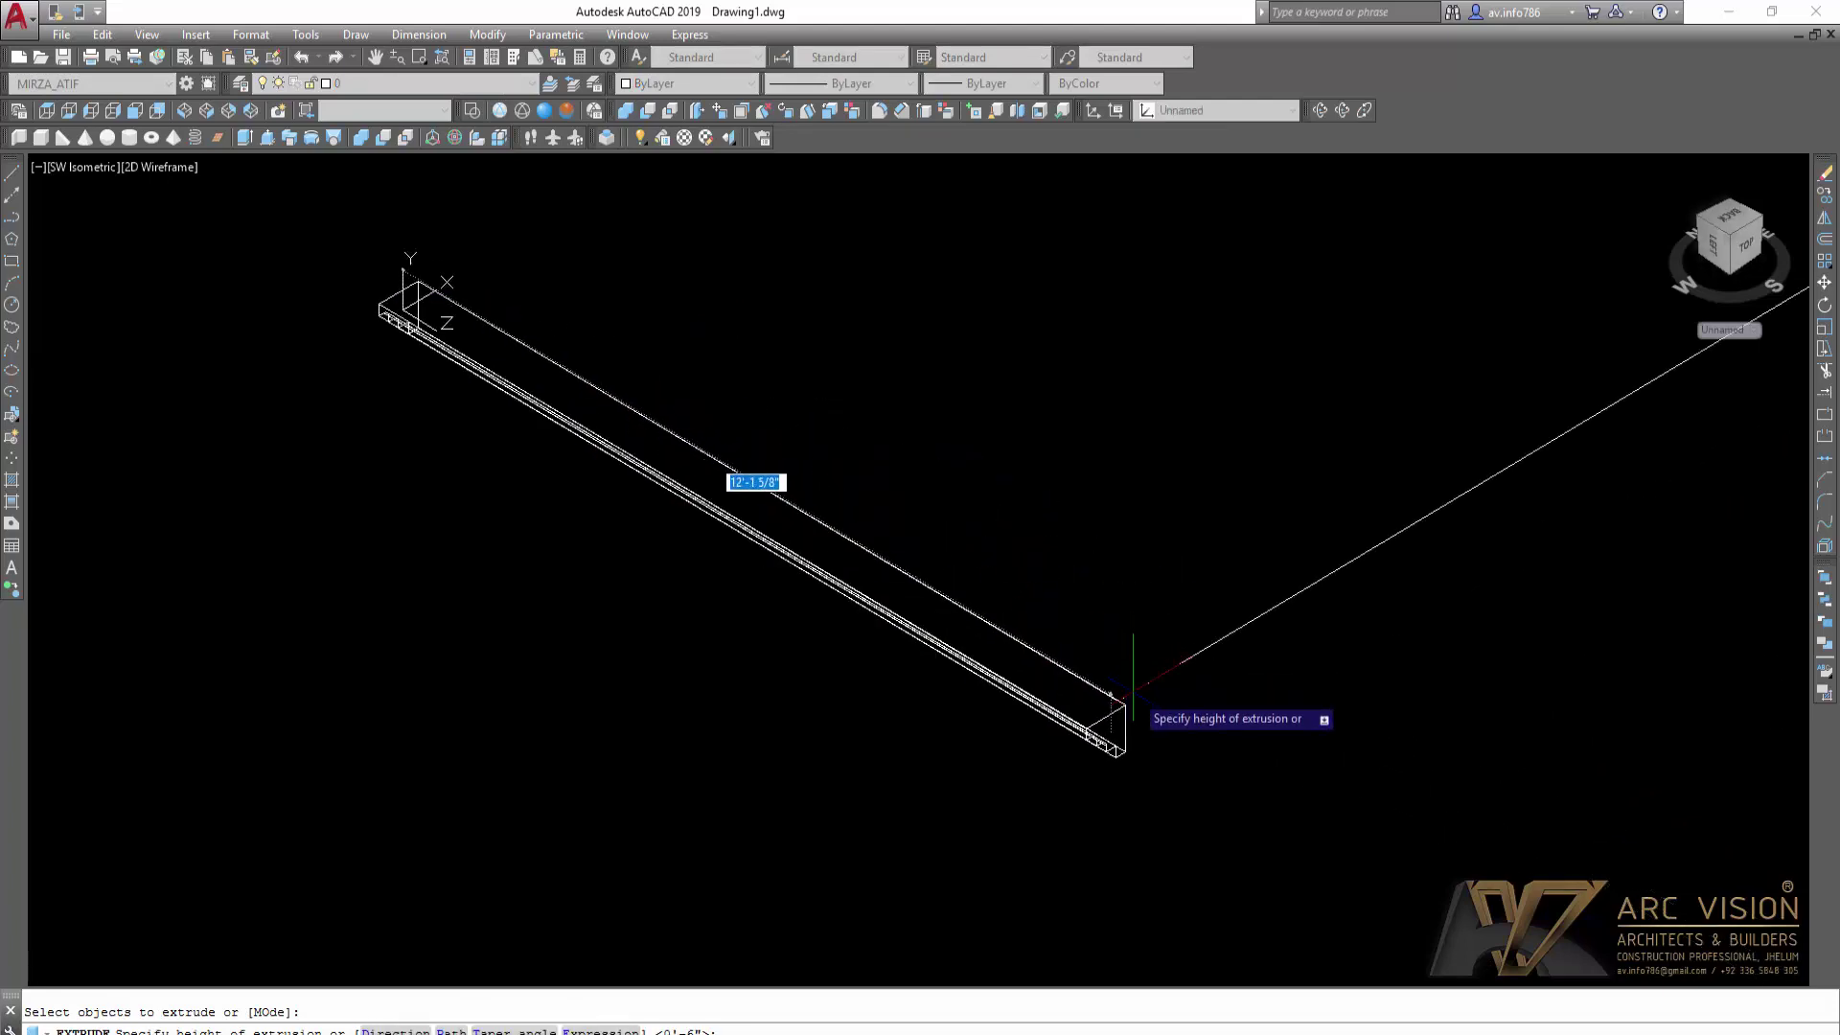
scroll(427, 369, "up", 5)
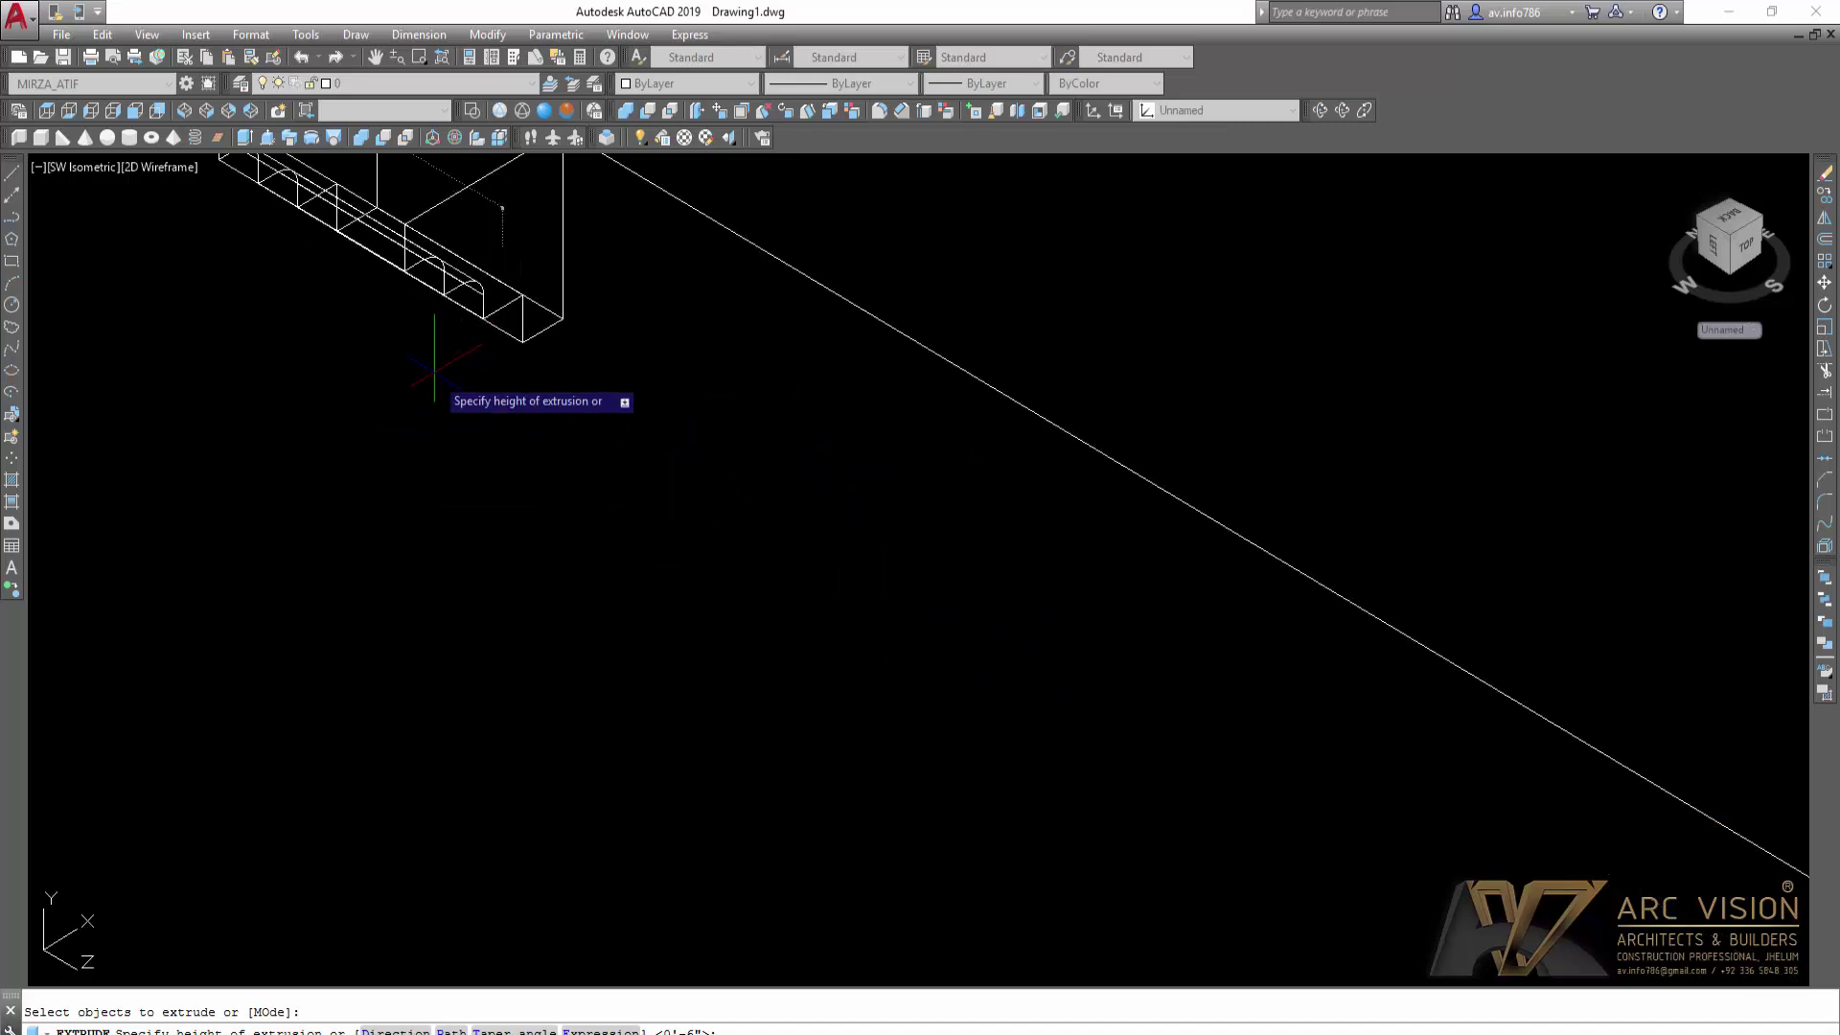
middle_click_drag(432, 370, 588, 432)
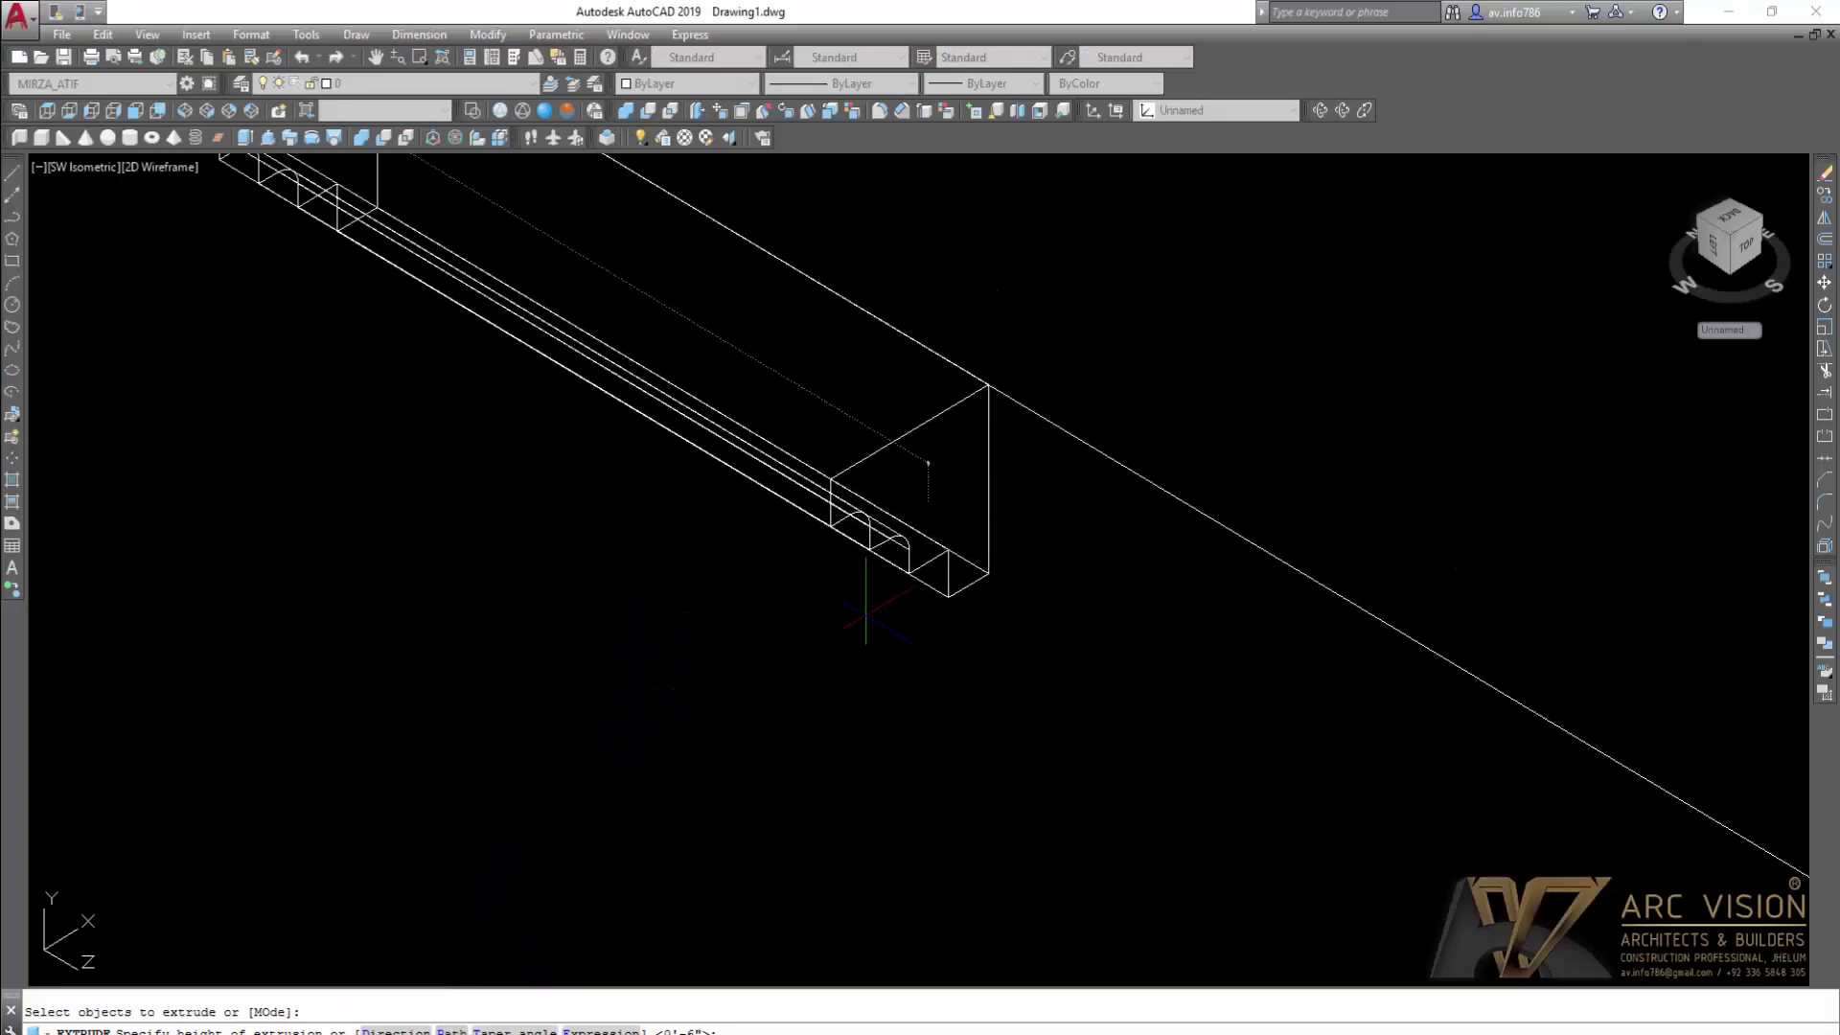
type("P")
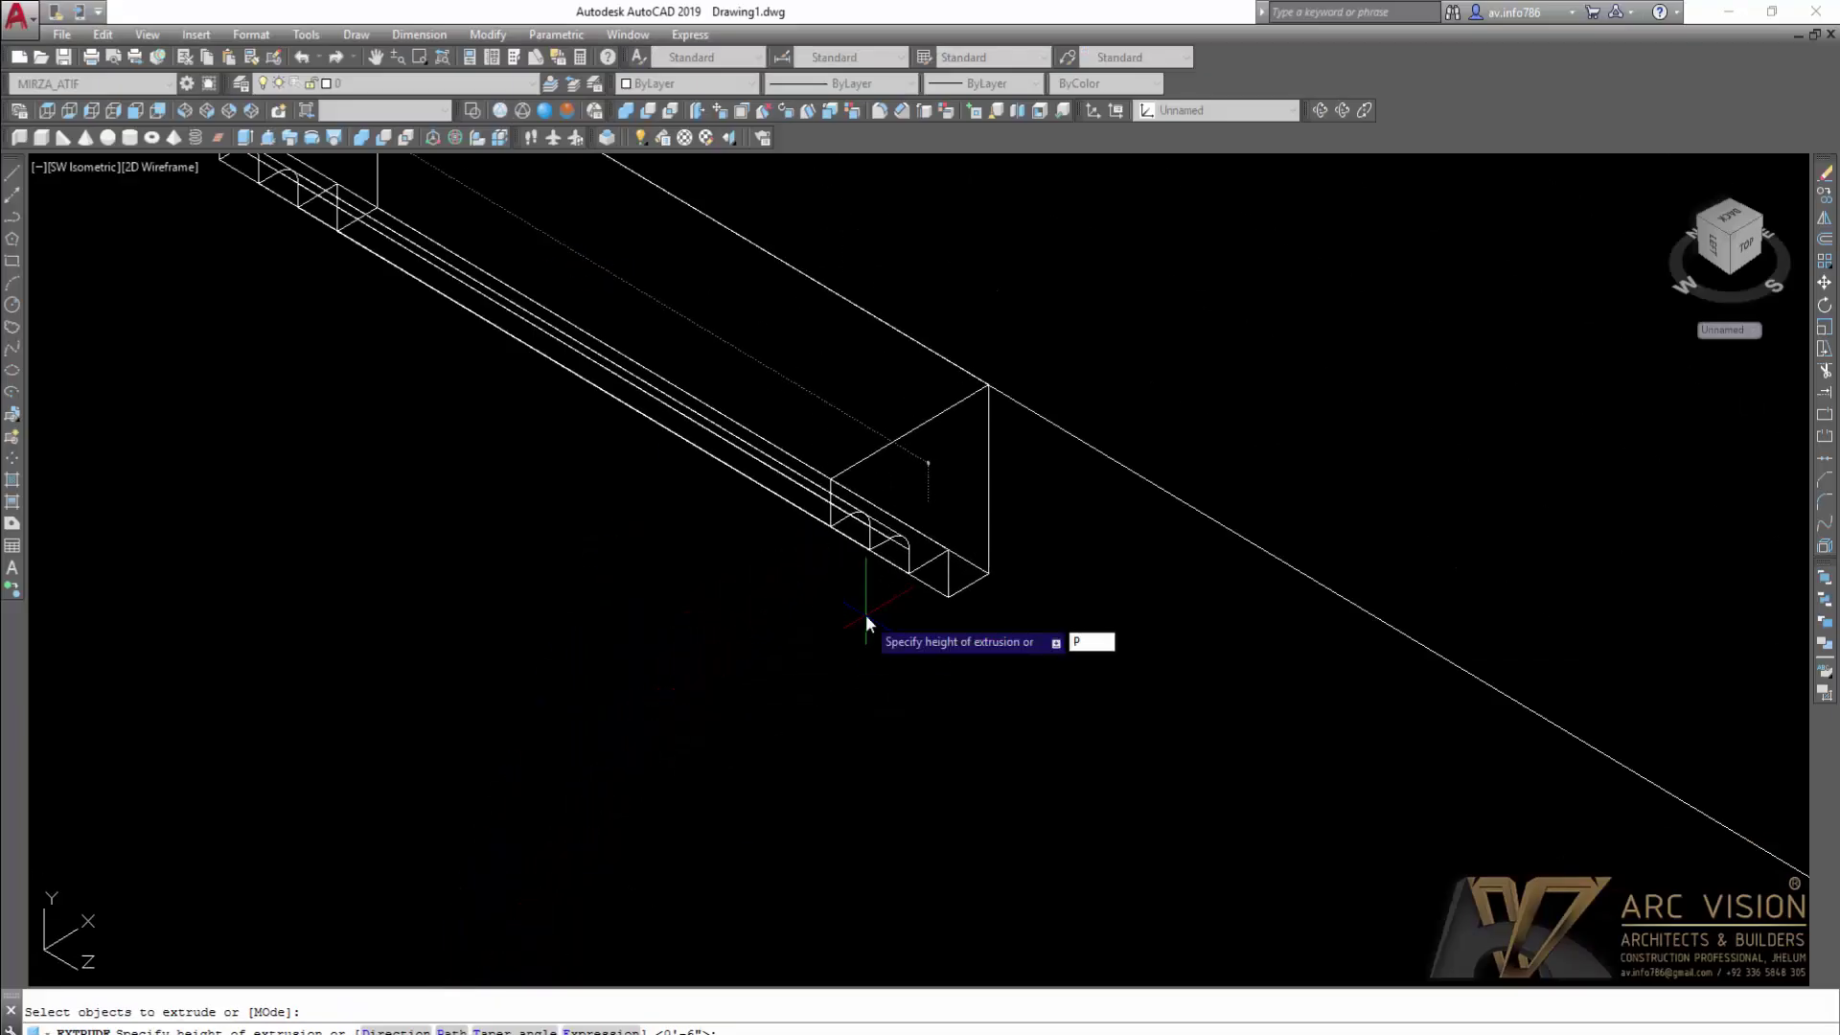
key("Return")
scroll(865, 613, "down", 5)
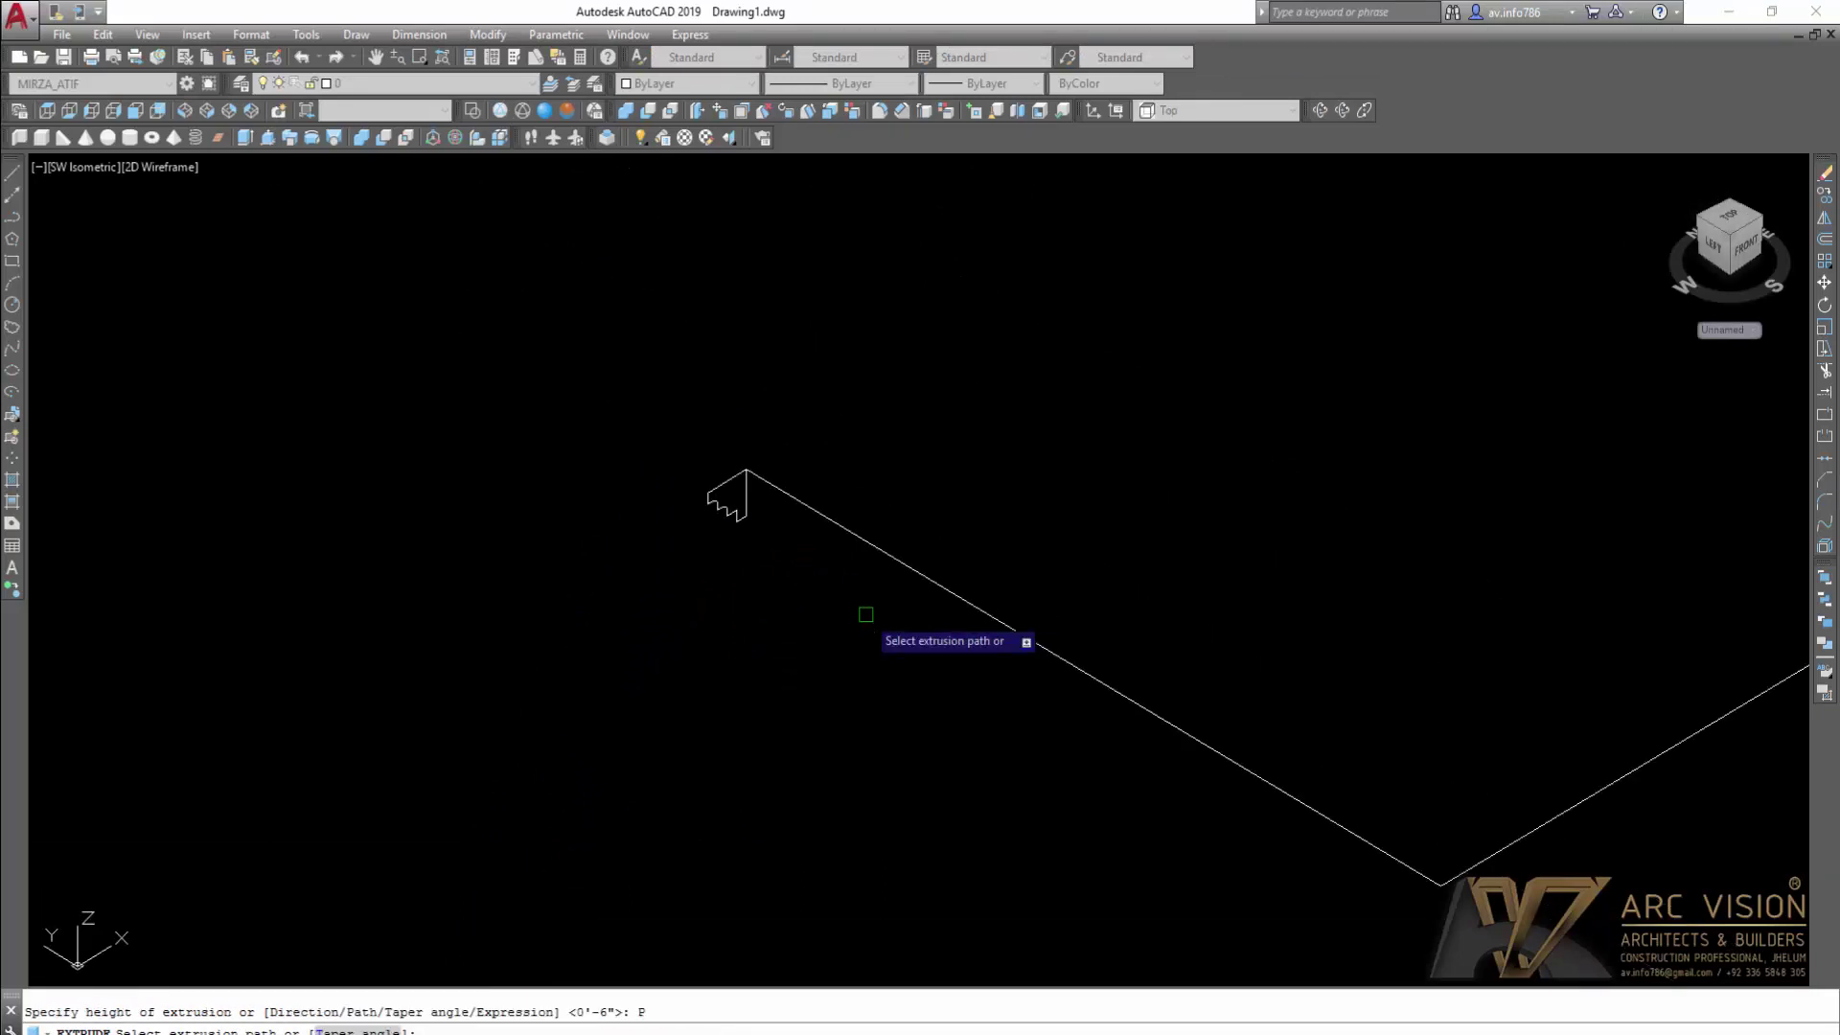
left_click(928, 582)
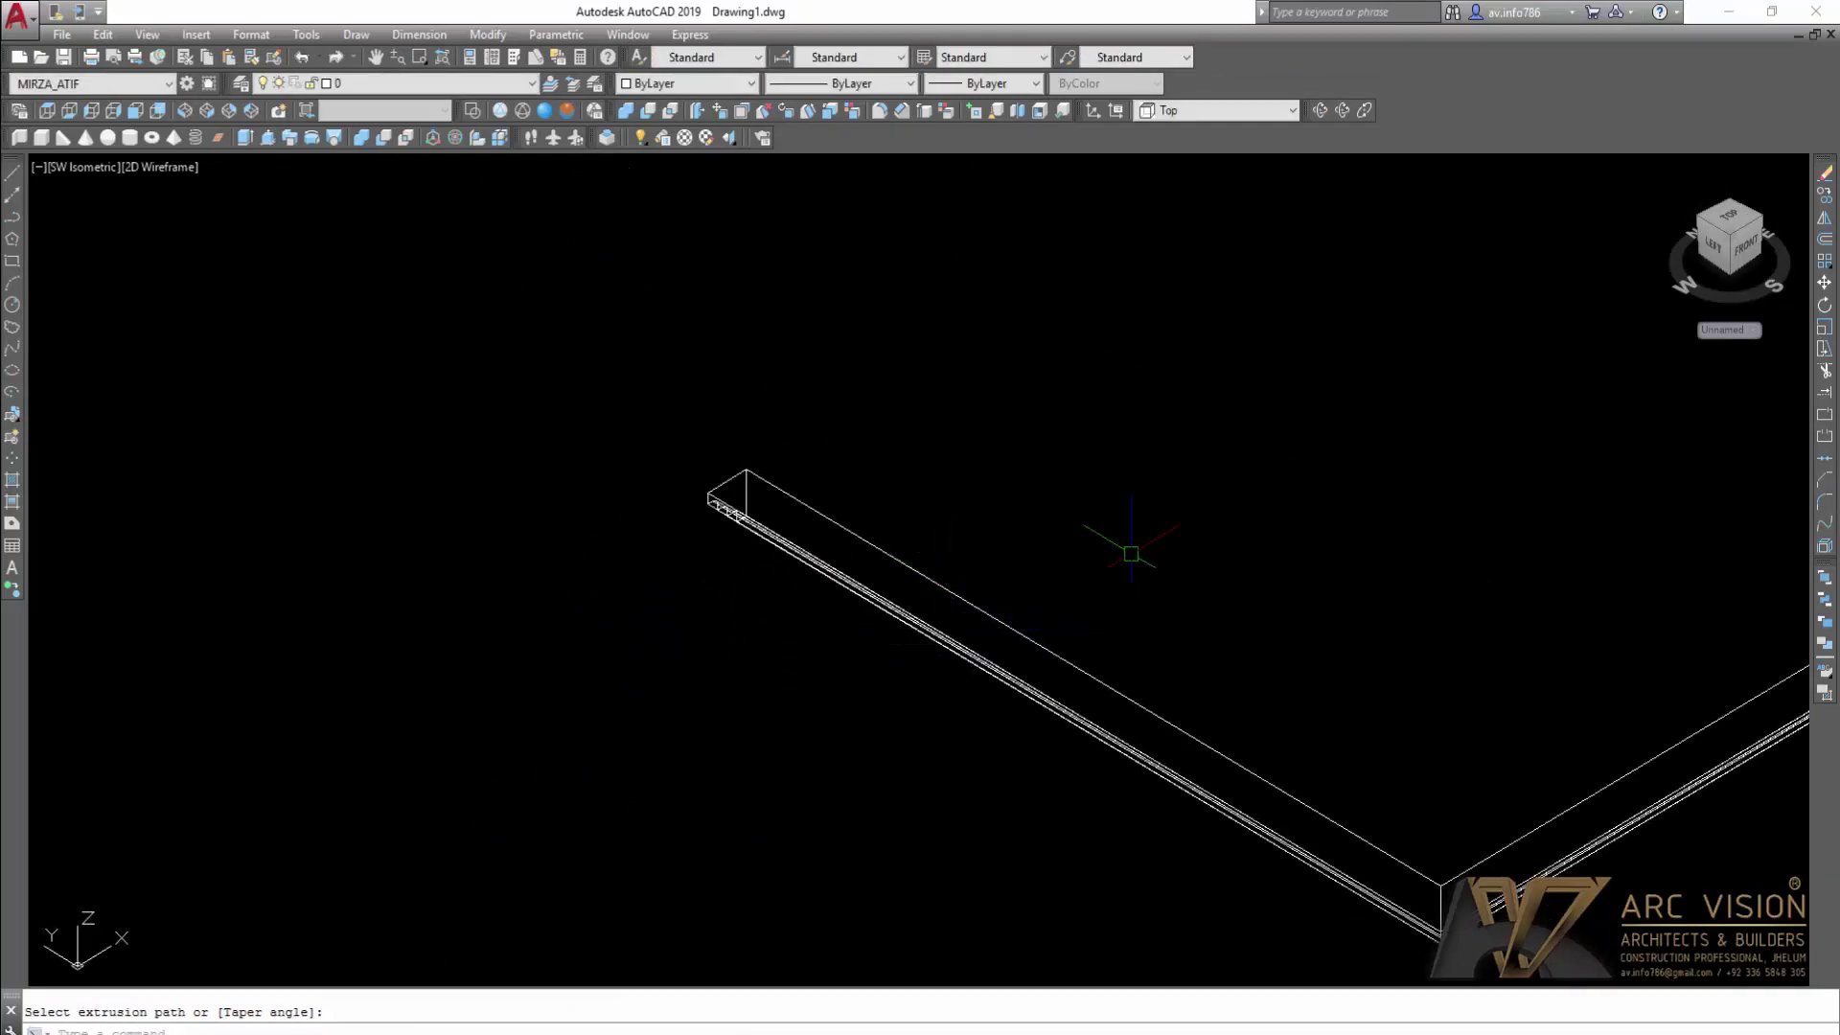
Step: Draw two separate lines forming an L in the free area in front of the extruded moulding
scroll(945, 608, "down", 3)
scroll(1232, 731, "down", 2)
middle_click_drag(1232, 731, 1039, 699)
scroll(1045, 738, "up", 2)
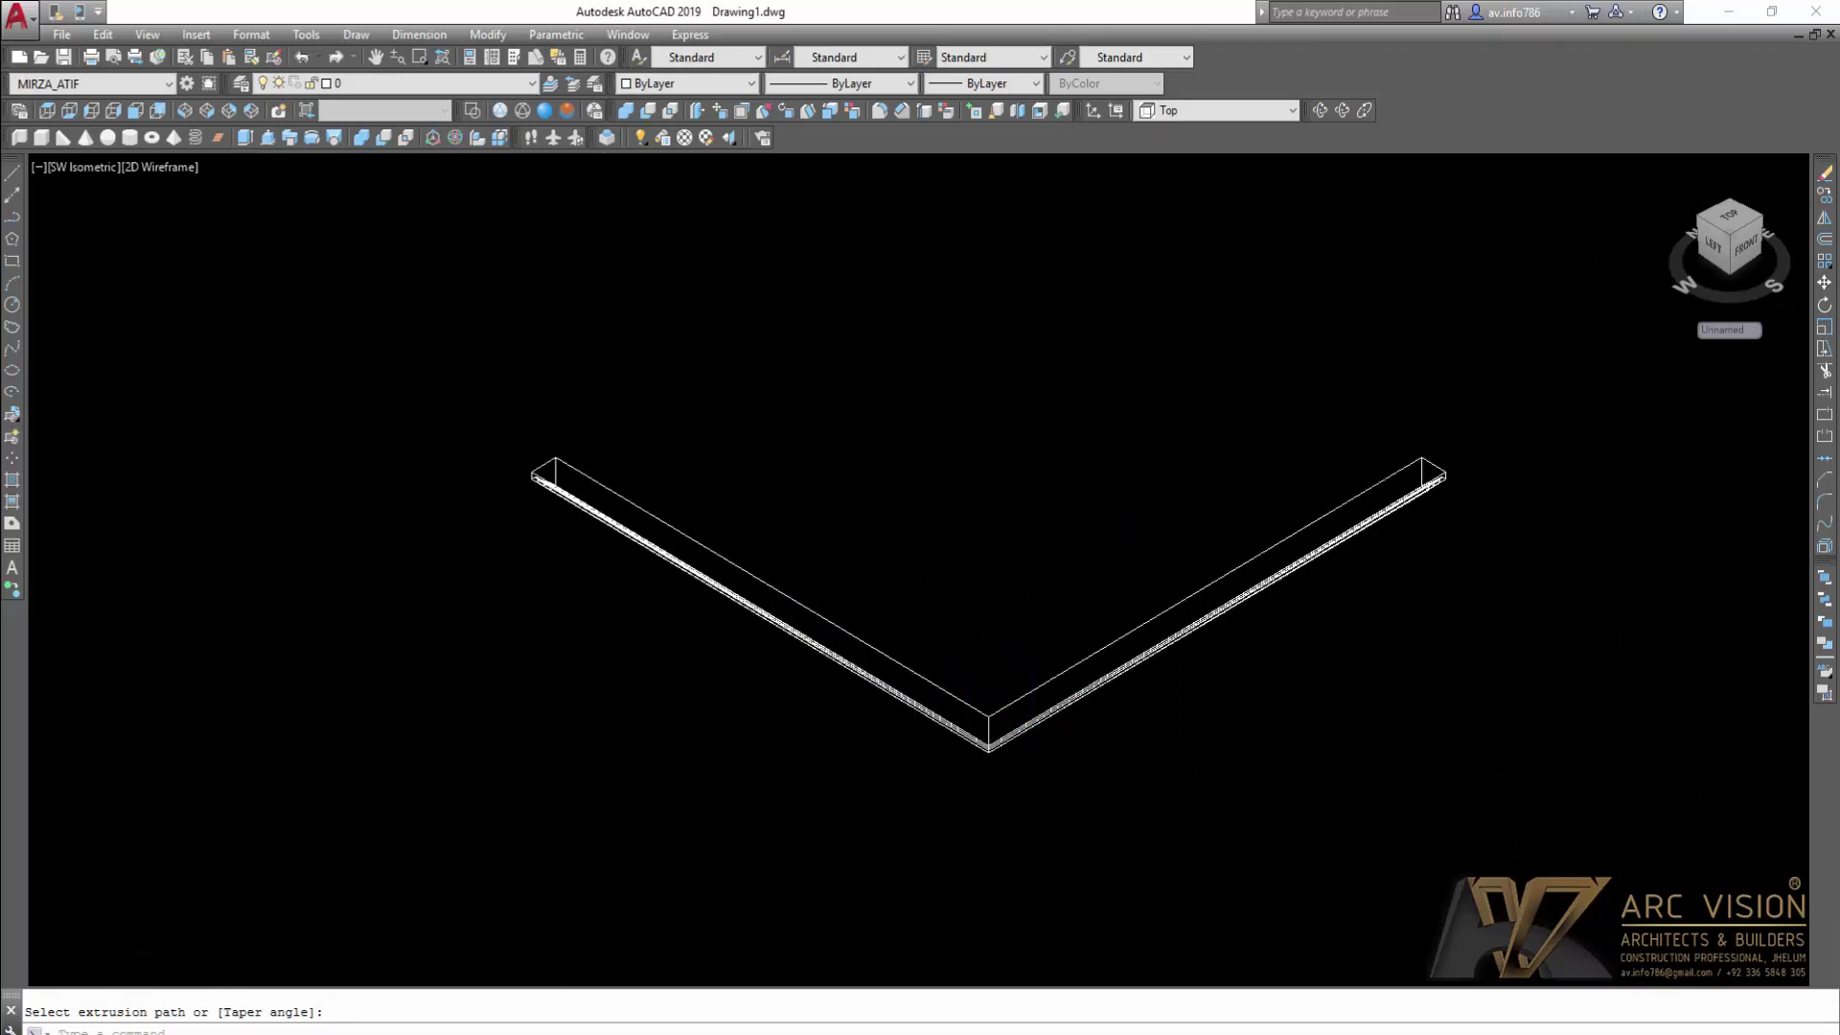
scroll(1032, 718, "up", 2)
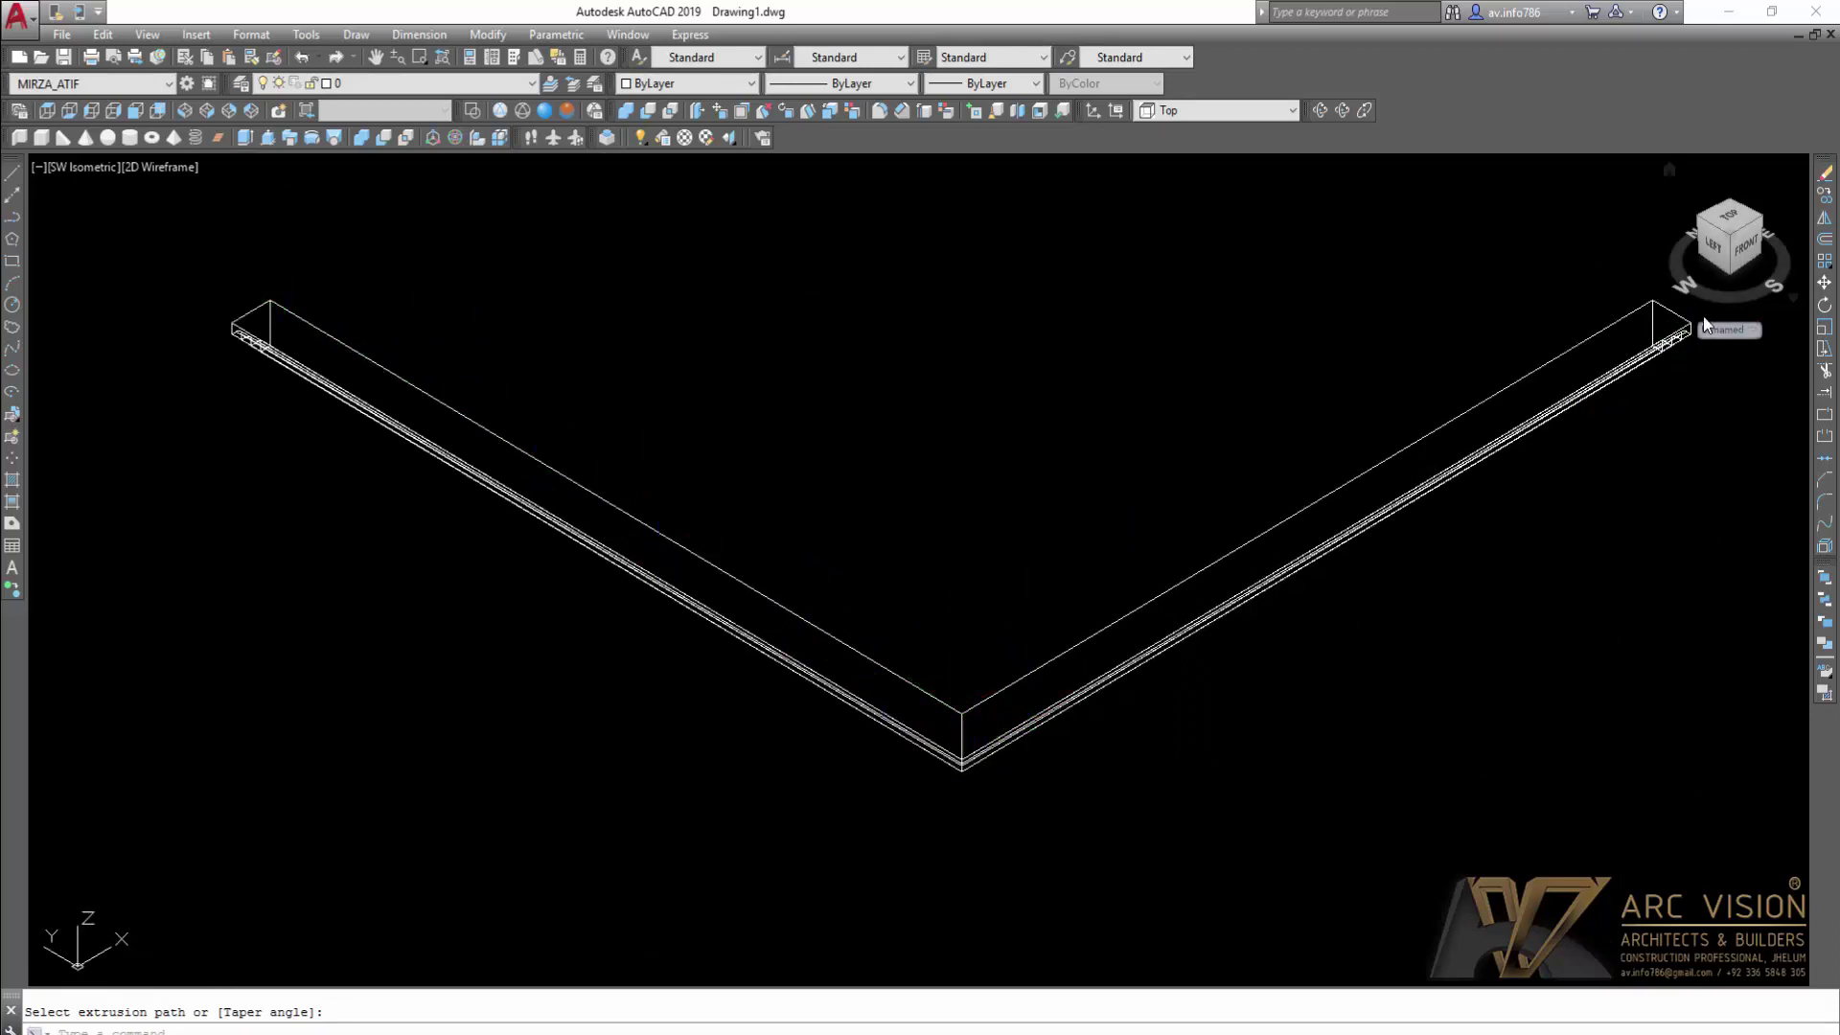
scroll(1109, 731, "down", 4)
key("Return")
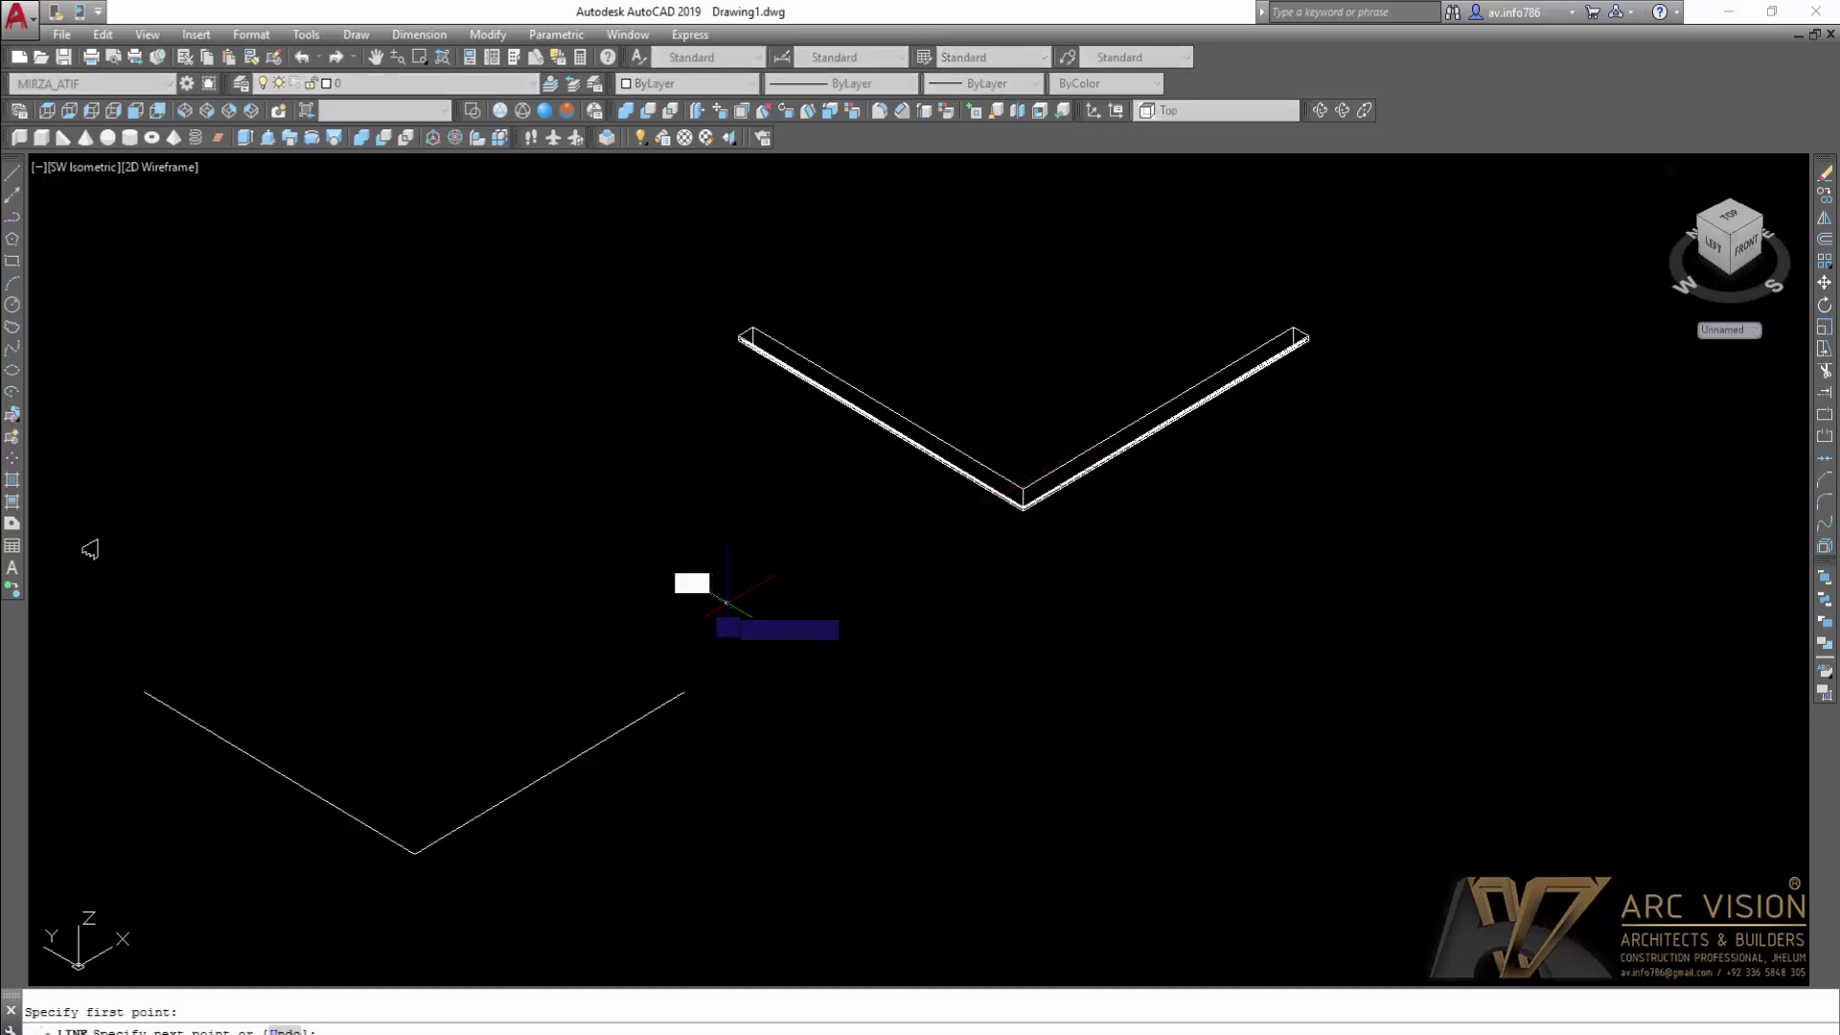
left_click(725, 604)
left_click(1117, 839)
left_click(1502, 606)
key("Escape")
Step: Compare the two separately drawn lines with the neighbouring L-shaped path by selecting a segment of each
left_click(1294, 735)
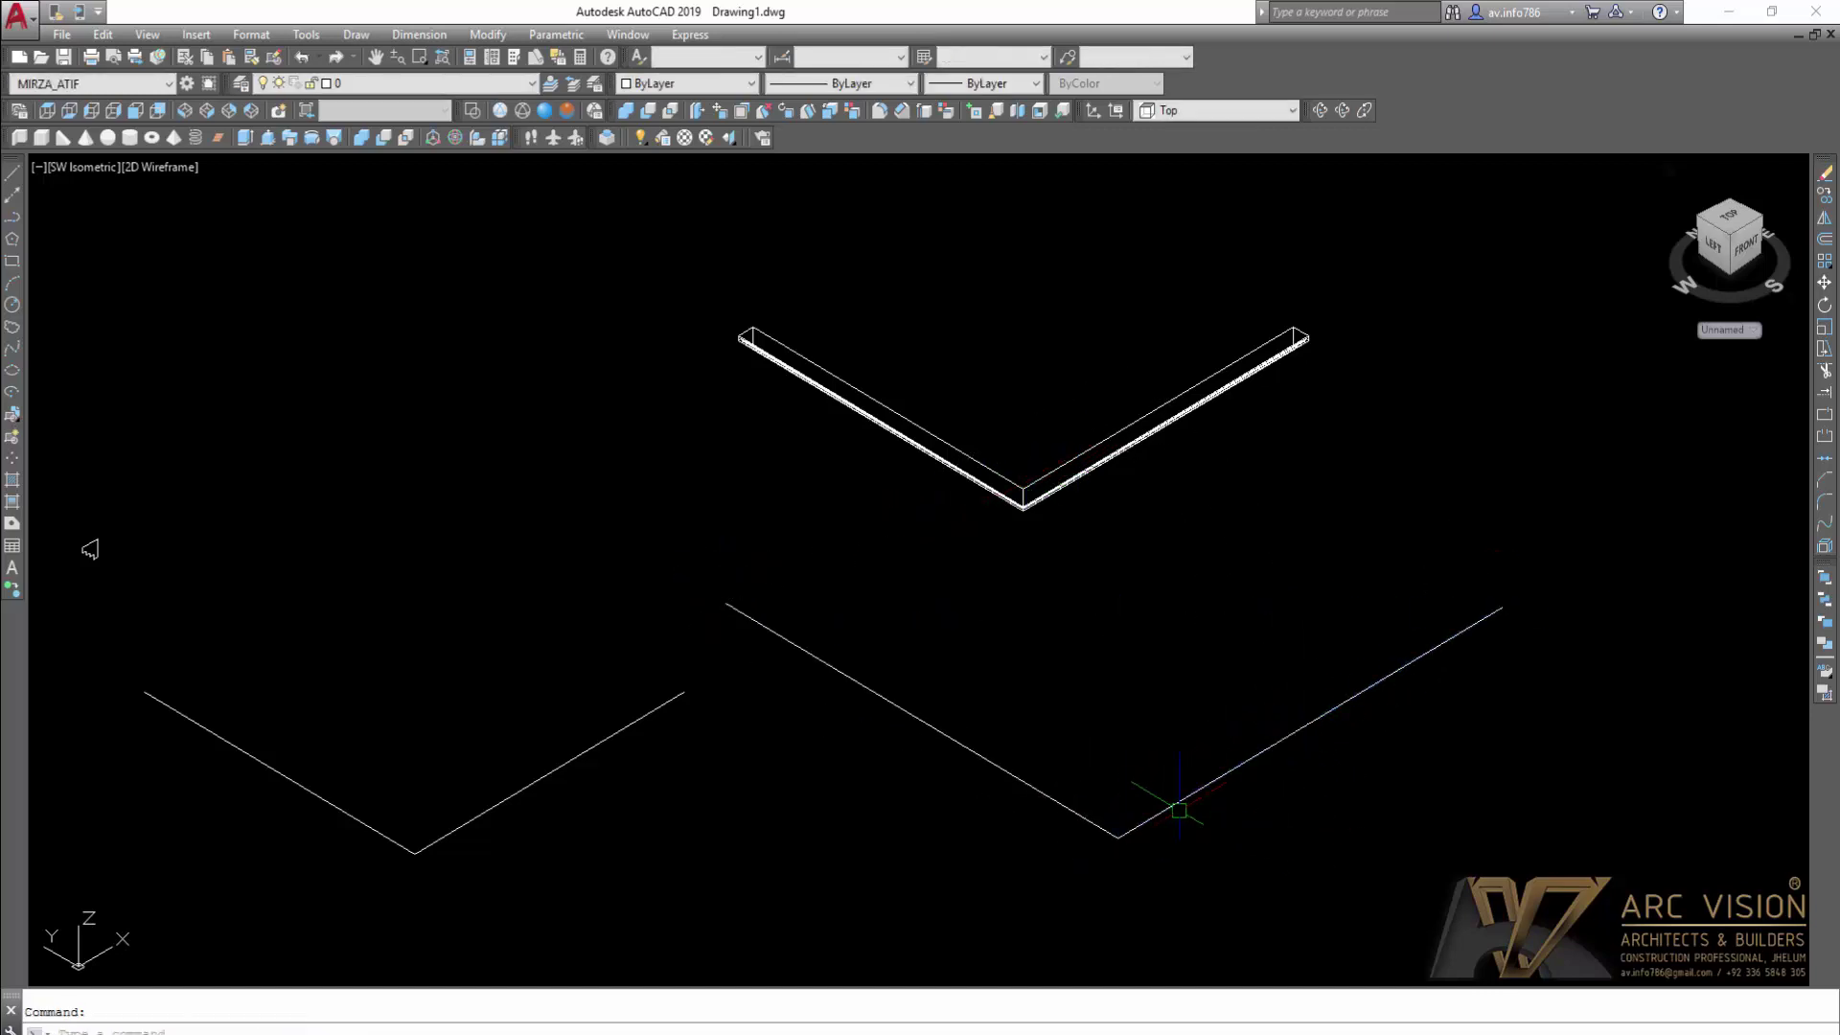
scroll(1057, 813, "up", 2)
middle_click_drag(1097, 756, 1045, 629)
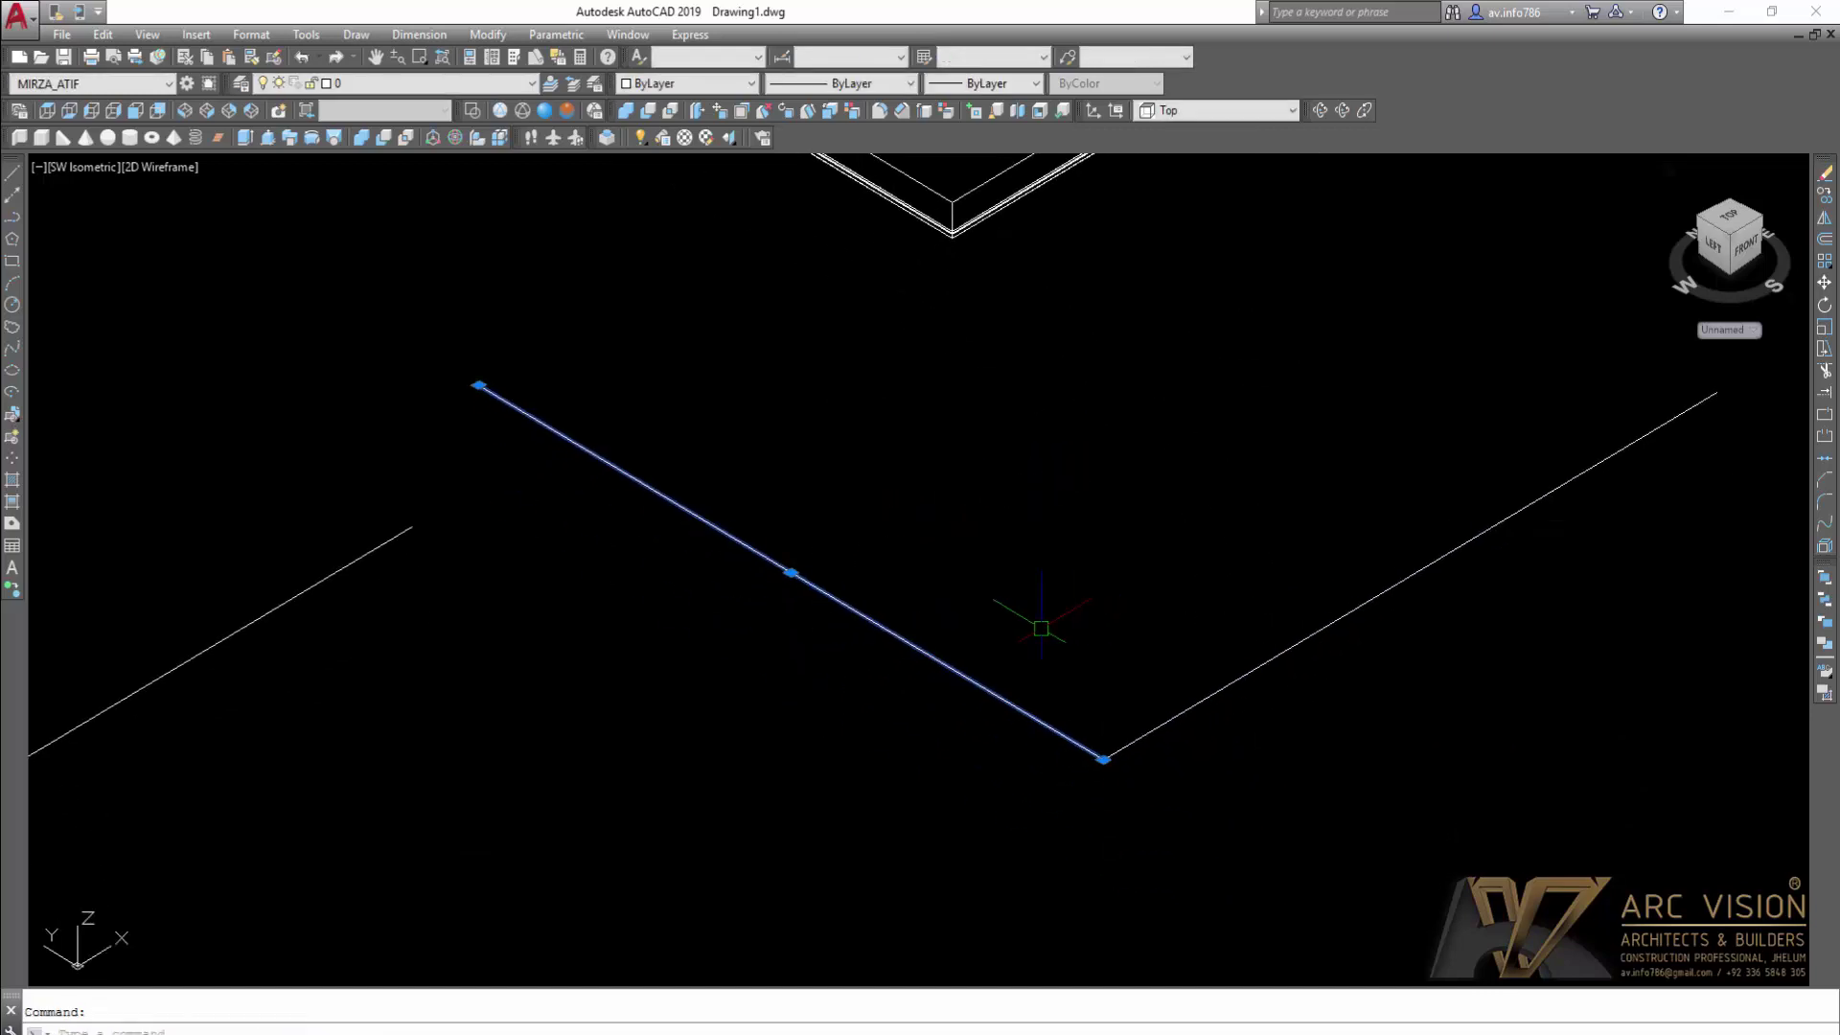
scroll(994, 424, "down", 2)
key("Escape")
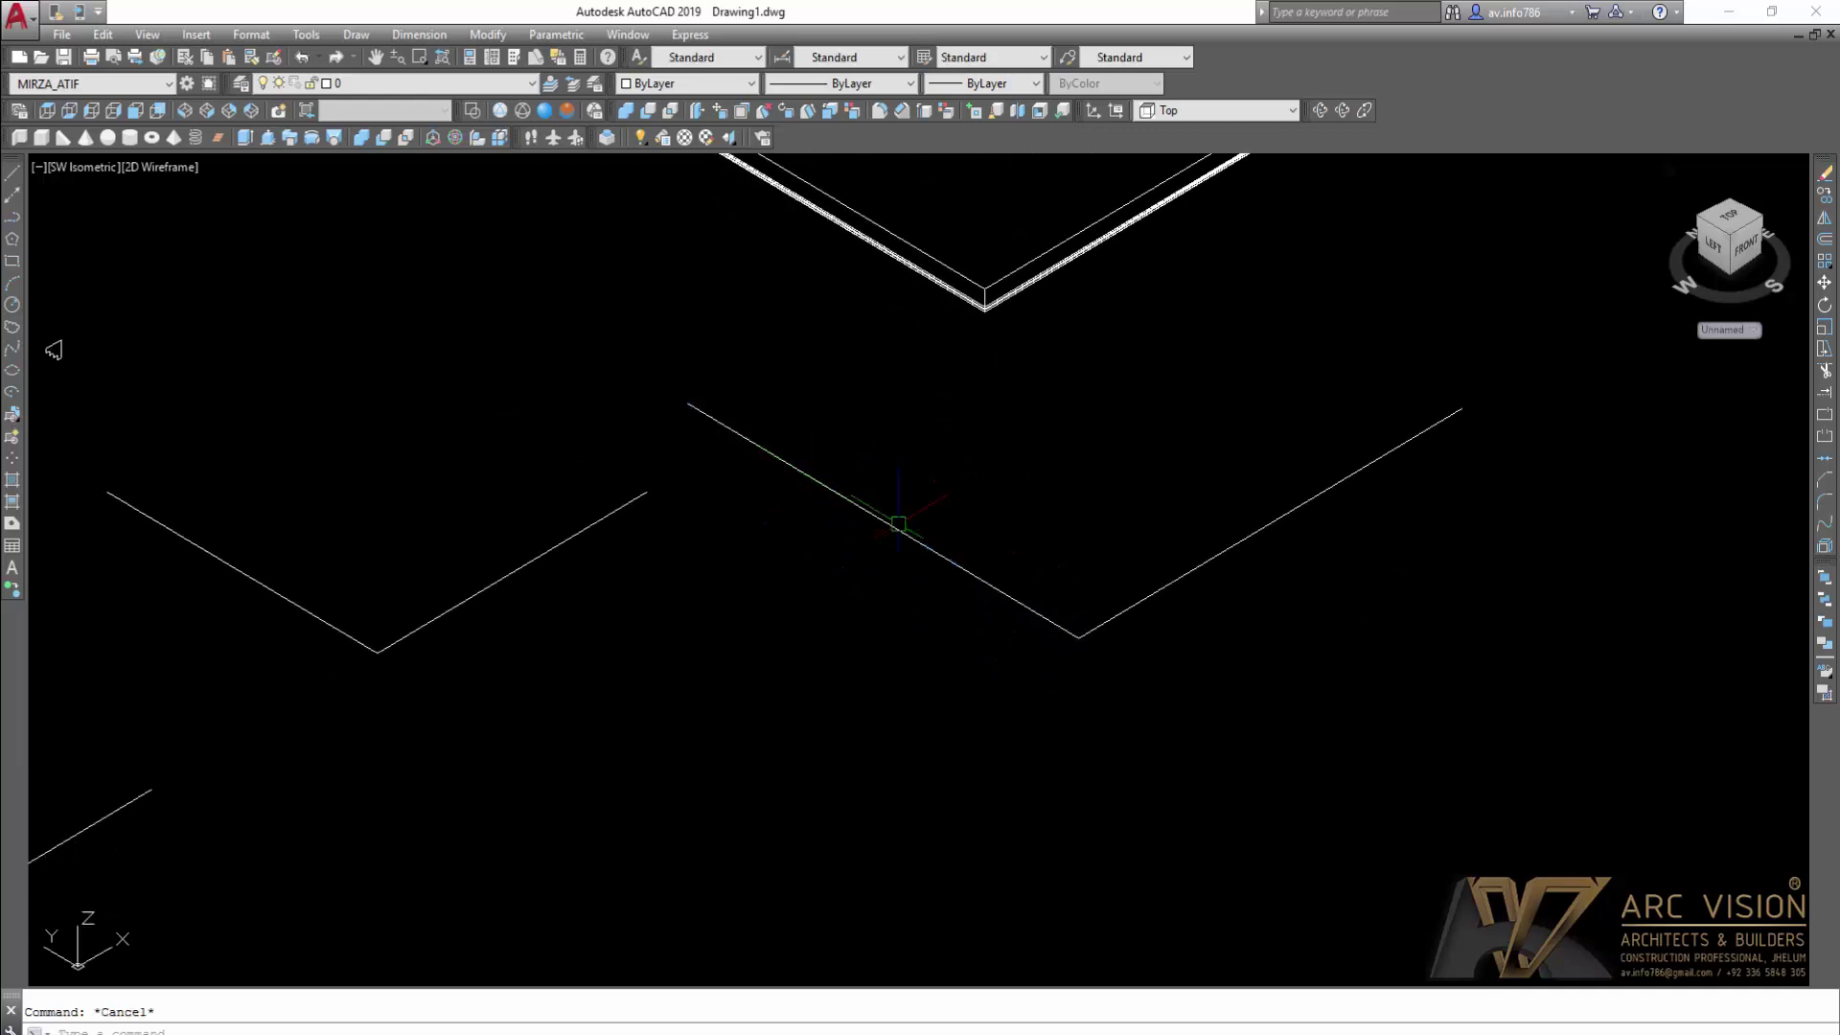
left_click(530, 555)
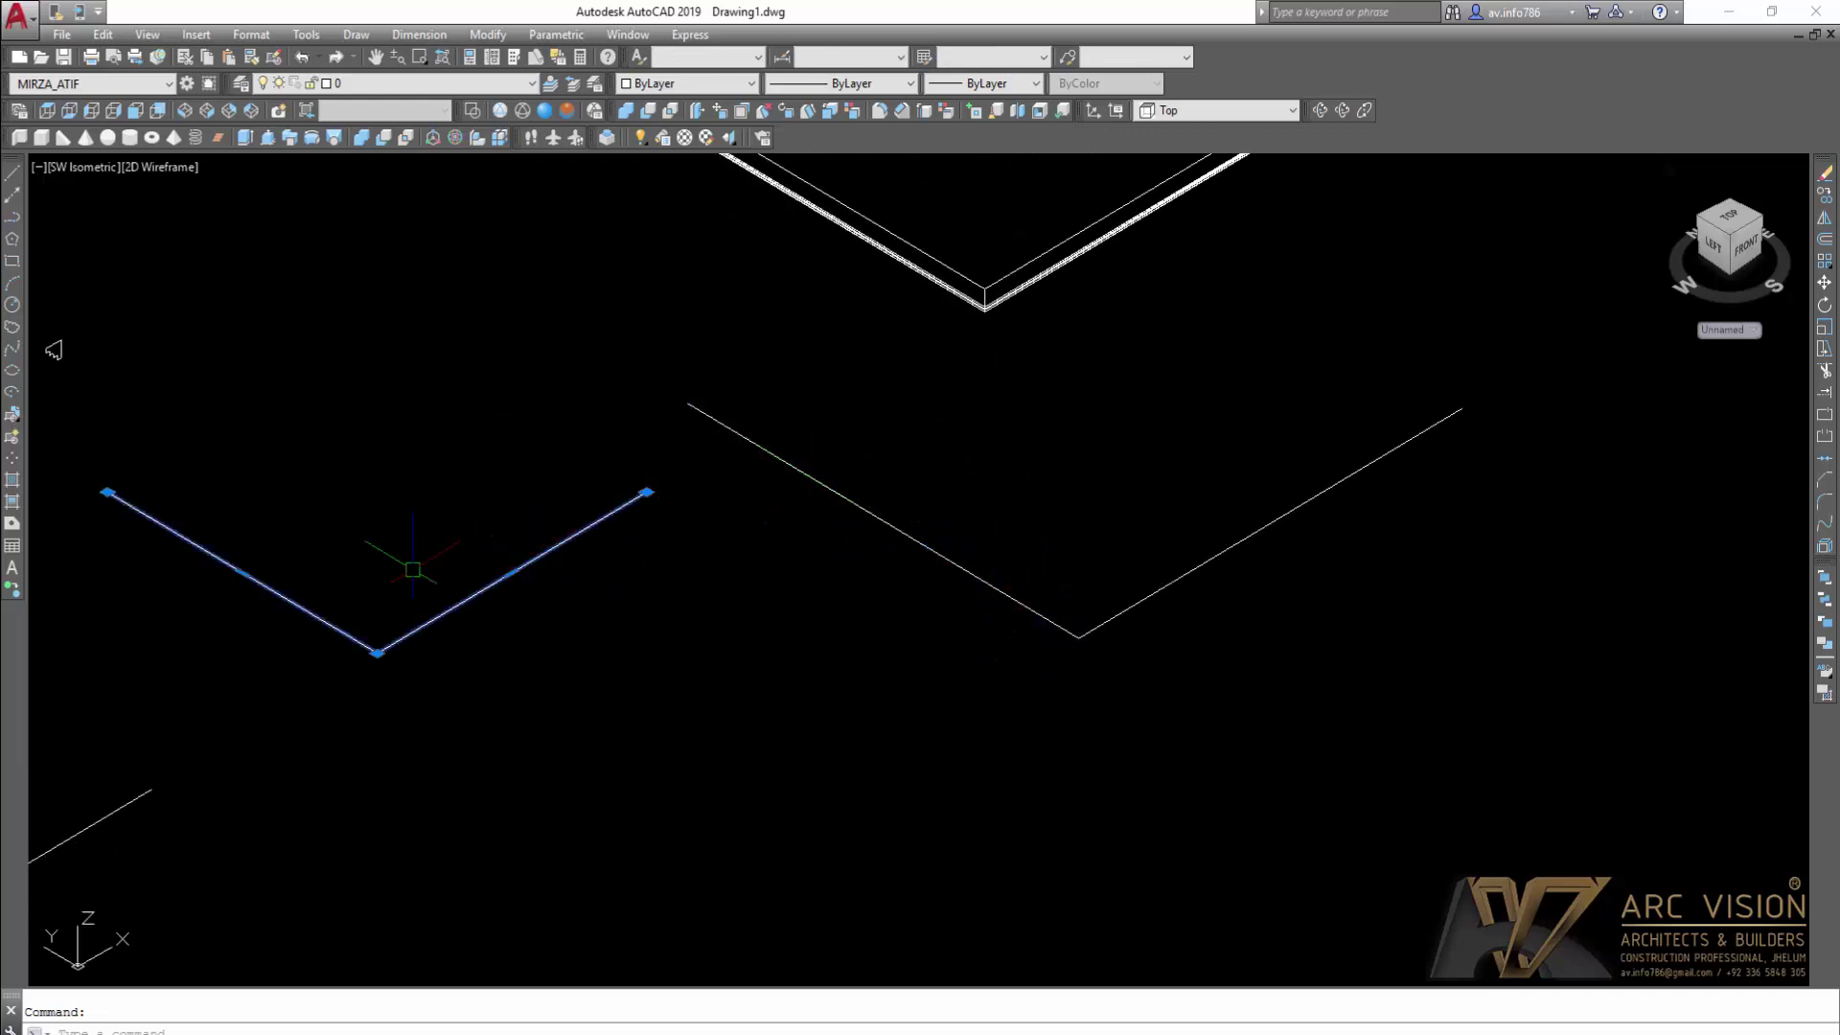
key("Escape")
middle_click_drag(658, 505, 650, 733)
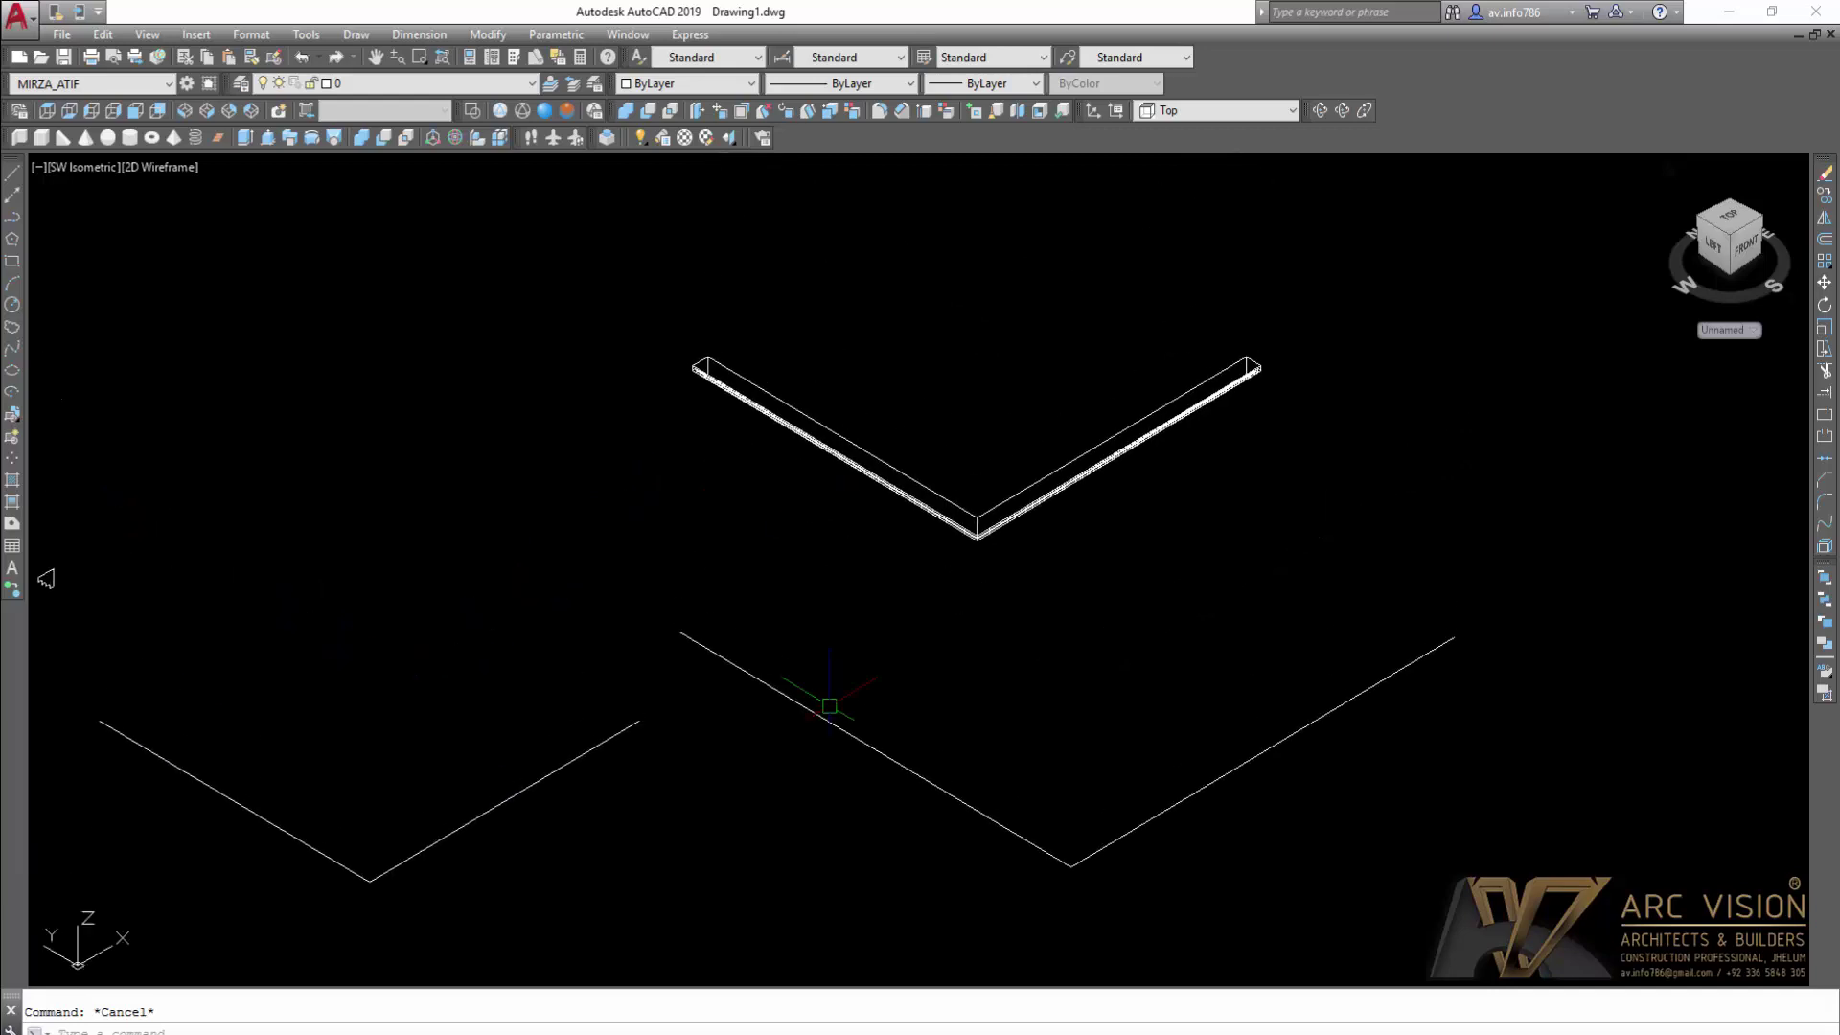
Step: In the Conceptual visual style, move the L-shaped moulding by its upper inner end corner onto the outer end edge of the parapet wall
left_click(568, 112)
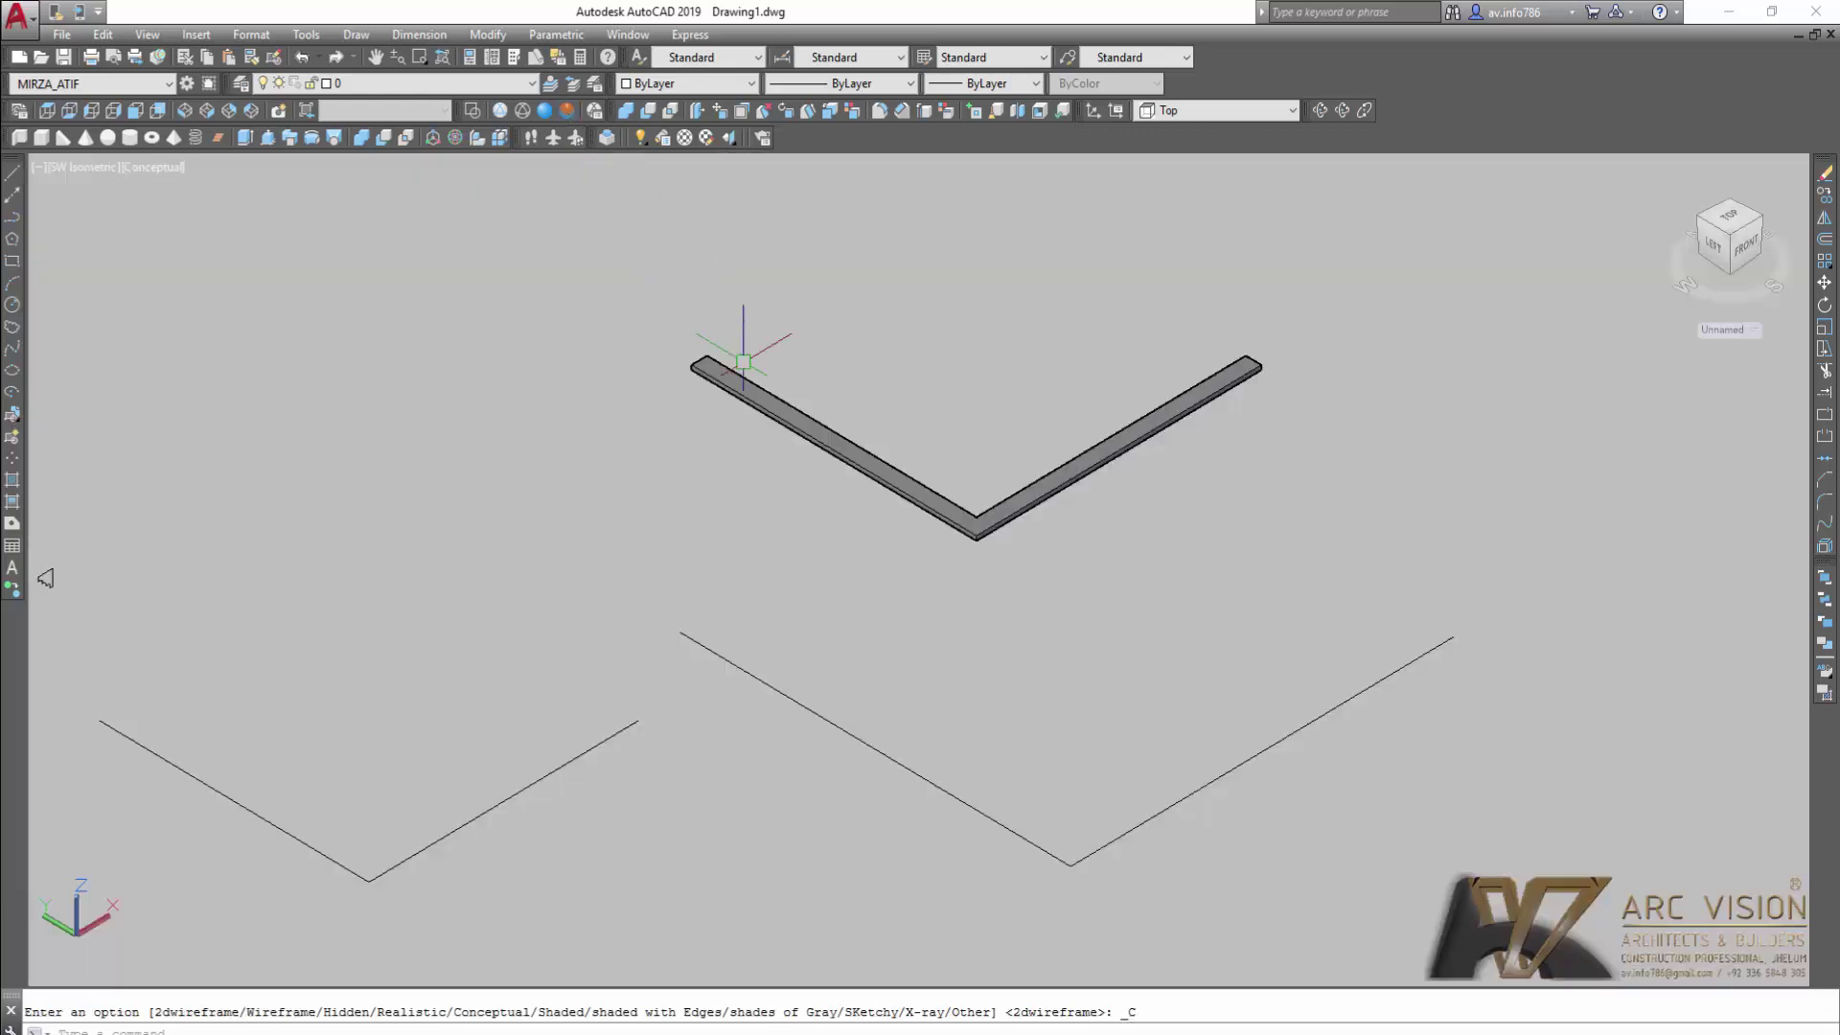
scroll(953, 575, "up", 2)
mouse_move(952, 575)
middle_mouse_down()
mouse_move(945, 732)
mouse_move(863, 526)
mouse_move(779, 505)
mouse_move(728, 546)
mouse_move(780, 624)
mouse_move(893, 692)
middle_mouse_up()
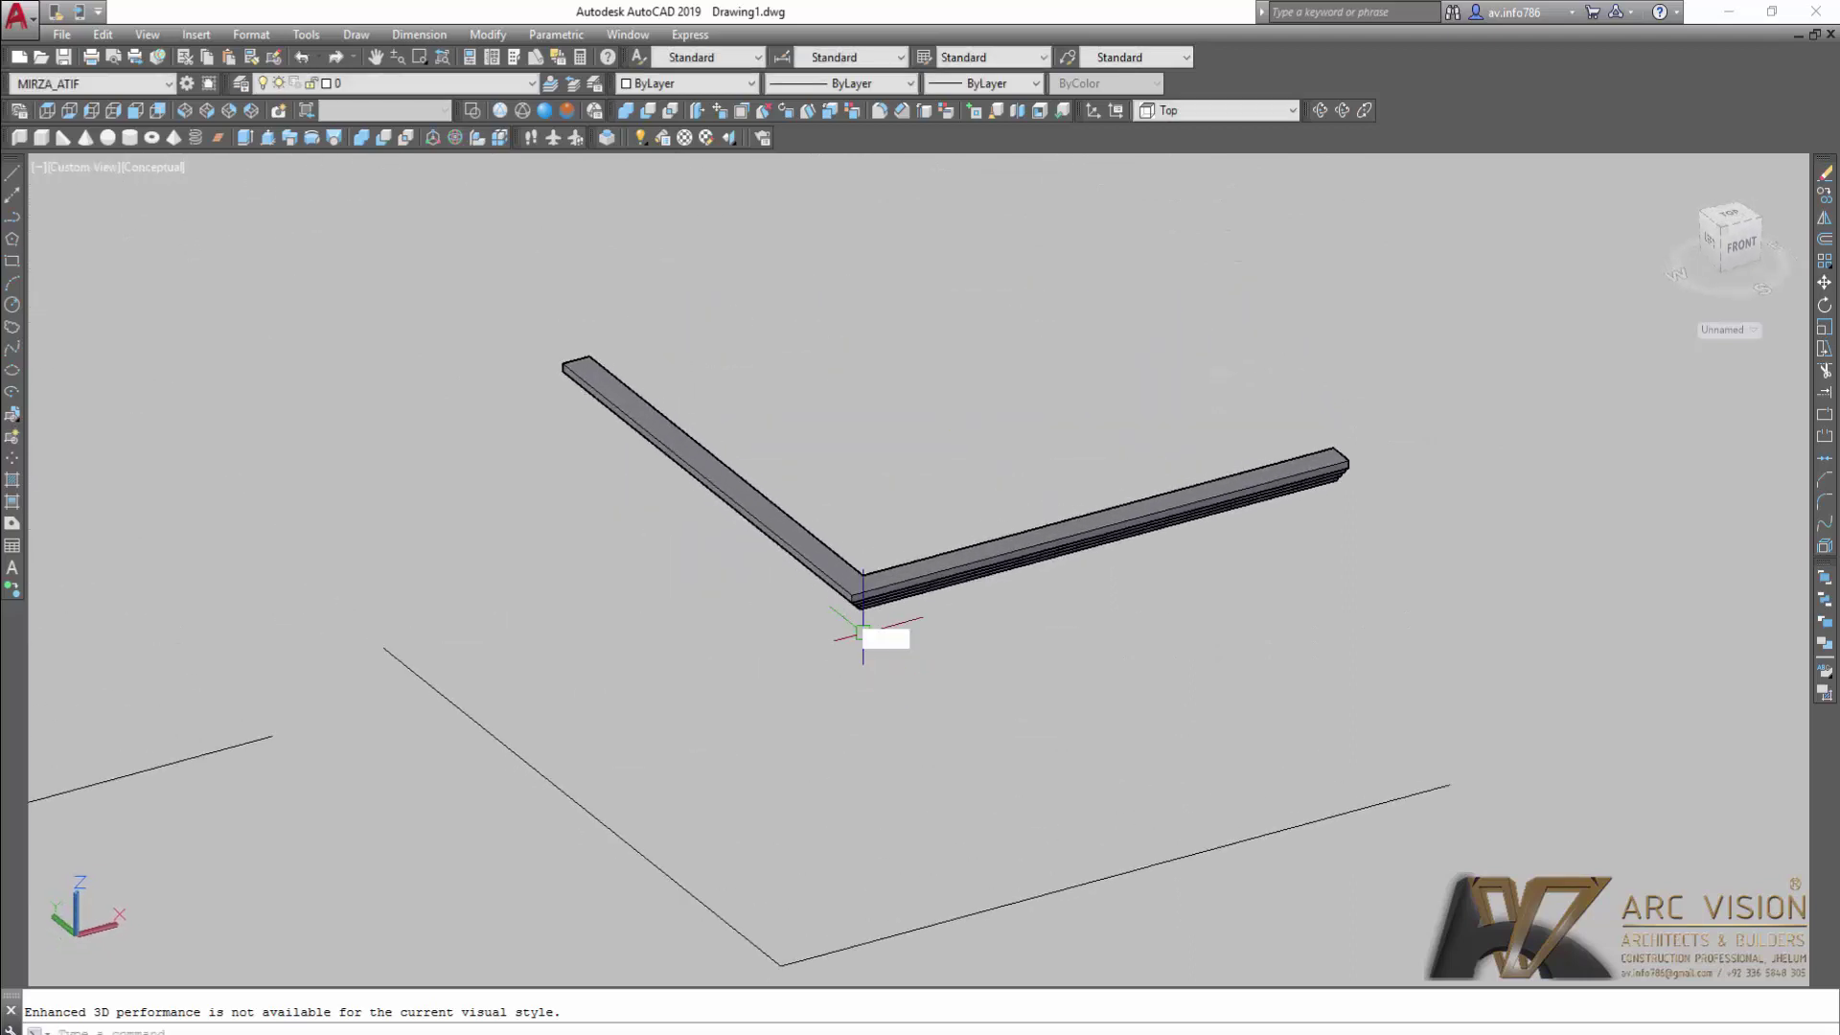
left_click(825, 566)
scroll(565, 355, "up", 3)
key("m")
key("Return")
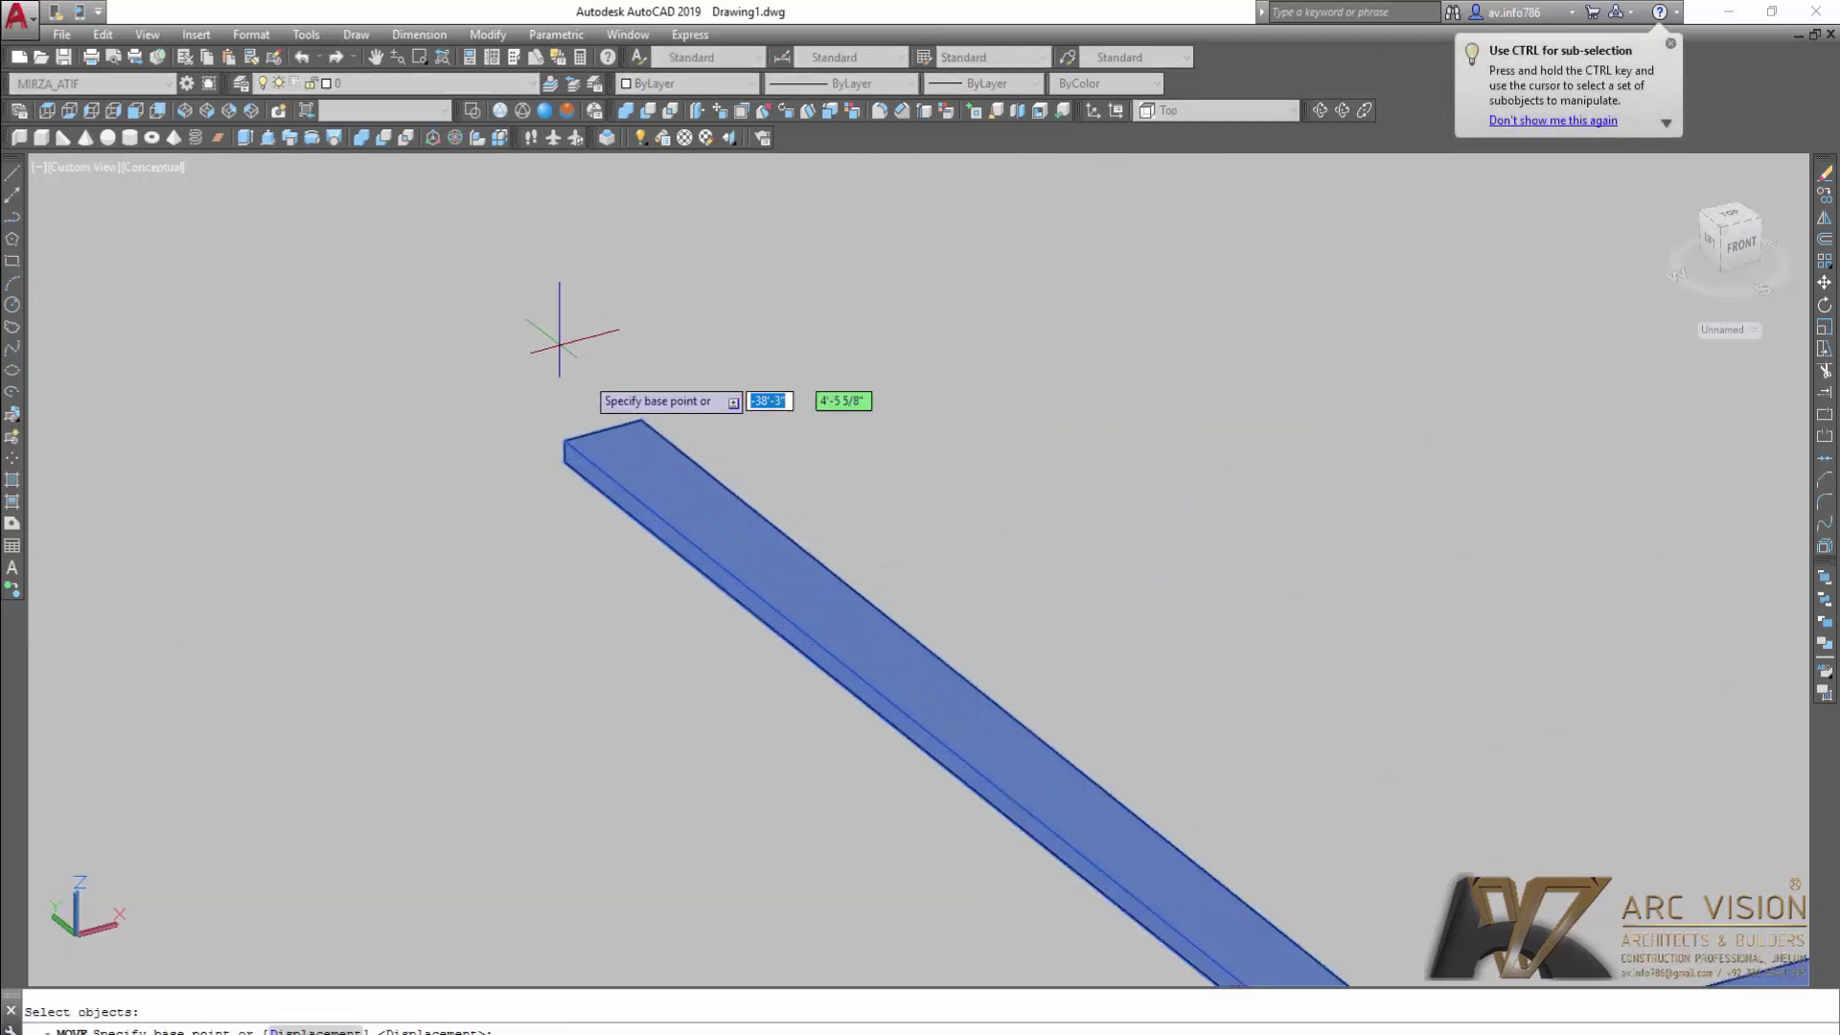
left_click(627, 420)
scroll(628, 421, "down", 5)
middle_click_drag(1148, 284, 1006, 518)
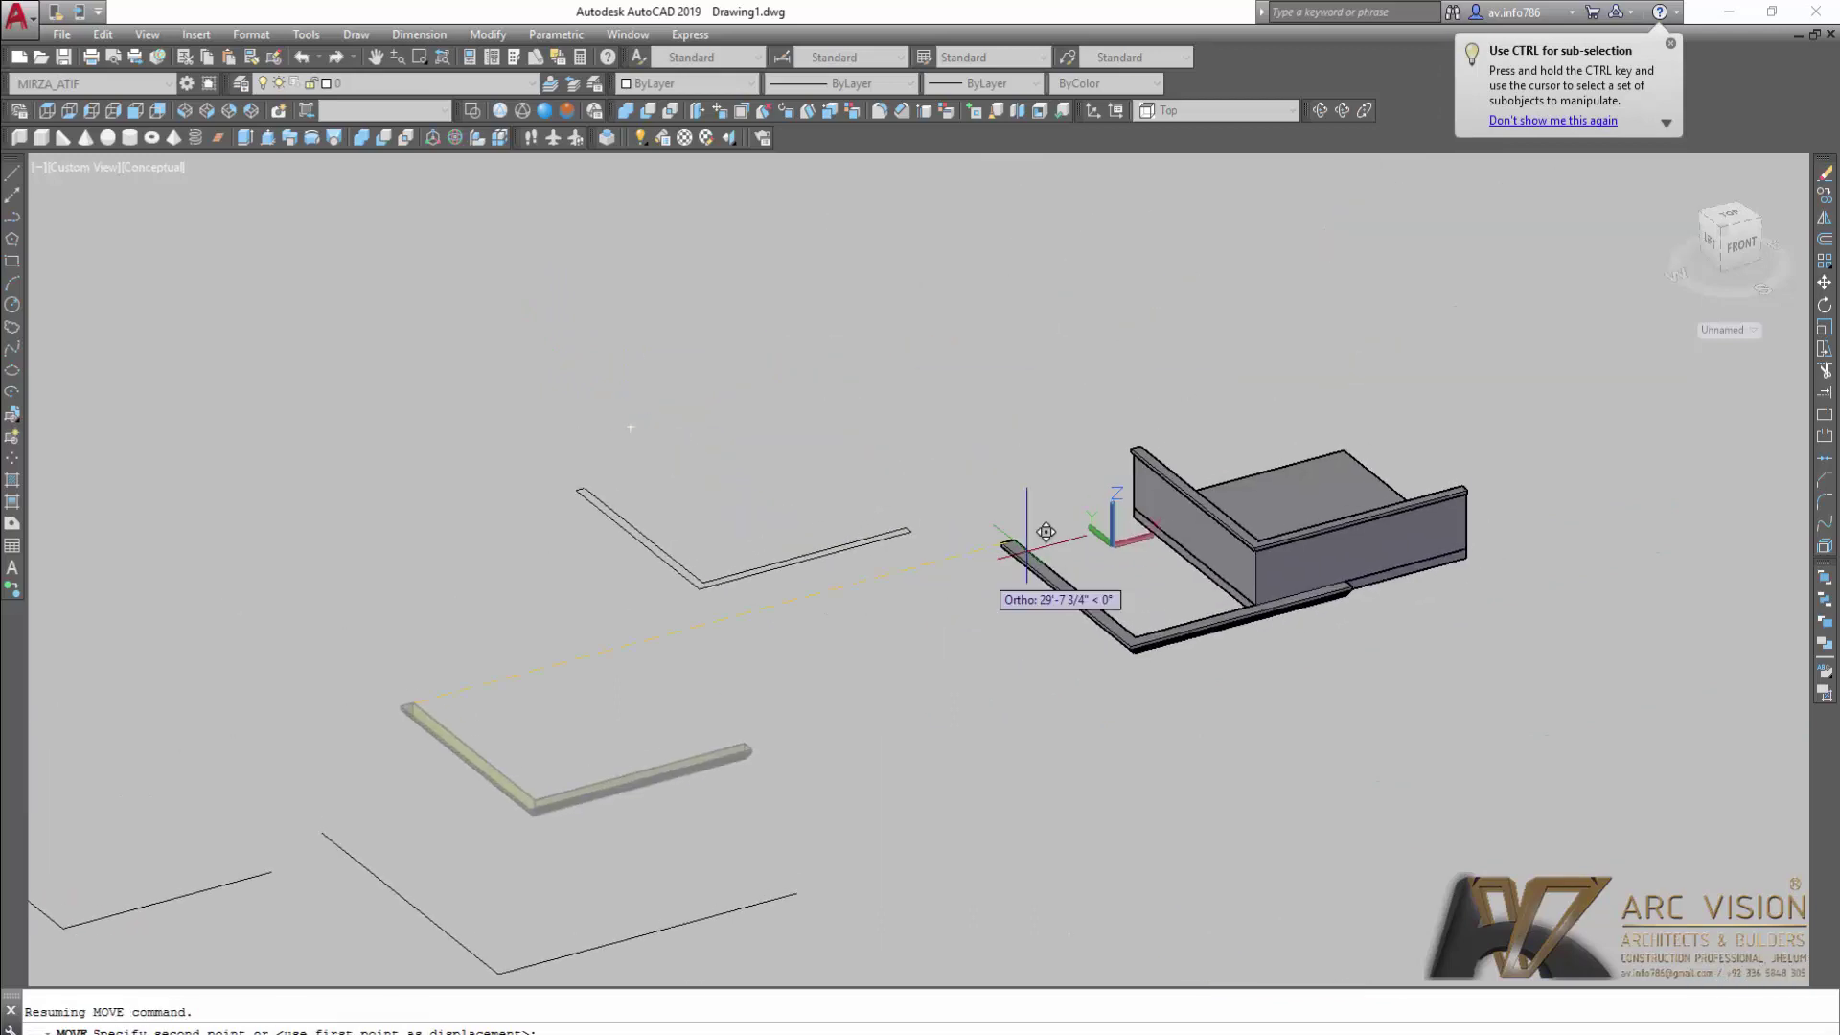
scroll(1160, 523, "up", 5)
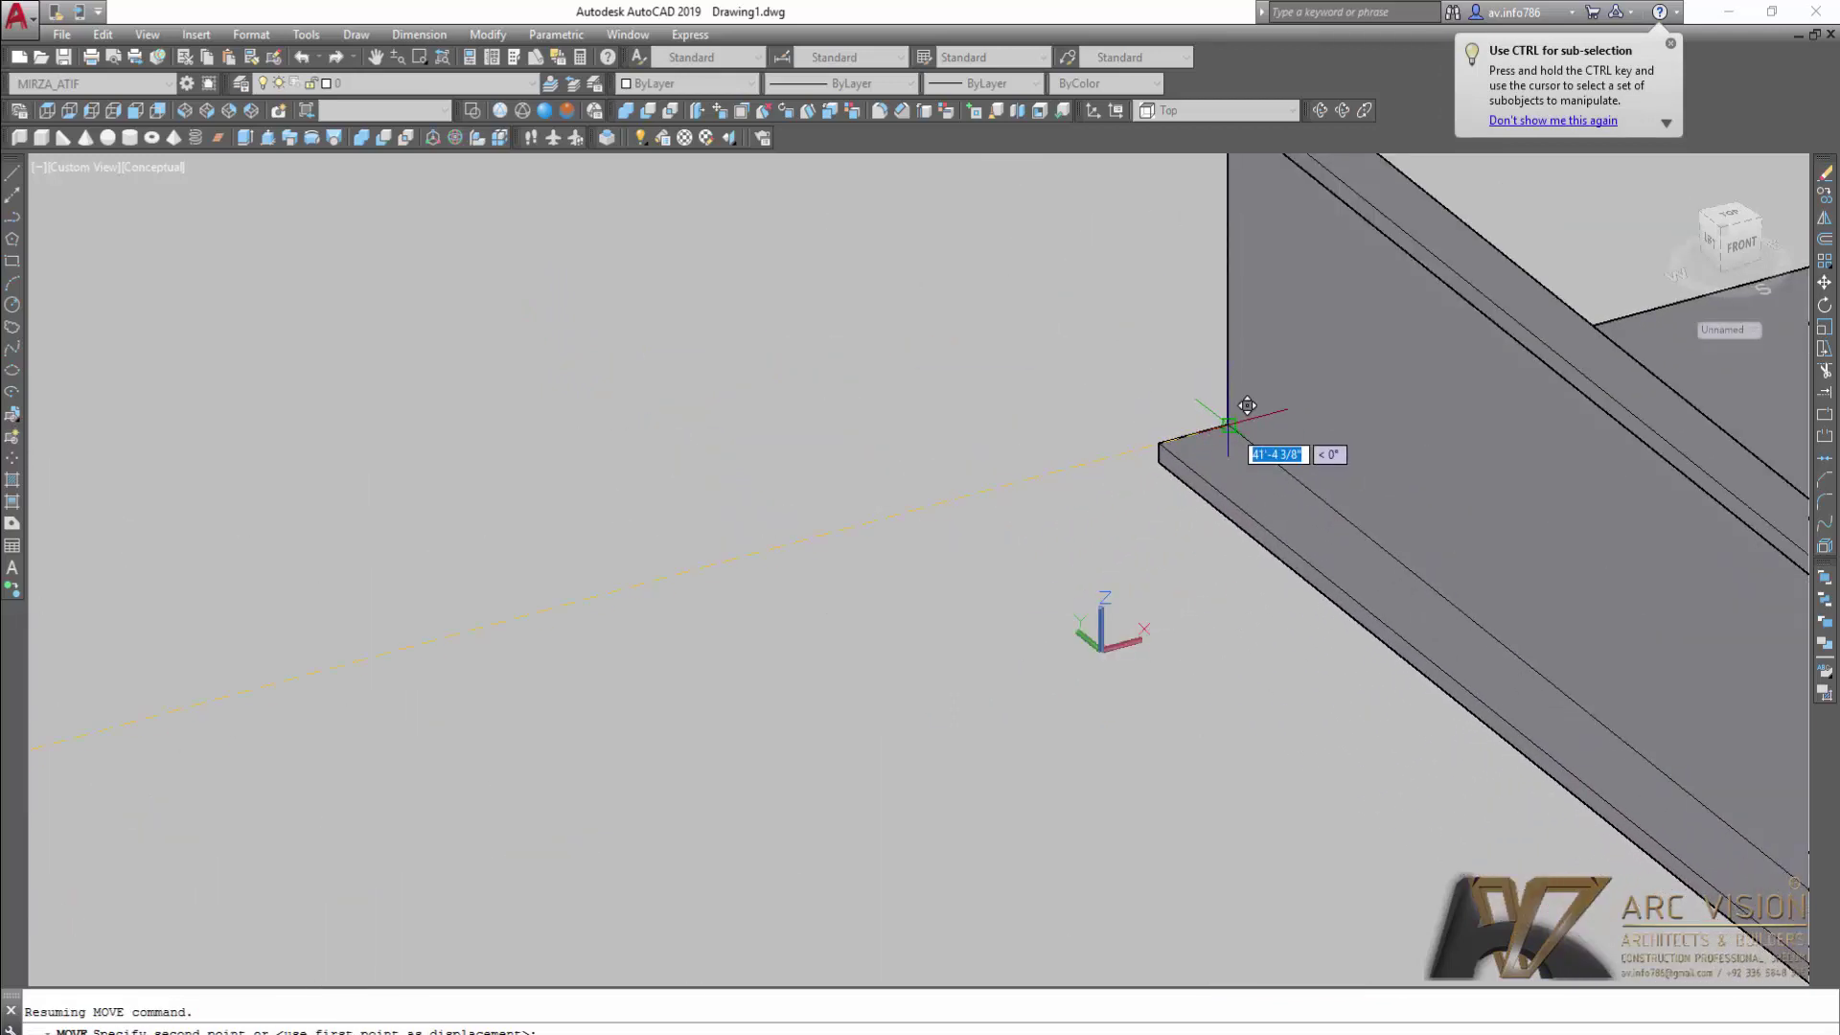
left_click(1236, 431)
scroll(1111, 730, "down", 5)
mouse_move(1111, 731)
middle_mouse_down("shift")
mouse_move(1105, 595)
mouse_move(1035, 537)
mouse_move(961, 572)
mouse_move(1133, 670)
mouse_move(1145, 728)
middle_mouse_up("shift")
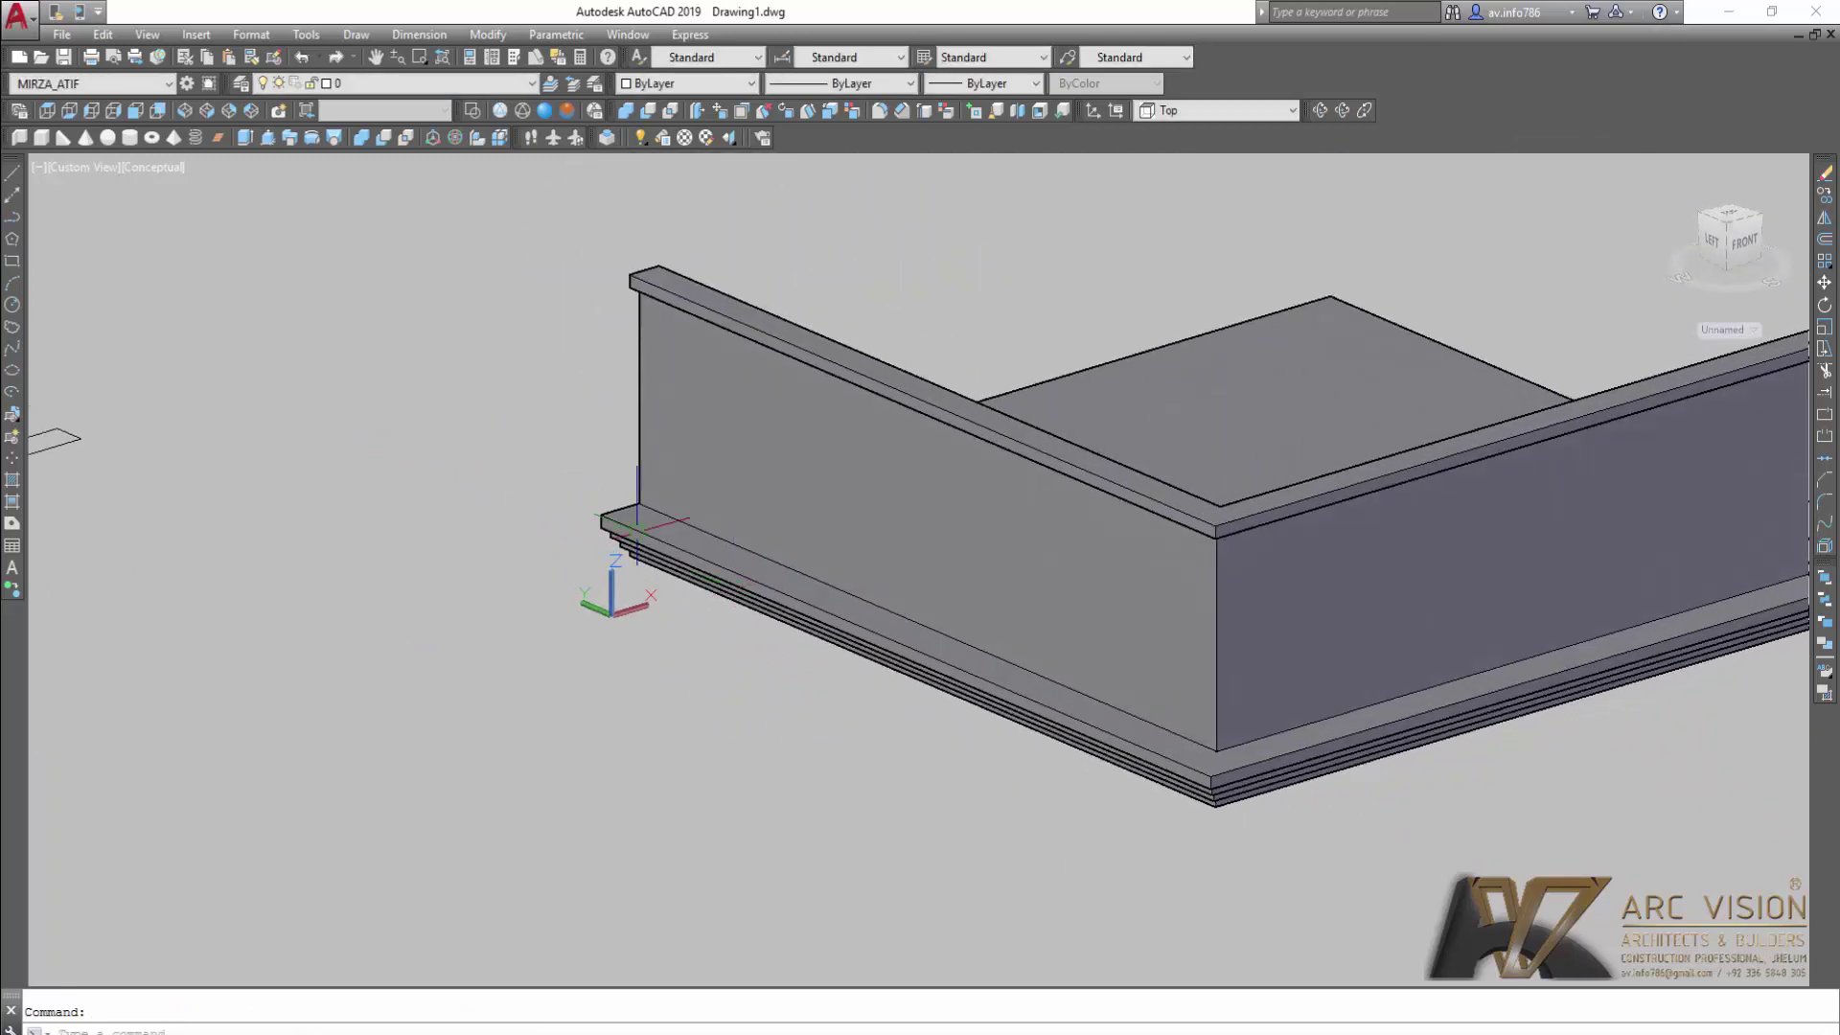
scroll(637, 523, "up", 4)
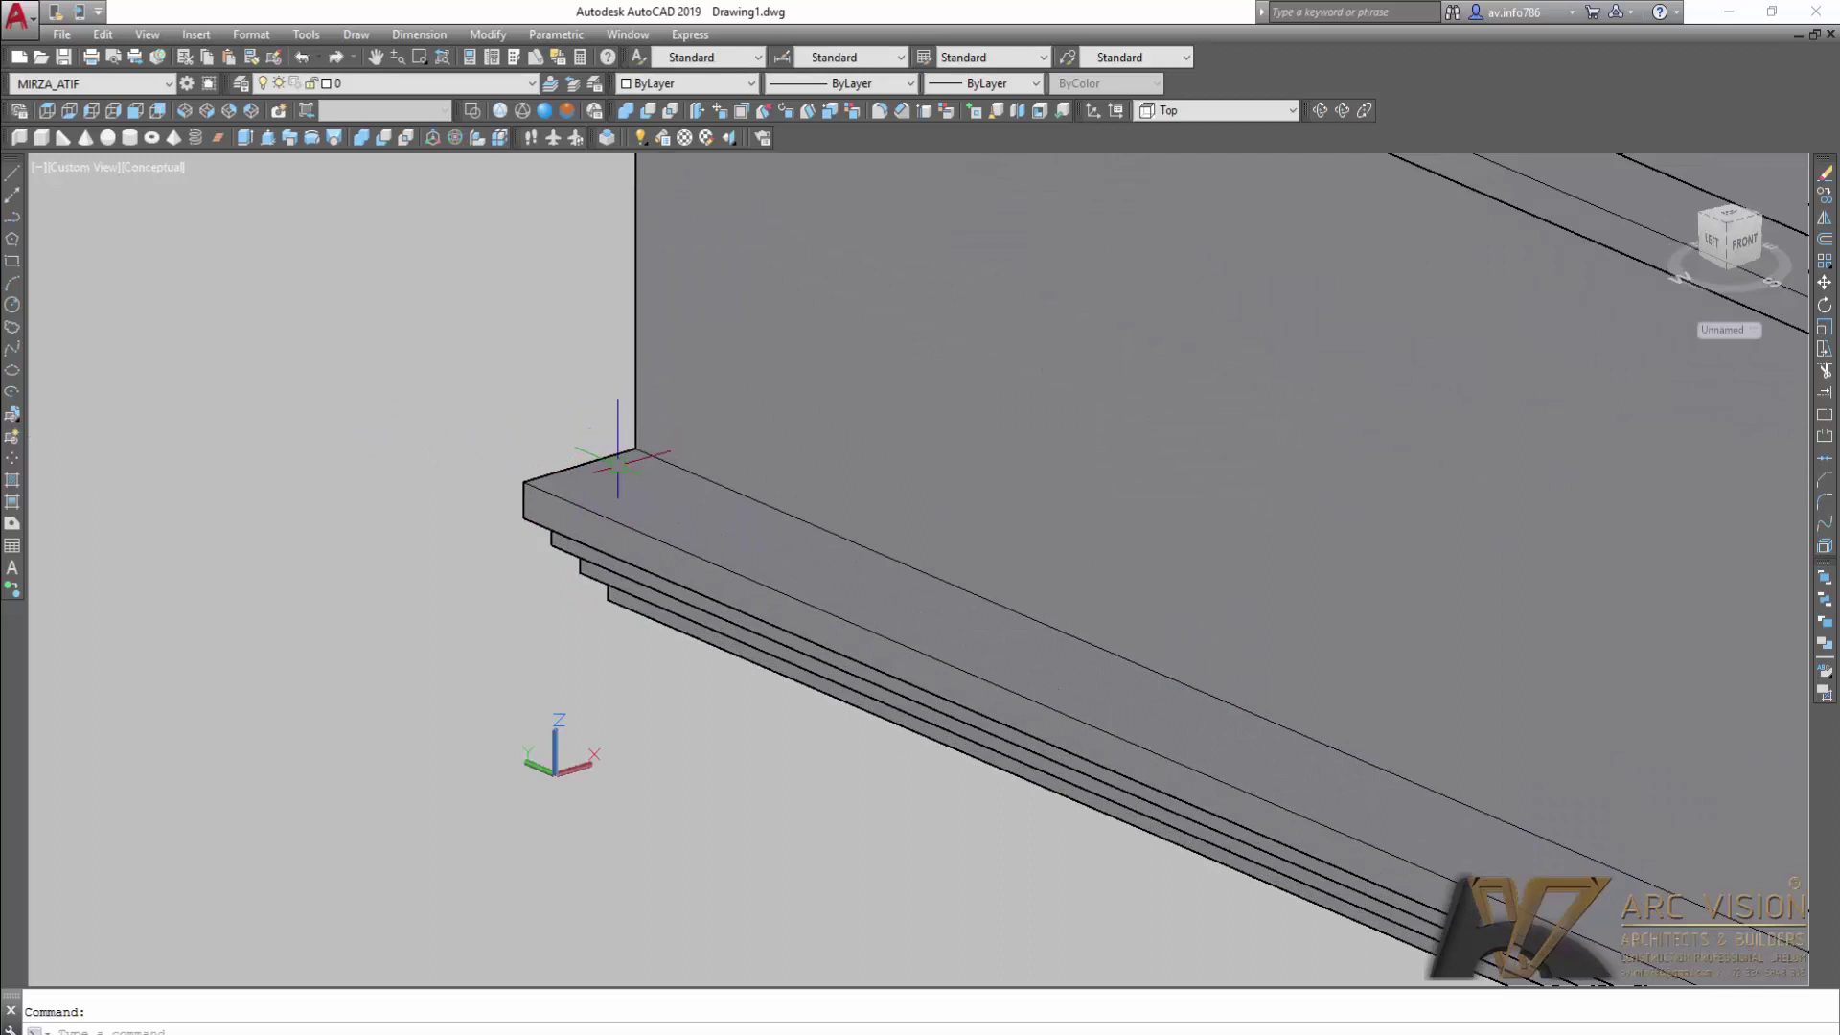
left_click(702, 440)
left_click(747, 565)
type("m")
key("Return")
left_click(446, 590)
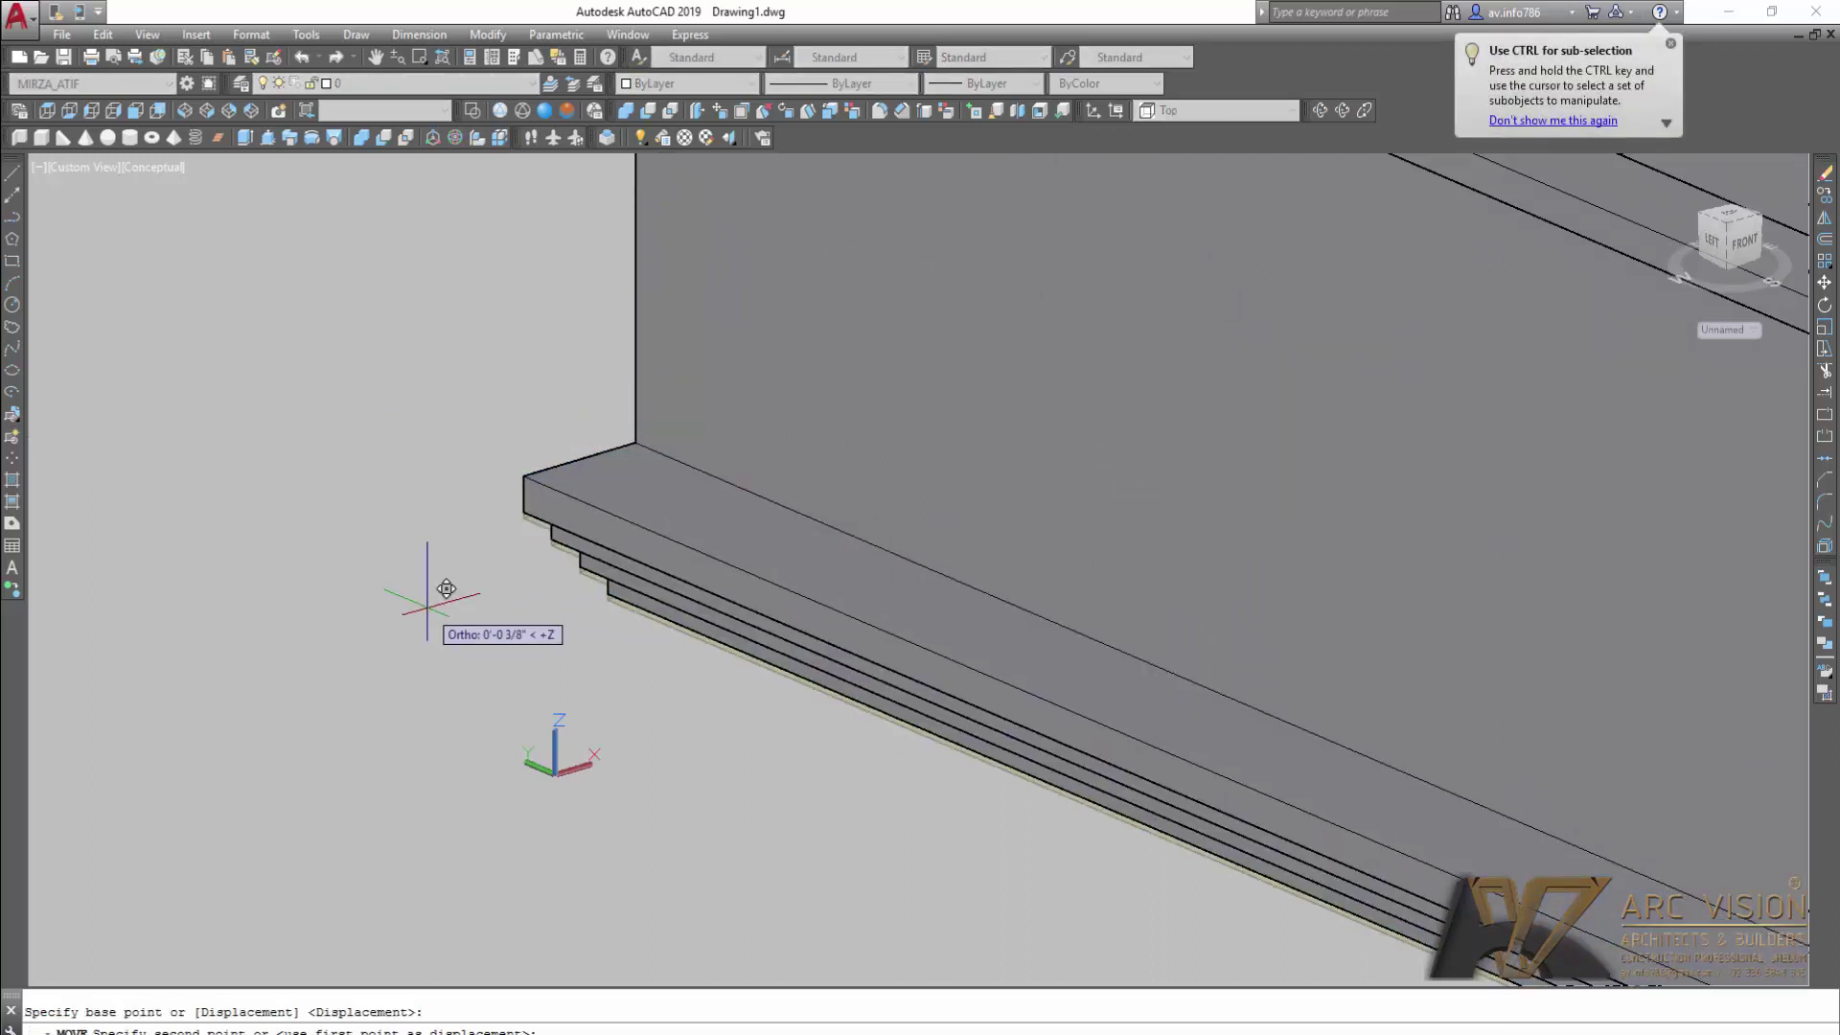
left_click(445, 589)
key("ctrl+z")
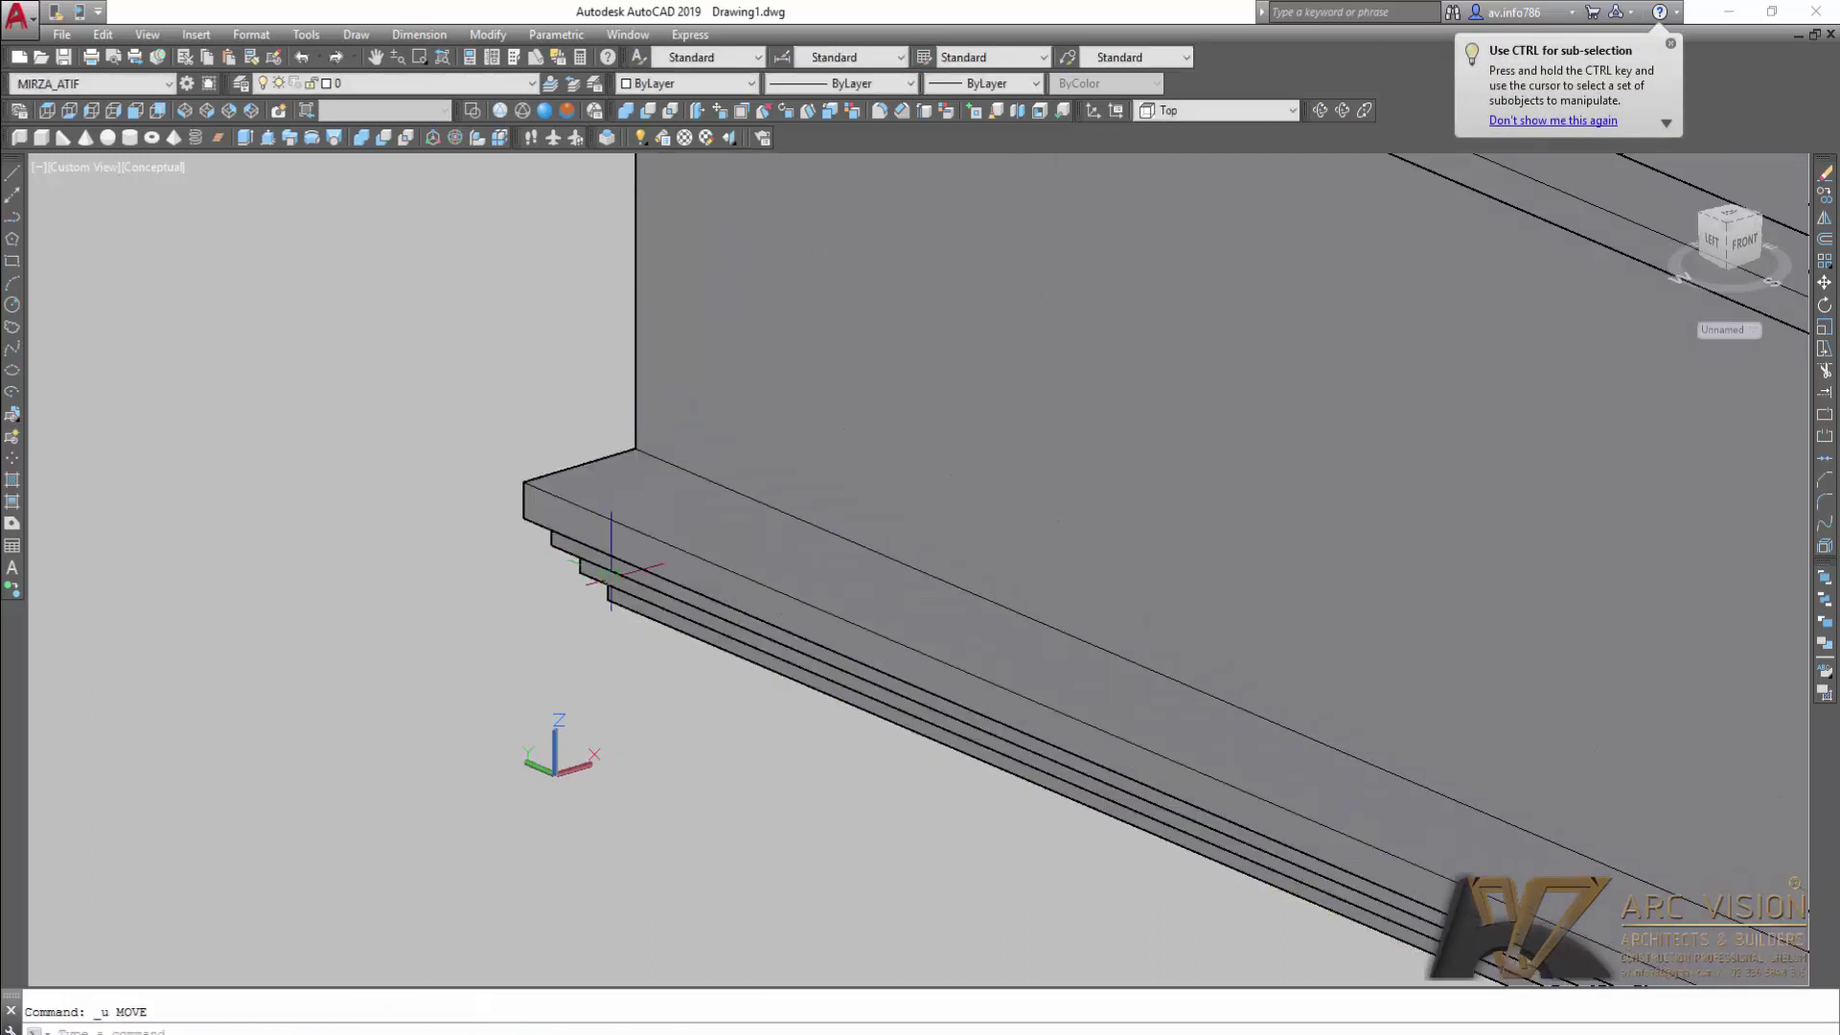
Step: Try to move the L-shaped moulding 8 inches along the X axis, inward under the parapet wall
key("Return")
left_click(615, 540)
left_click(341, 652)
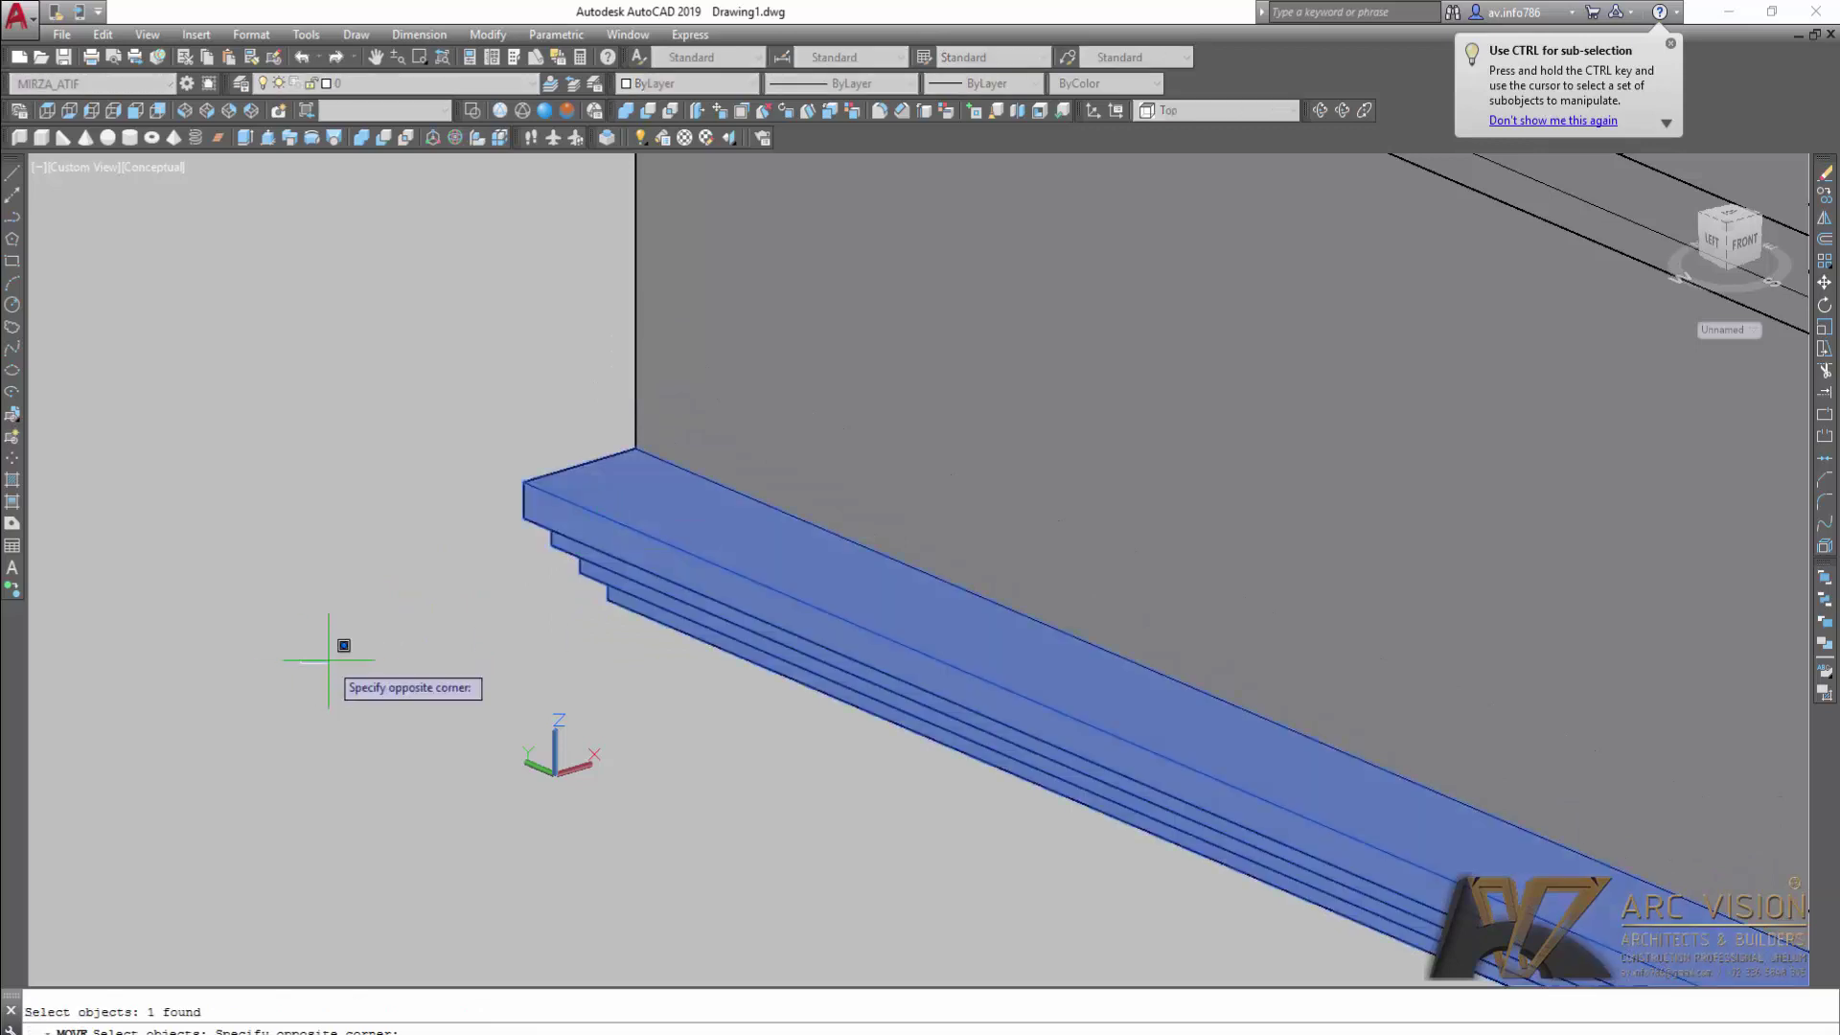
key("Return")
left_click(379, 661)
type("8")
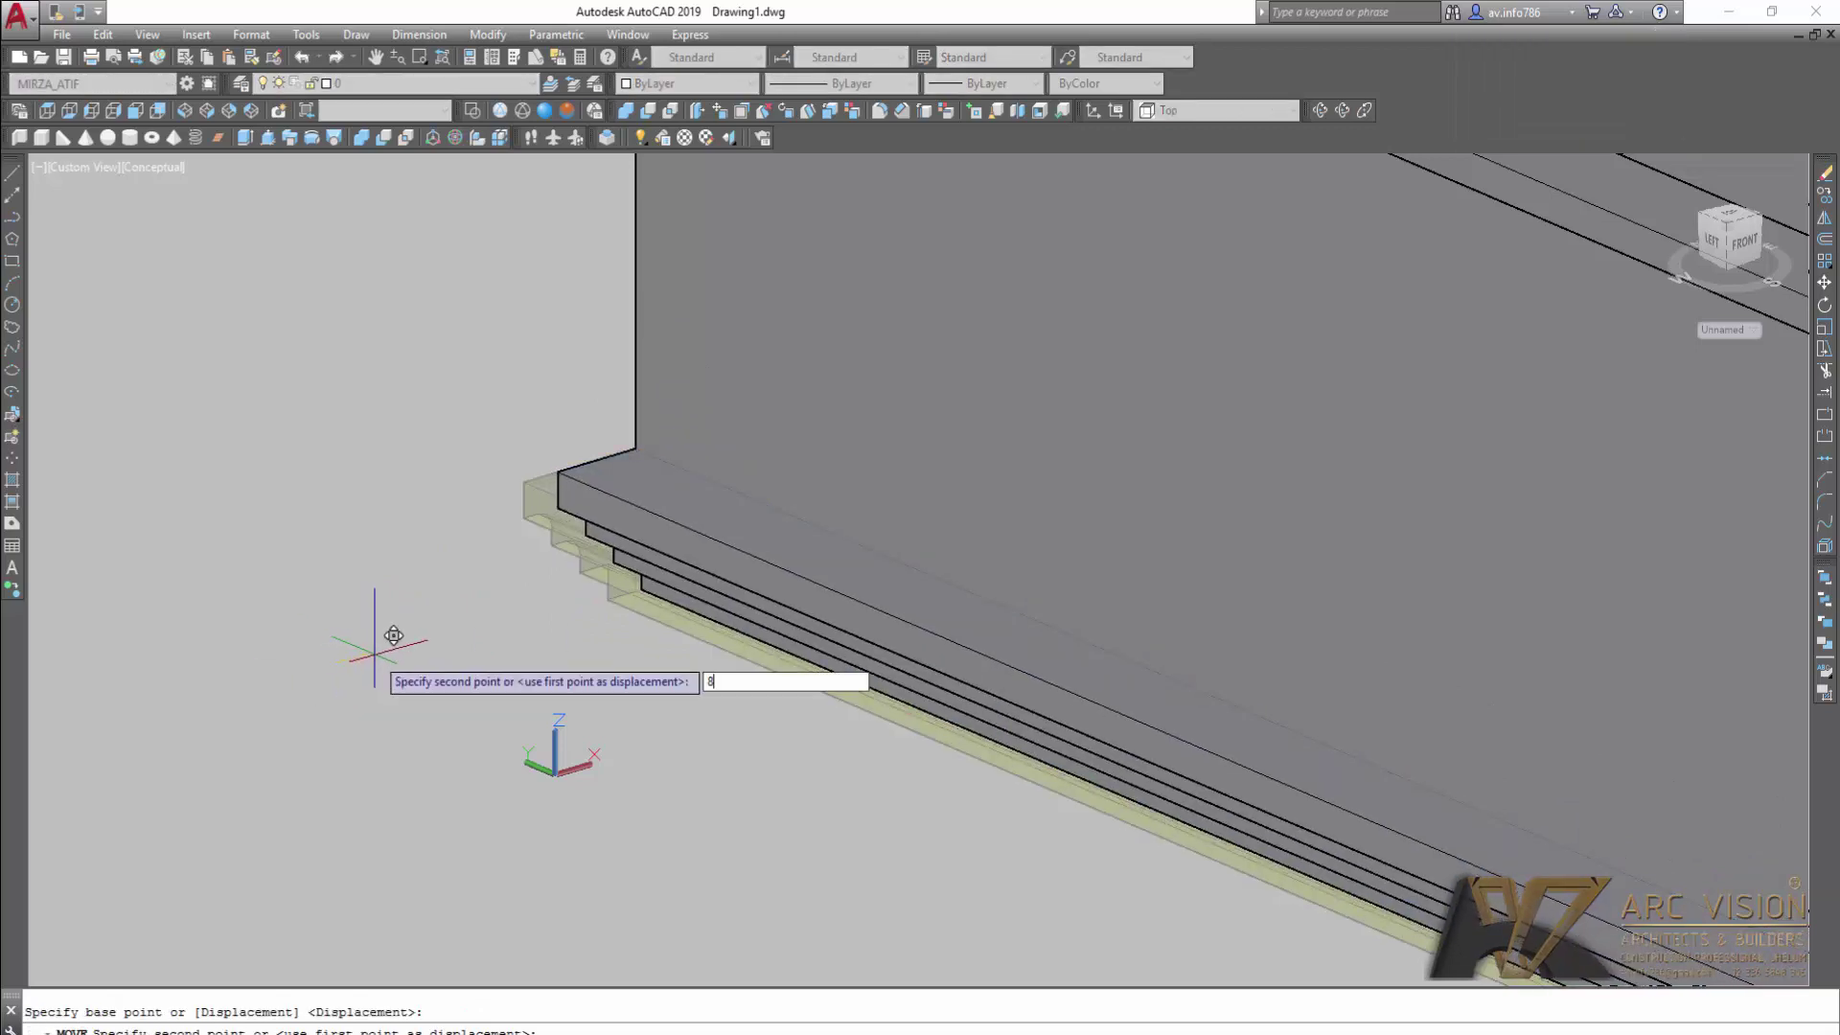
key("Return")
middle_click_drag(810, 516, 810, 505, "shift")
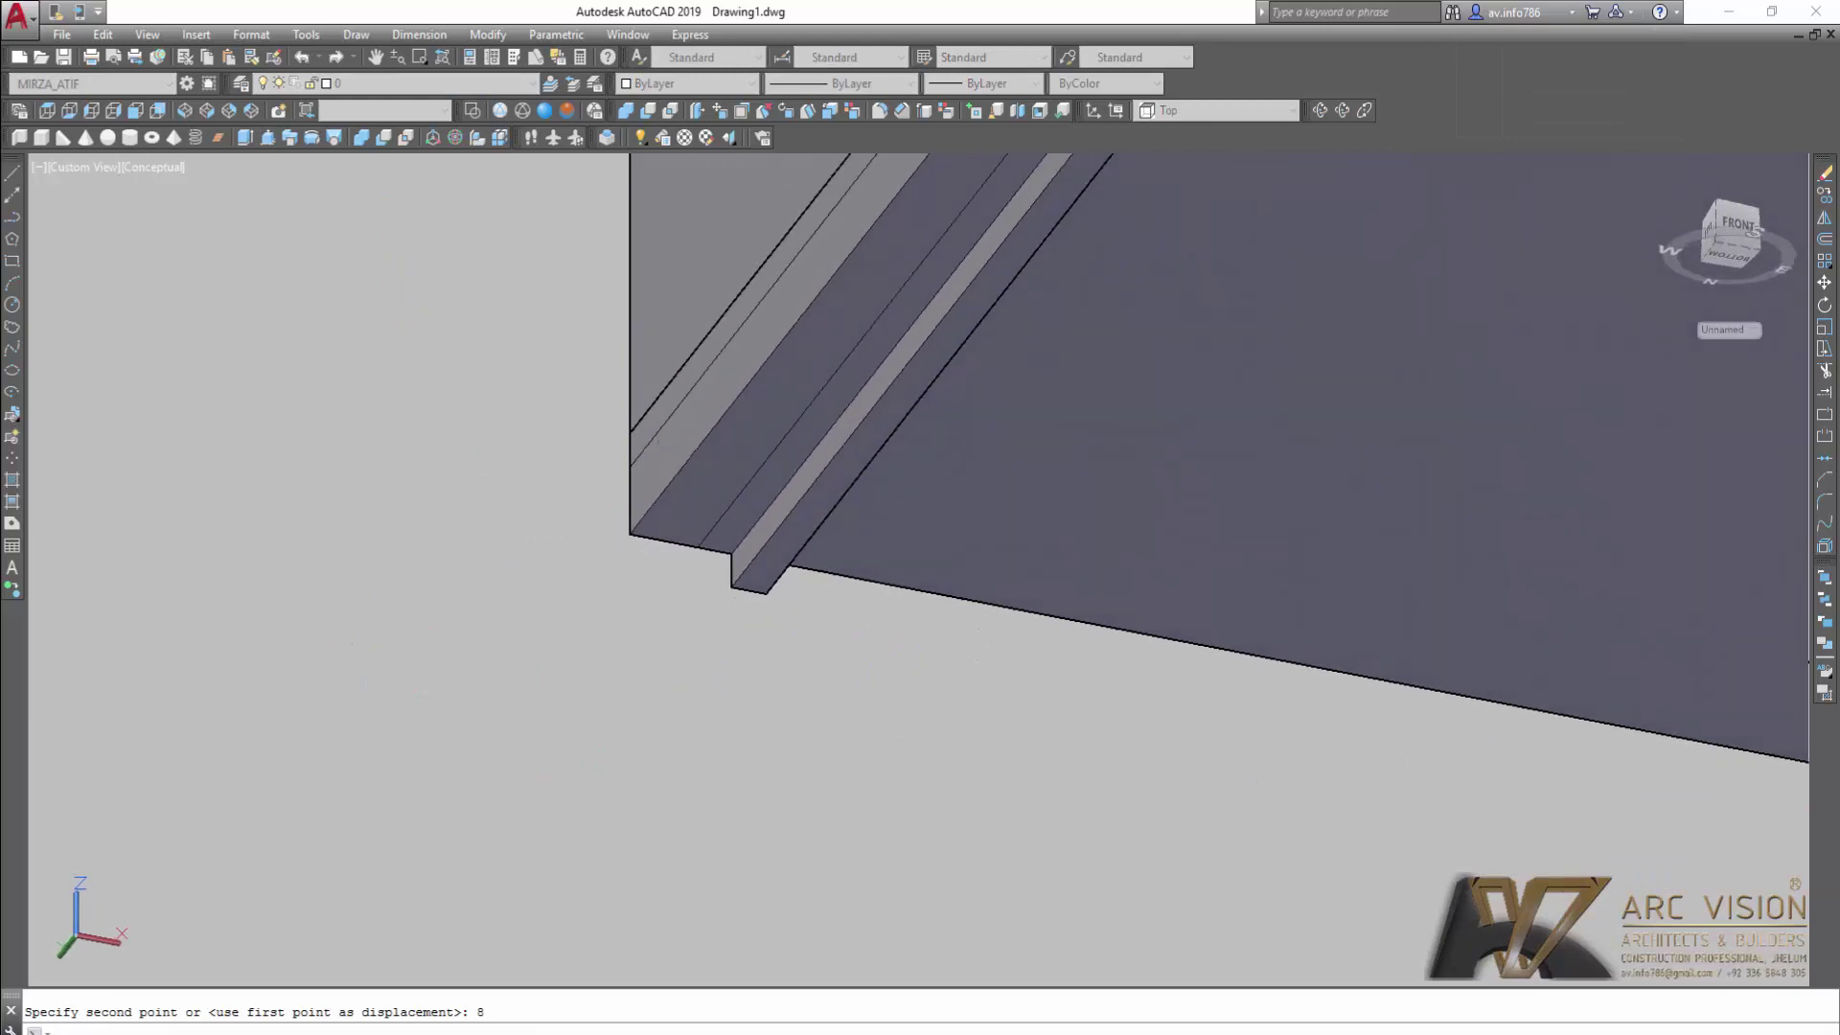
Step: Undo the last shift of the L-shaped moulding
key("Return")
key("ctrl+z")
key("ctrl+z")
key("ctrl+z")
key("ctrl+z")
key("ctrl+z")
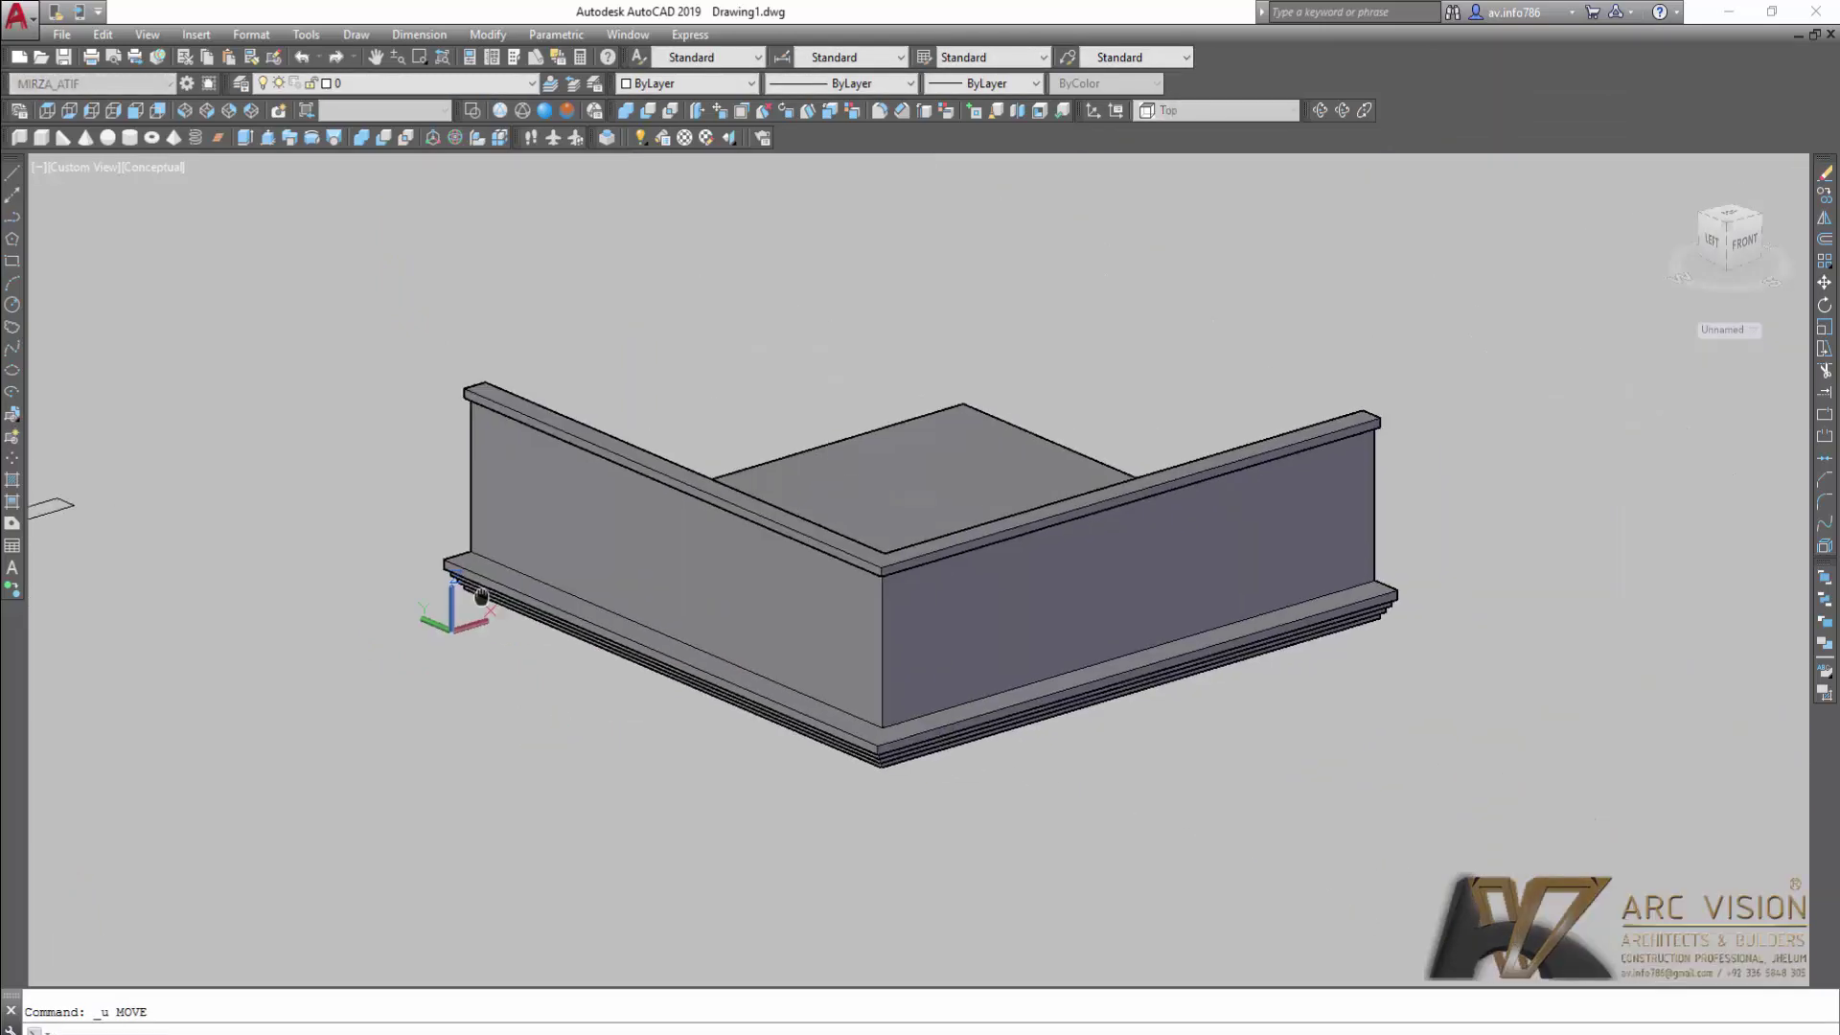
Step: Examine the balcony and its stepped moulding from below and from above
middle_click_drag(481, 597, 387, 589)
middle_click_drag(768, 602, 745, 559, "shift")
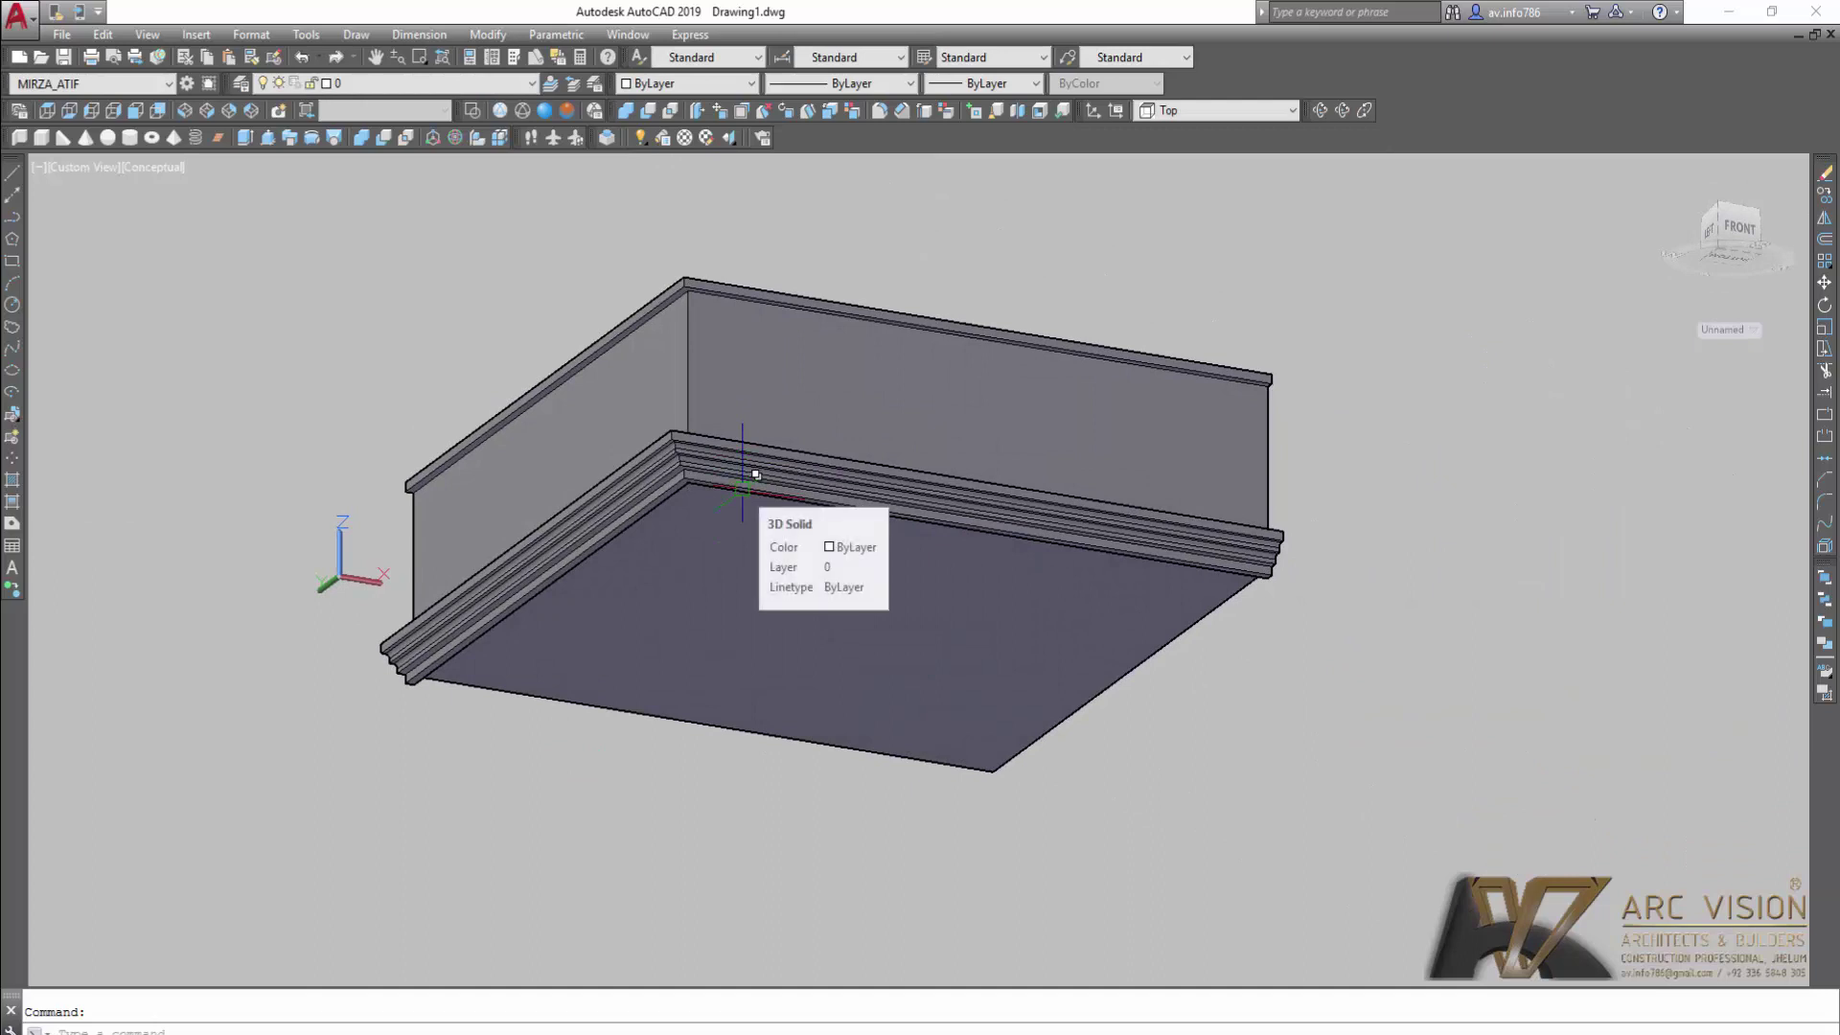
scroll(737, 484, "up", 2)
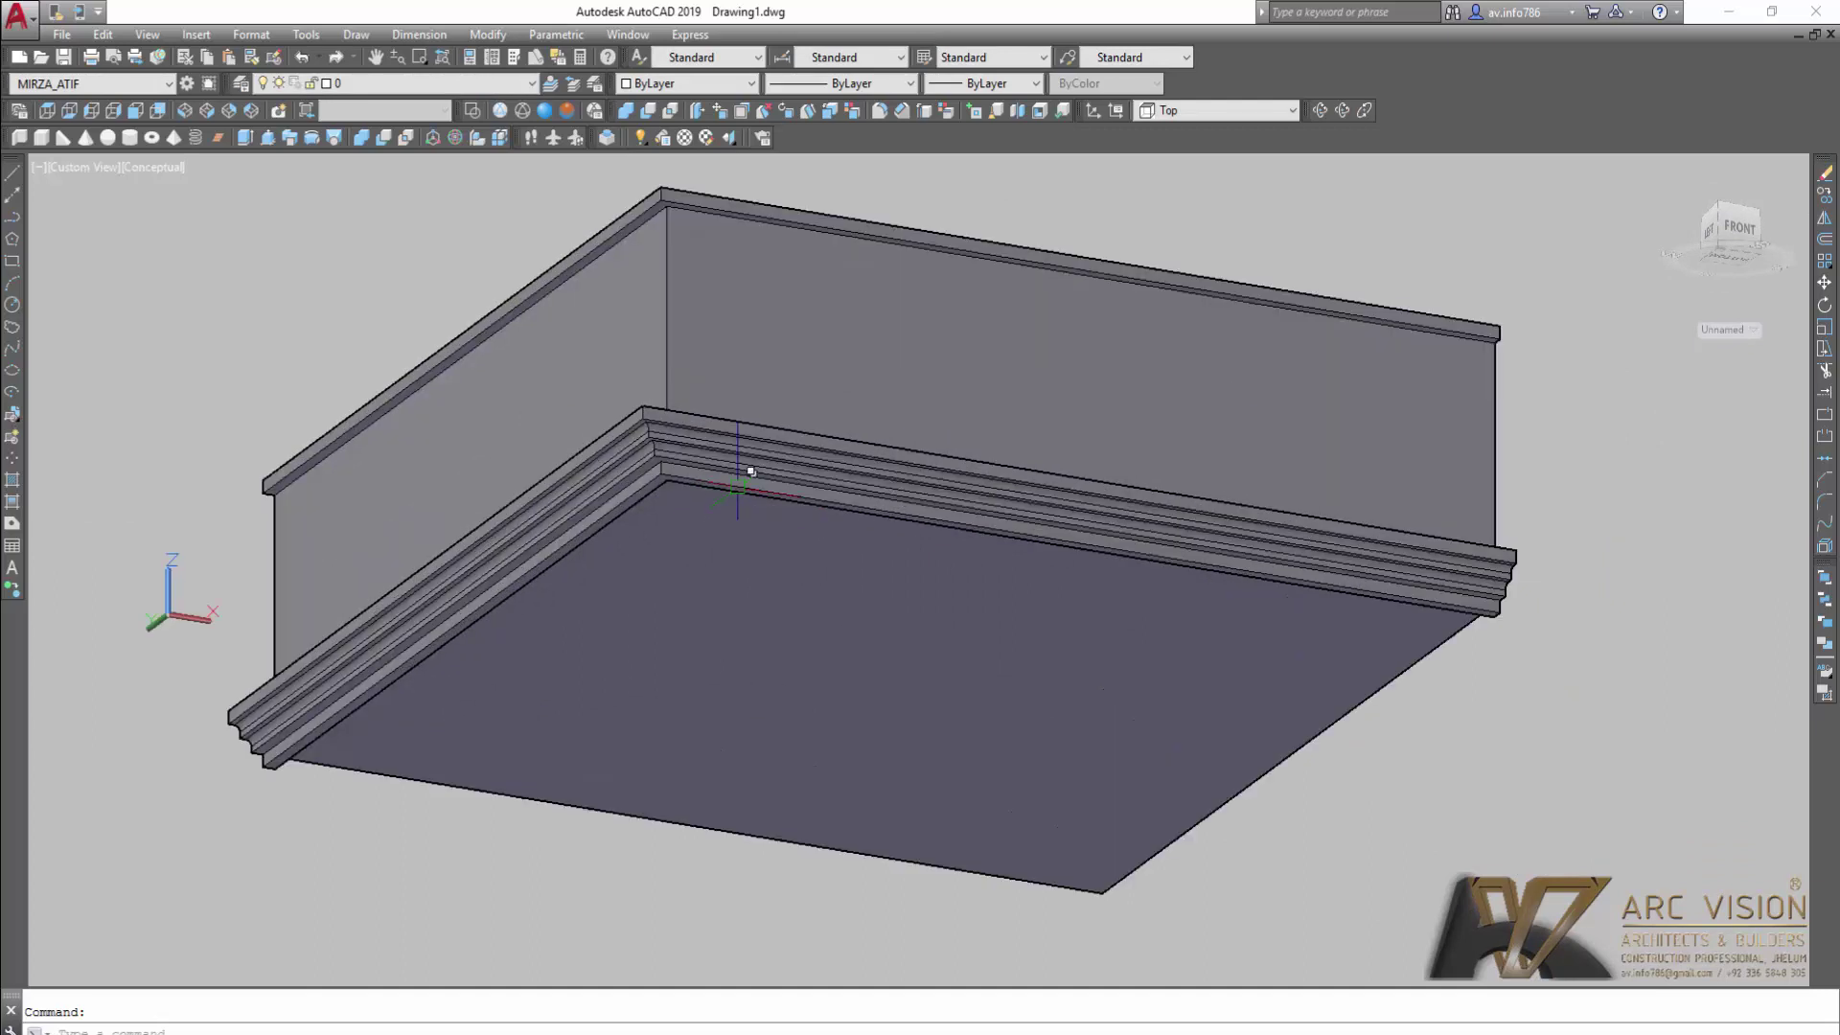
middle_click_drag(752, 472, 864, 738)
scroll(863, 709, "up", 2)
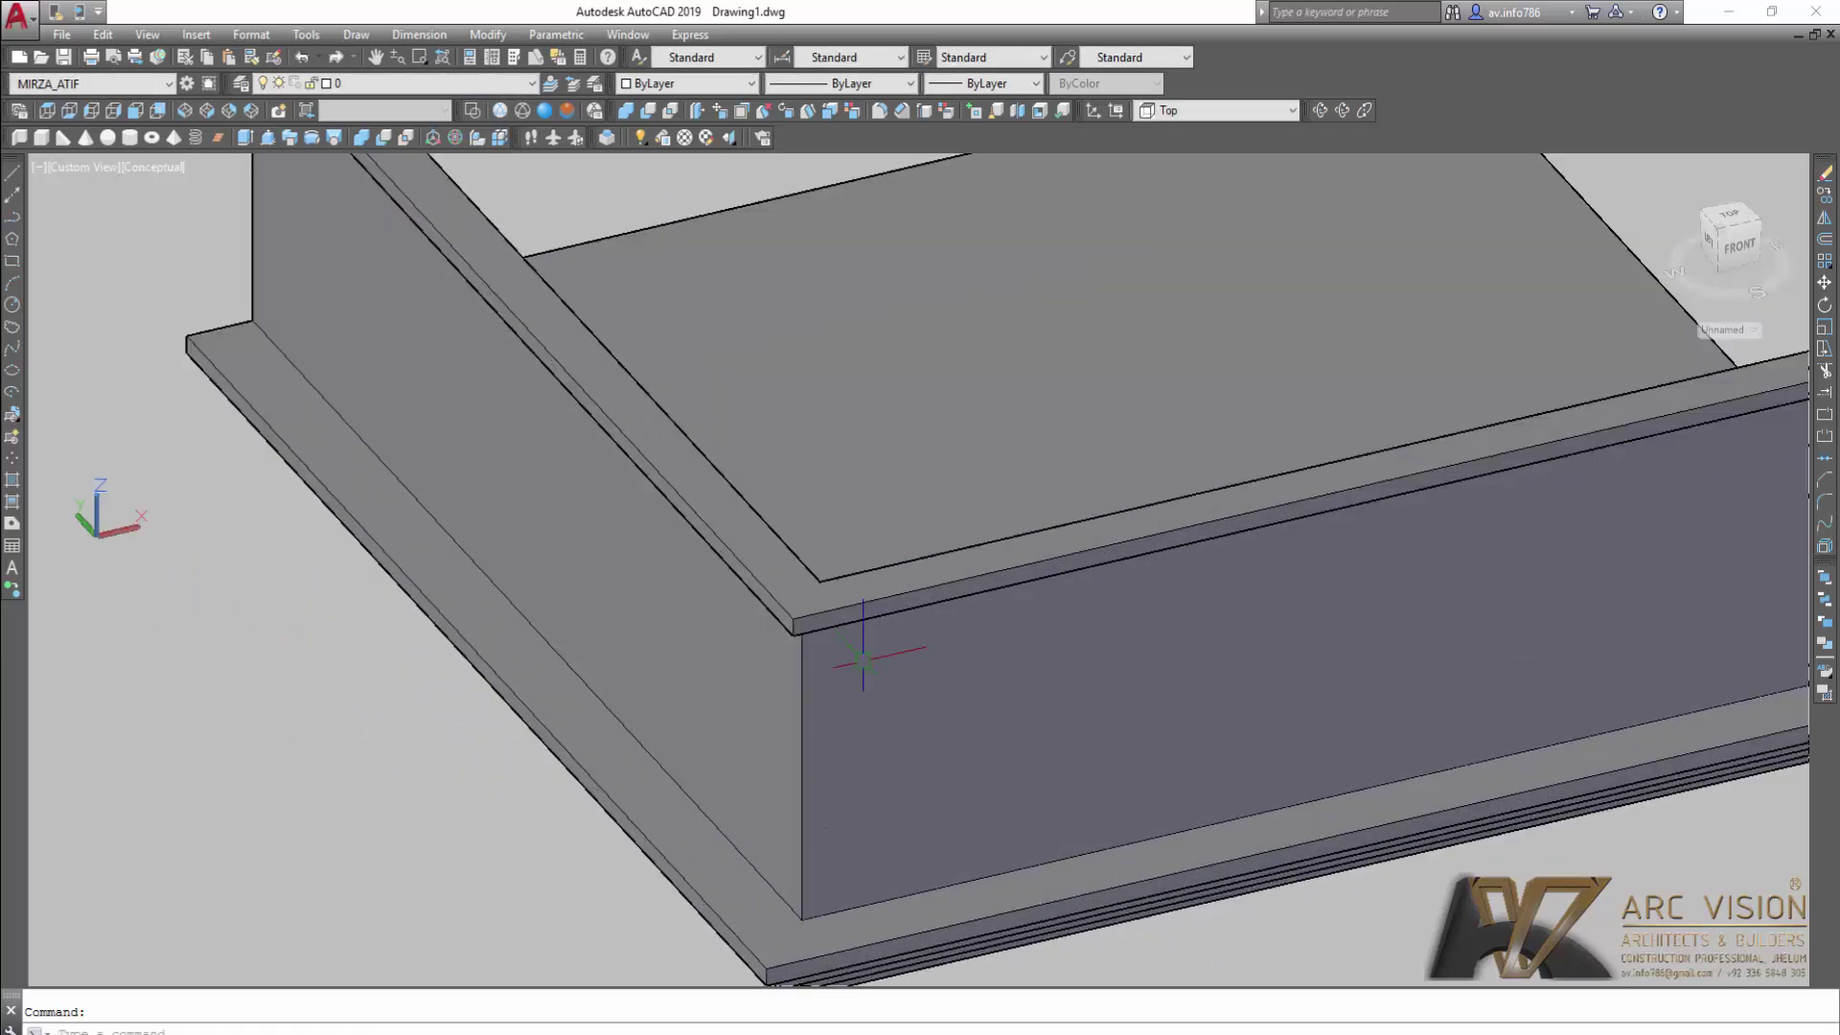
scroll(795, 637, "down", 3)
scroll(793, 531, "up", 1)
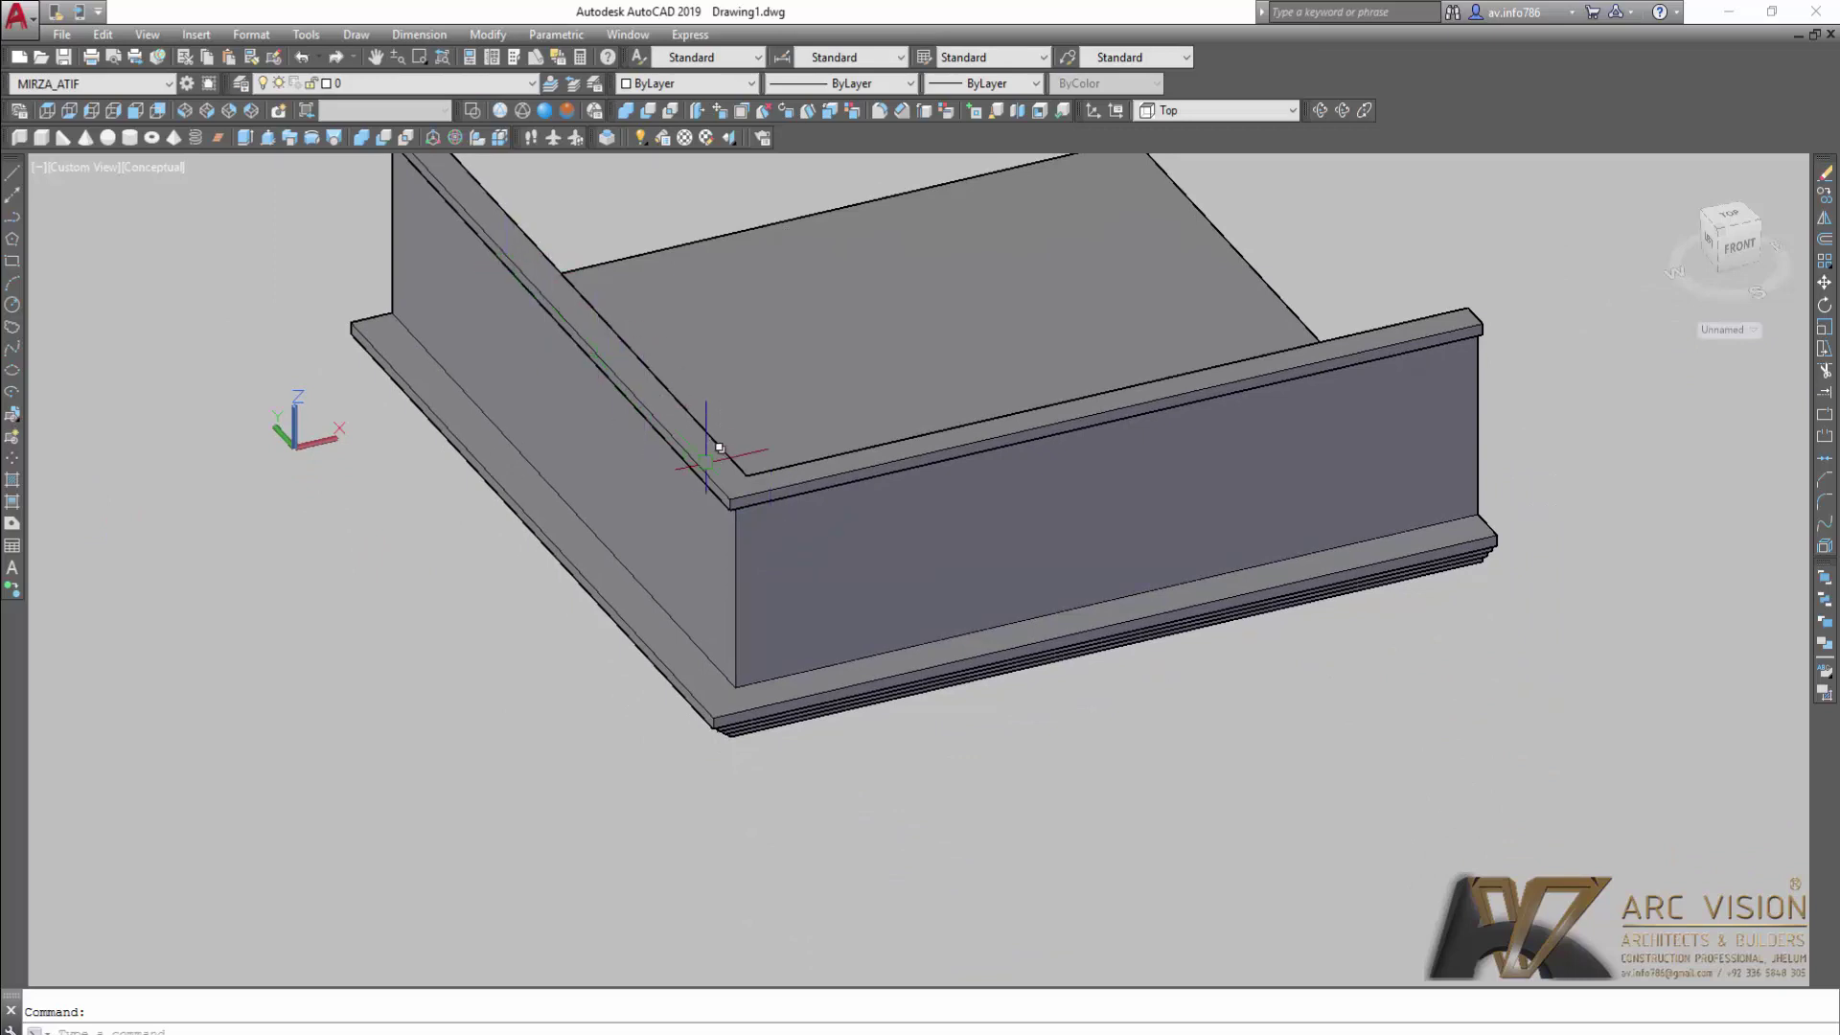
scroll(1000, 476, "down", 3)
middle_click_drag(913, 519, 940, 507)
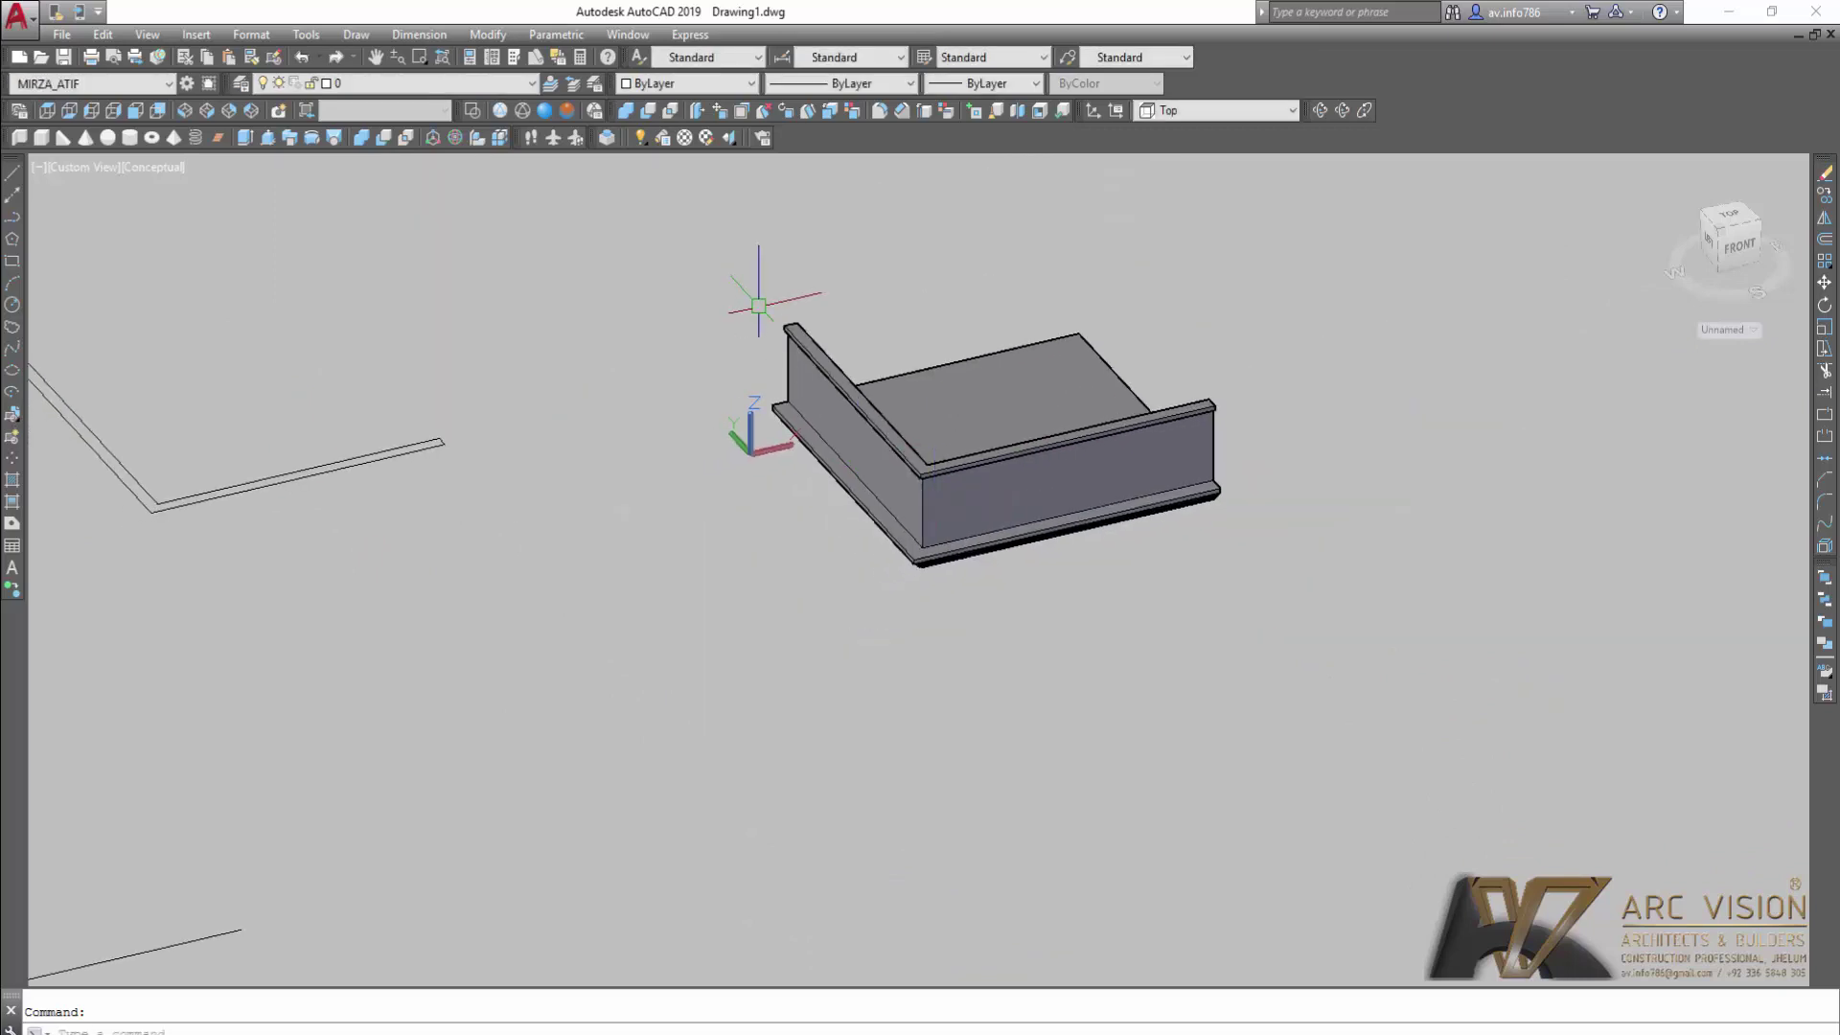
middle_click_drag(824, 674, 851, 675, "shift")
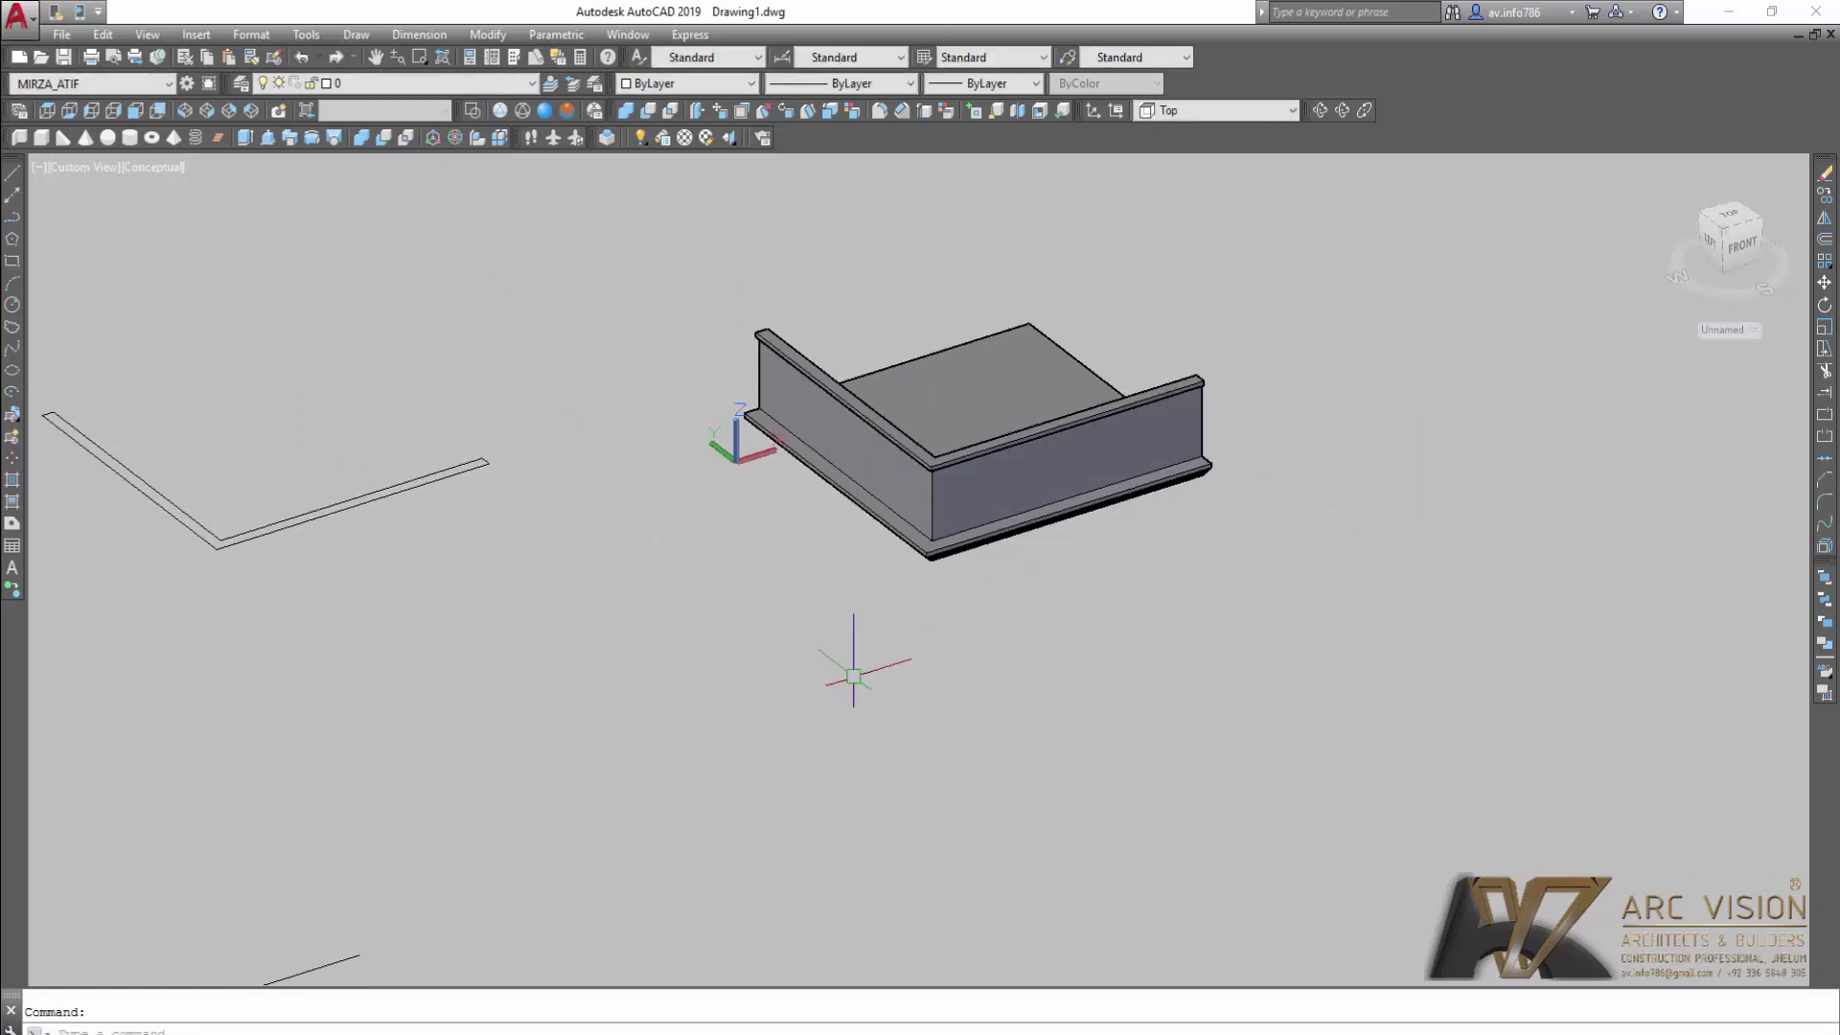
Step: Change to the 2D Wireframe visual style and set the UCS to Front for work on the free L-shaped path
middle_click_drag(629, 653, 1171, 657)
scroll(1170, 658, "up", 2)
scroll(938, 657, "down", 5)
middle_click_drag(501, 779, 1015, 628)
left_click(471, 110)
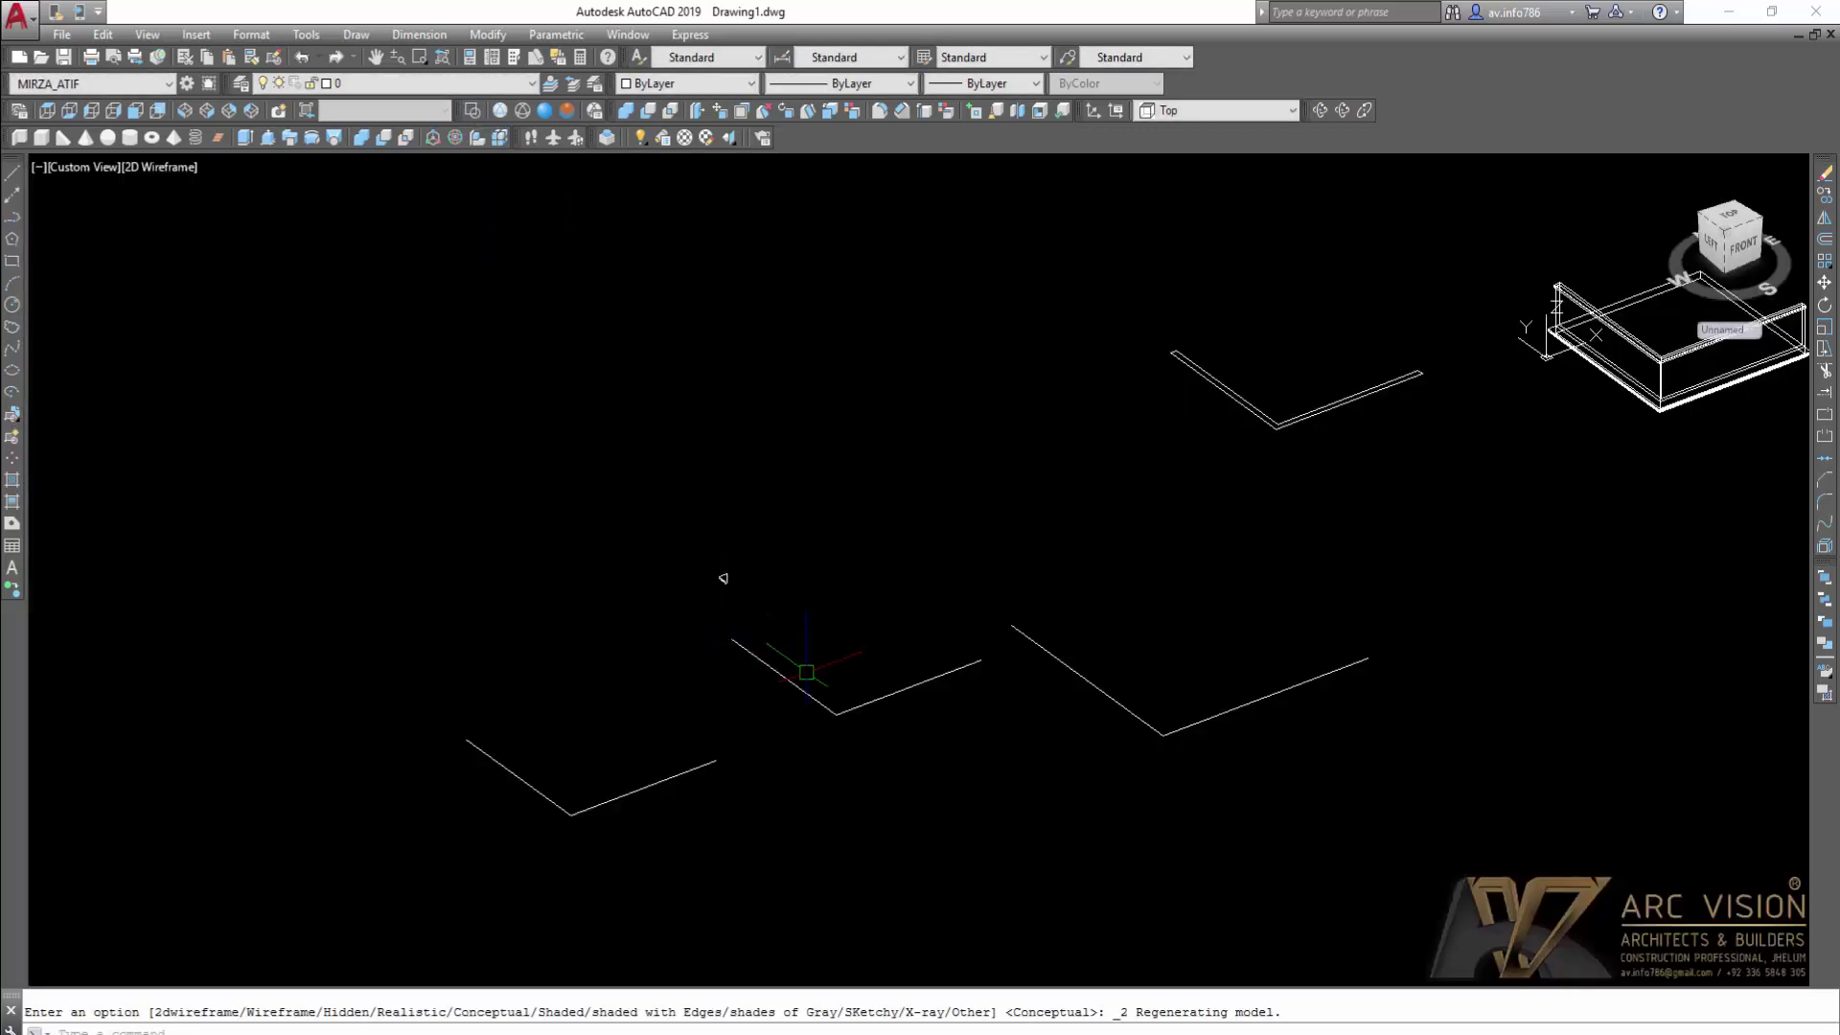
middle_click_drag(771, 682, 1066, 485)
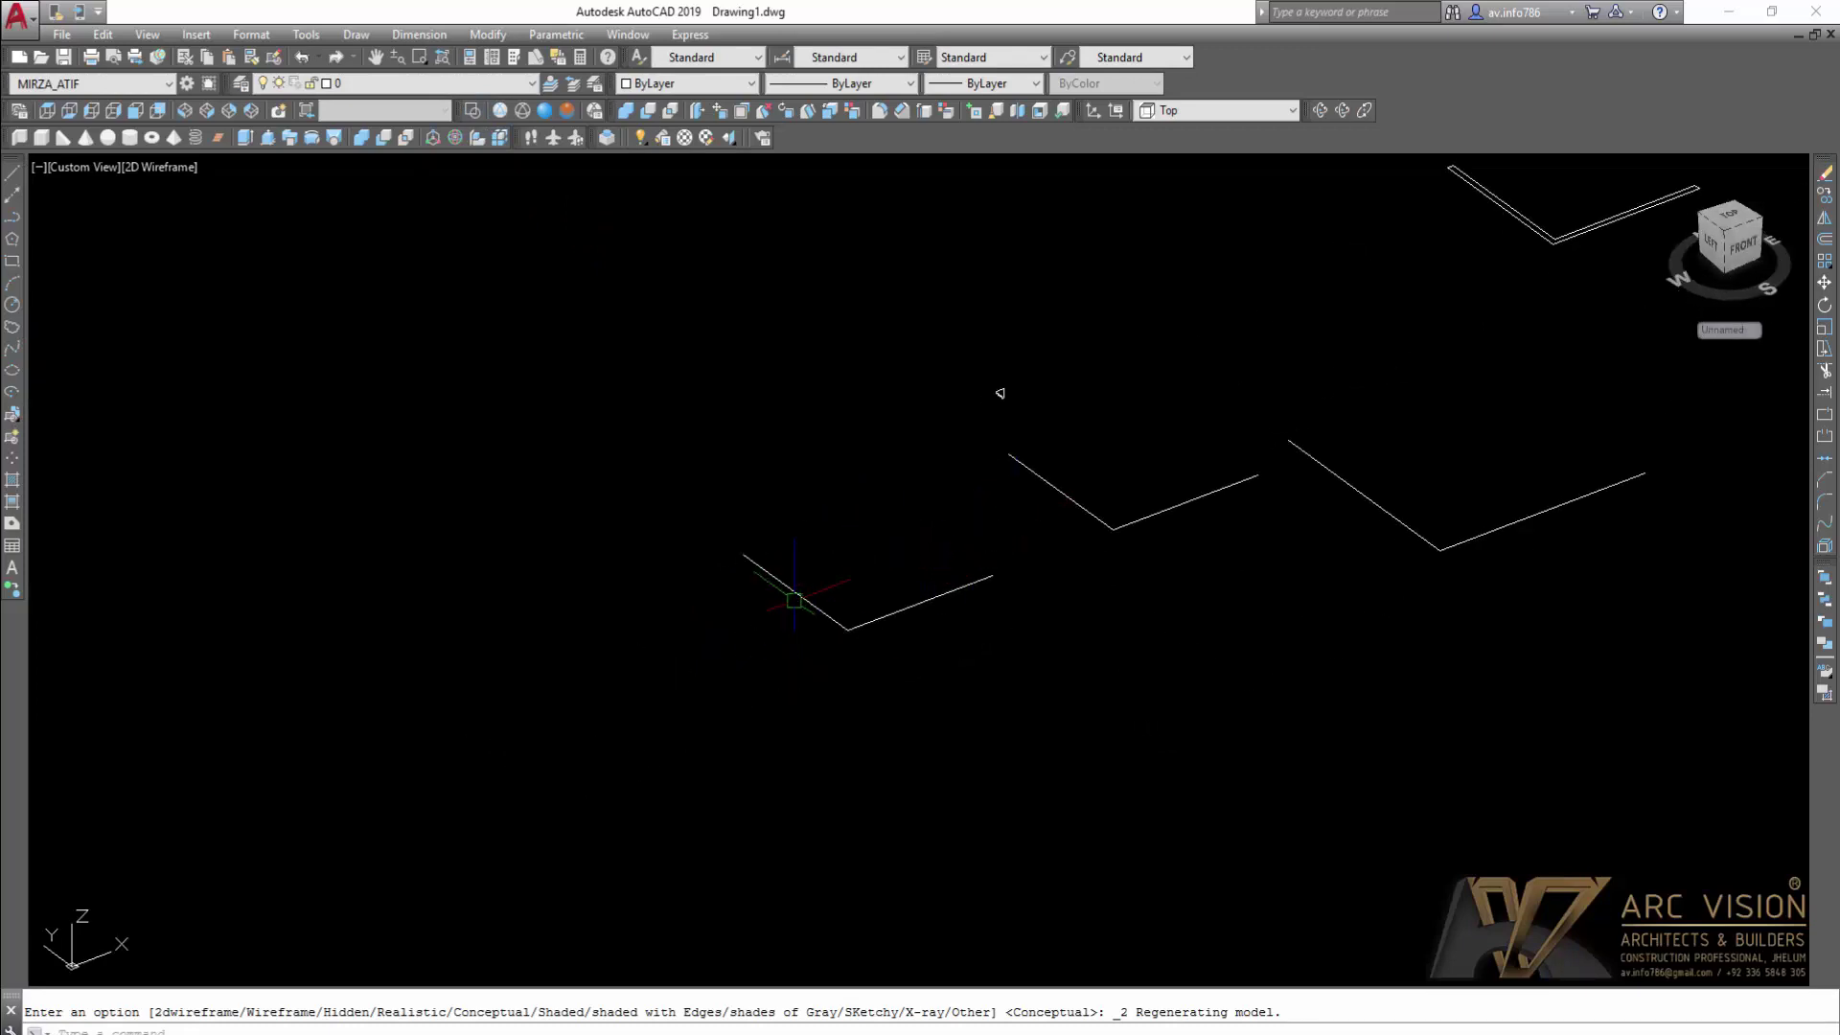
scroll(739, 460, "up", 2)
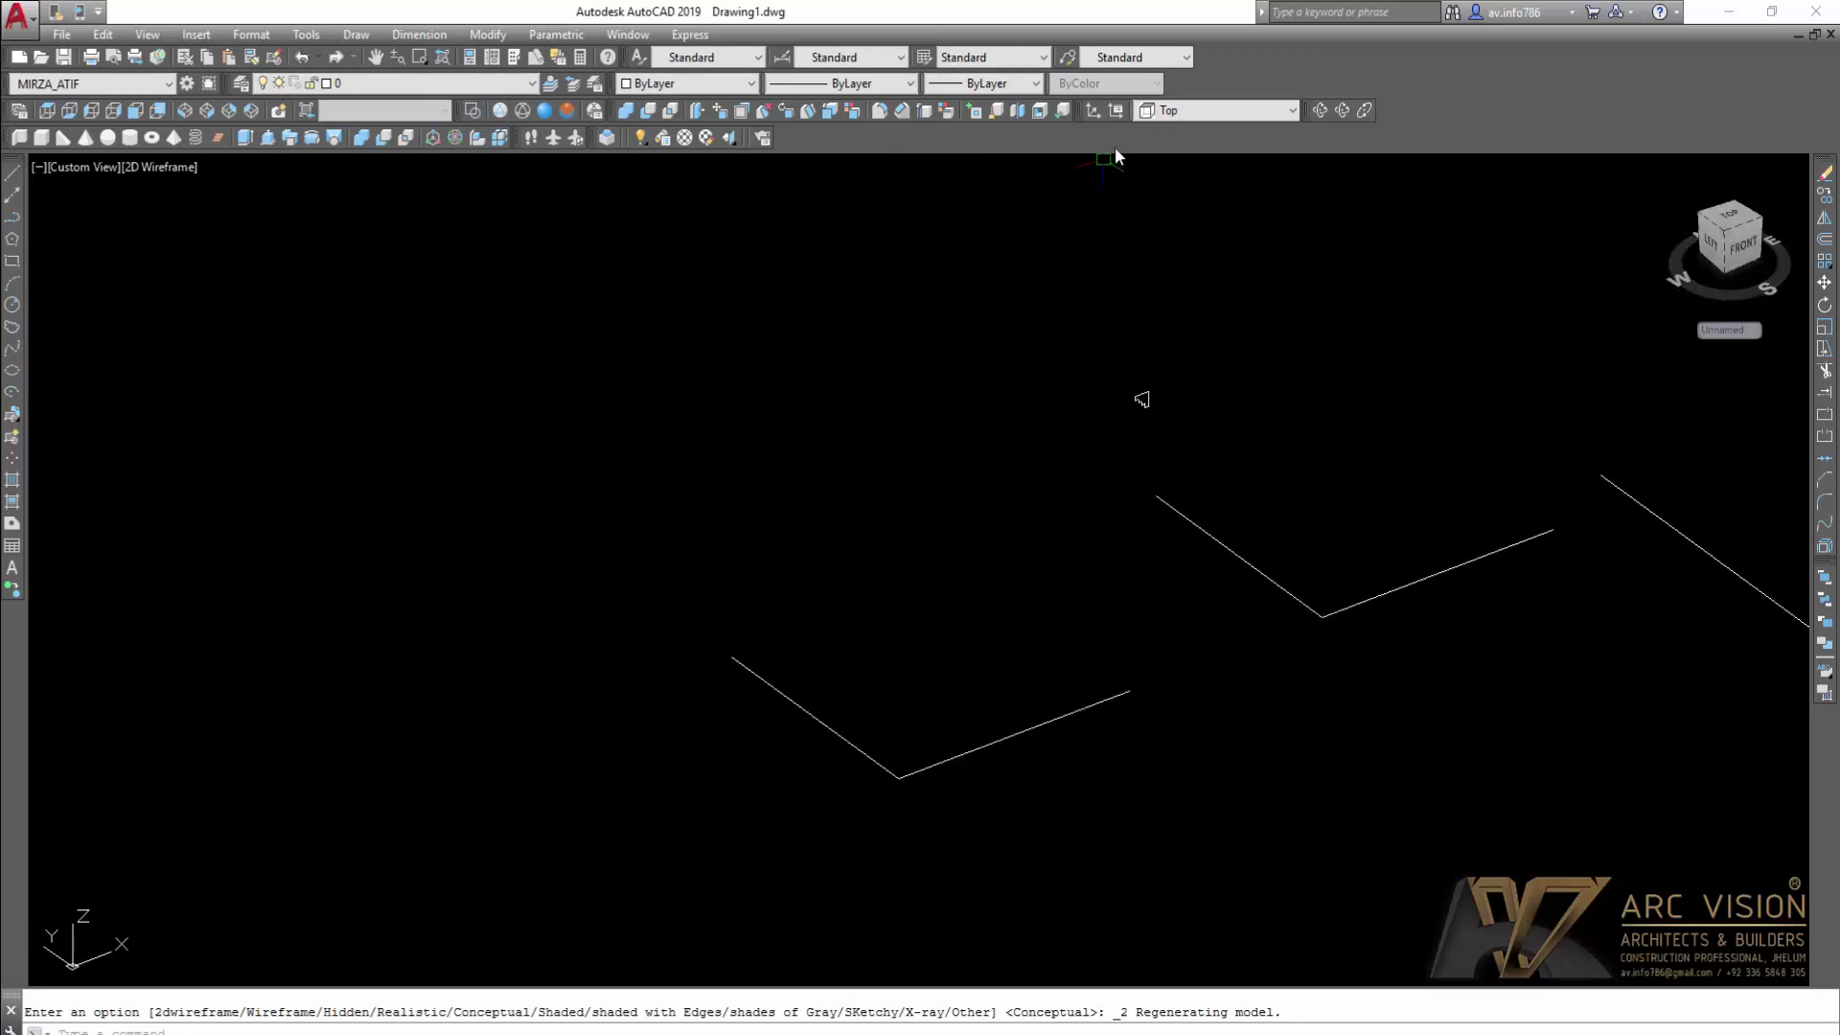
left_click(1188, 113)
left_click(1169, 198)
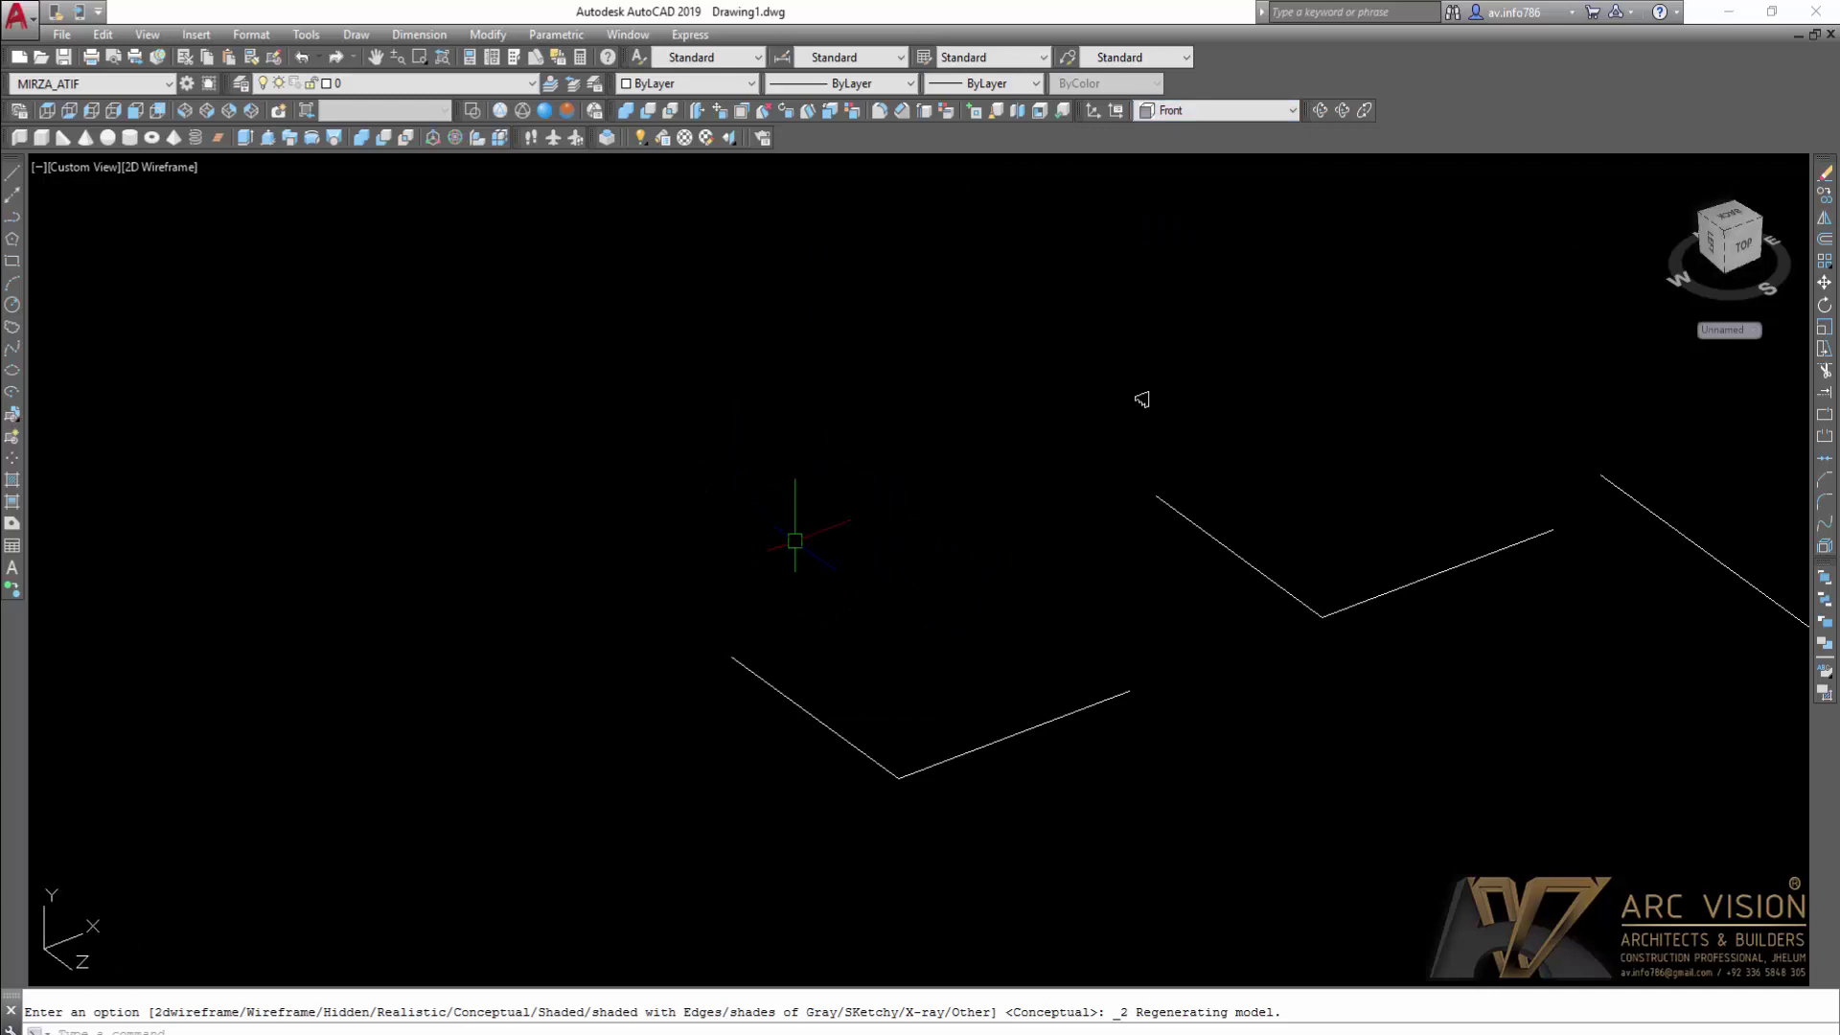
Step: Draw a circle of radius 1 inch centred on the outer end of the free L-shaped path
type("c")
key("Return")
left_click(792, 592)
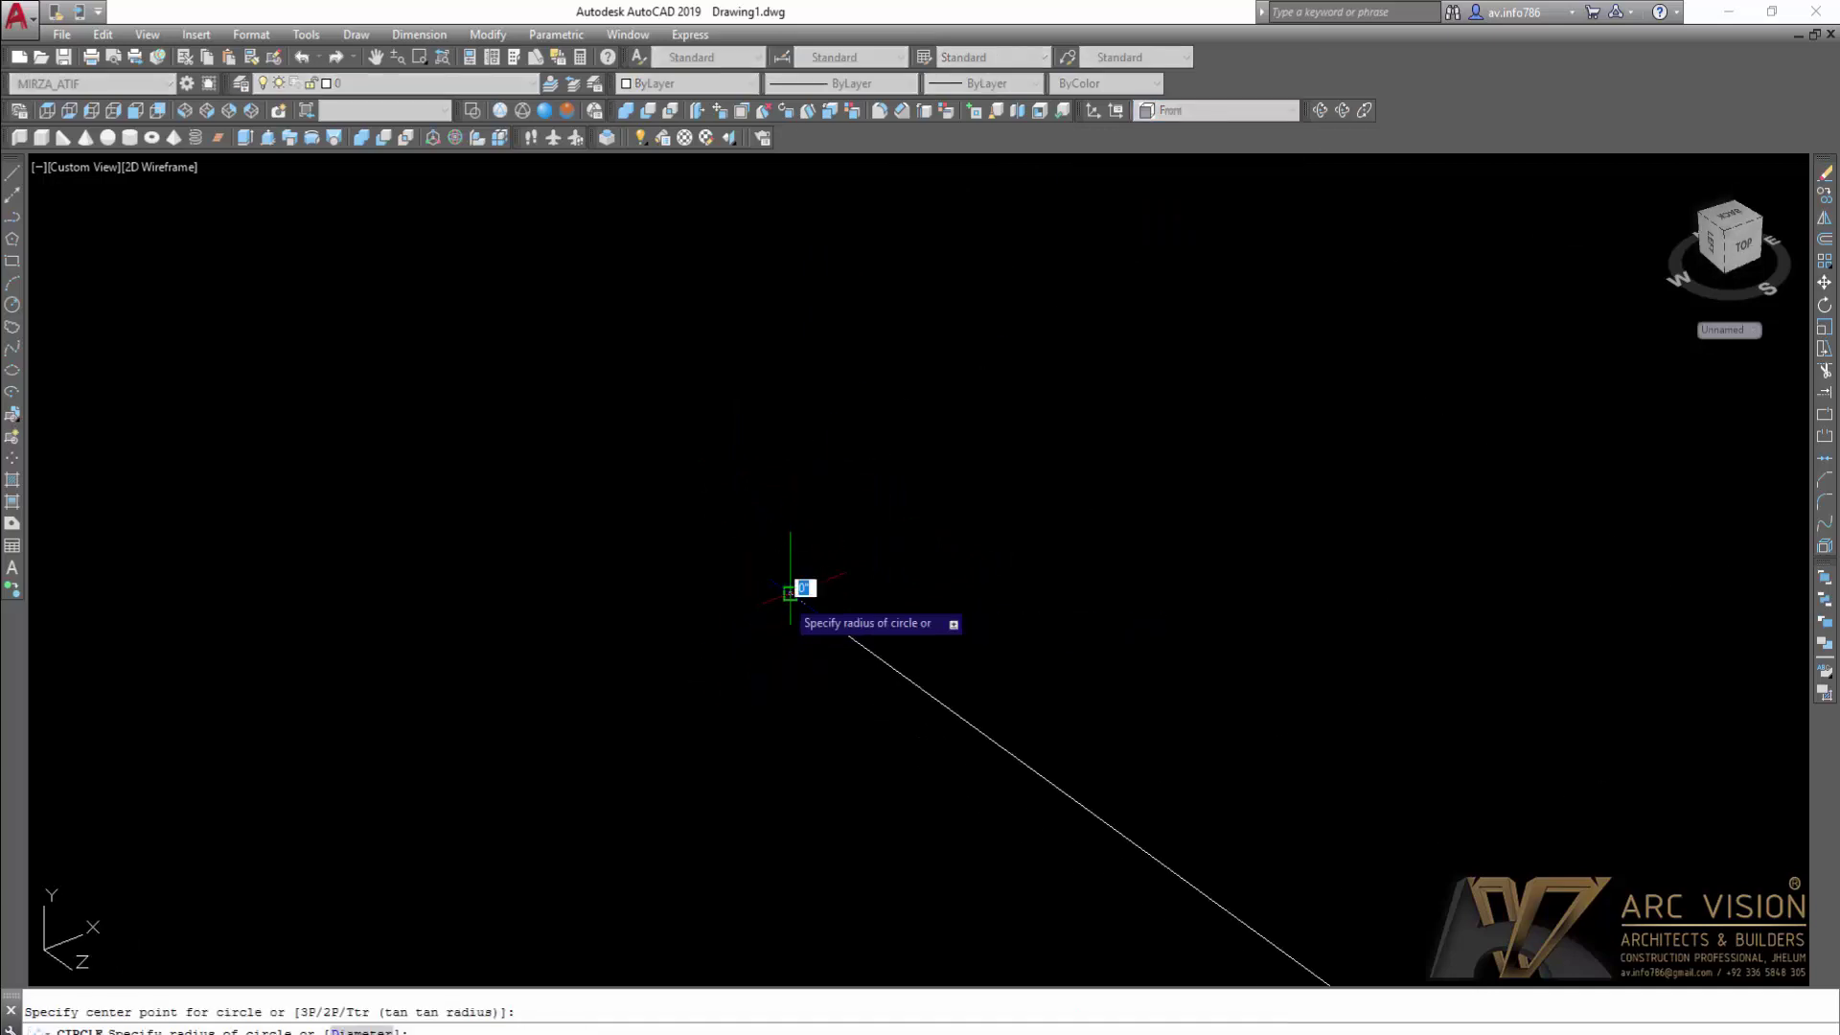
type("1")
key("Return")
scroll(819, 554, "down", 2)
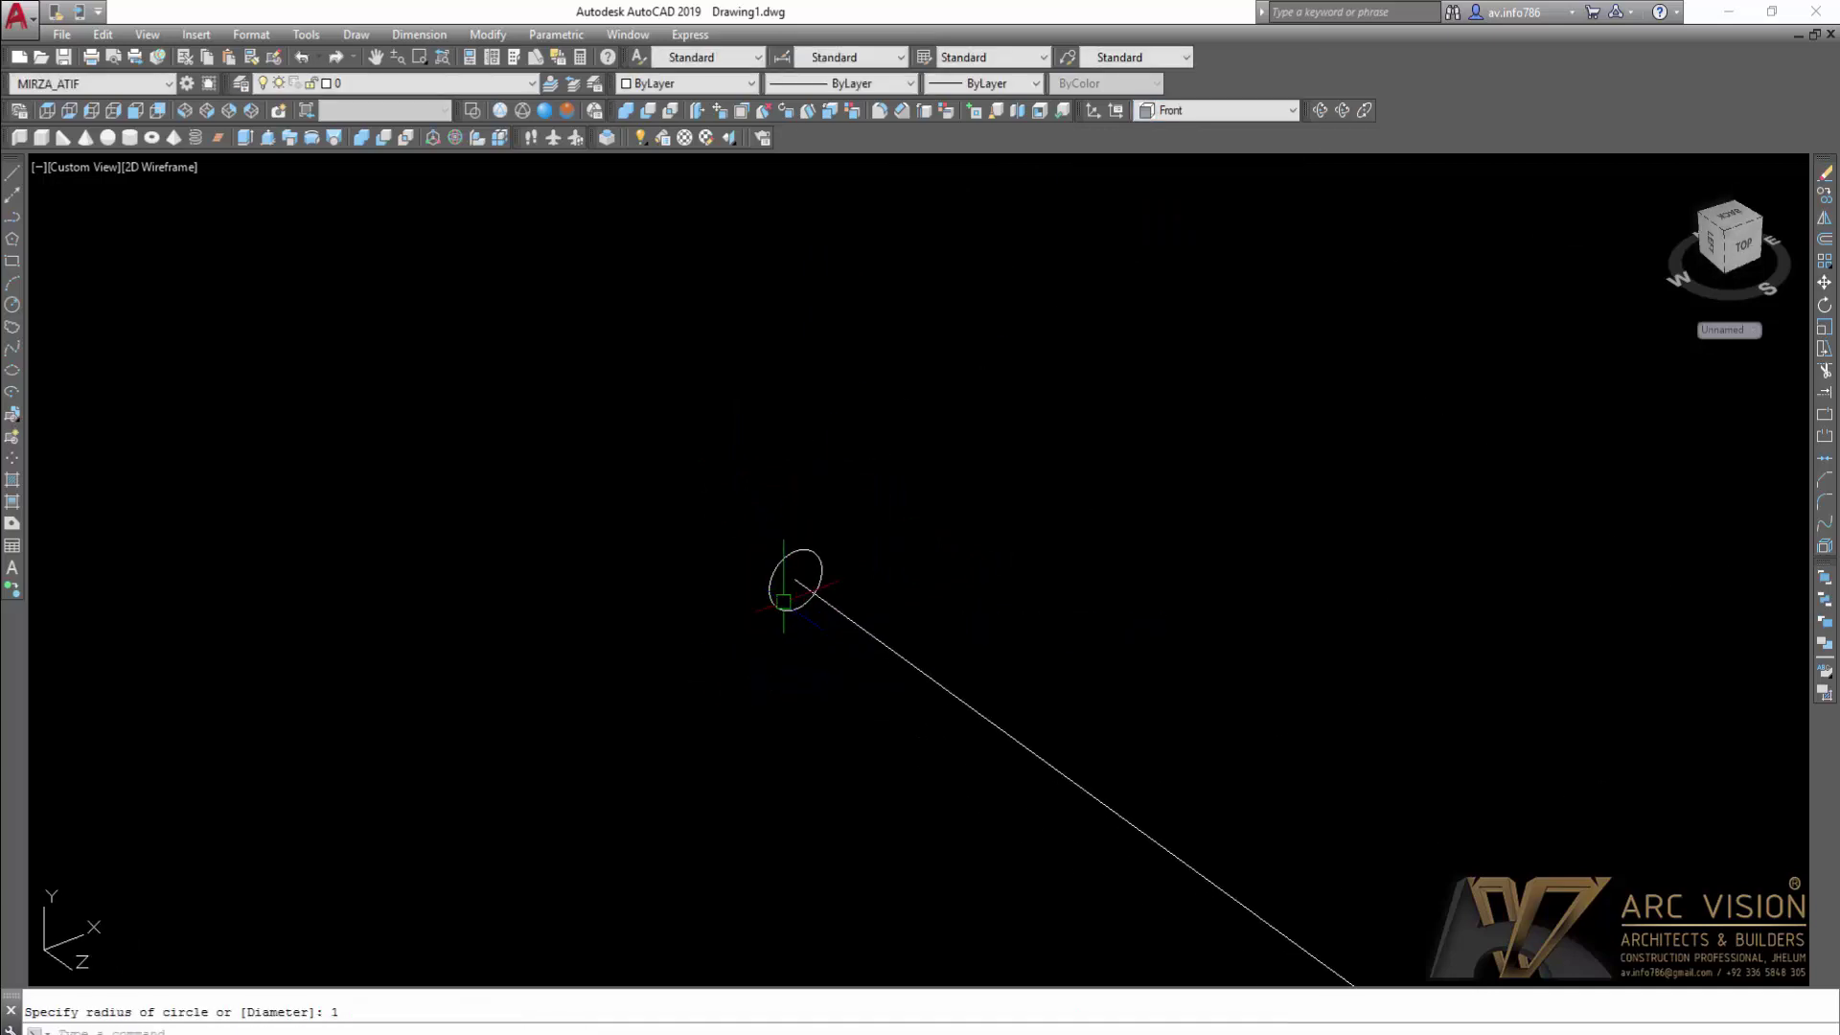
scroll(808, 586, "down", 3)
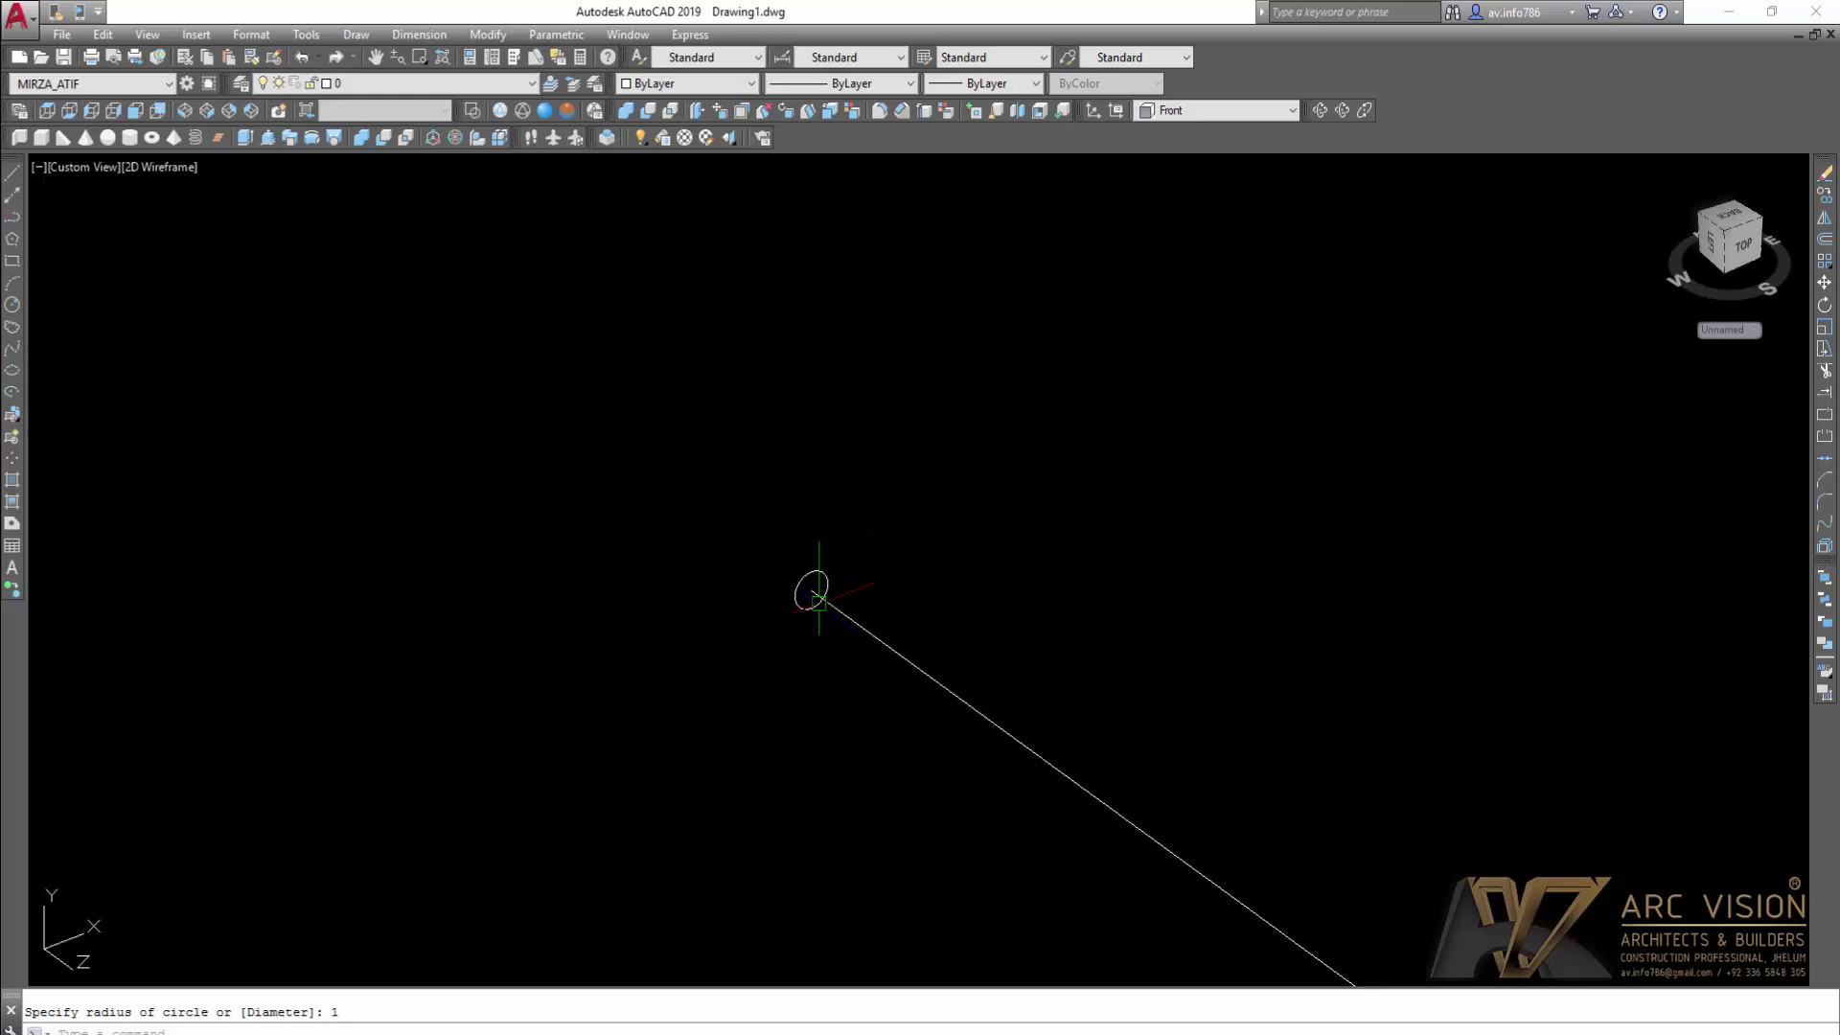
scroll(750, 558, "down", 2)
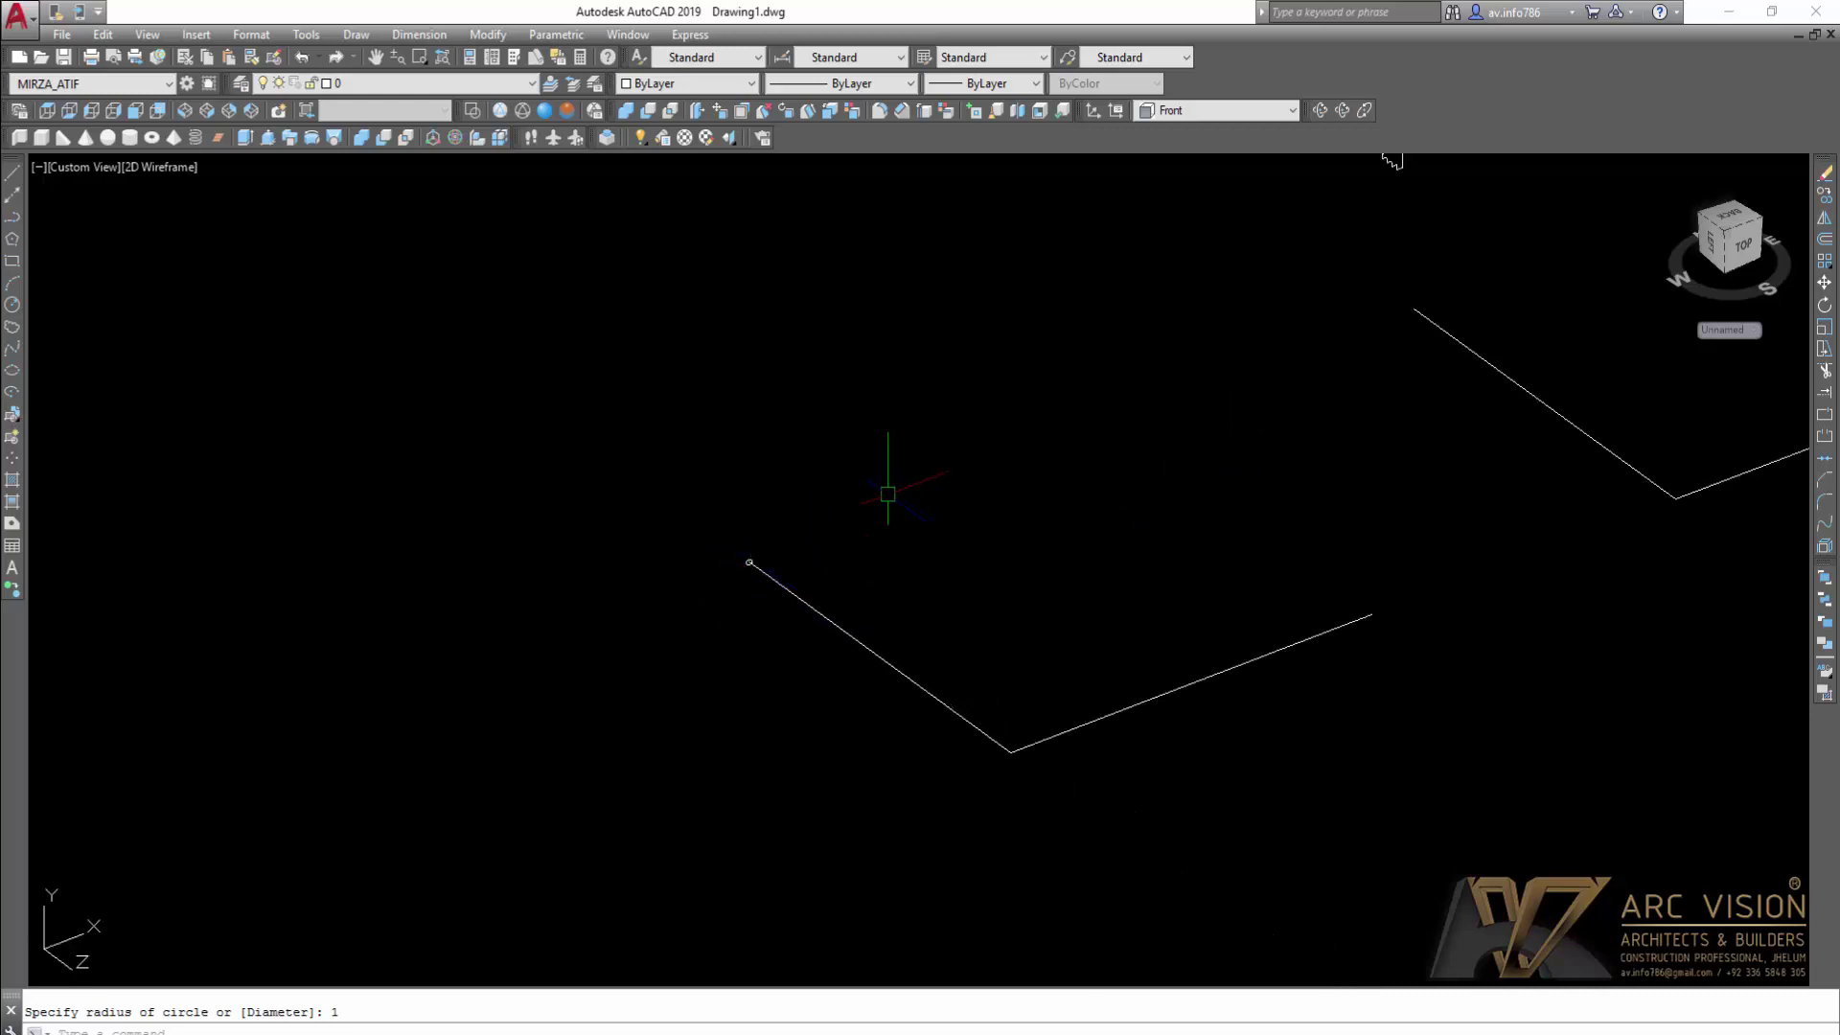
Step: Copy the L-shaped path 12 inches straight up
type("CO")
key("Return")
left_click(845, 632)
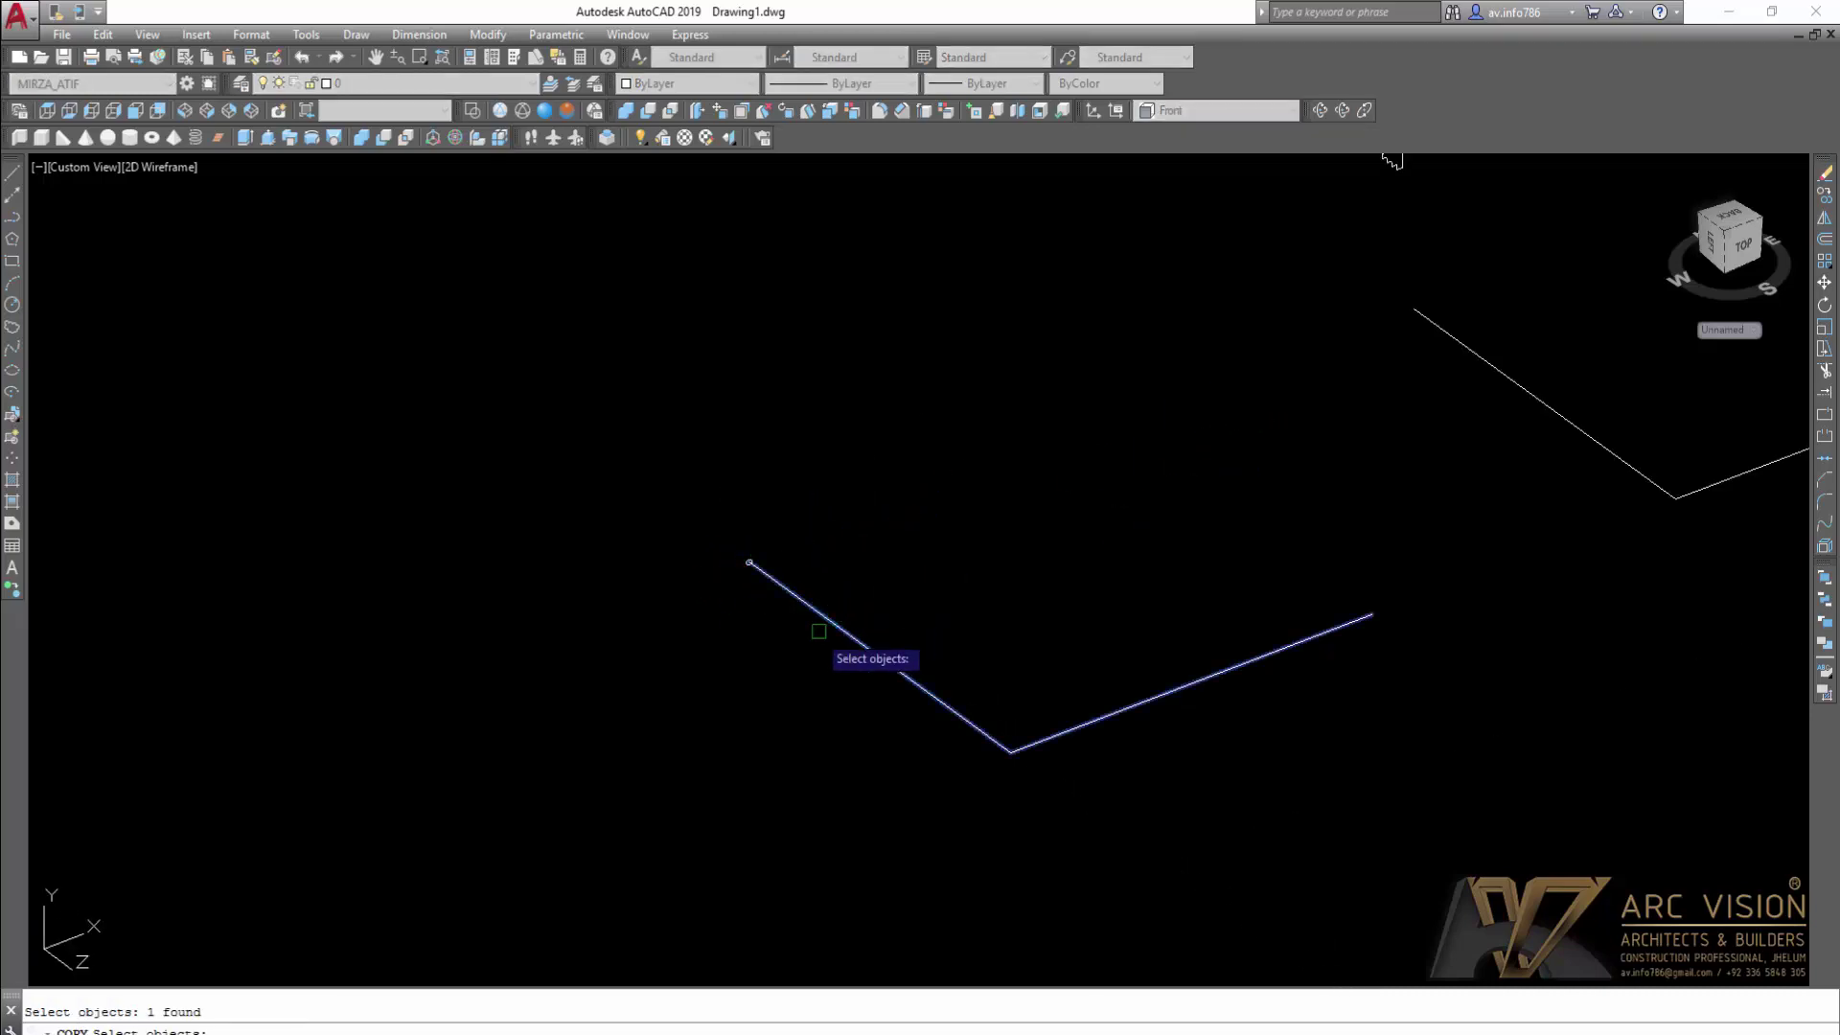
key("Return")
left_click(636, 744)
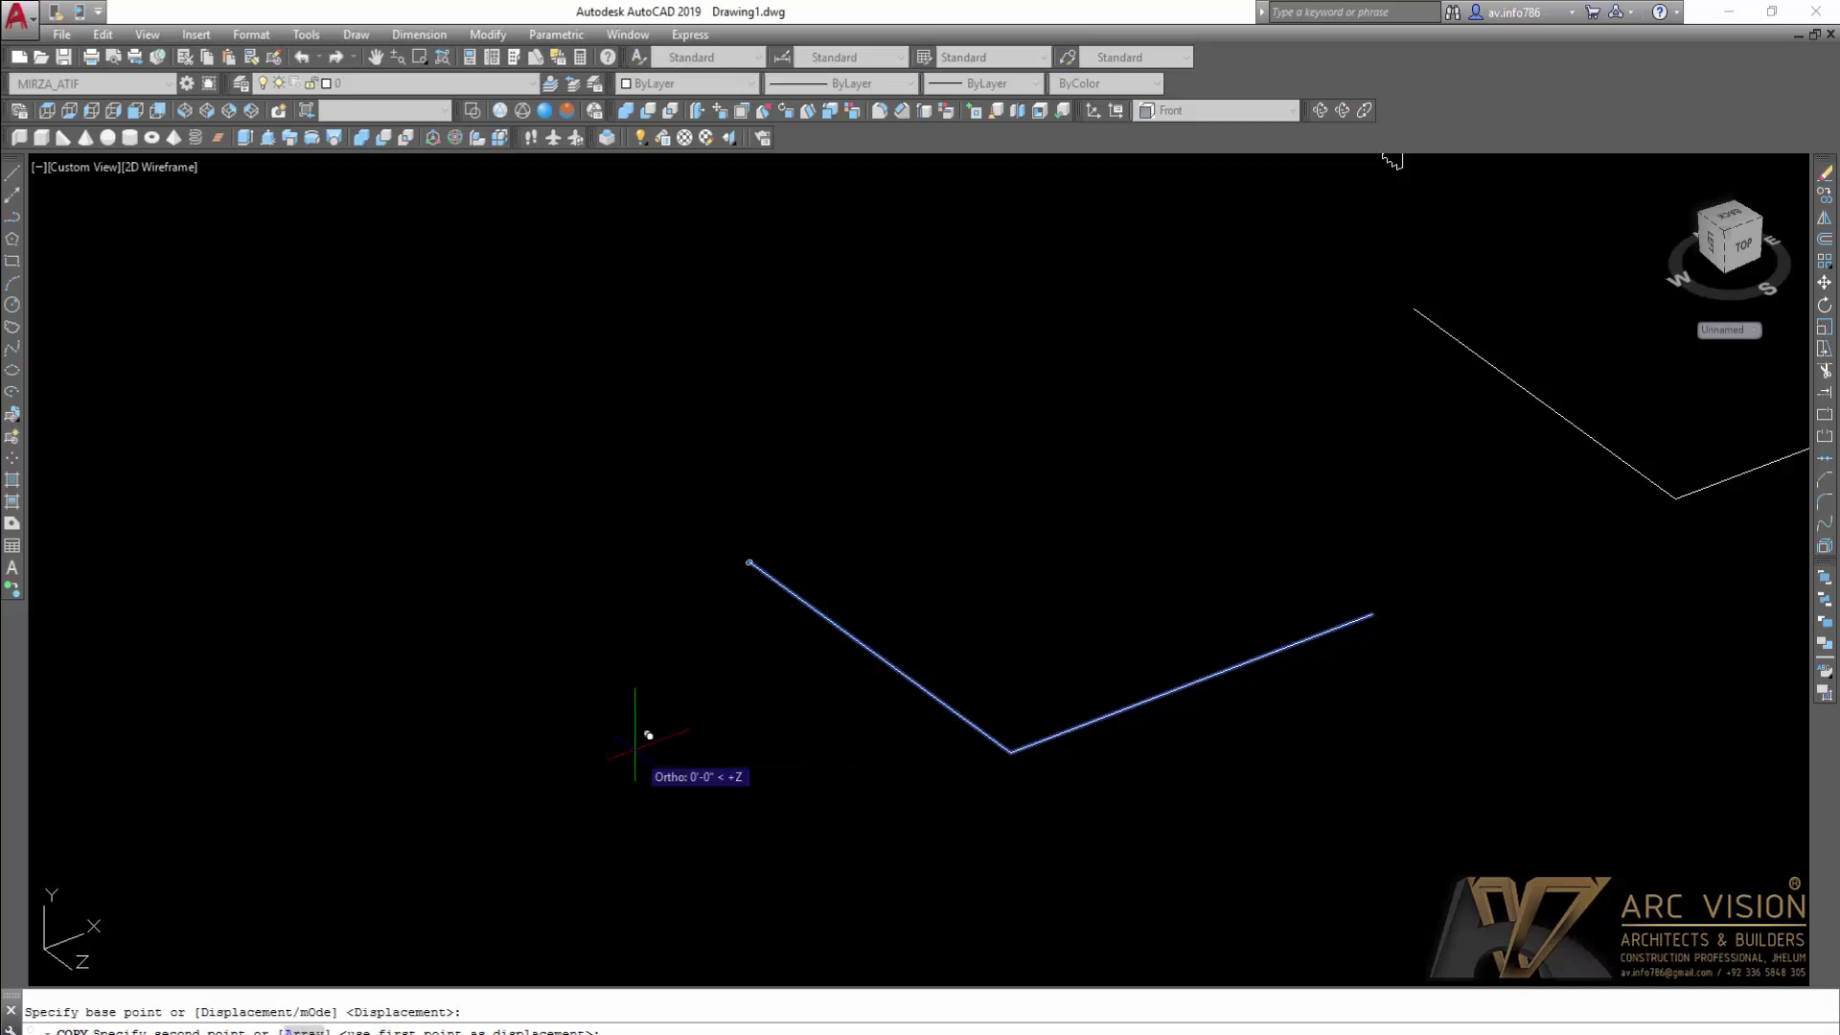
left_click(634, 714)
key("Escape")
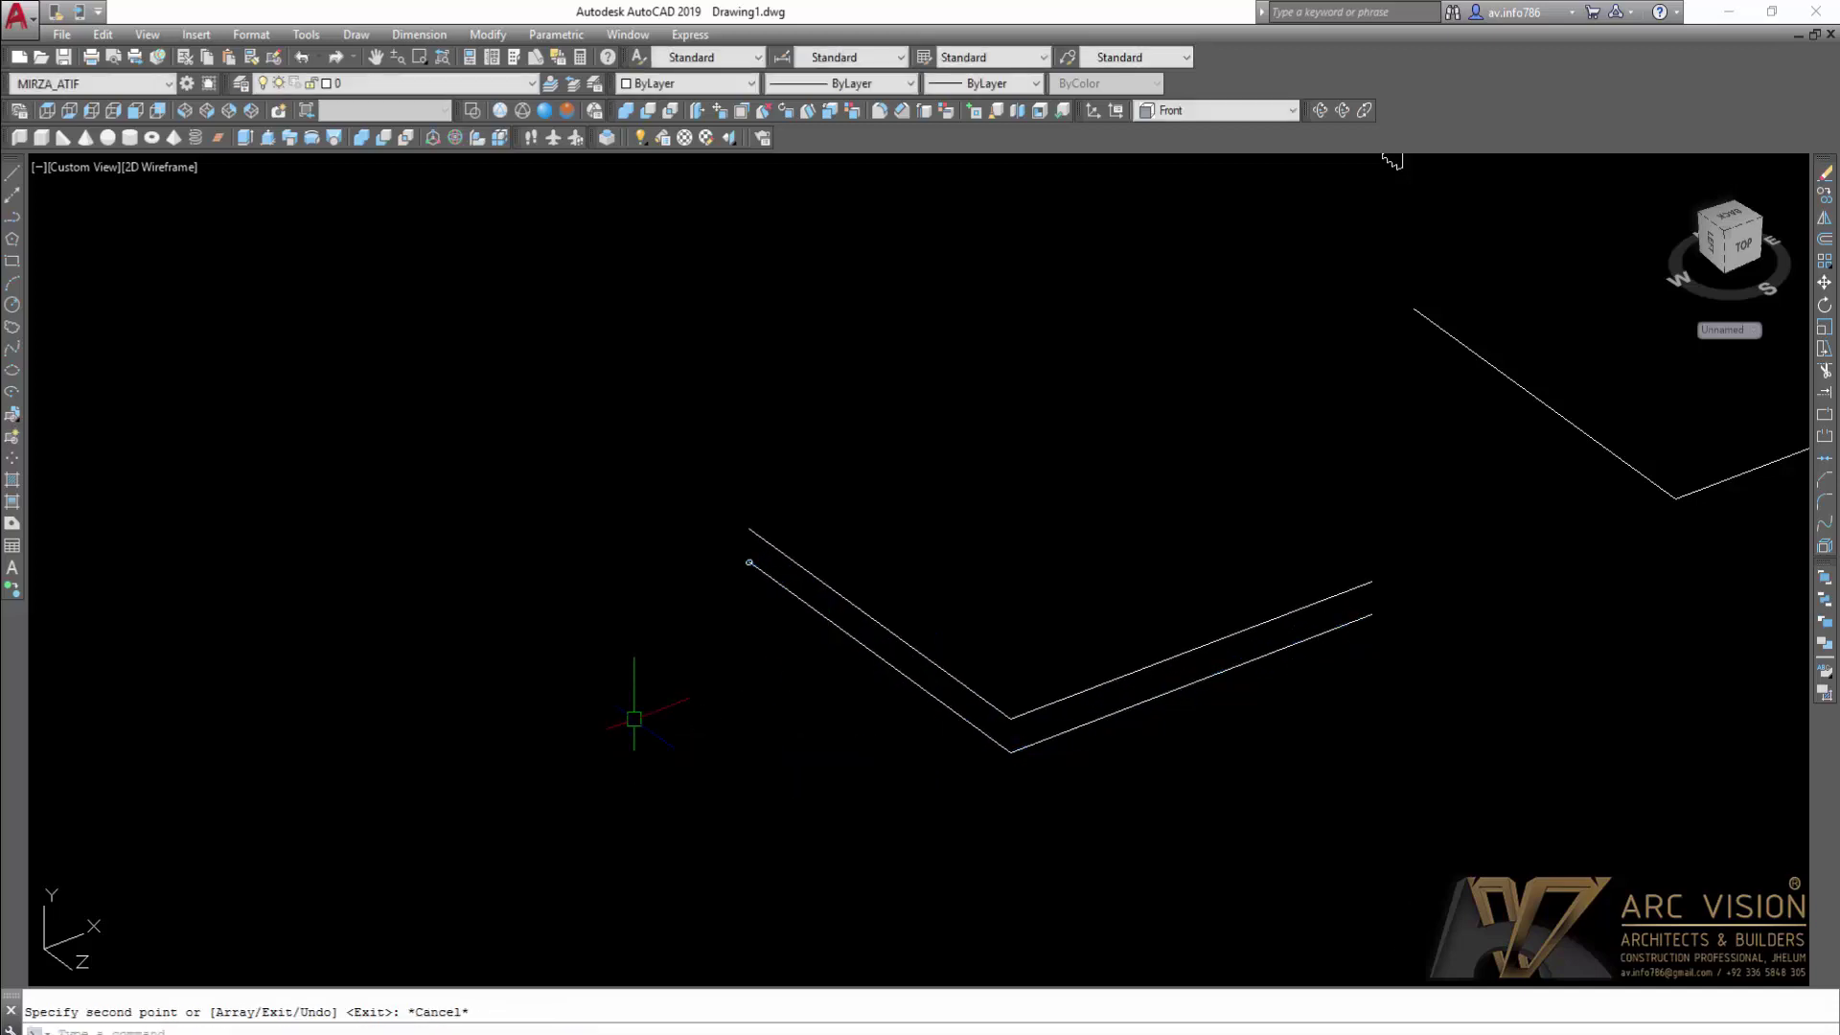
Step: Copy the small circle 12 inches up onto the end of the copied L-shaped path
key("Return")
scroll(748, 564, "up", 6)
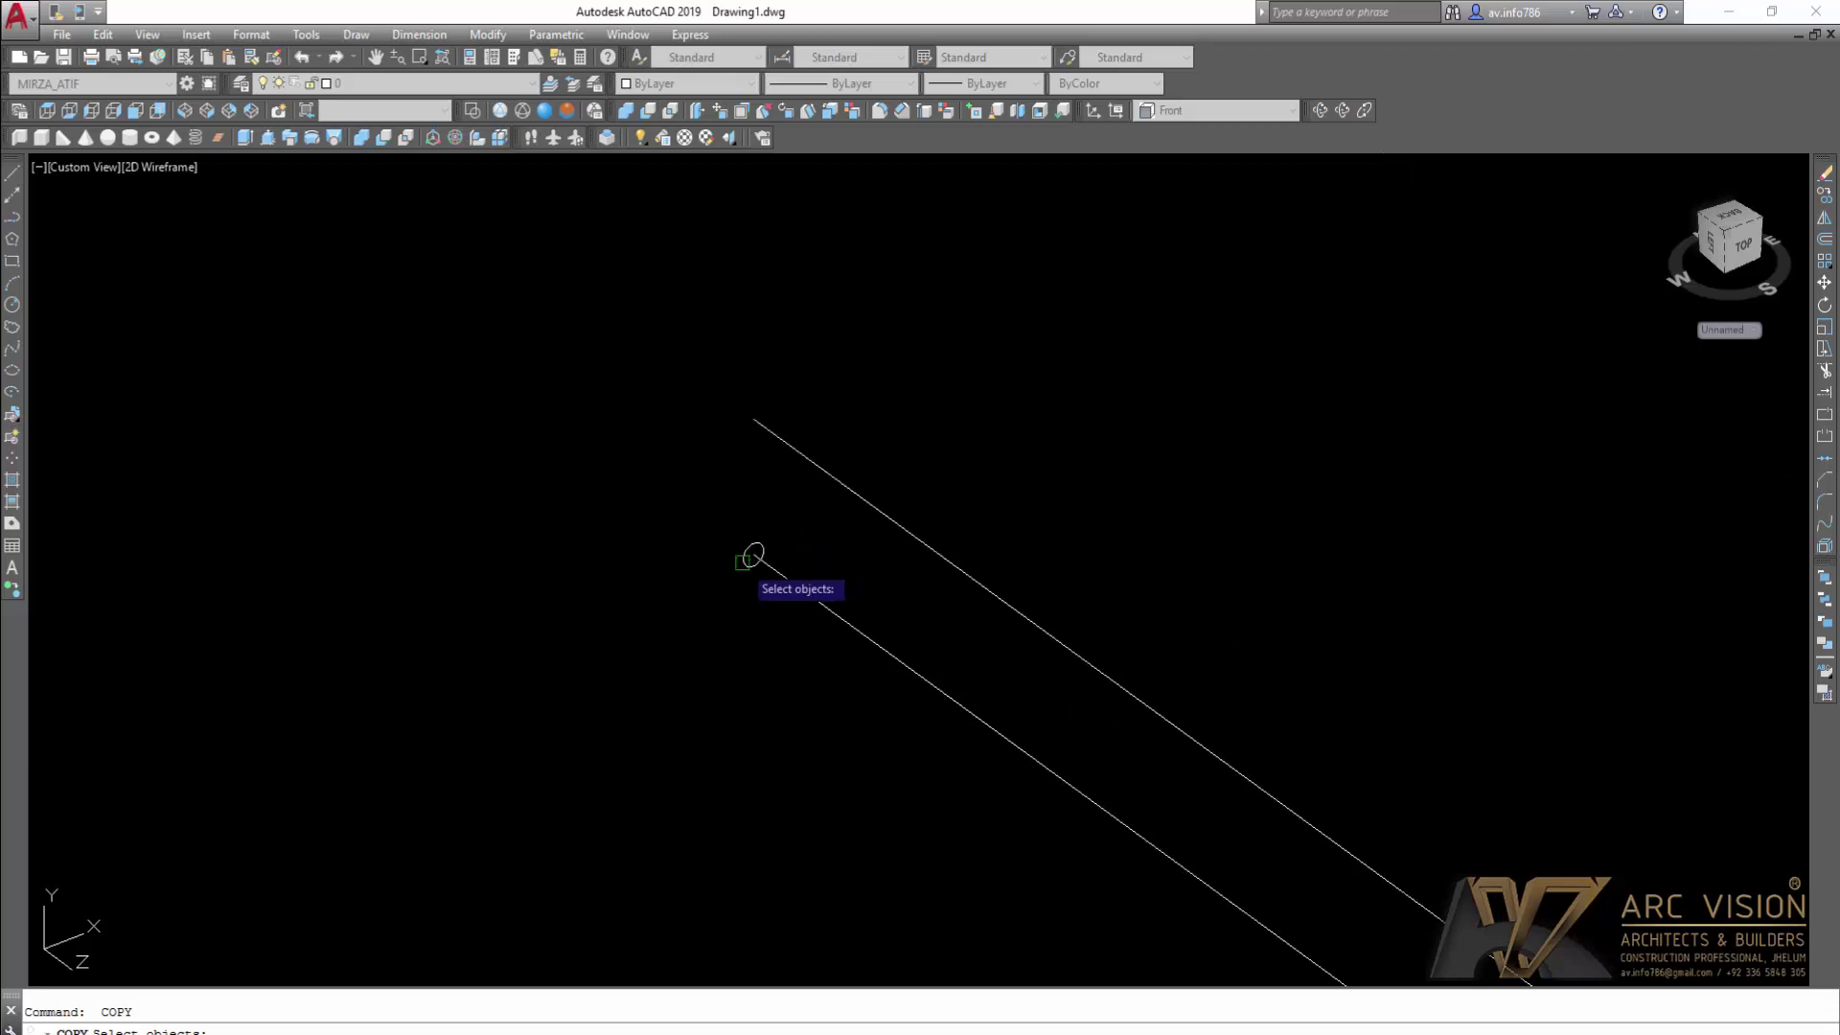
left_click(745, 561)
key("Return")
left_click(675, 723)
type("12")
key("Return")
key("Return")
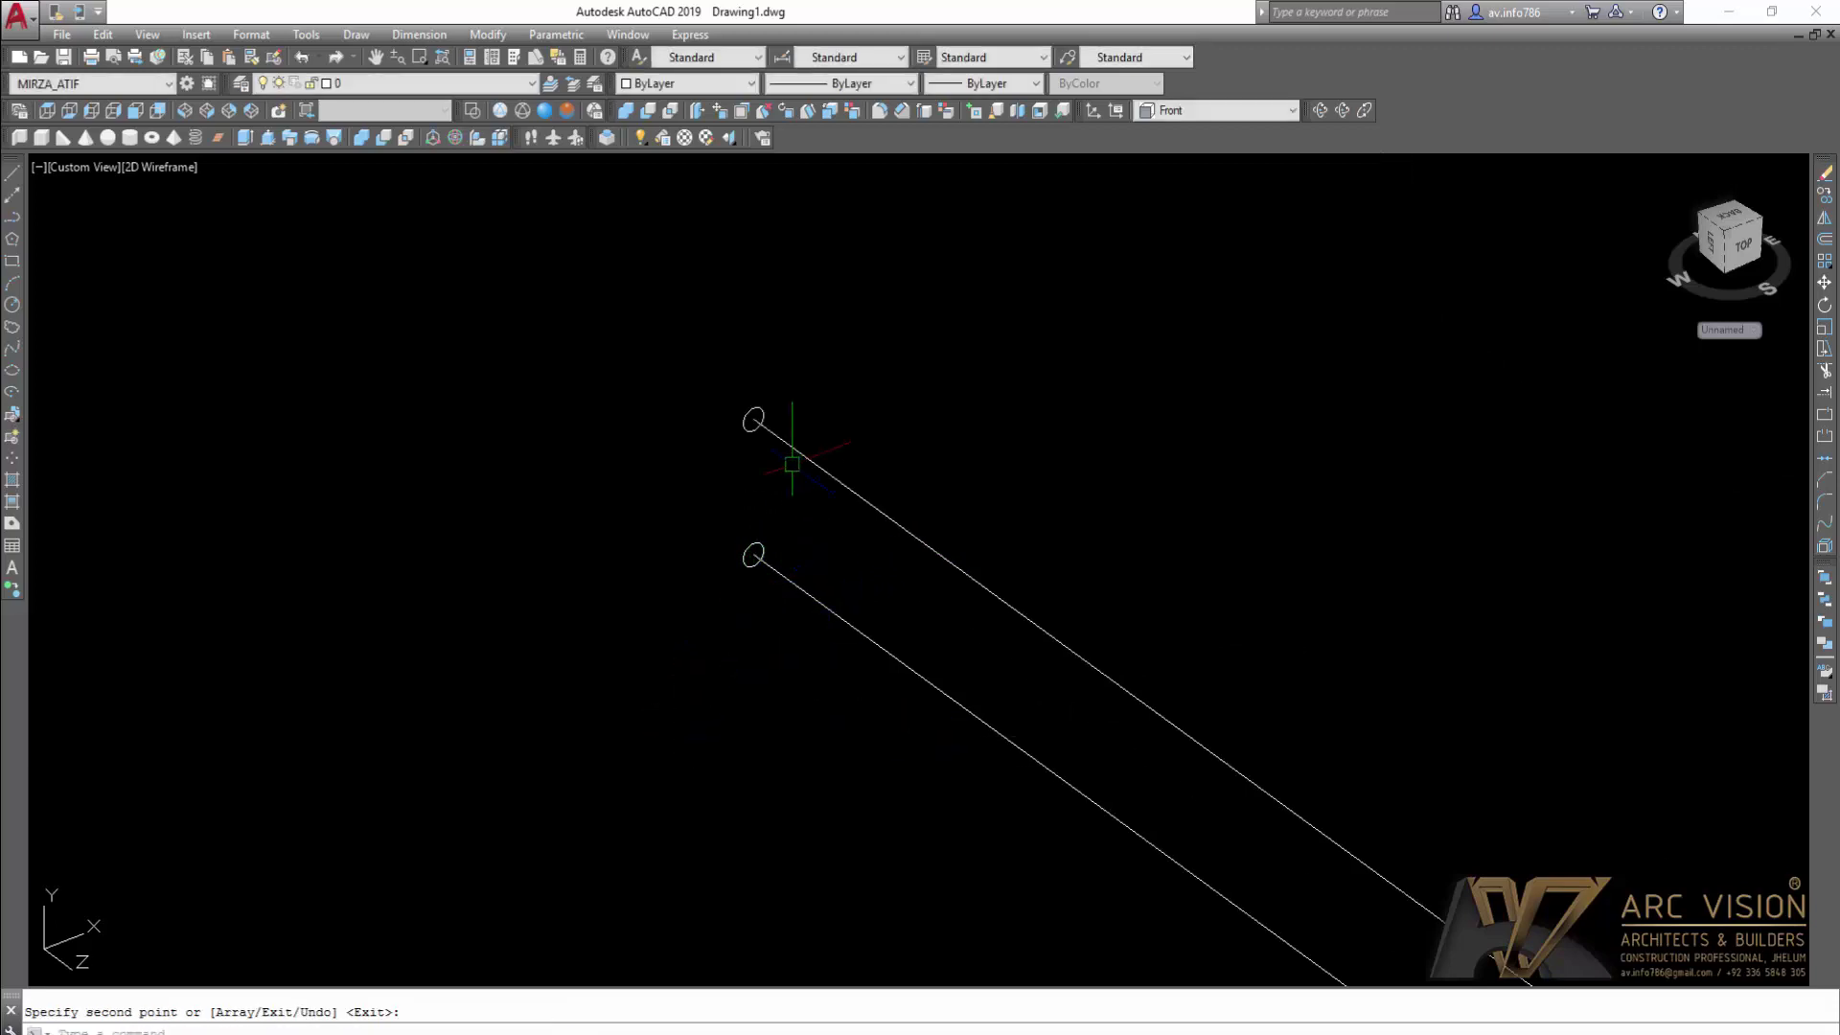
Step: Copy the upper L-shaped path together with its circle another 12 inches up
key("Return")
left_click(792, 464)
left_click(686, 316)
key("Return")
left_click(557, 484)
type("12")
key("Return")
key("Escape")
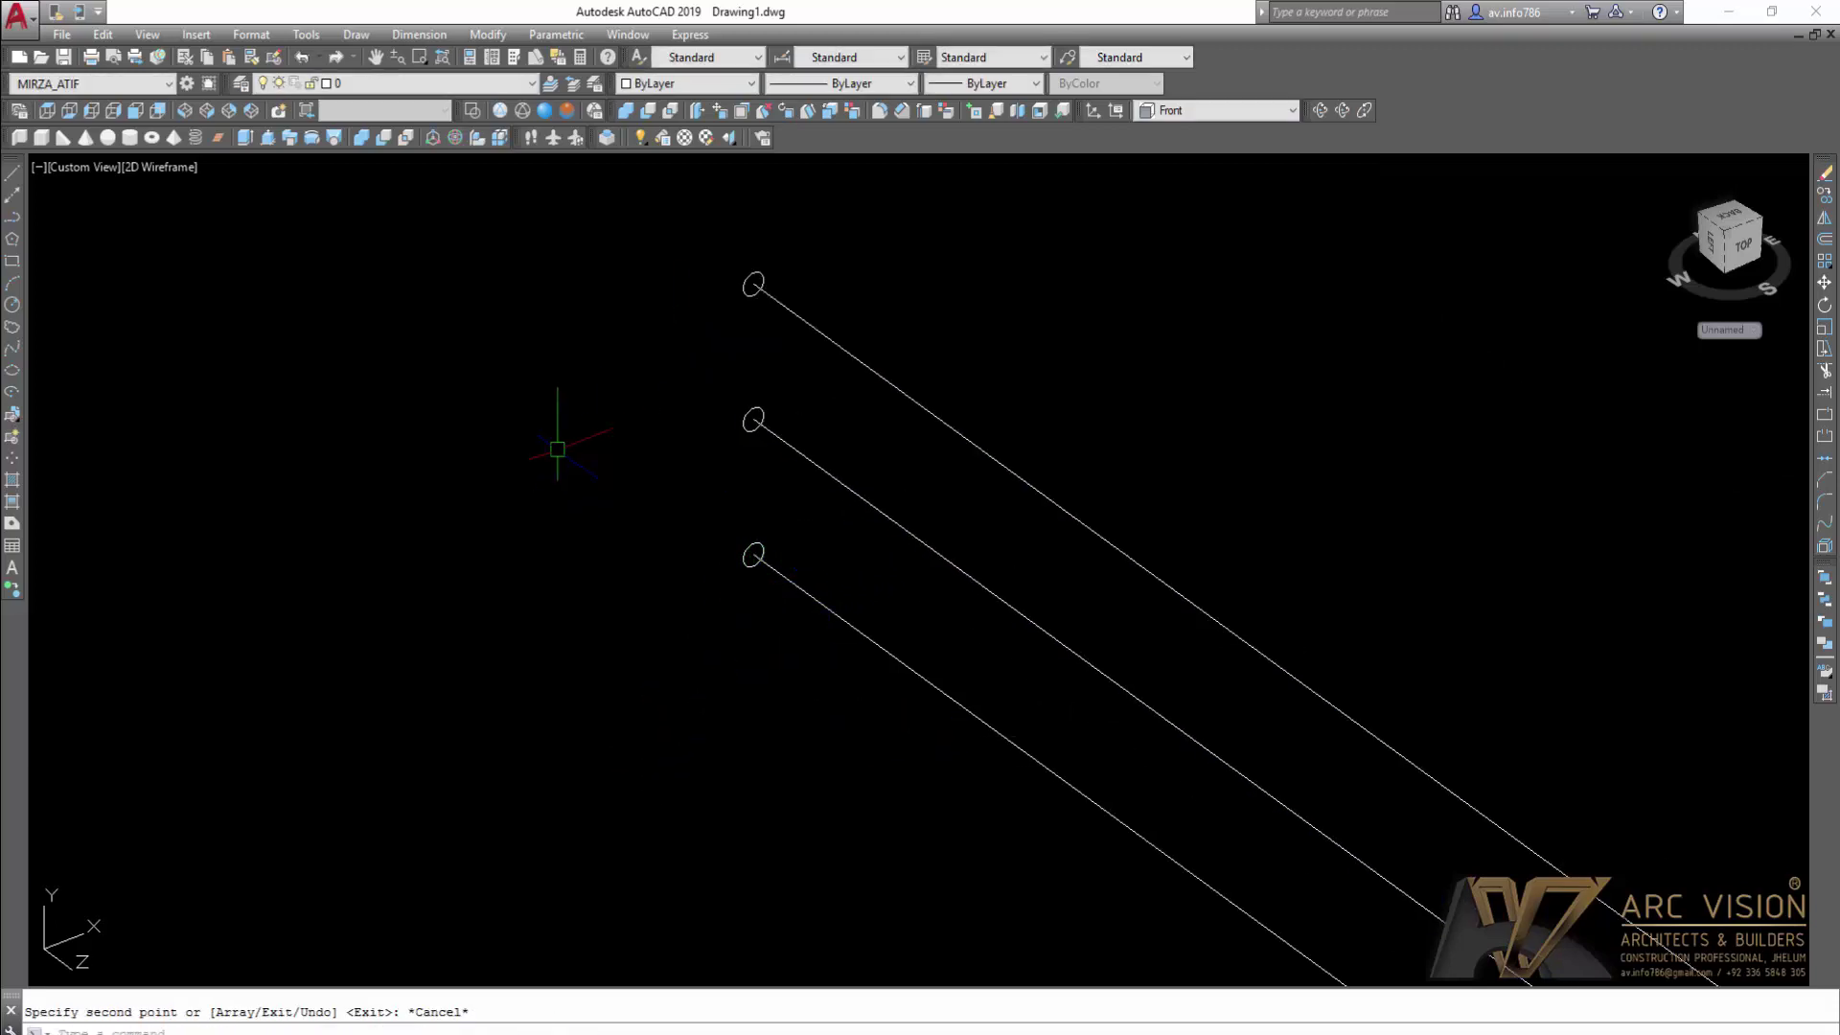
Step: Copy only the topmost L-shaped path another 12 inches up, without its circle
key("Return")
left_click(833, 330)
left_click(676, 401)
key("Return")
left_click(629, 446)
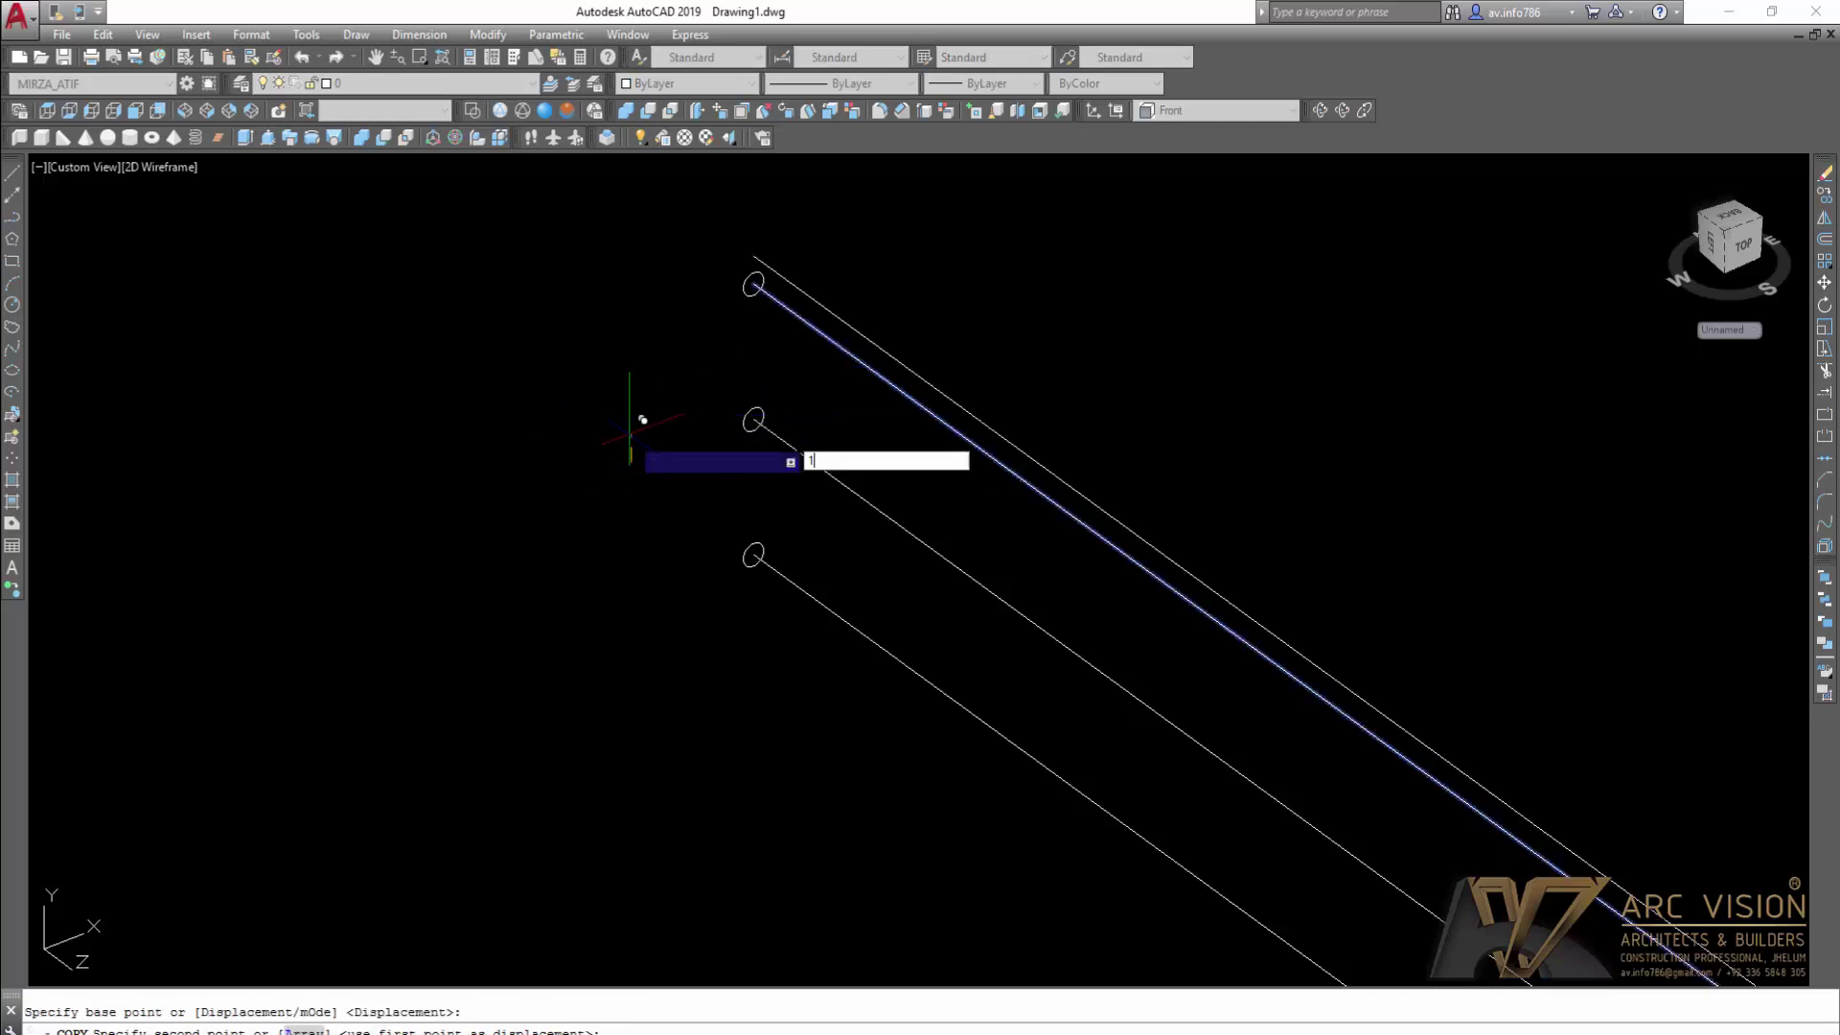
type("12")
key("Return")
key("Escape")
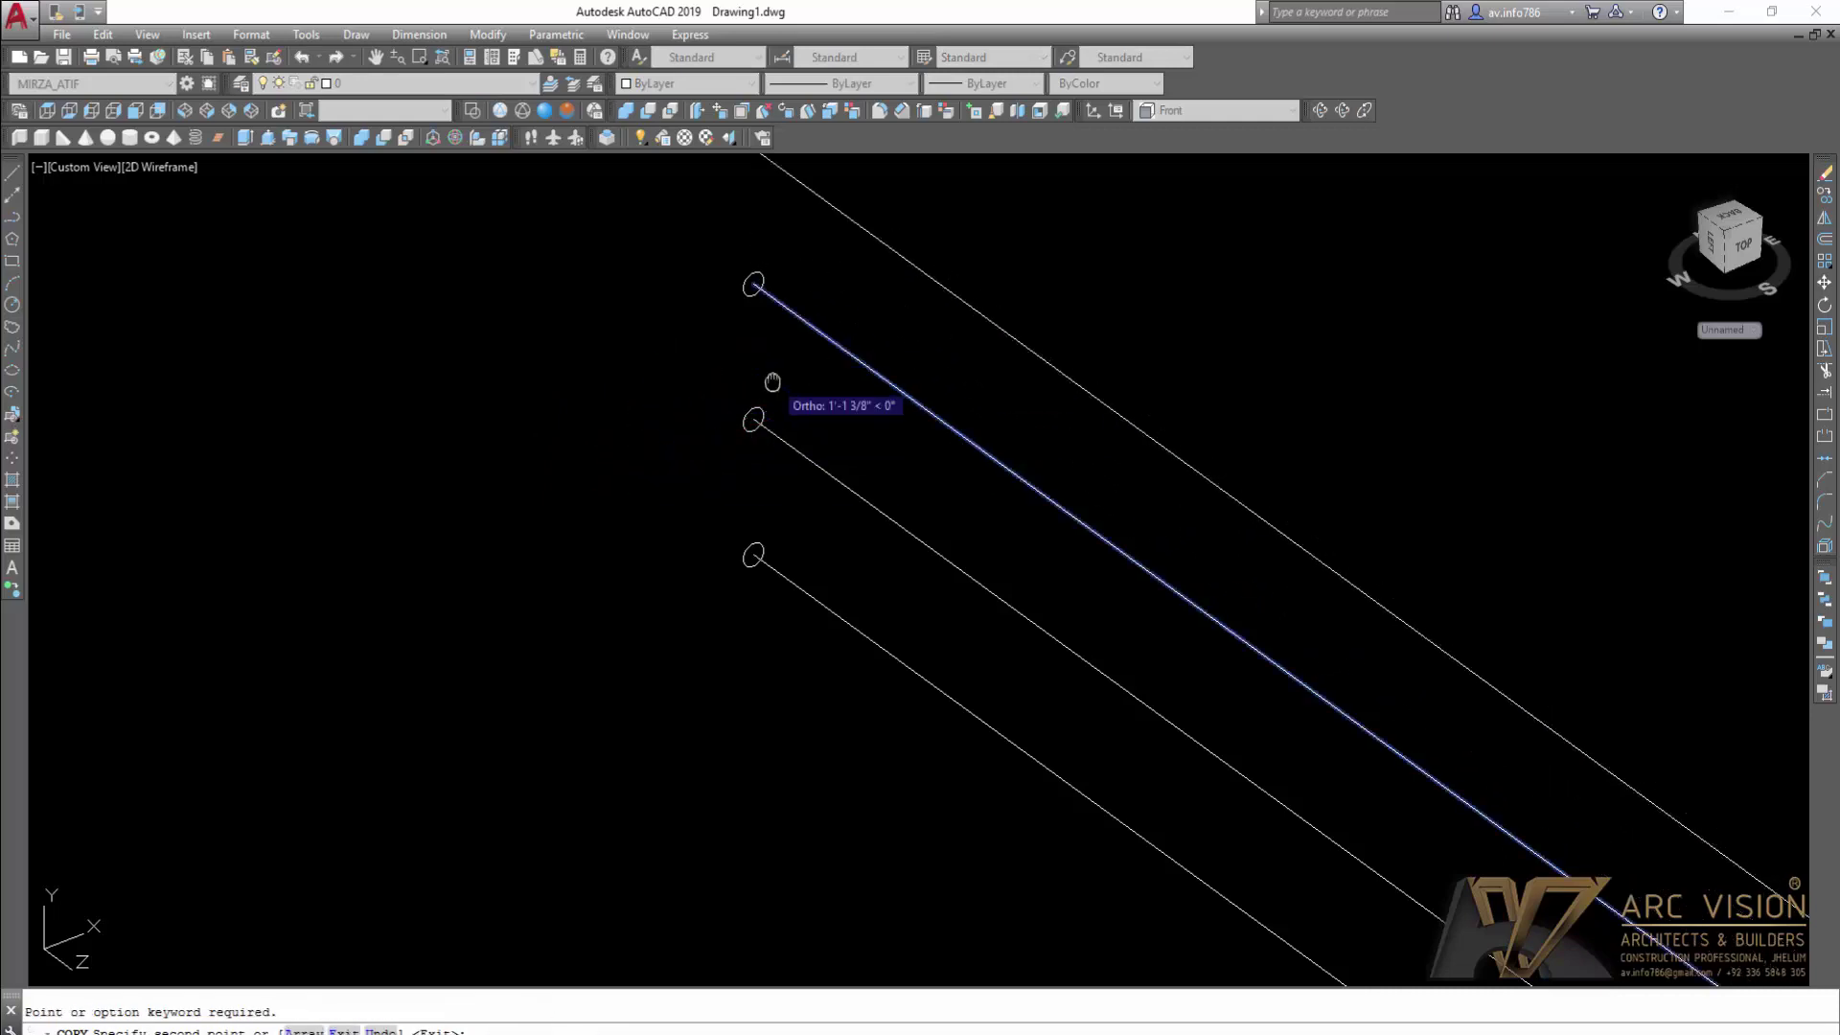
Step: Draw a circle of radius 2 inches centred on the end of the topmost L-shaped path
middle_click_drag(767, 383, 770, 555)
type("c")
key("Return")
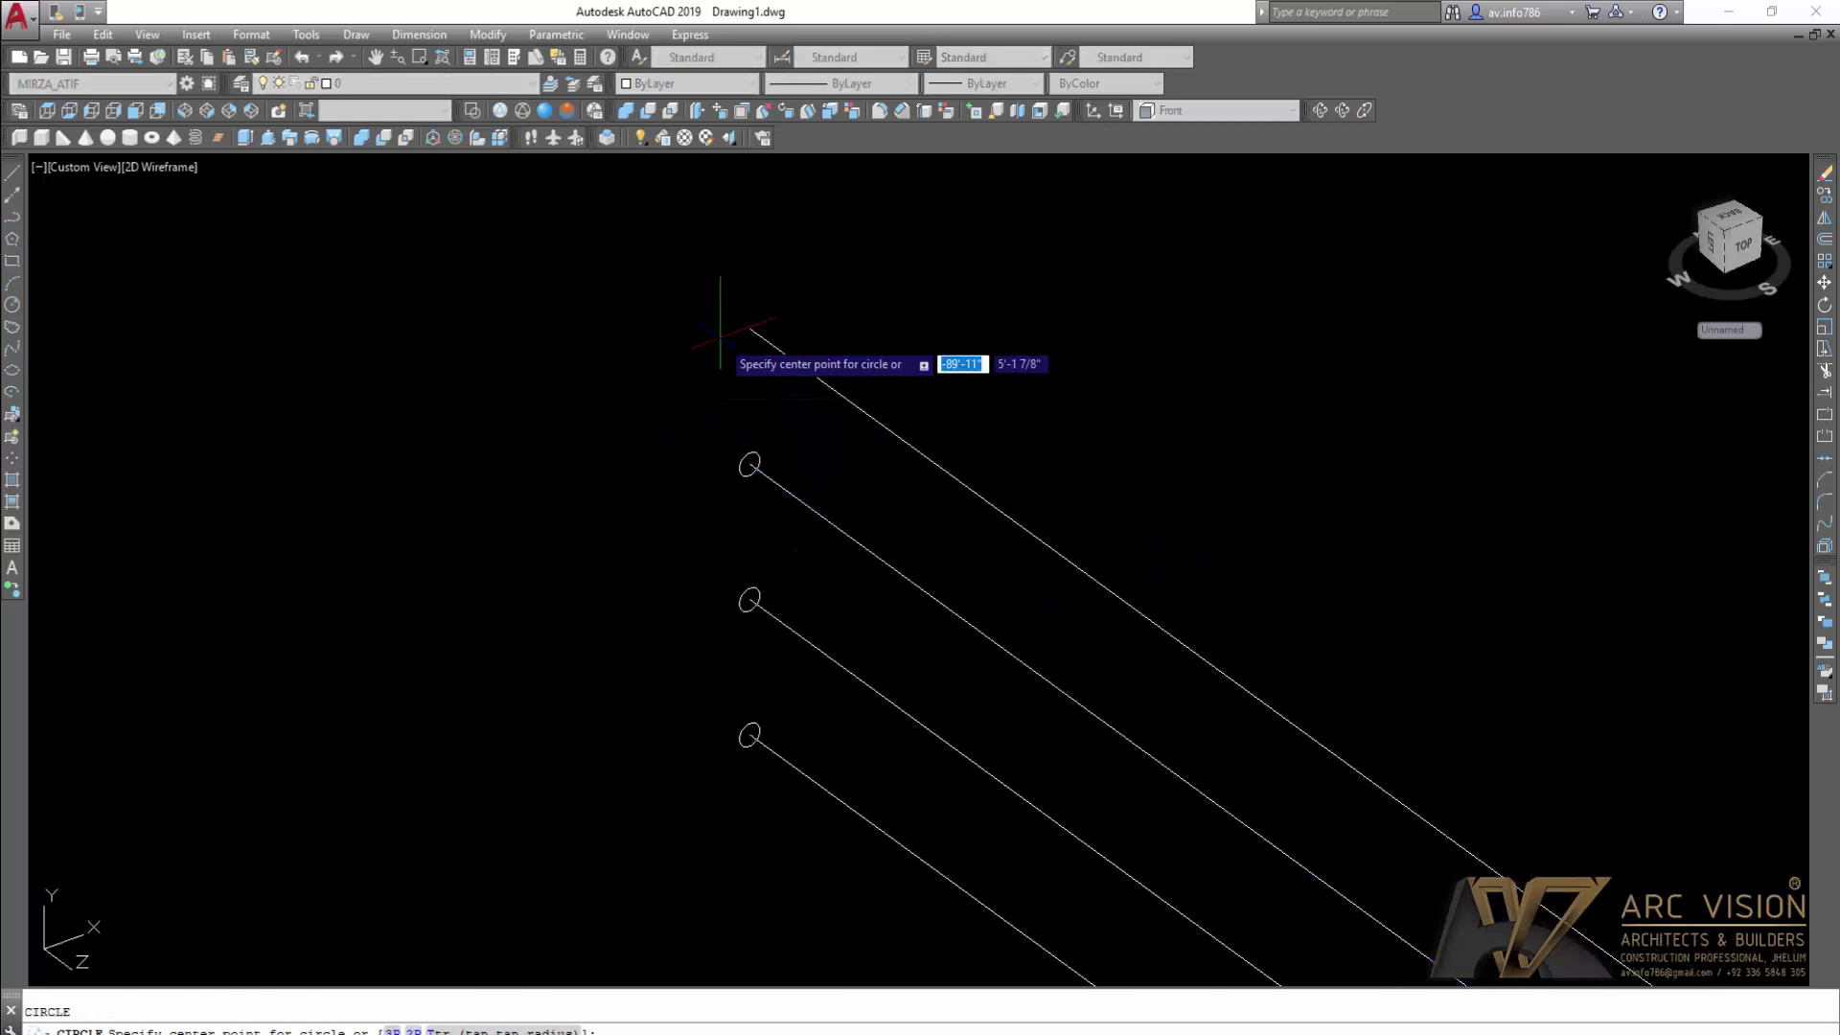
scroll(728, 326, "up", 4)
left_click(783, 314)
type("2")
key("Return")
scroll(771, 336, "down", 5)
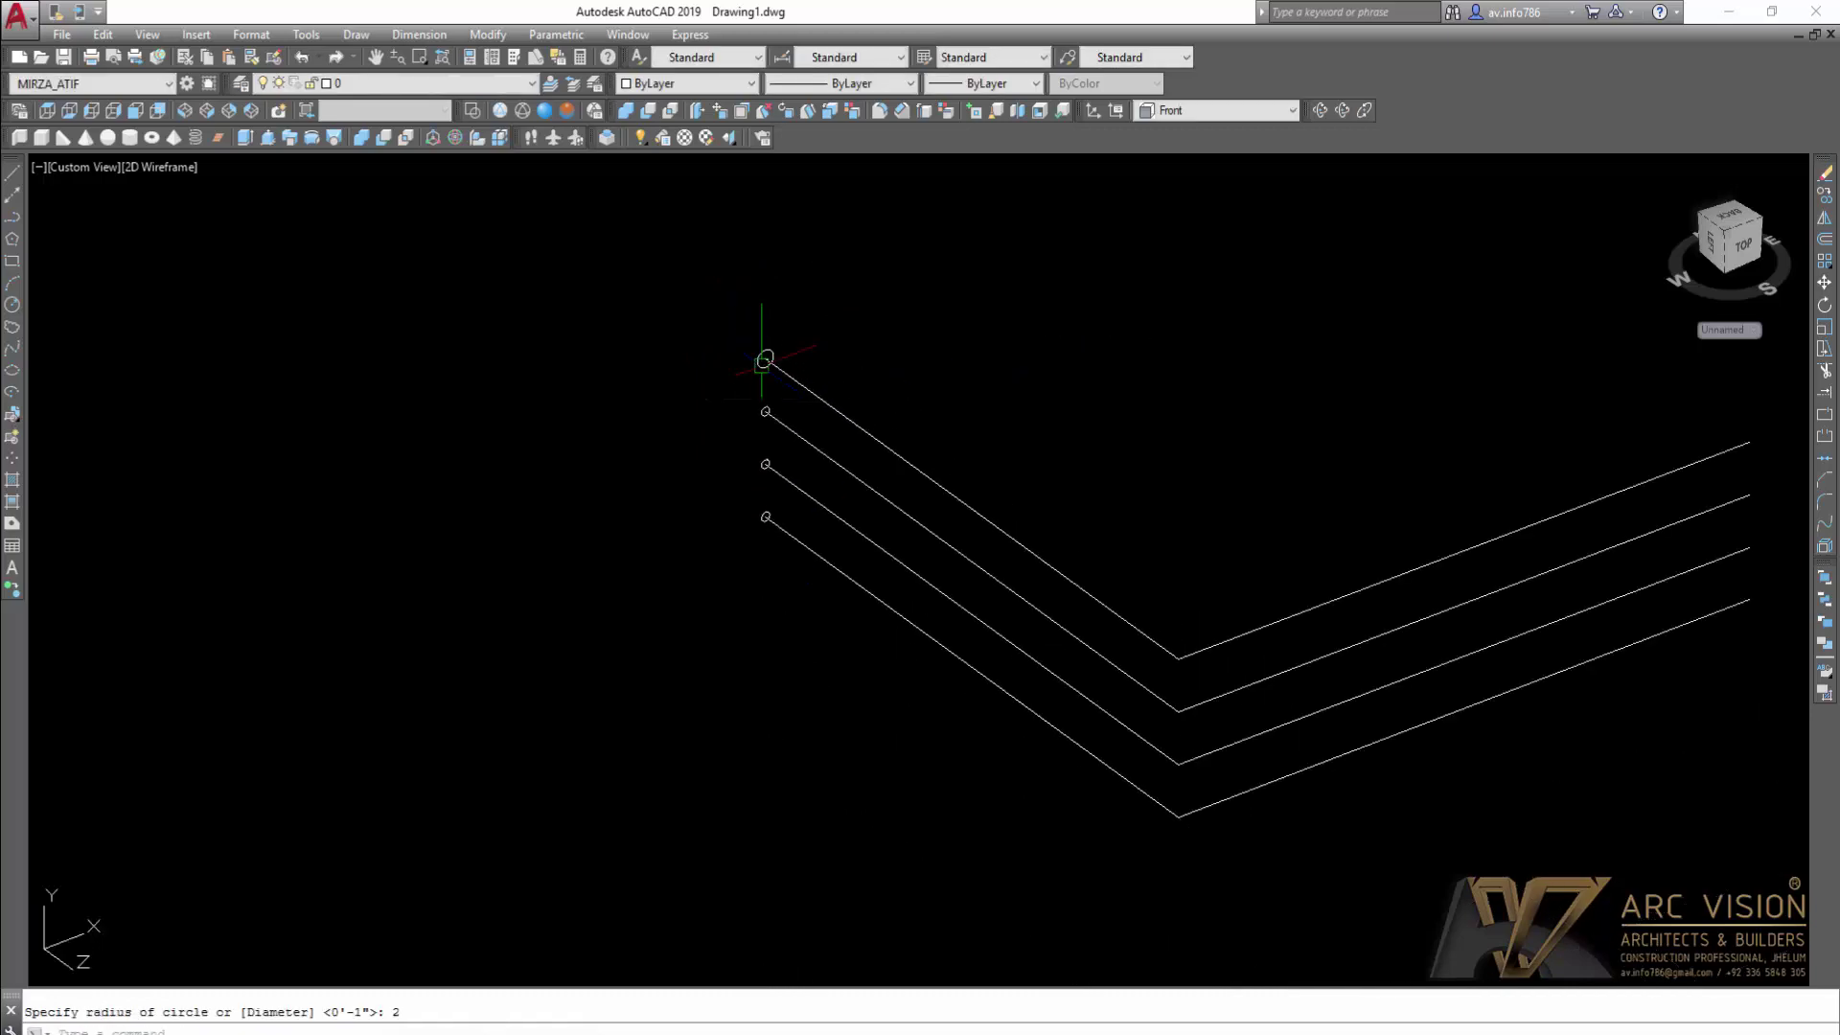
Step: Extrude the 2-inch-radius circle with the Path option along the topmost L-shaped path
type("ext")
key("Return")
scroll(764, 377, "up", 8)
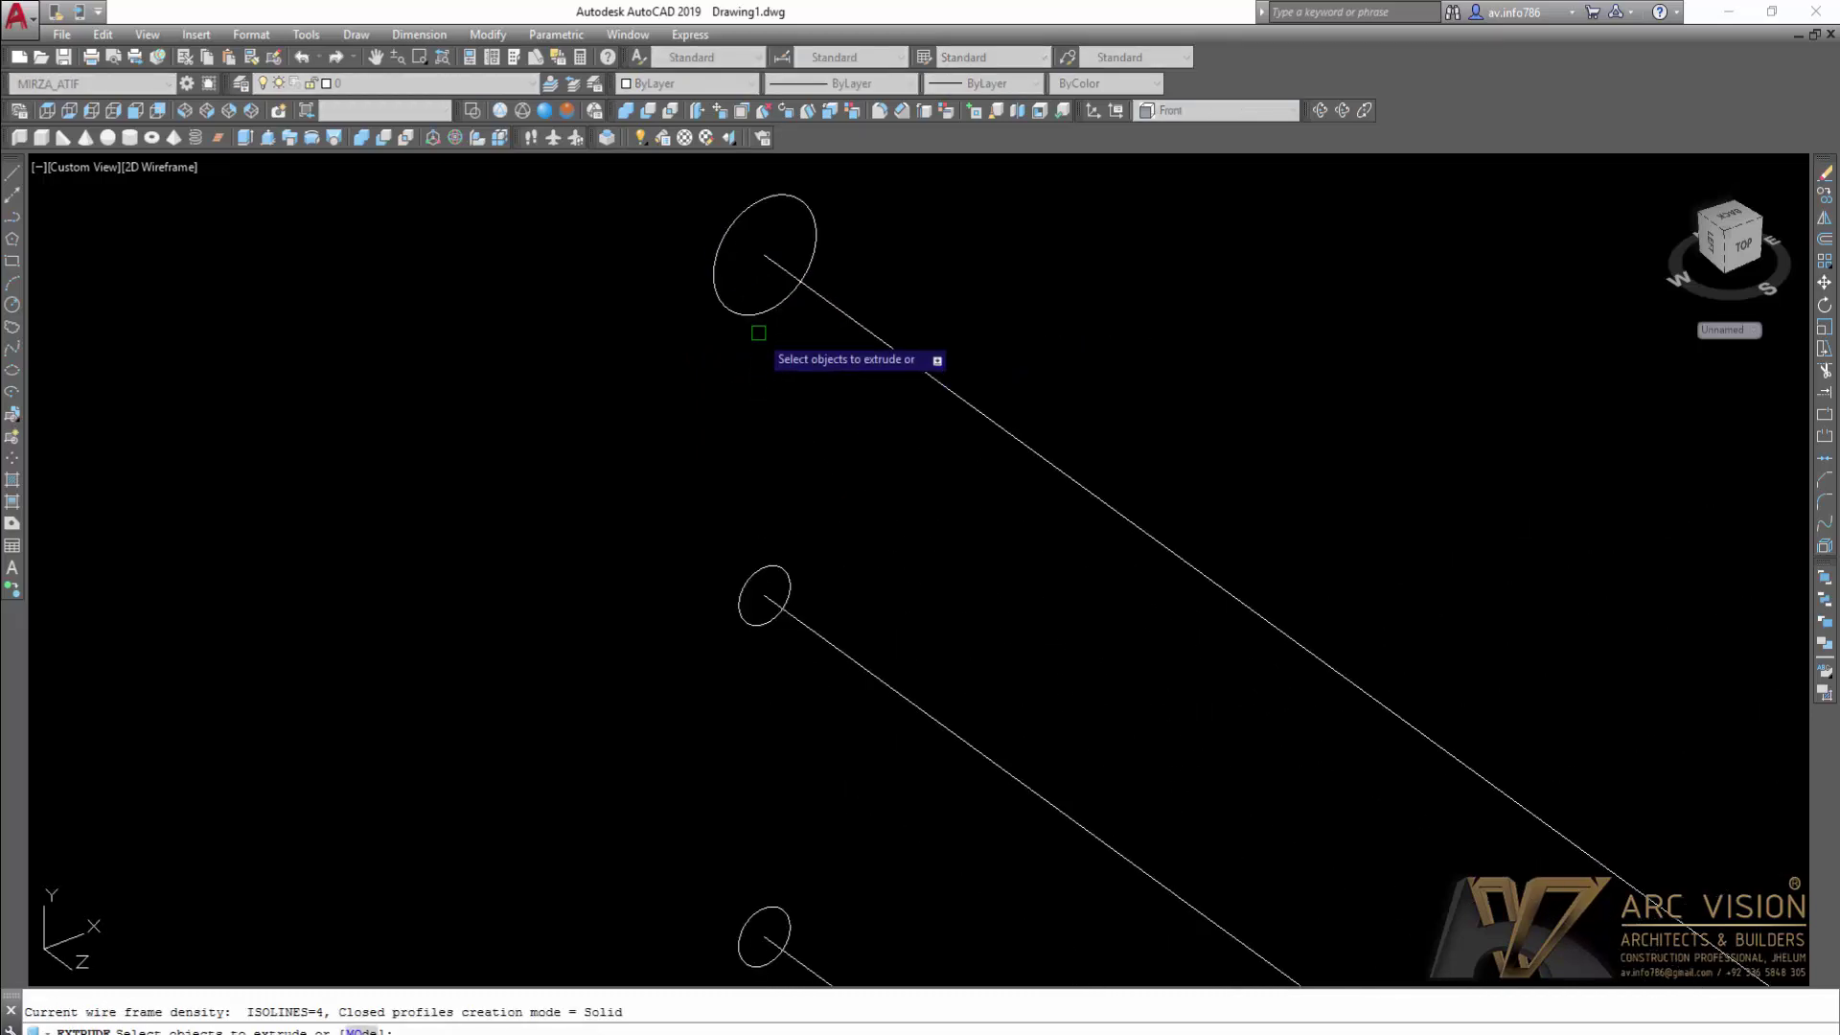
left_click(763, 323)
right_click(775, 345)
left_click(798, 359)
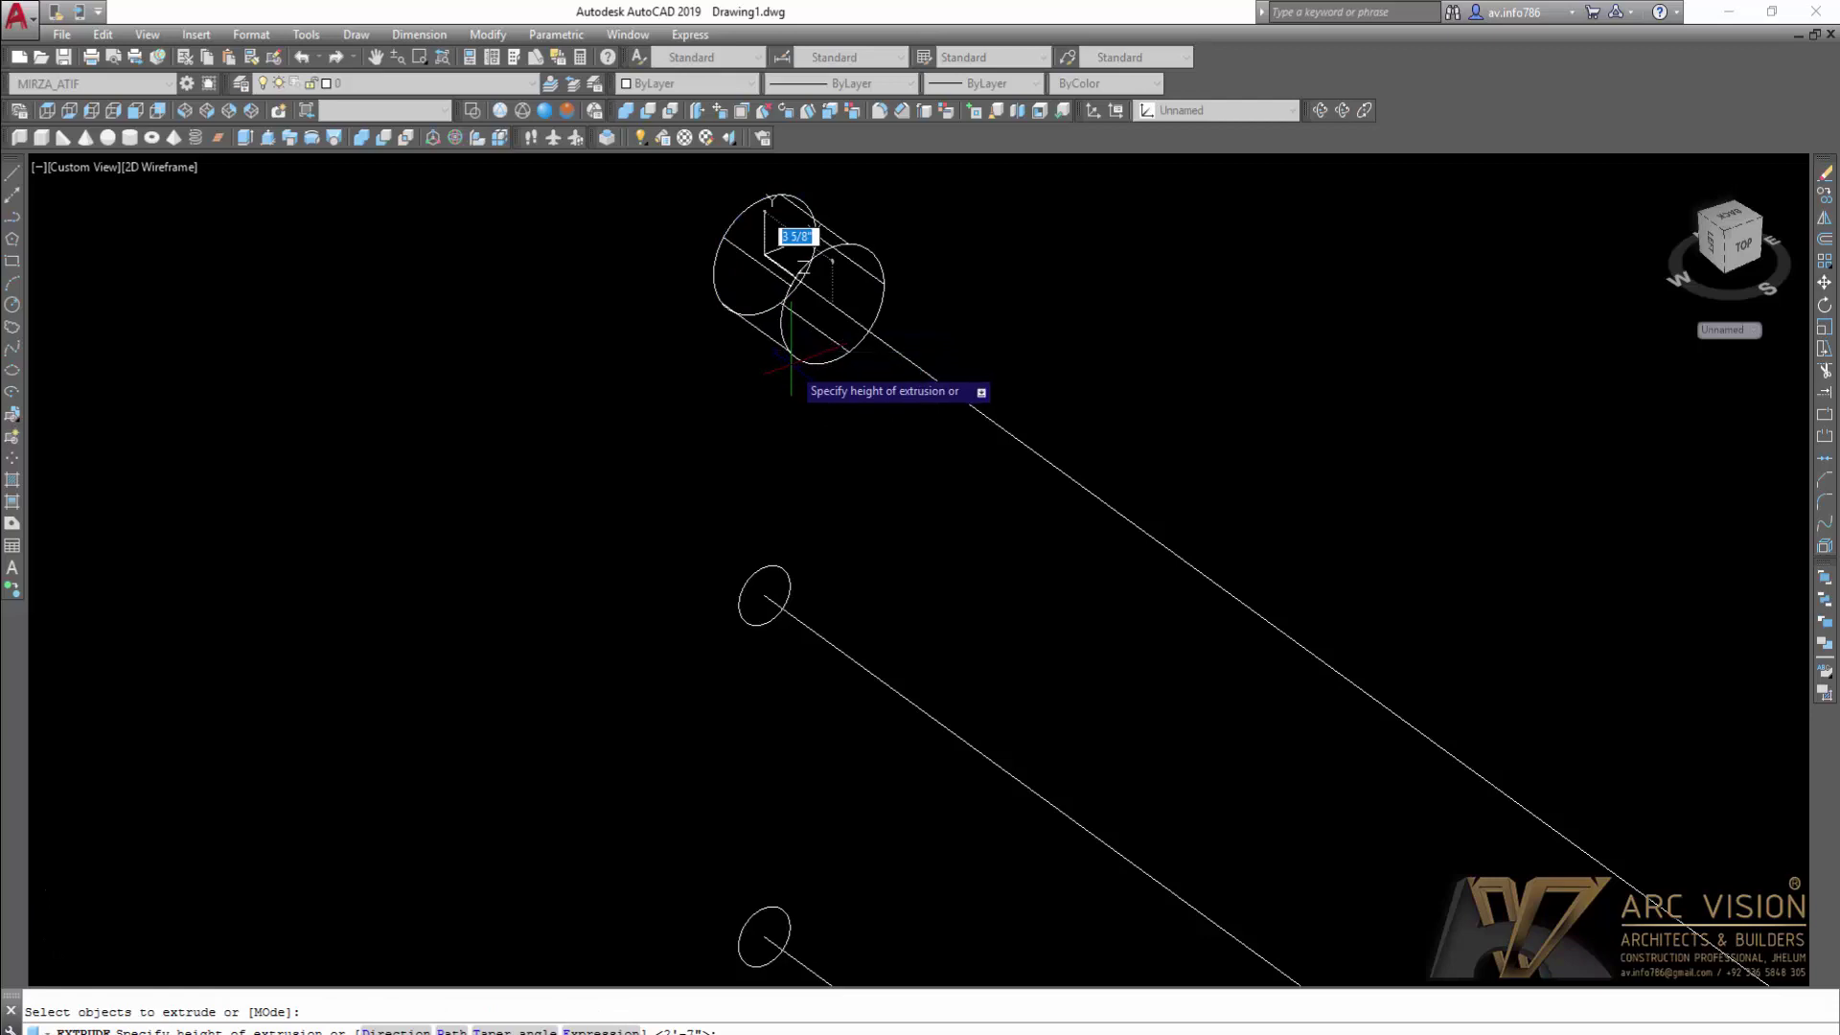
type("P")
key("Return")
scroll(834, 335, "down", 3)
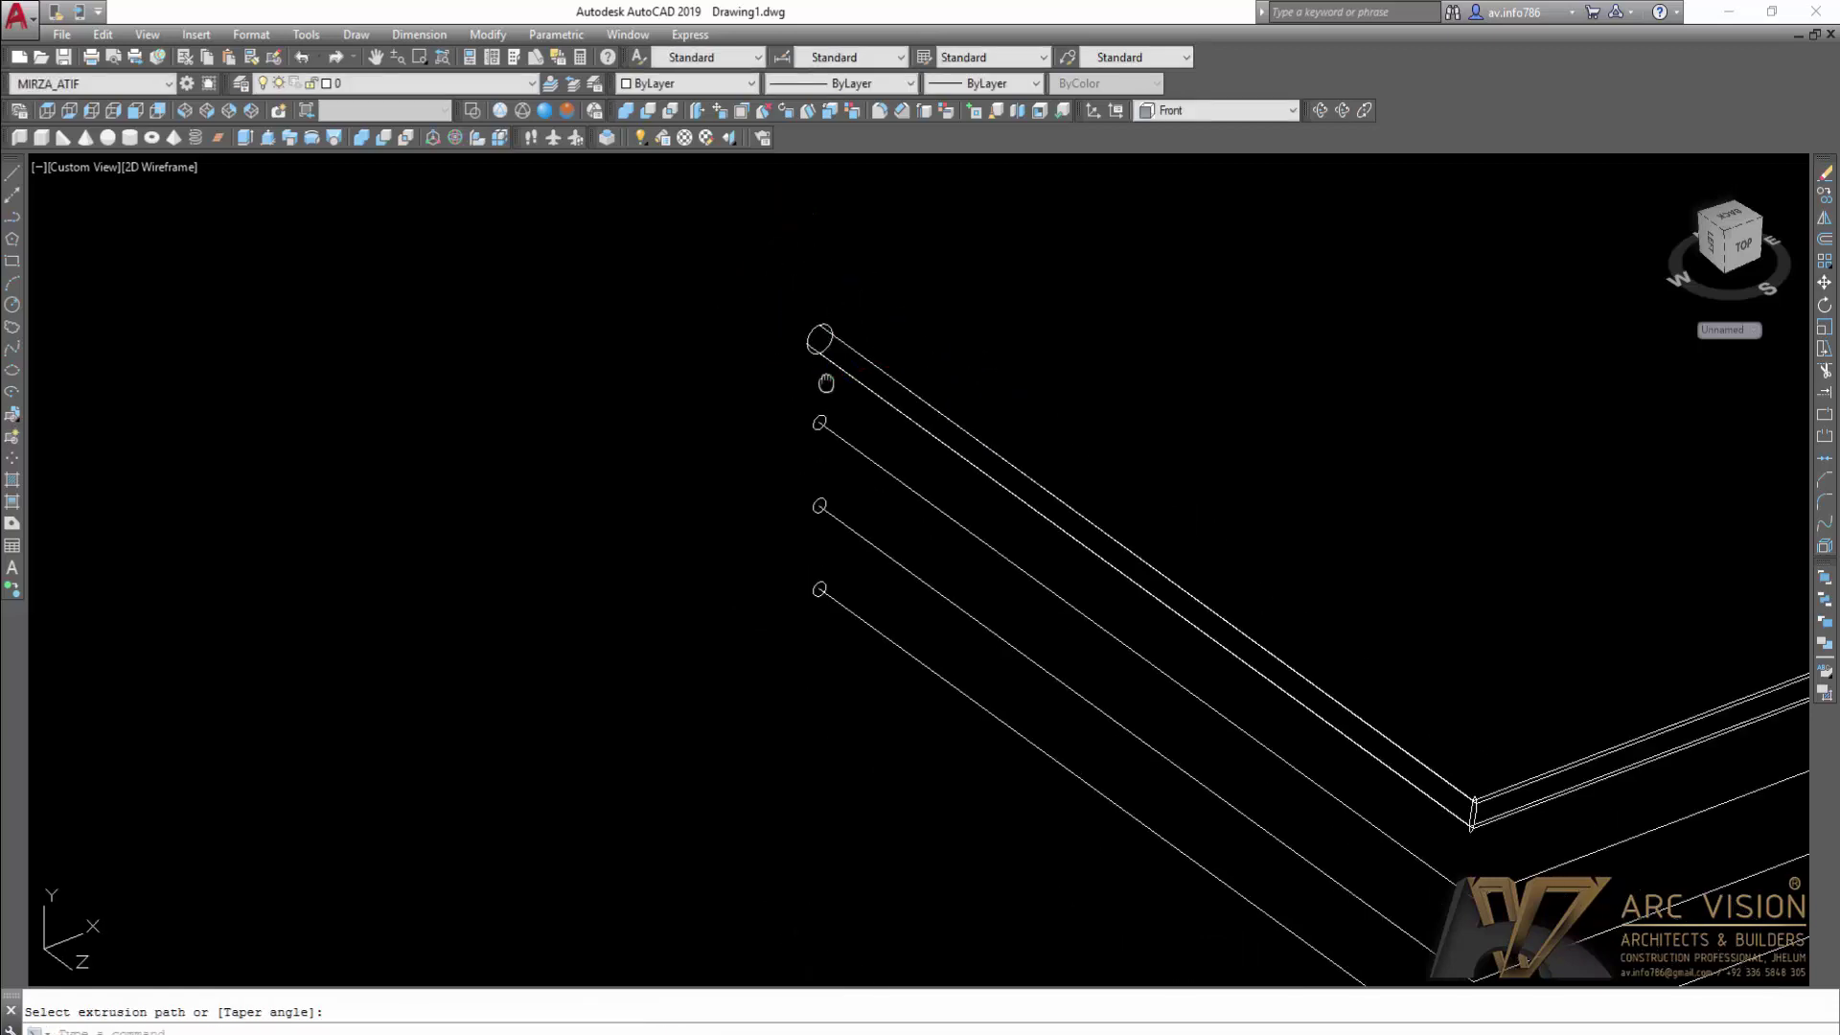
Step: Extrude the small circle directly below the thick top pipe along its L-shaped path, using the Path option
scroll(825, 374, "up", 2)
scroll(808, 358, "up", 2)
type("ext")
key("Return")
left_click(778, 427)
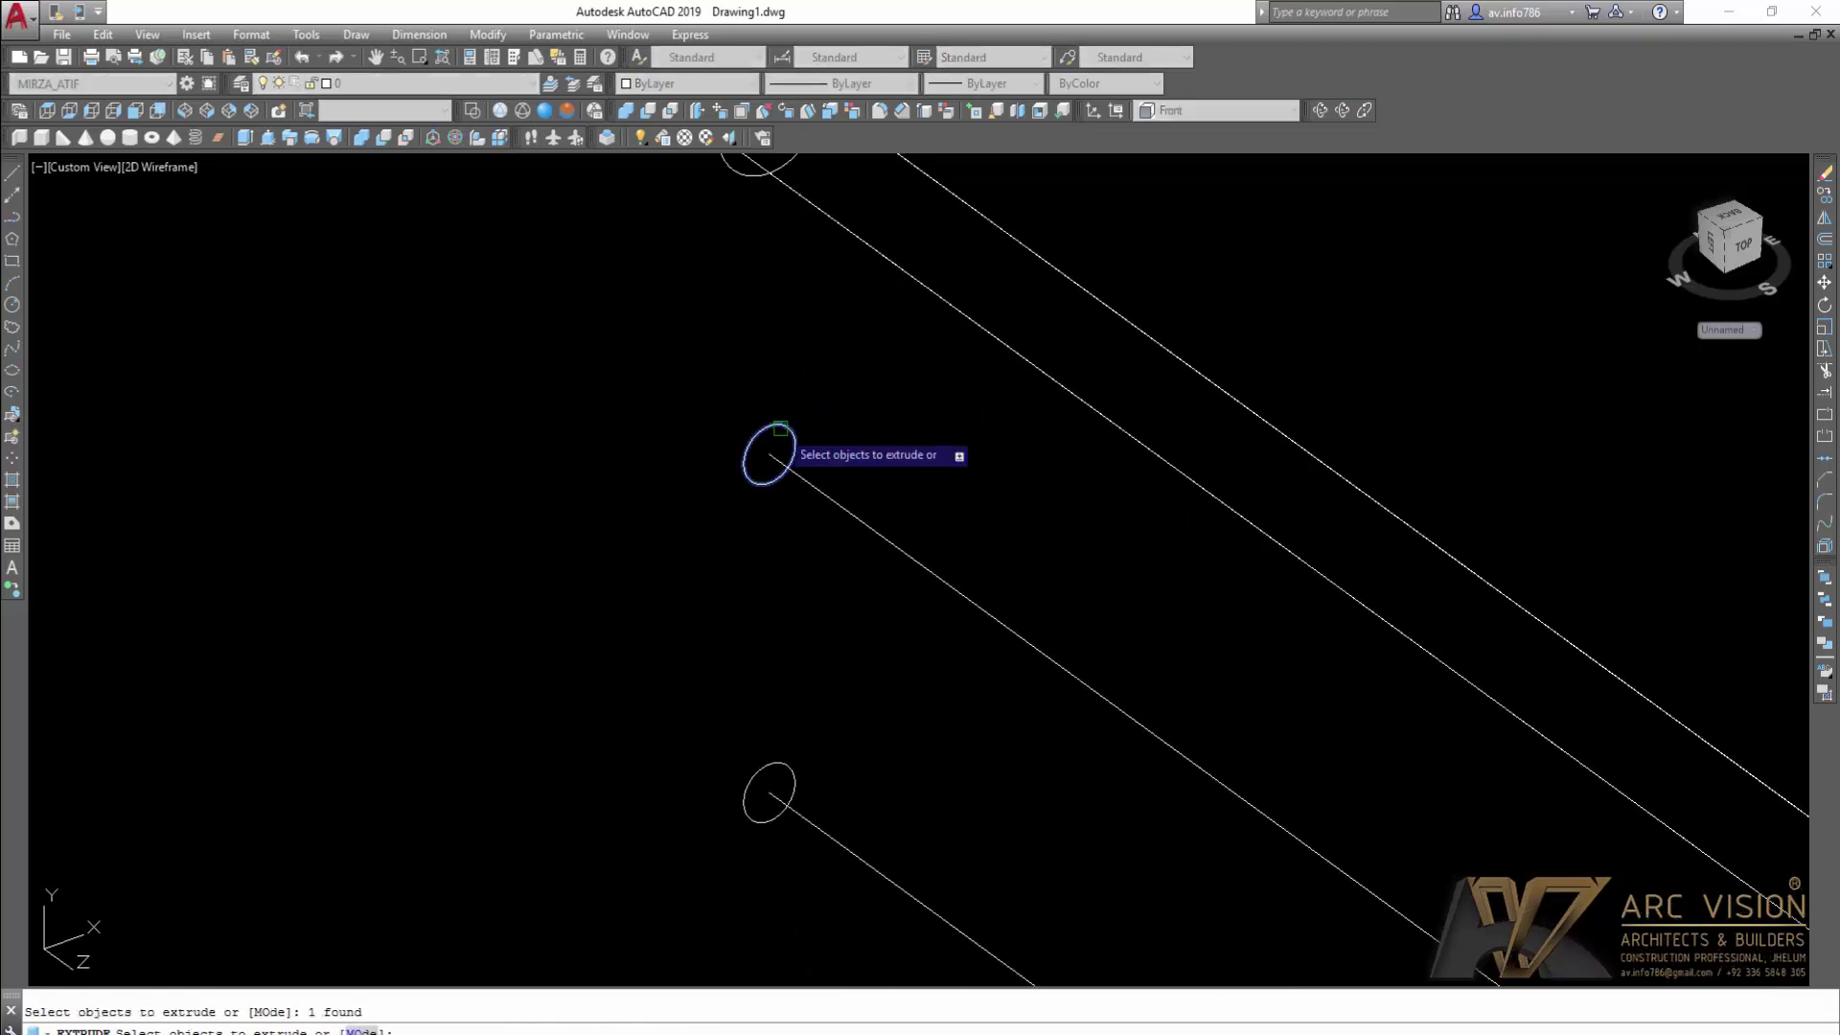
right_click(828, 419)
left_click(840, 433)
type("P")
key("Return")
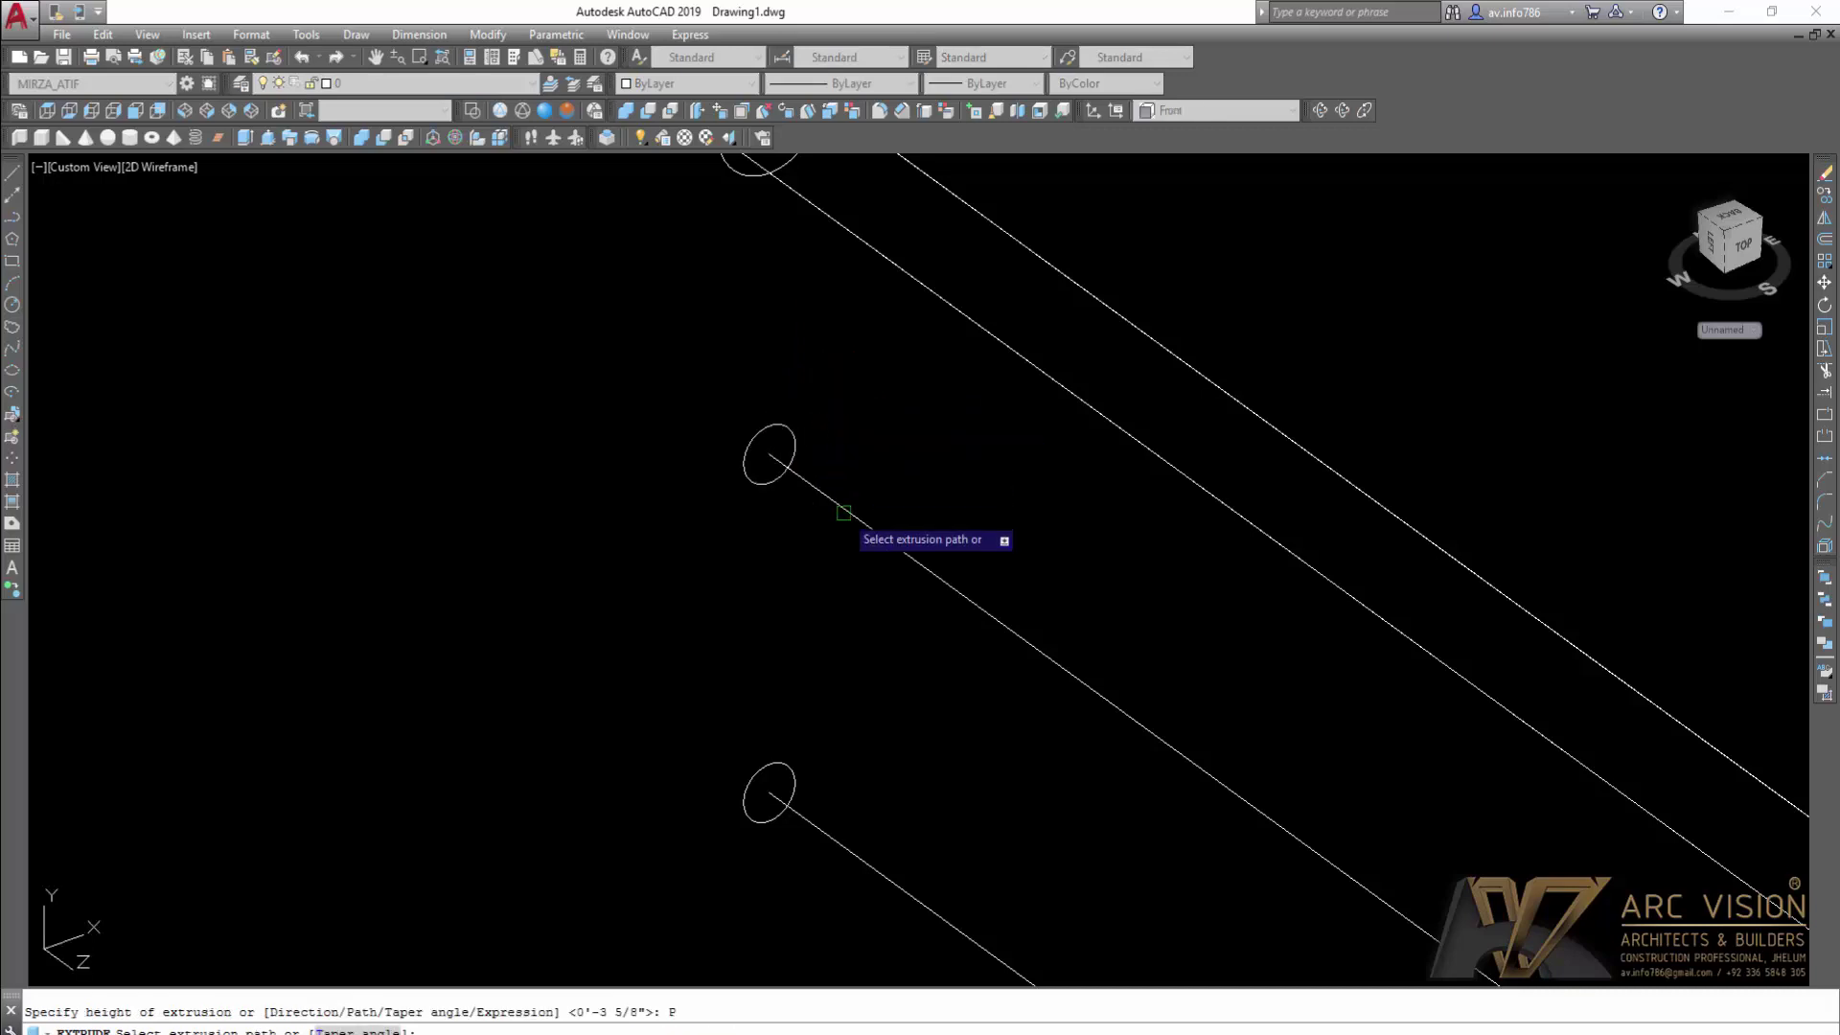
scroll(844, 513, "down", 2)
middle_click_drag(843, 513, 842, 328)
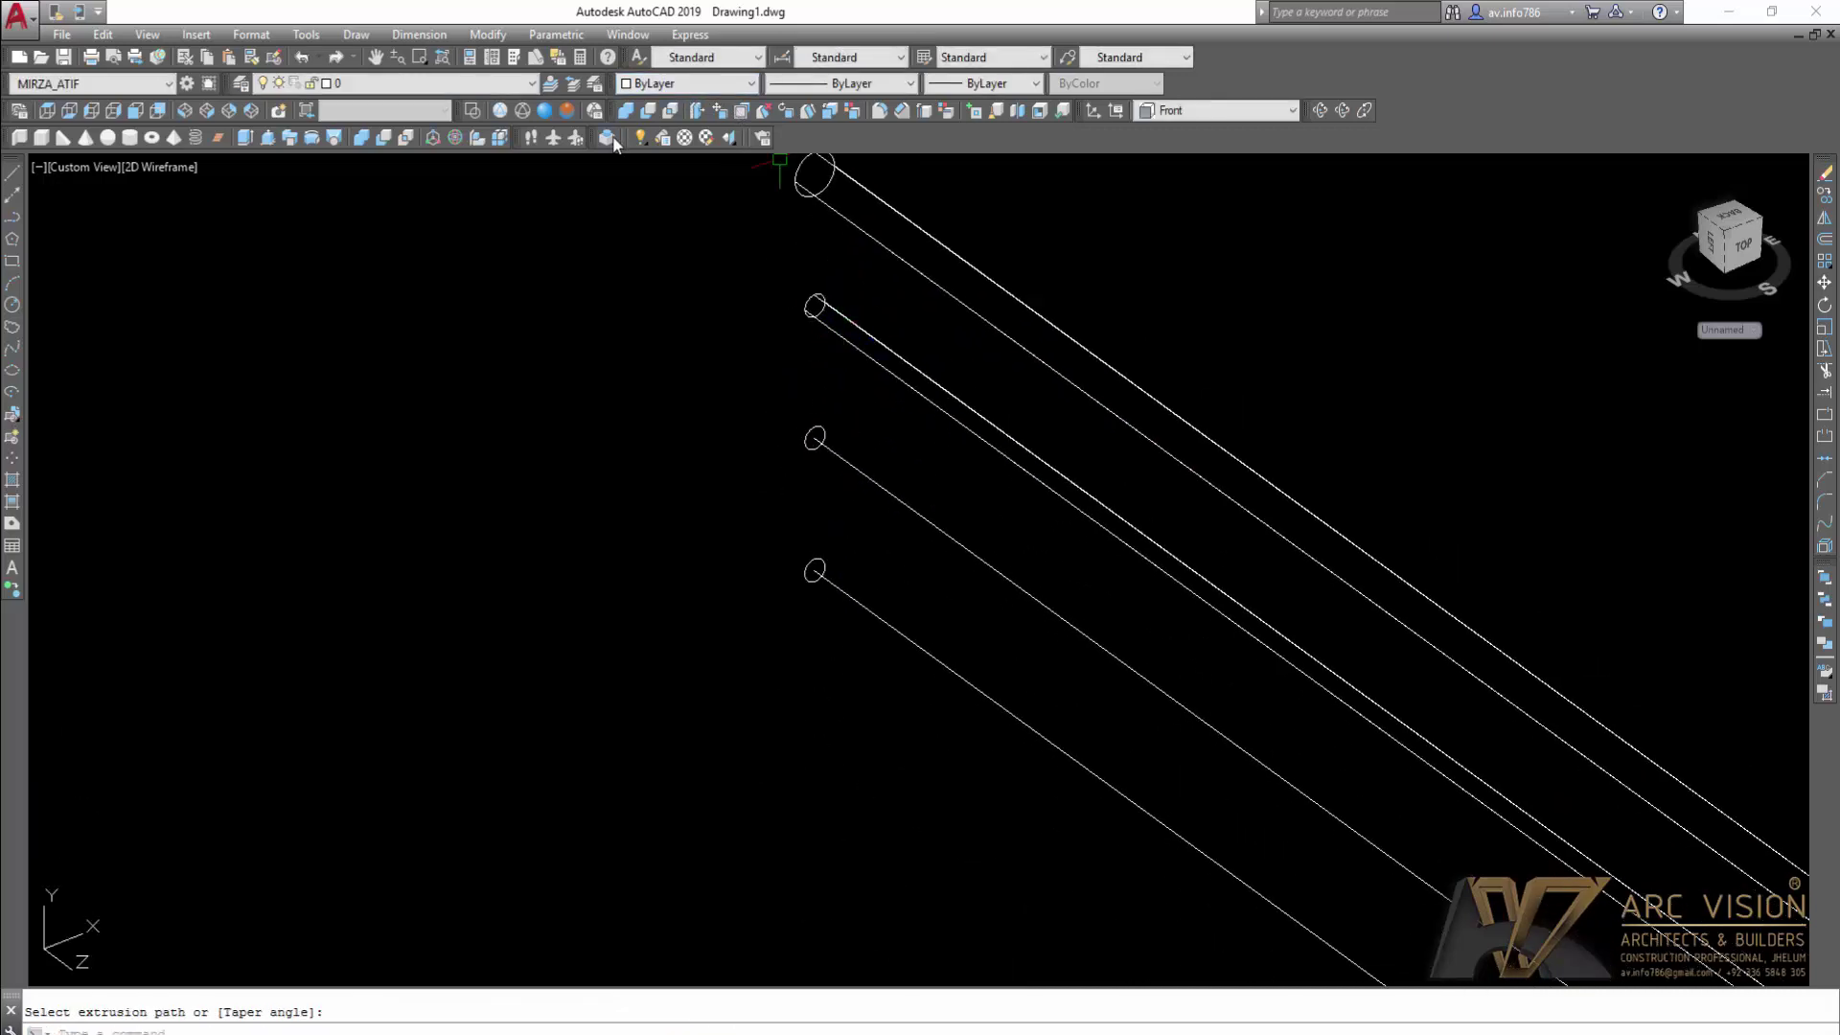
Step: Apply the Conceptual visual style and copy the thin L-shaped pipe 12 and 24 inches down
left_click(559, 112)
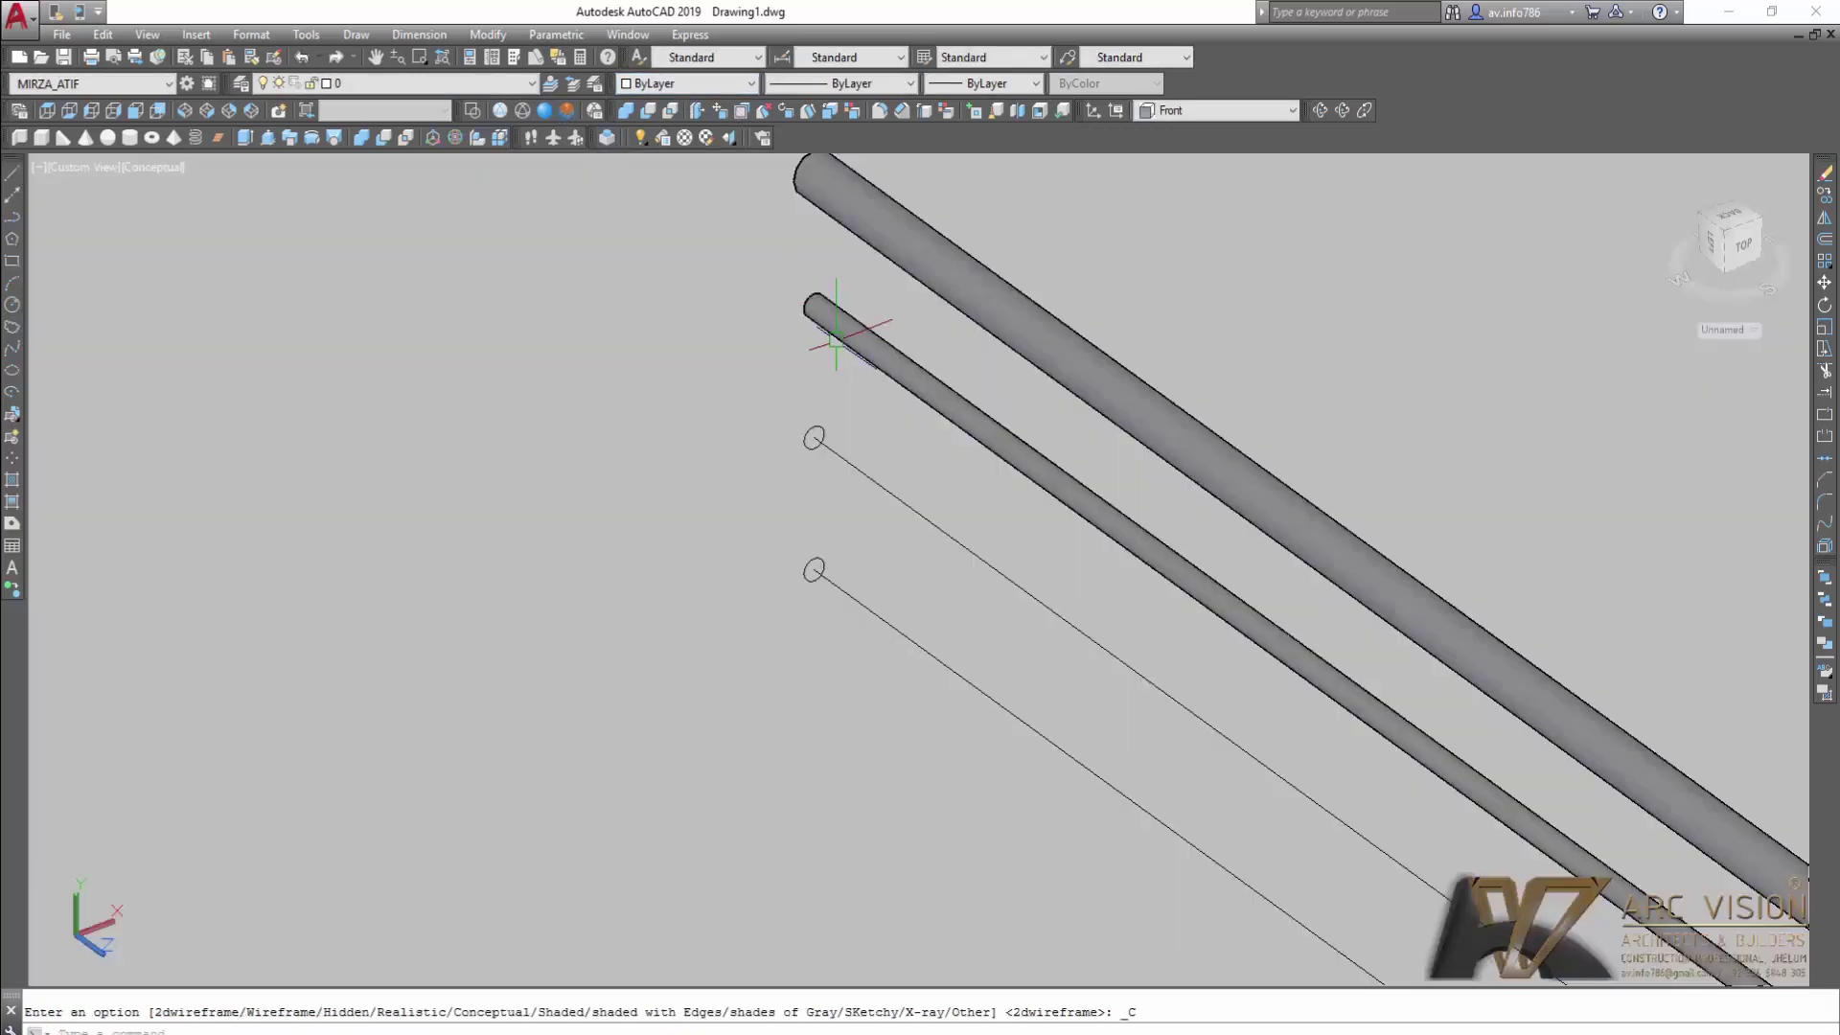
type("co")
key("Return")
left_click(857, 345)
key("Return")
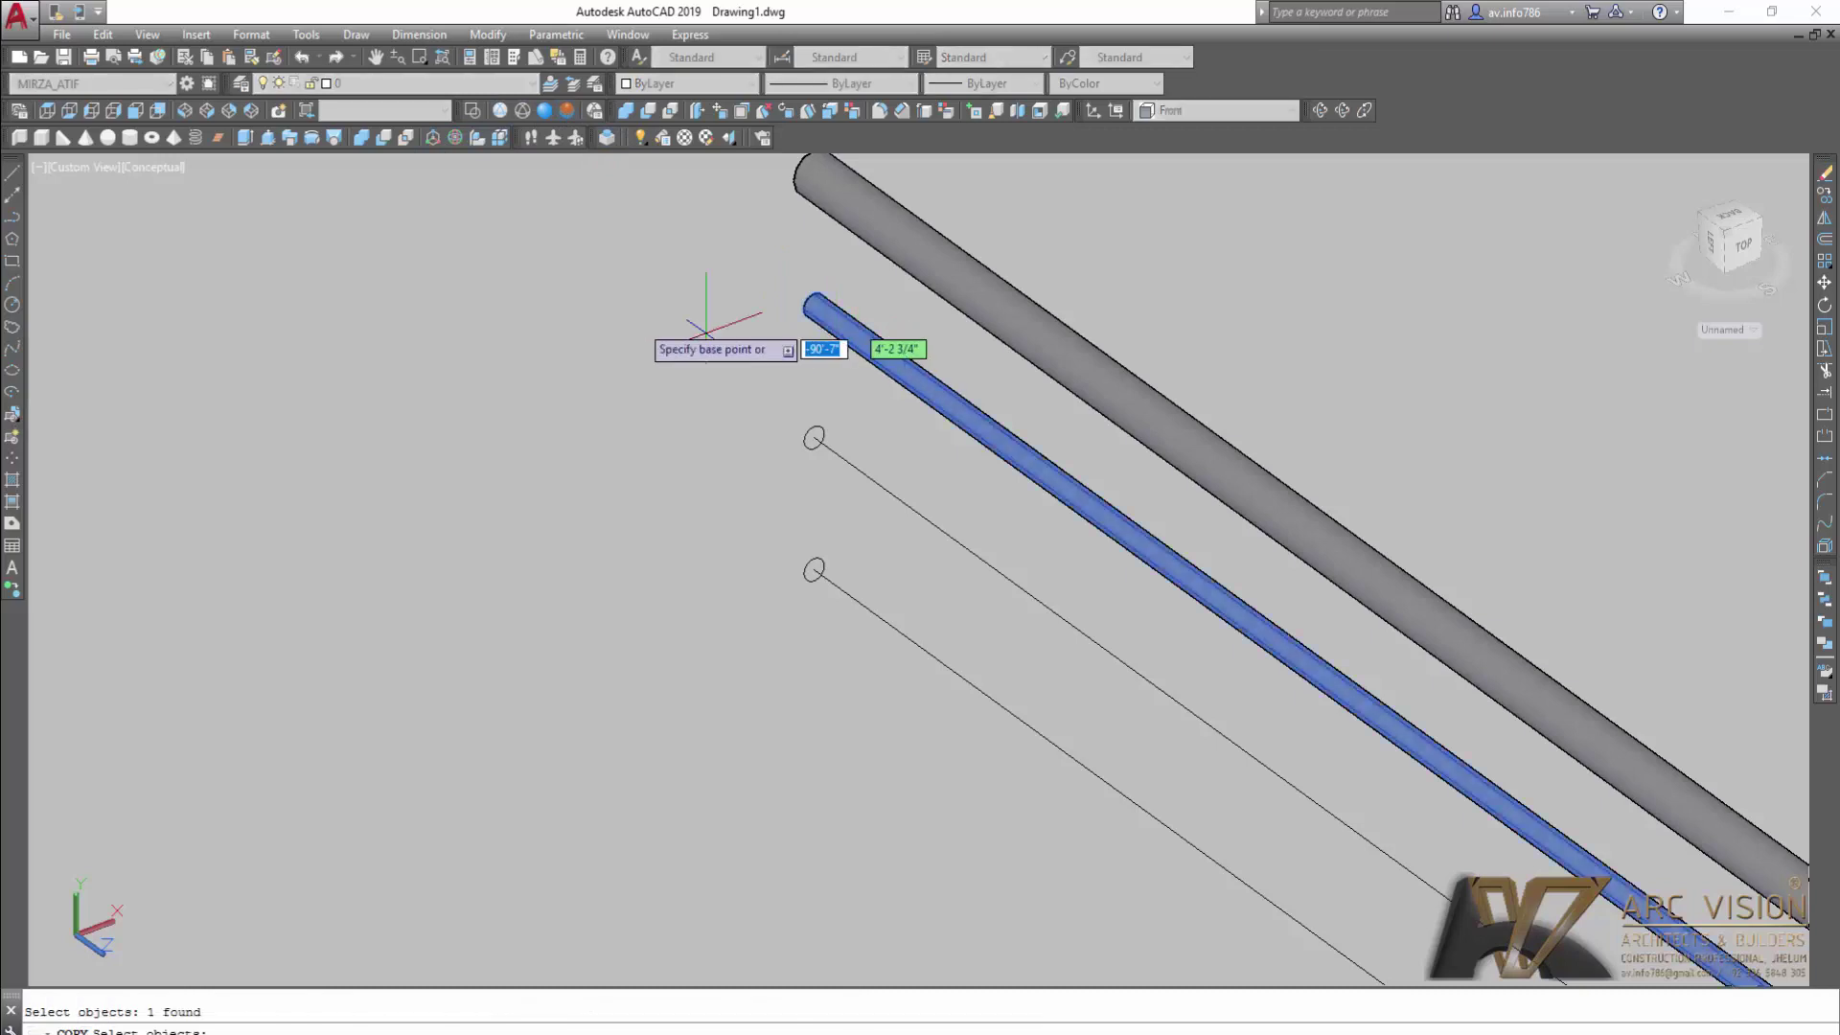
left_click(641, 322)
type("12")
key("Return")
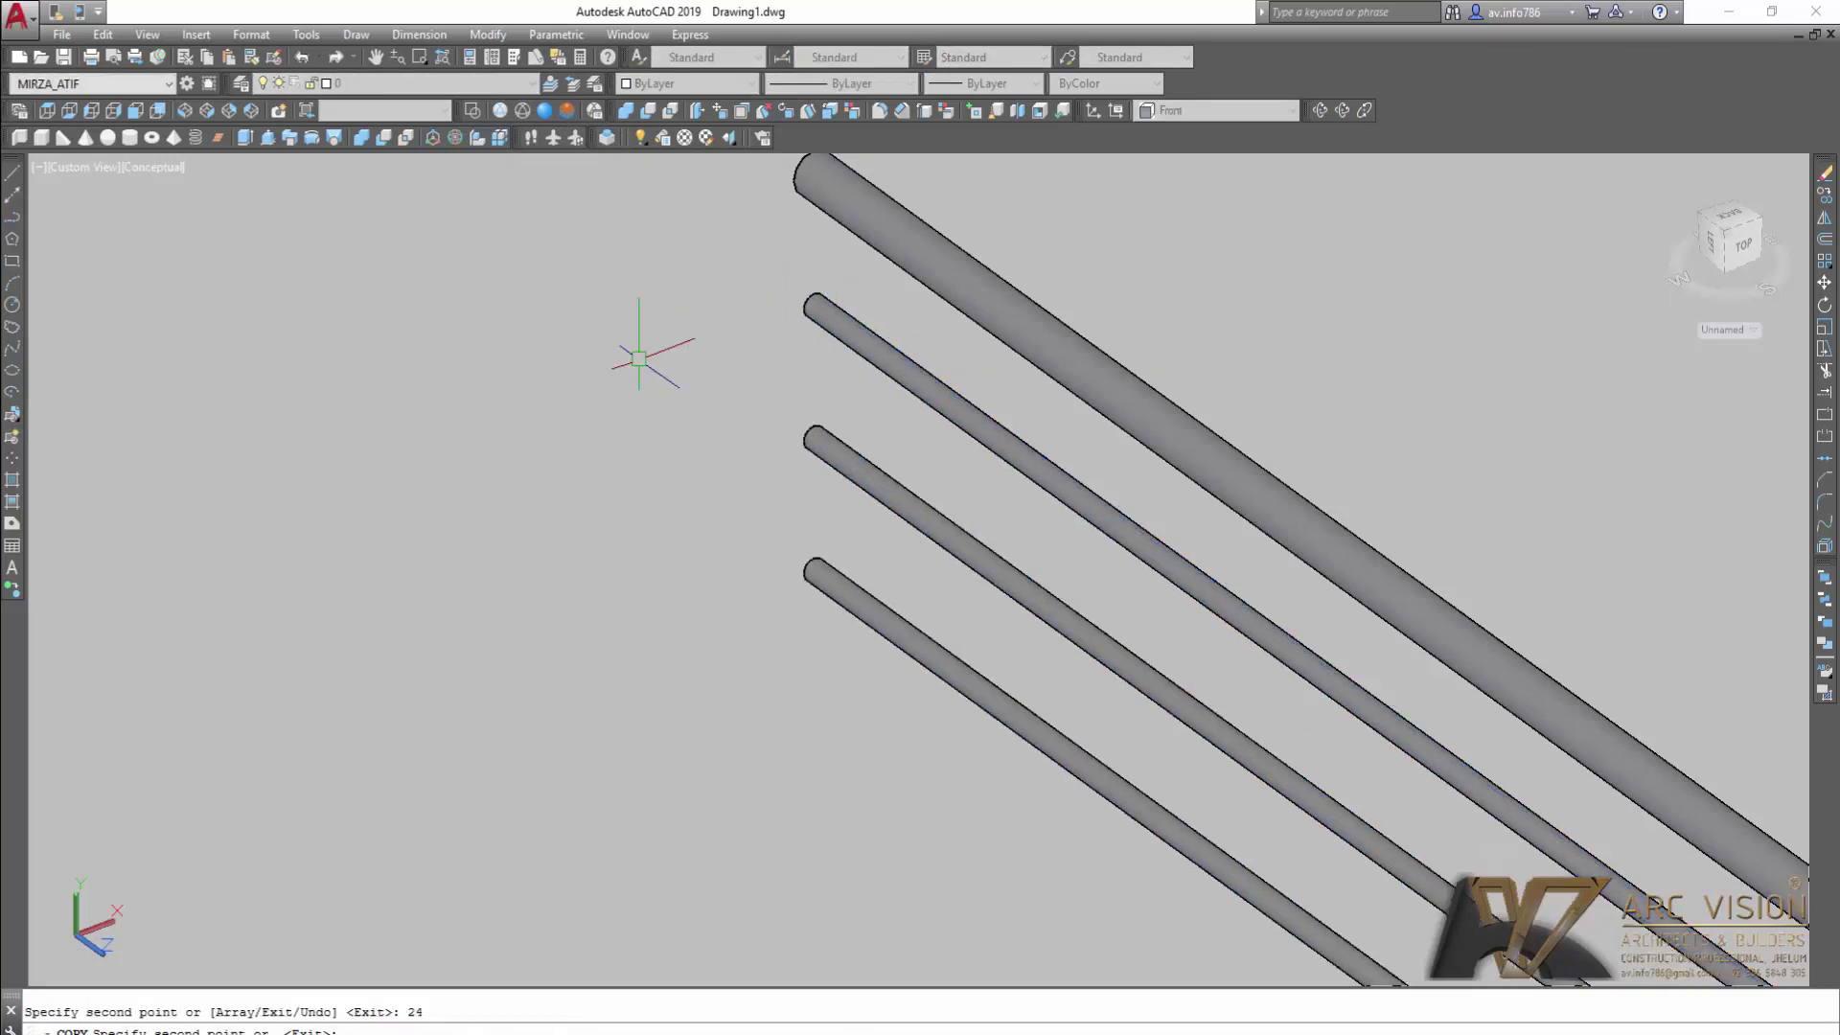
key("Escape")
Step: Switch from the custom 3D view to the top view of the whole model
scroll(639, 358, "down", 5)
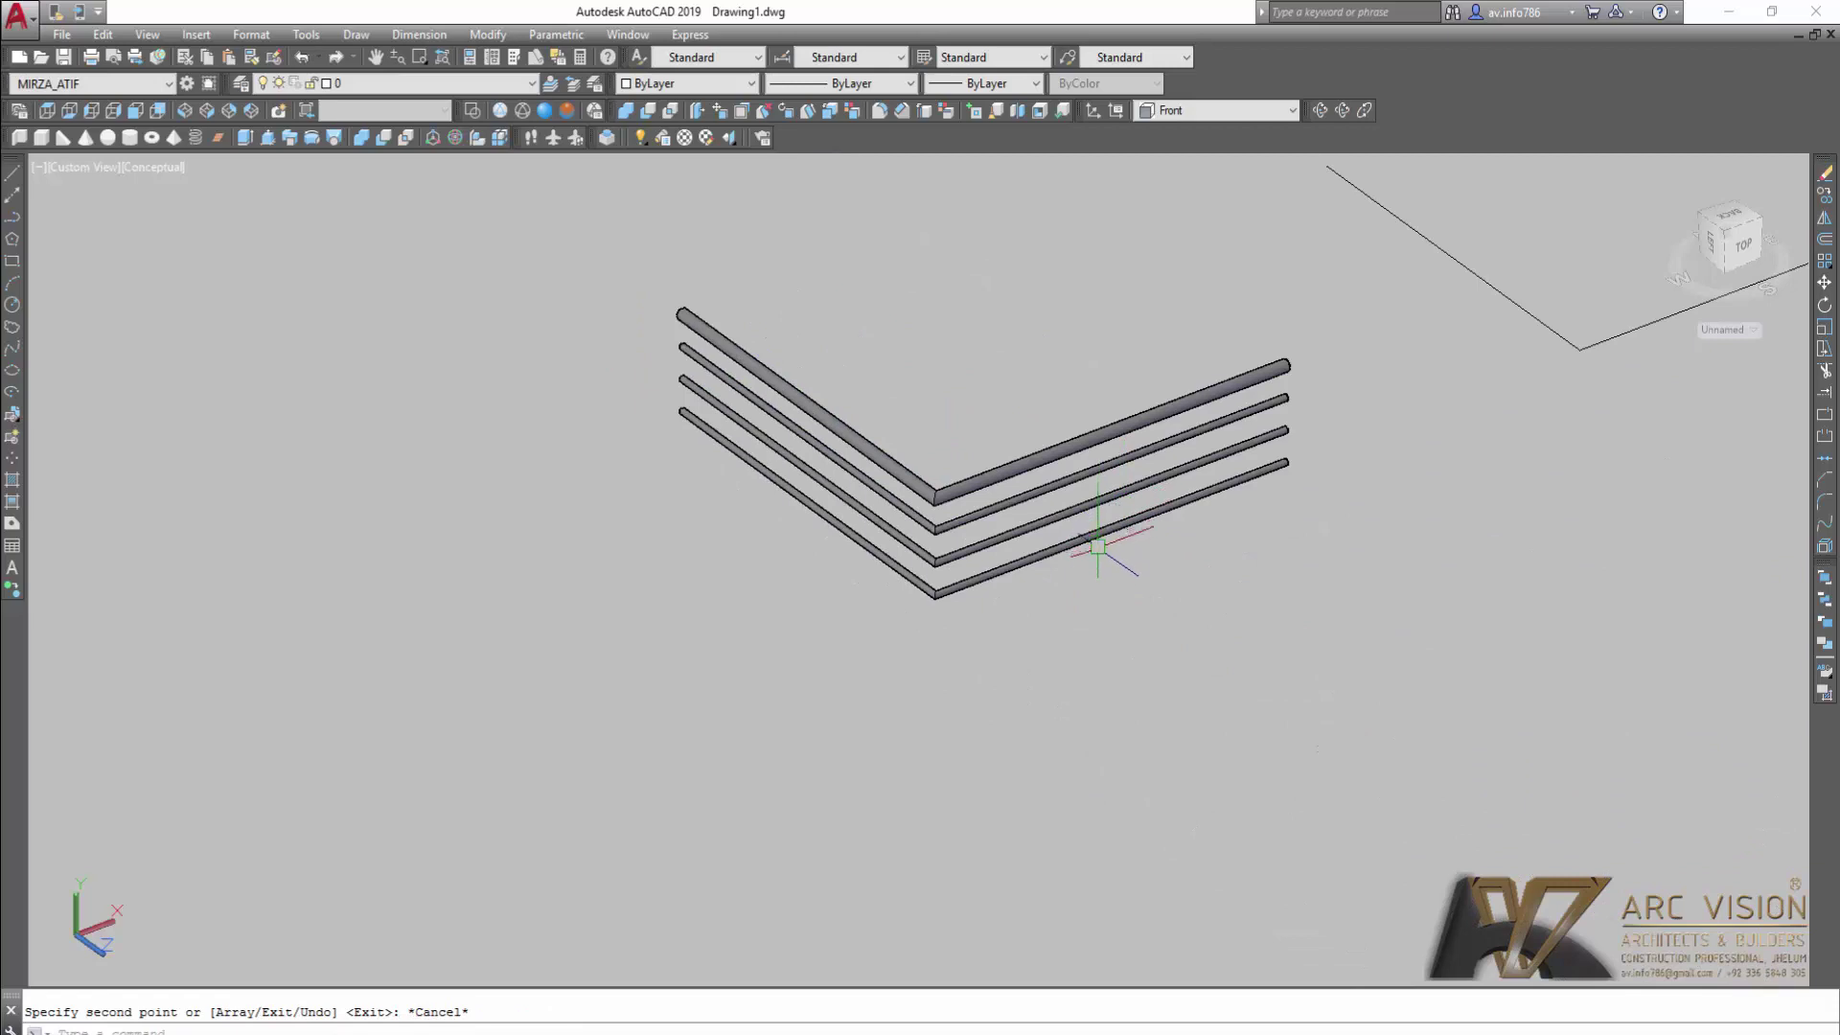
scroll(1145, 432, "down", 5)
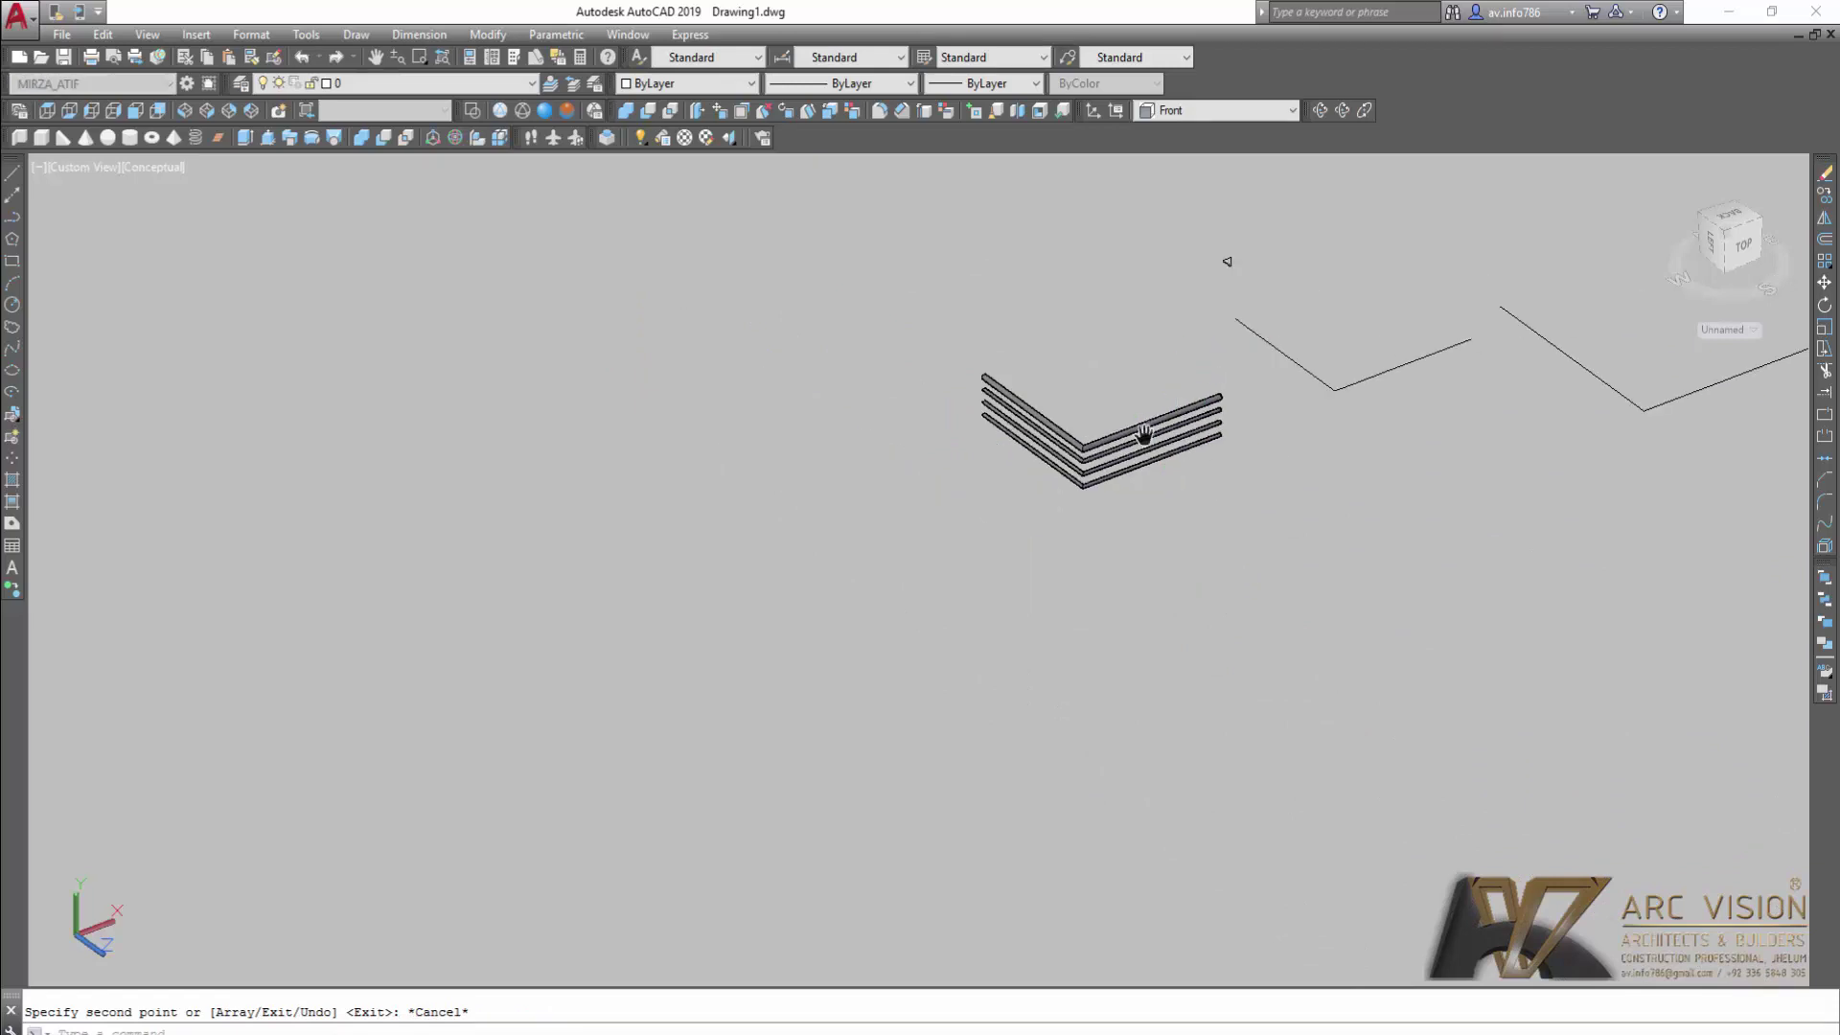
middle_click_drag(1224, 259, 1051, 337)
middle_click_drag(1468, 361, 1237, 606)
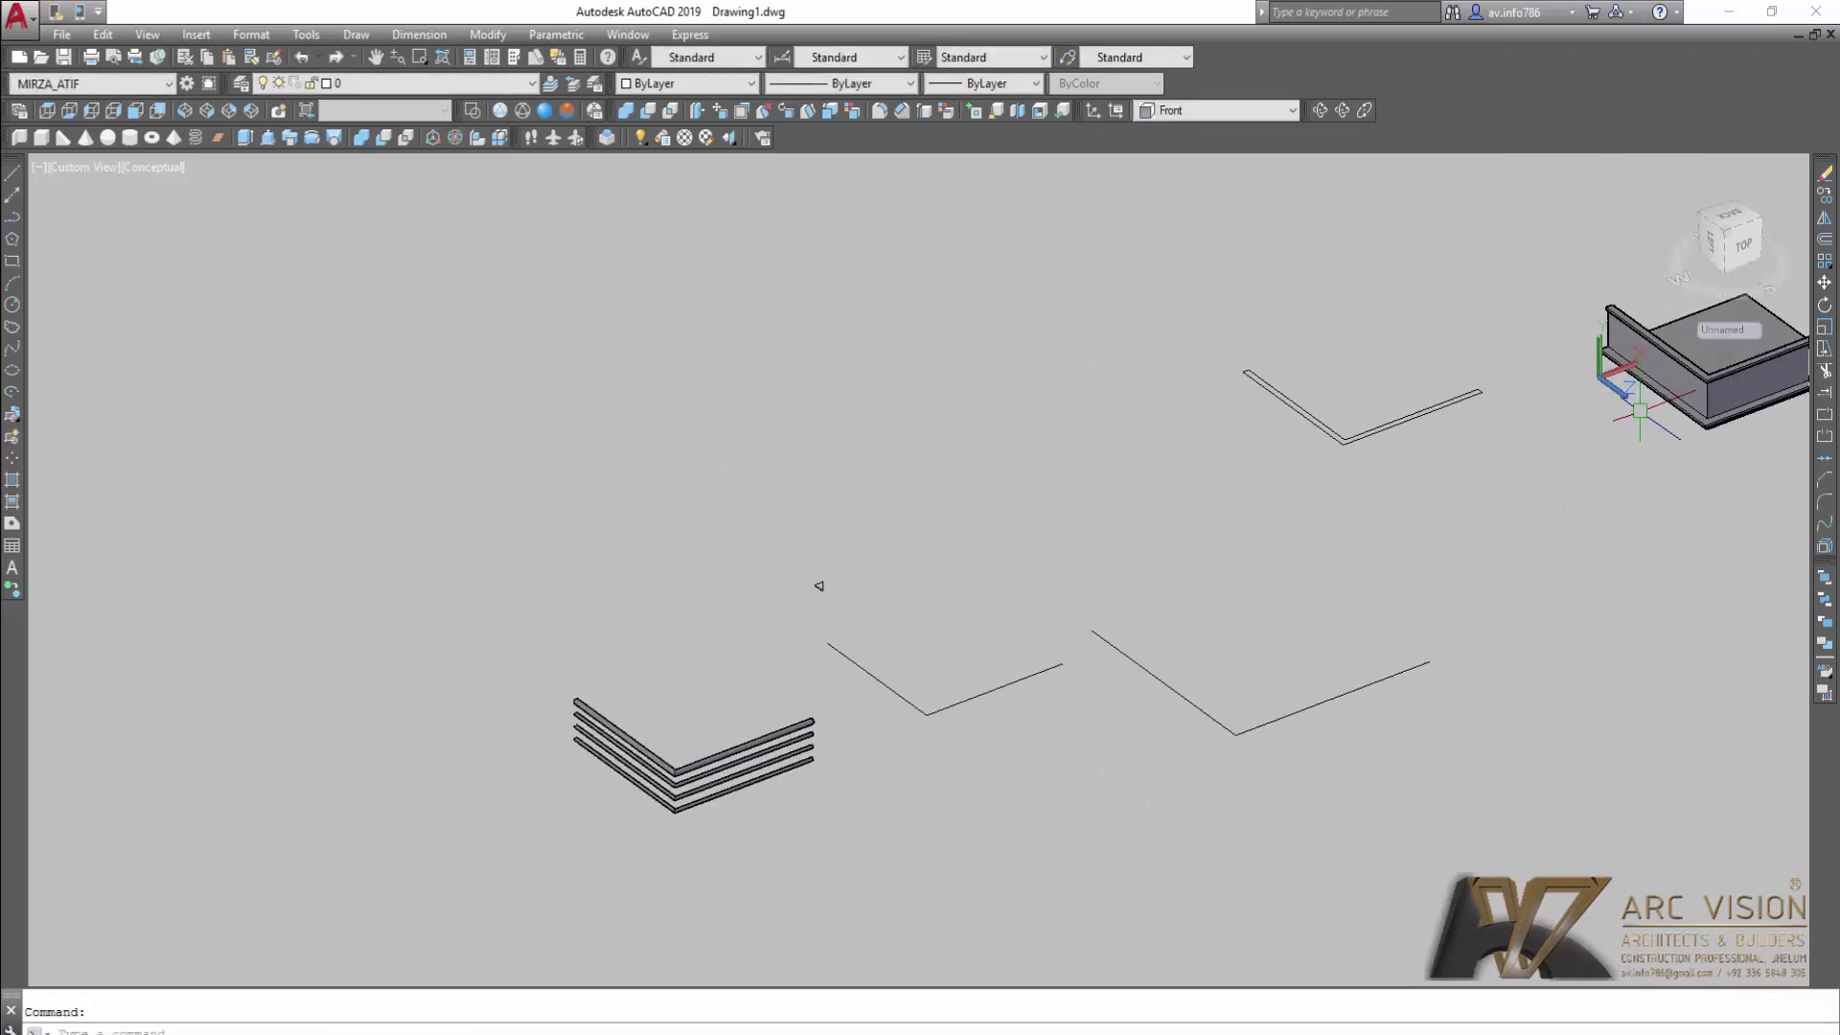
middle_click_drag(940, 706, 982, 630)
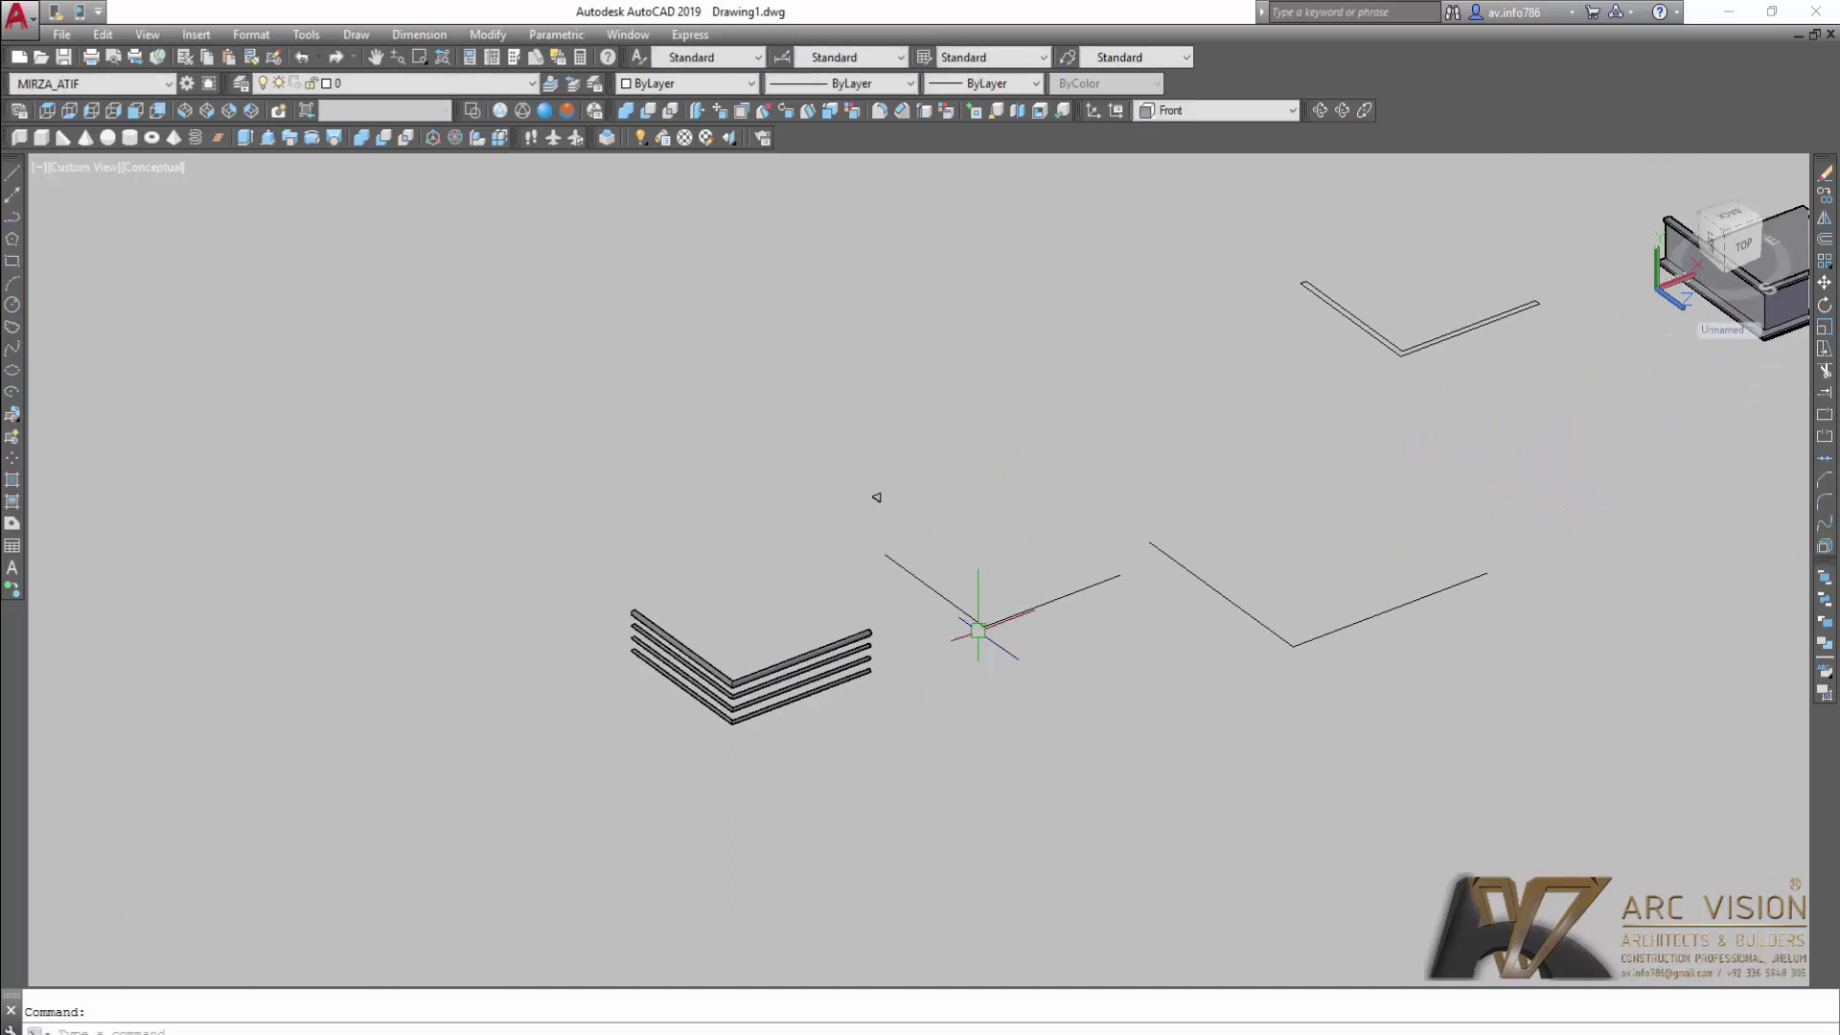
scroll(750, 711, "up", 3)
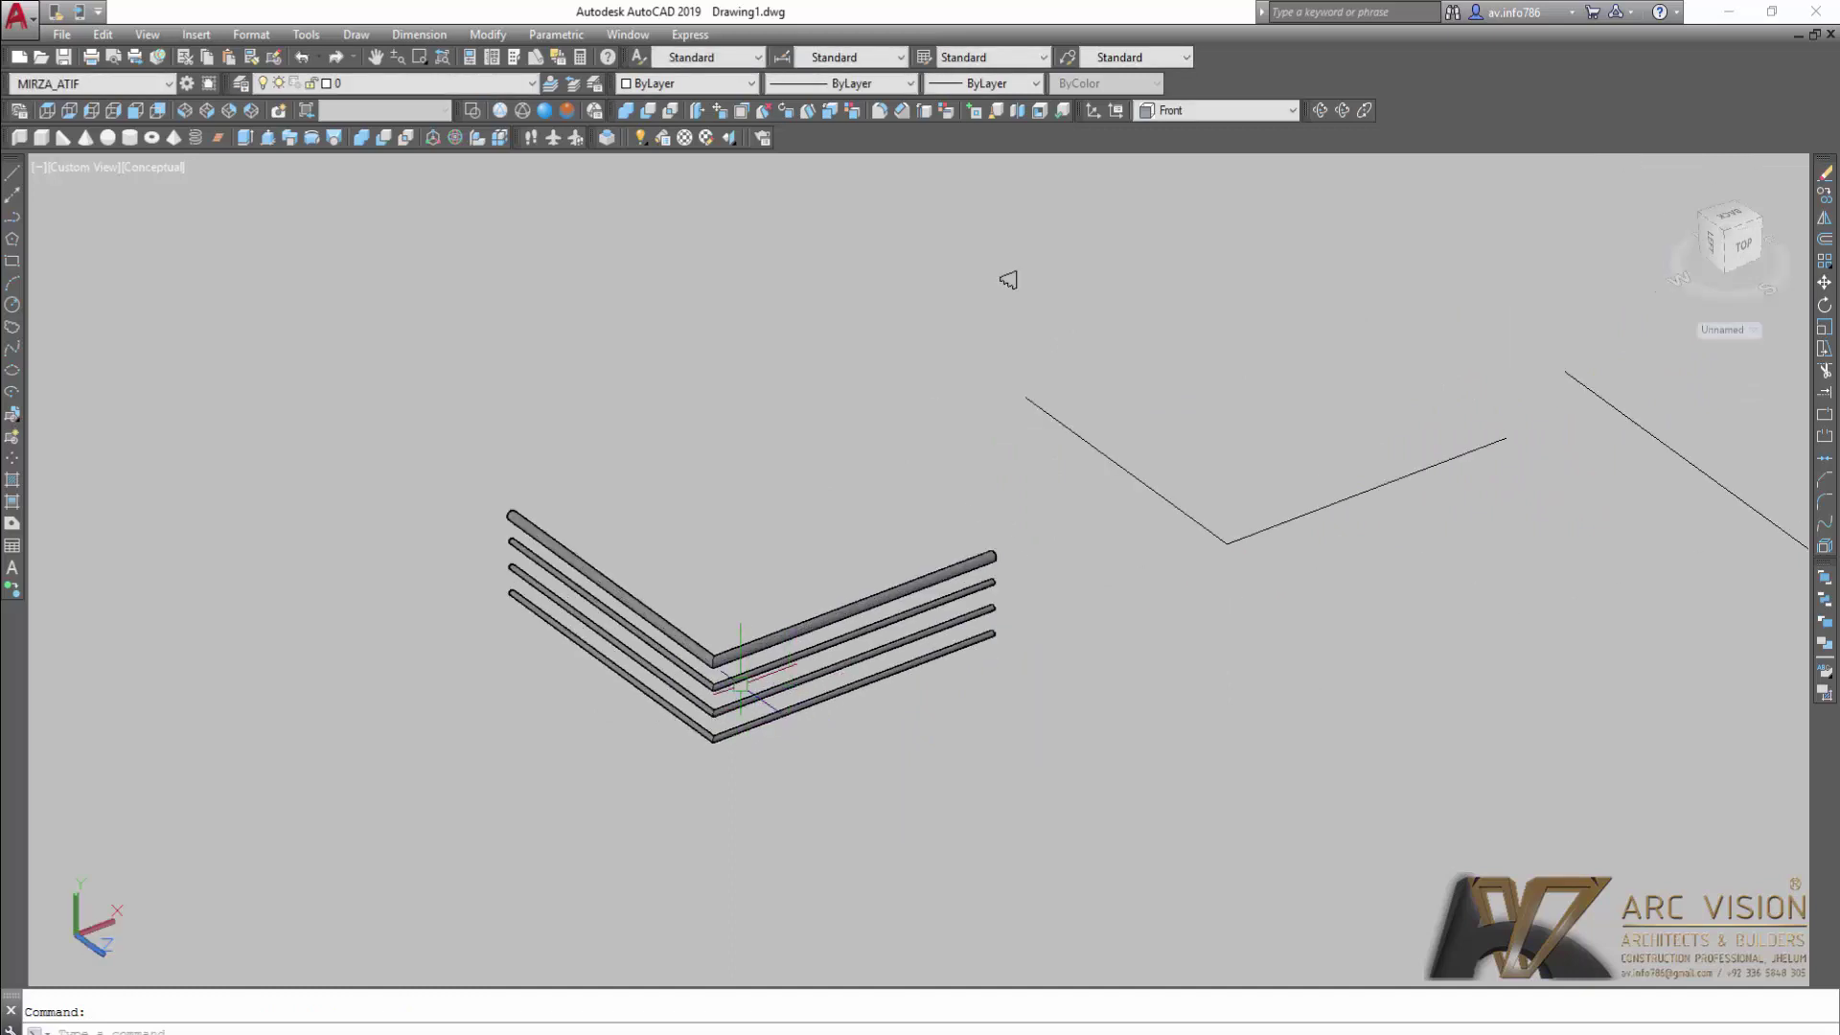
left_click(45, 111)
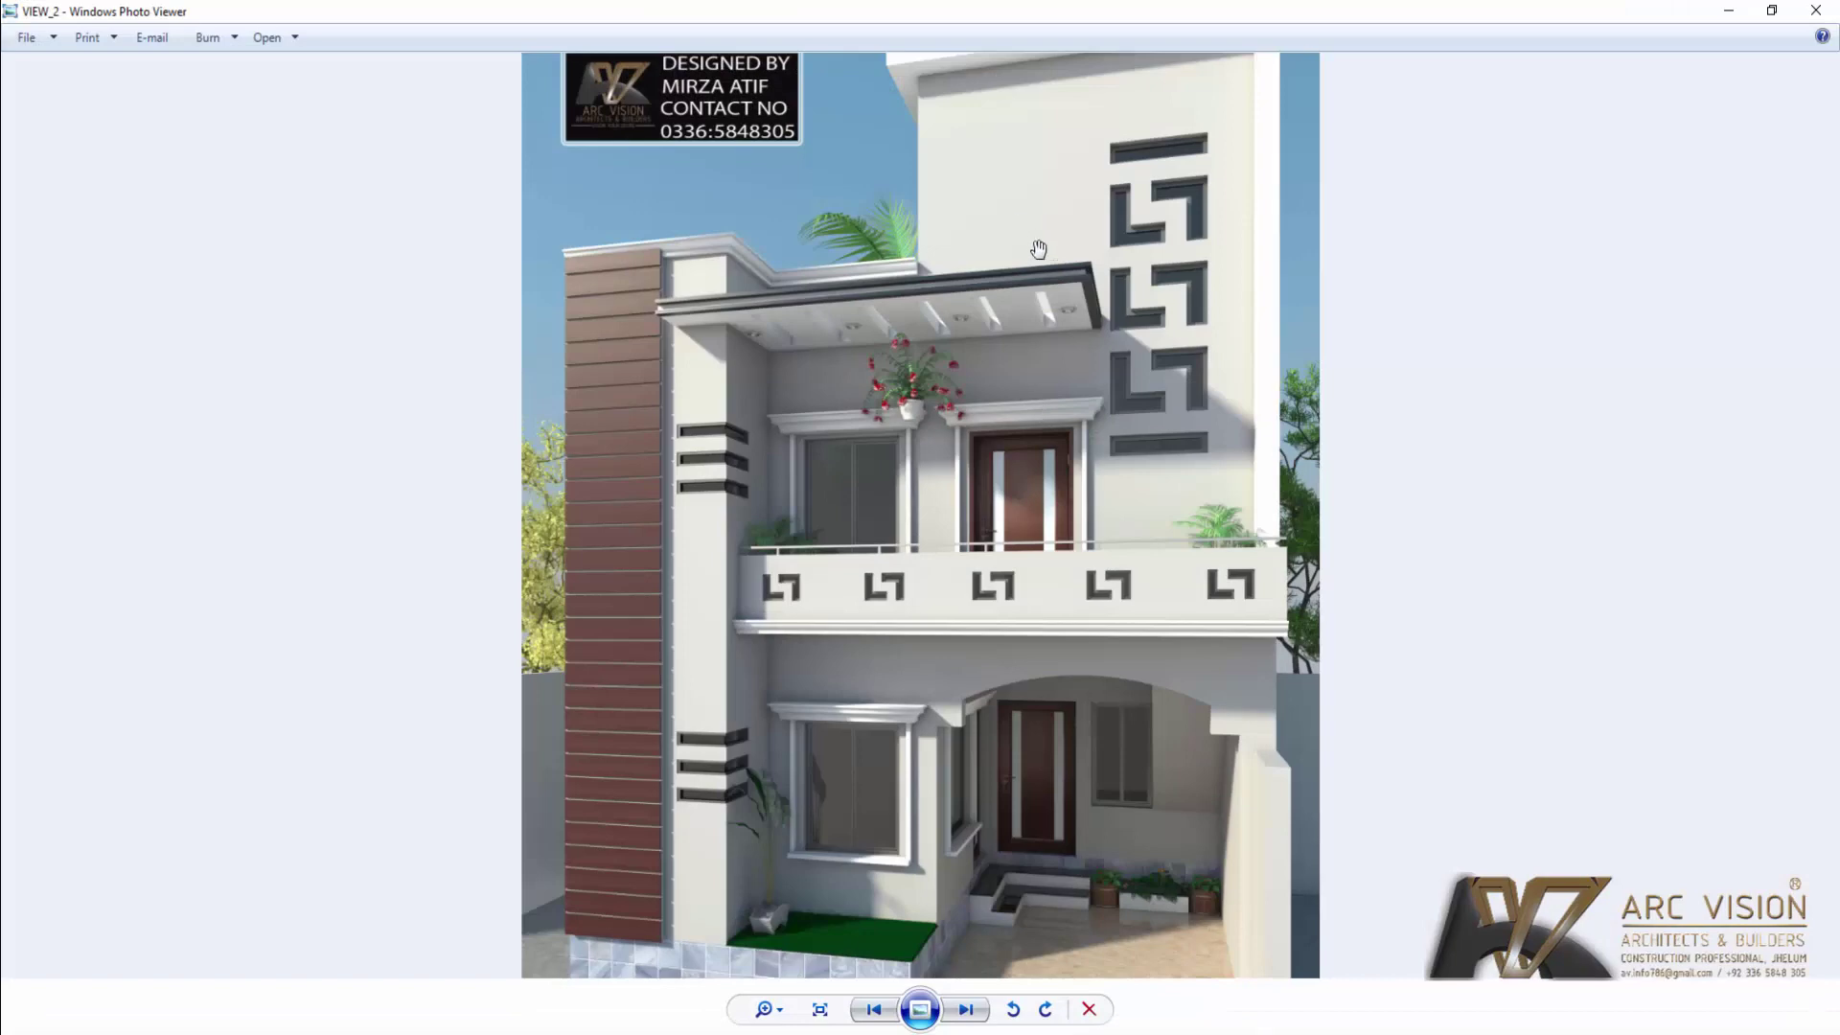
Step: Examine the house facade in the VIEW_2 render in Windows Photo Viewer, from the canopy to the balcony and entrance
scroll(1038, 249, "up", 3)
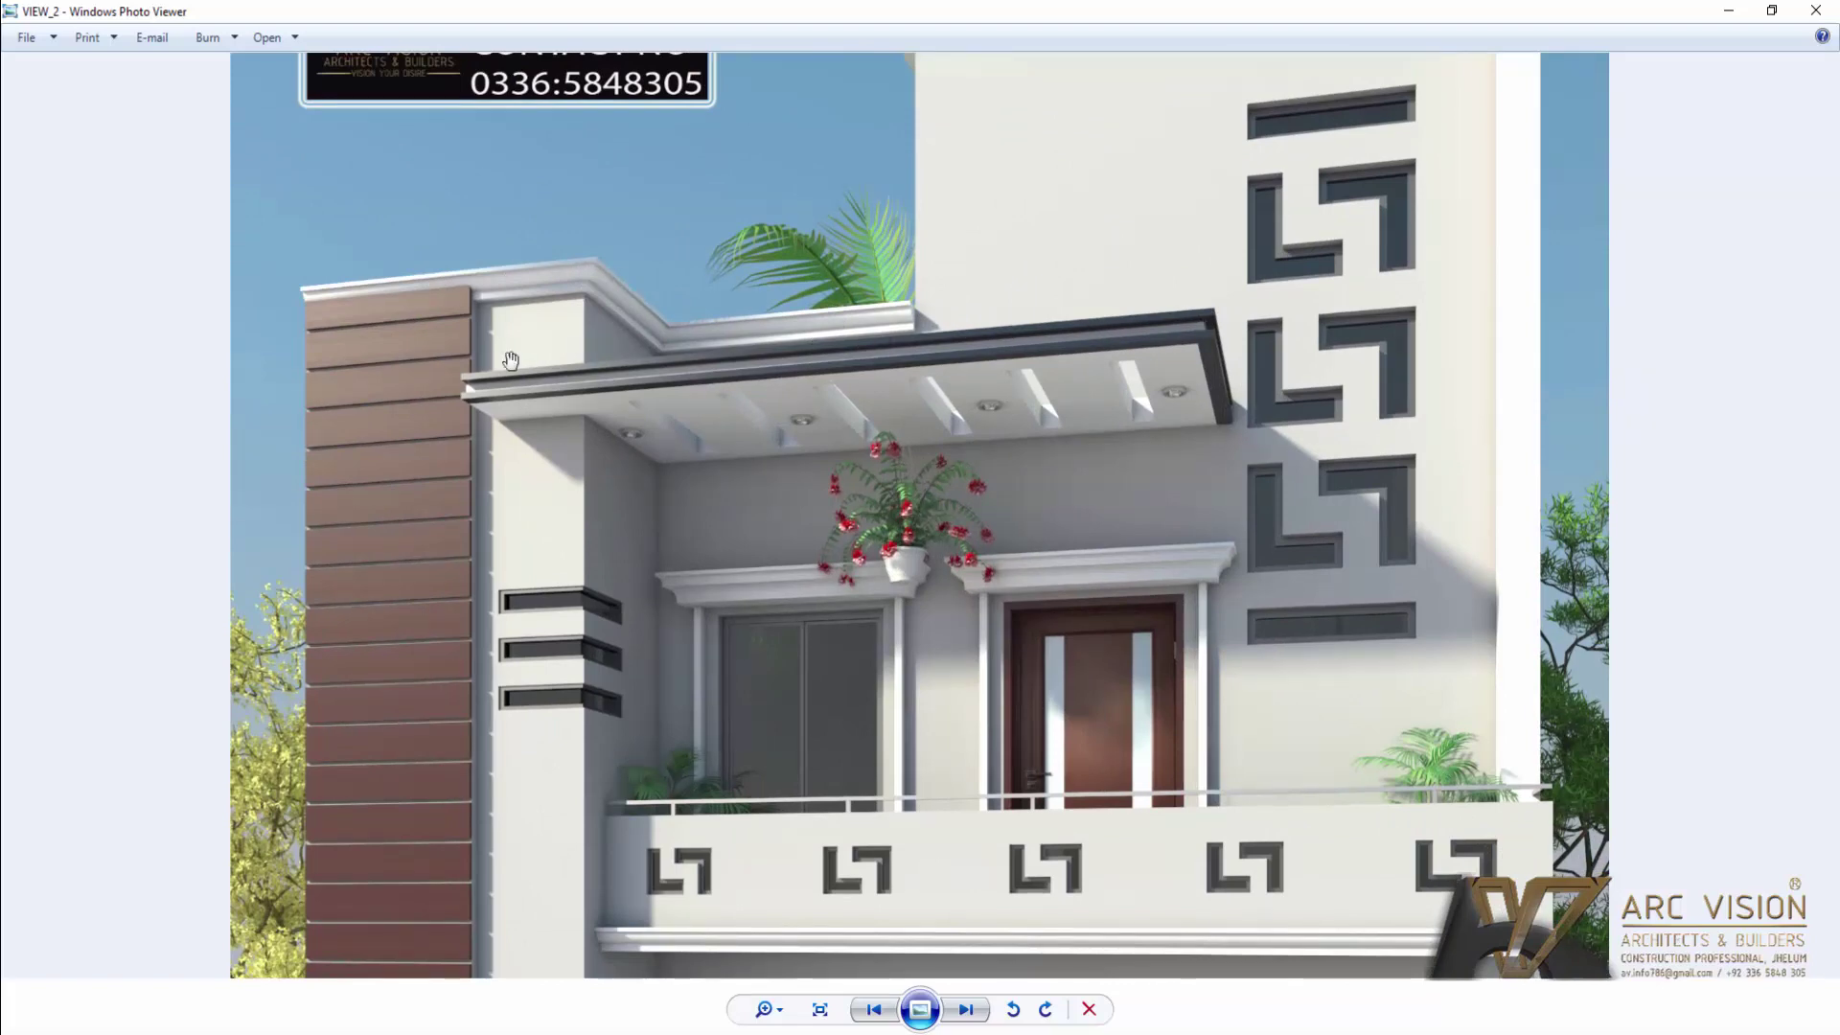
left_click_drag(587, 429, 740, 220)
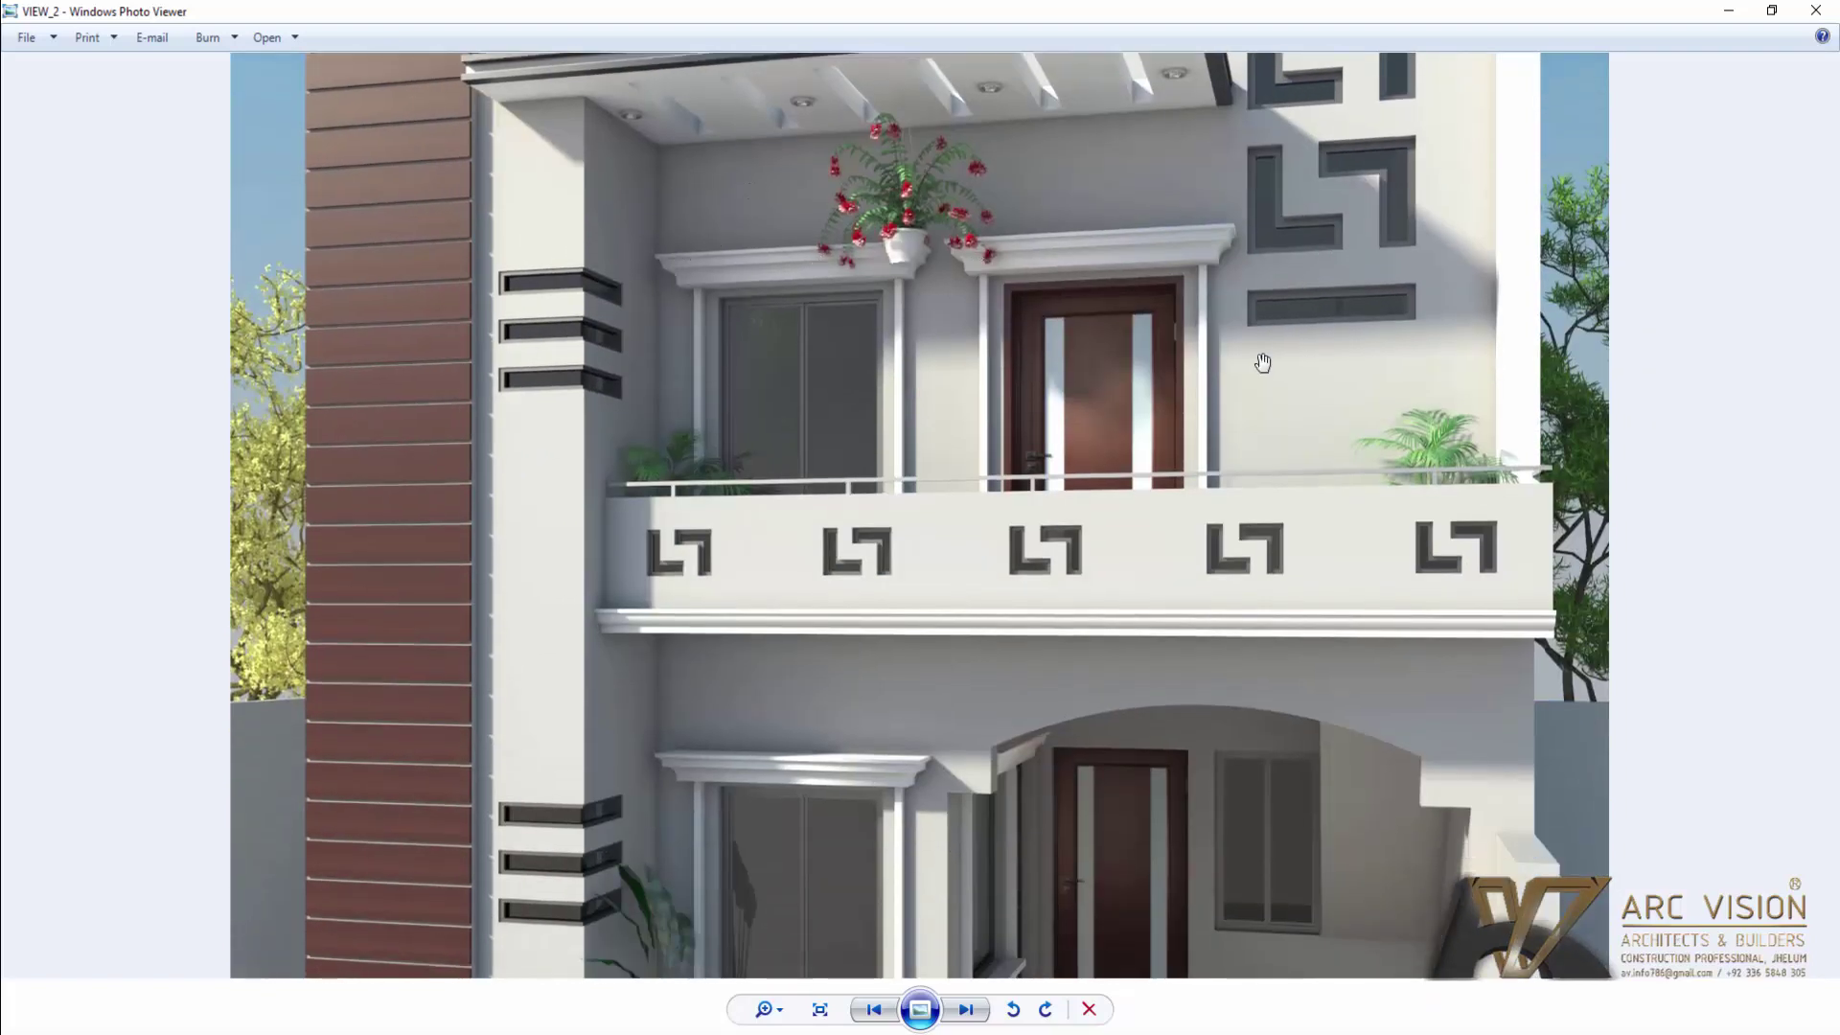
left_click_drag(1230, 426, 1207, 123)
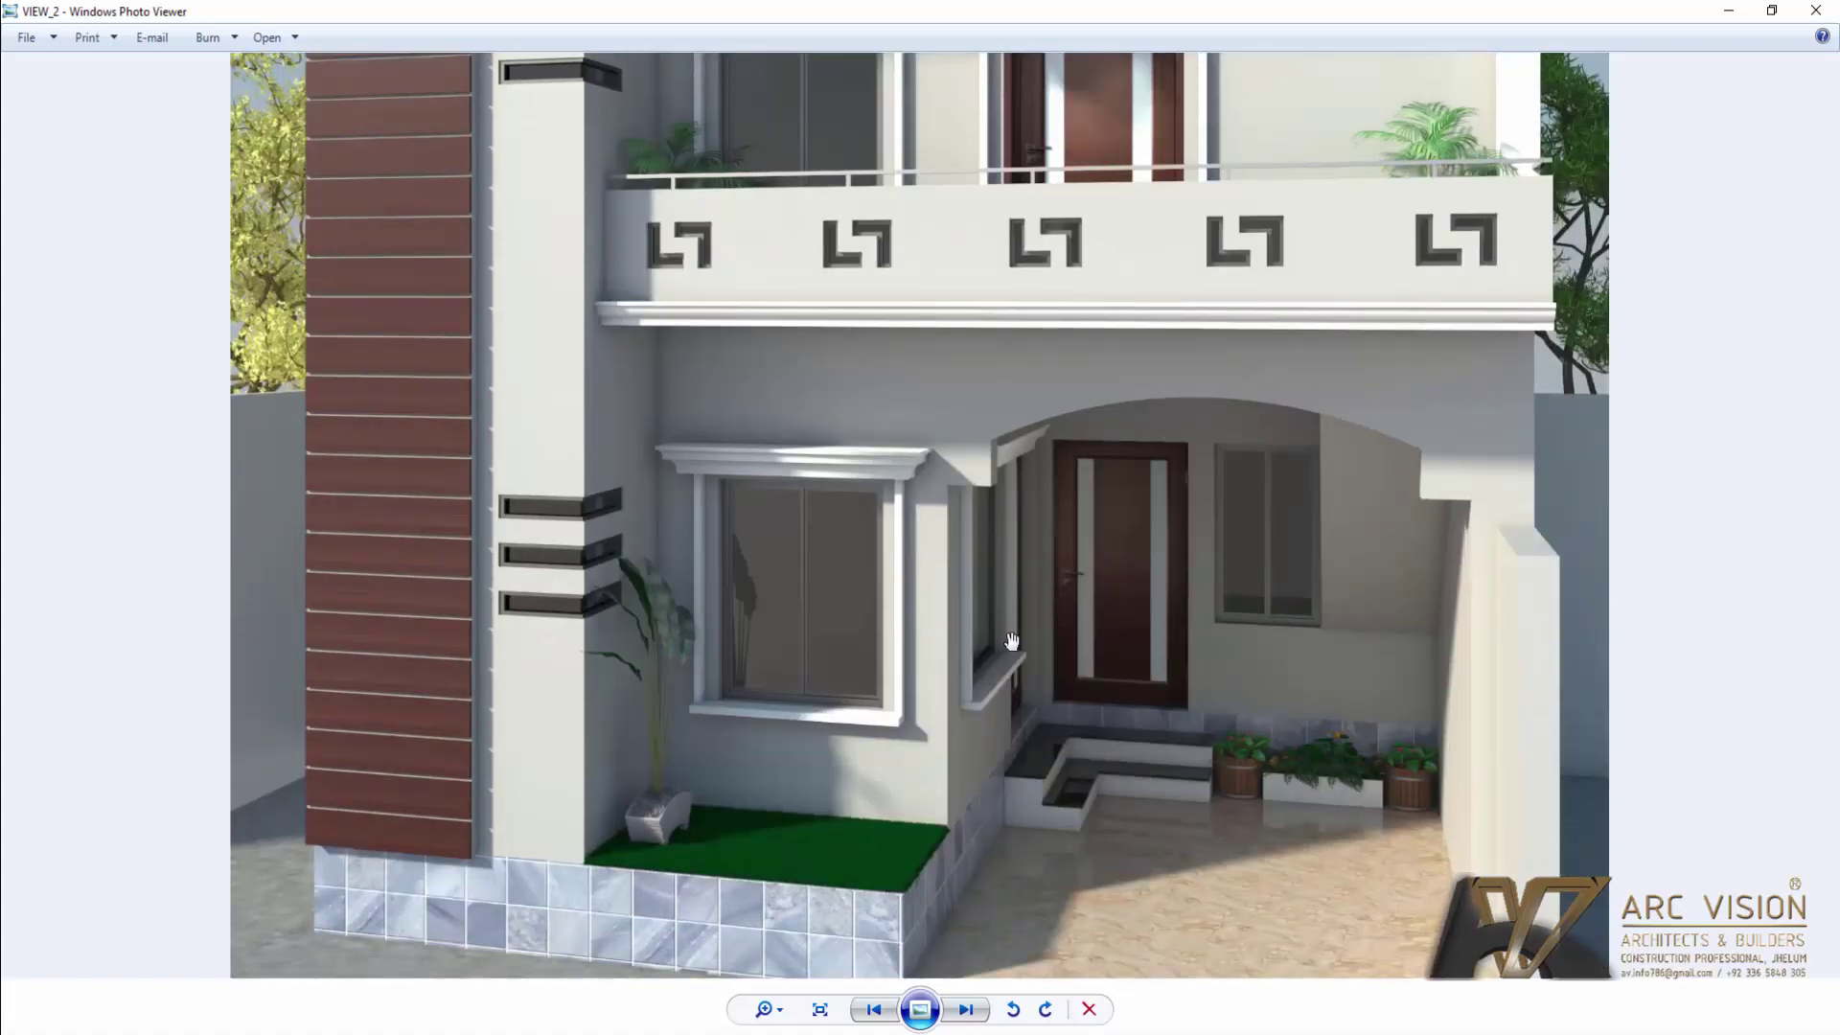
scroll(1003, 669, "down", 2)
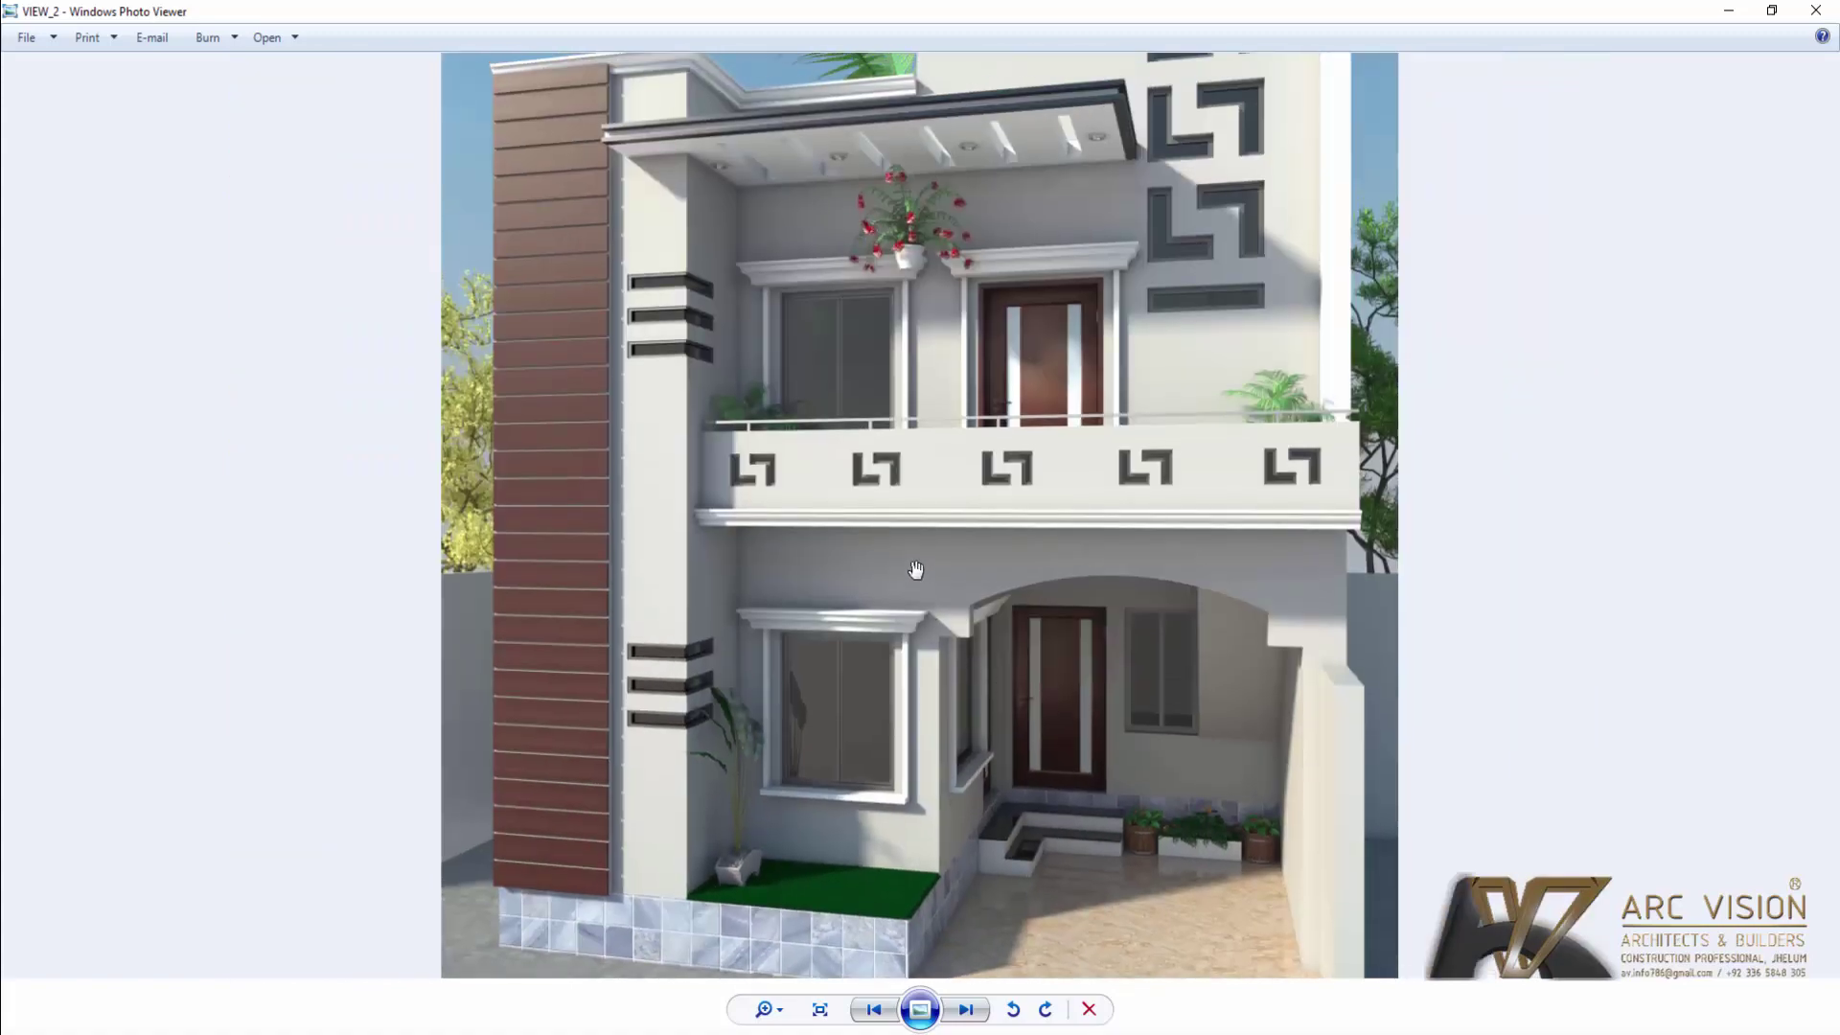
scroll(920, 563, "down", 1)
scroll(923, 548, "down", 1)
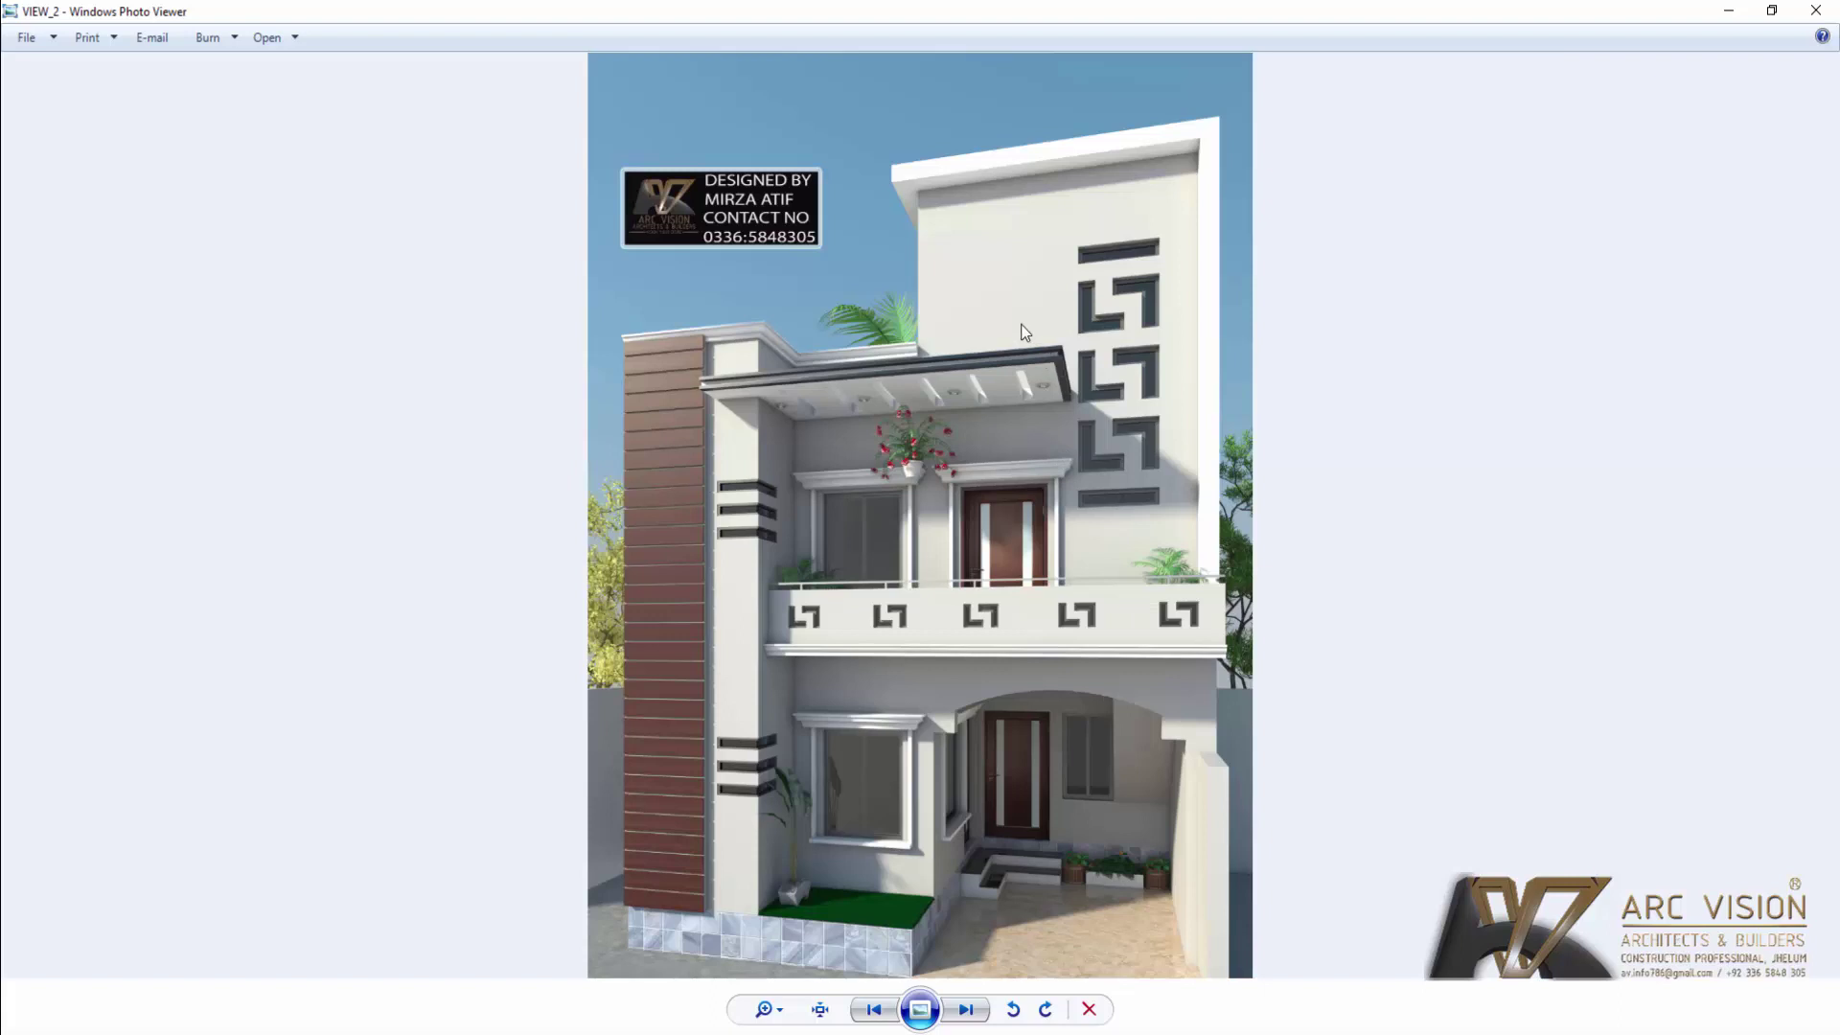
Step: Return to the AutoCAD drawing and set the visual style to 2D Wireframe
left_click(1725, 14)
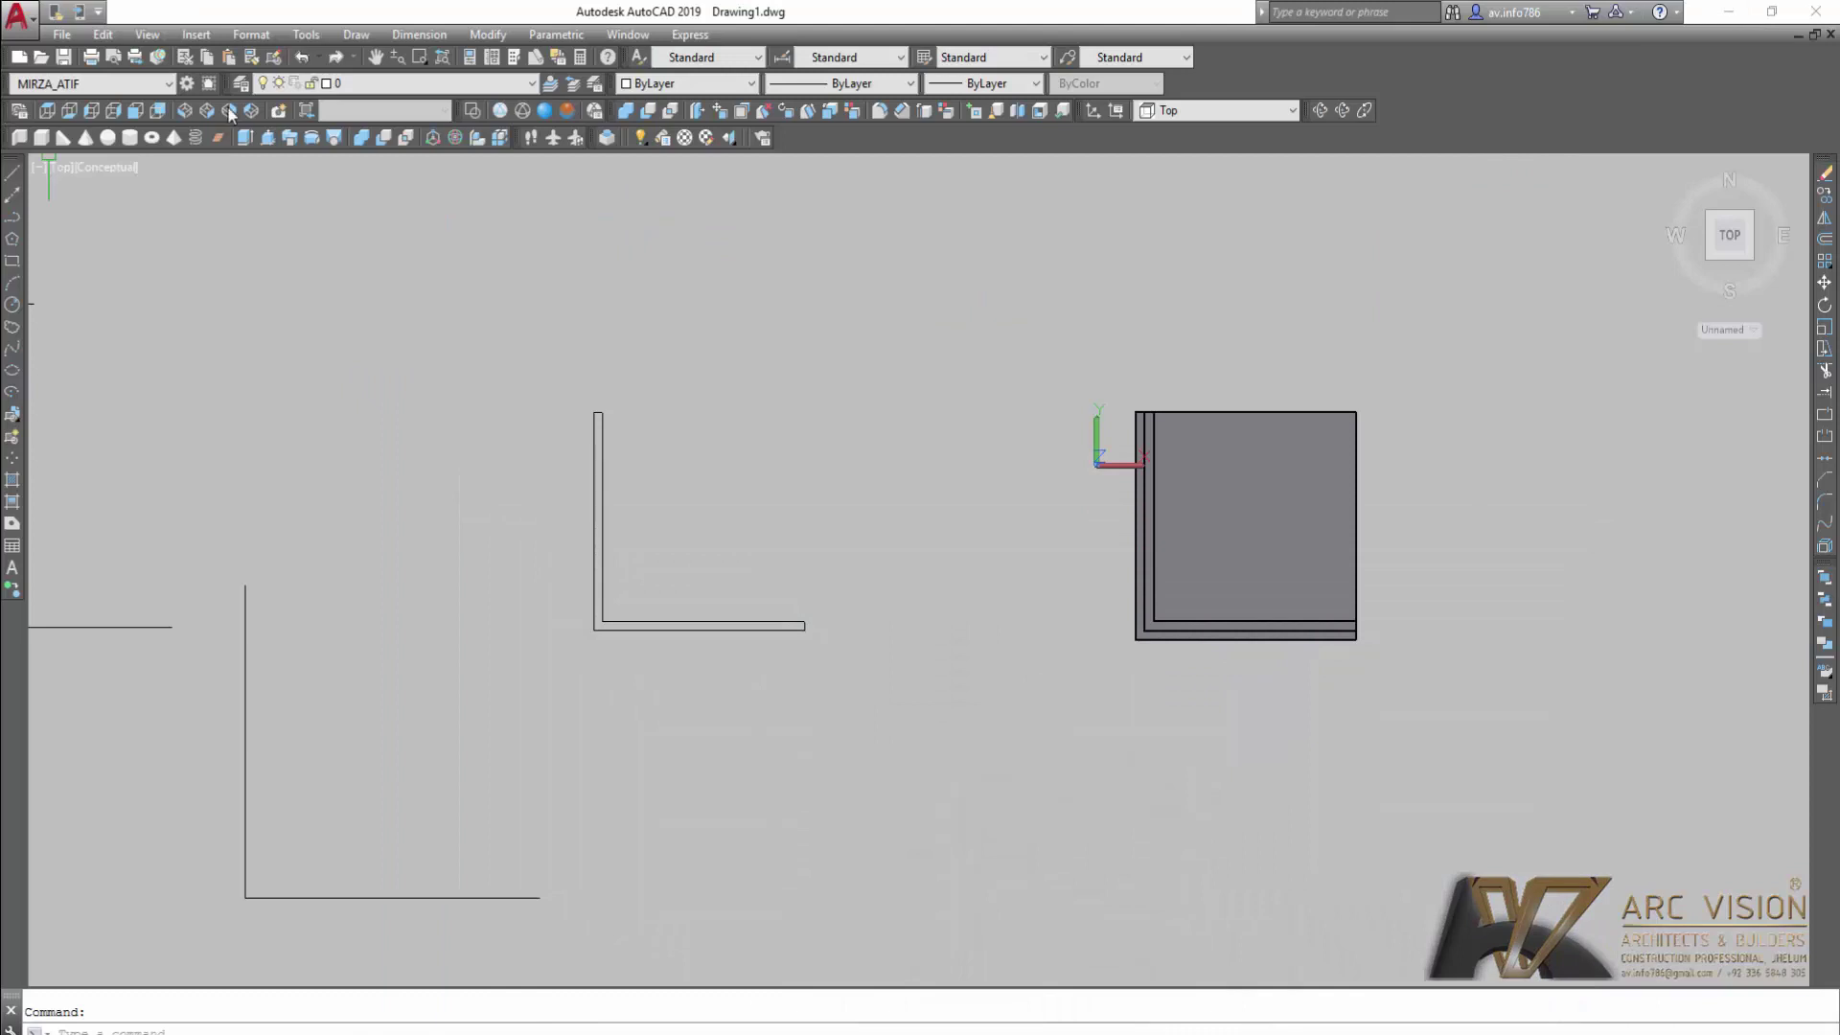
left_click(473, 112)
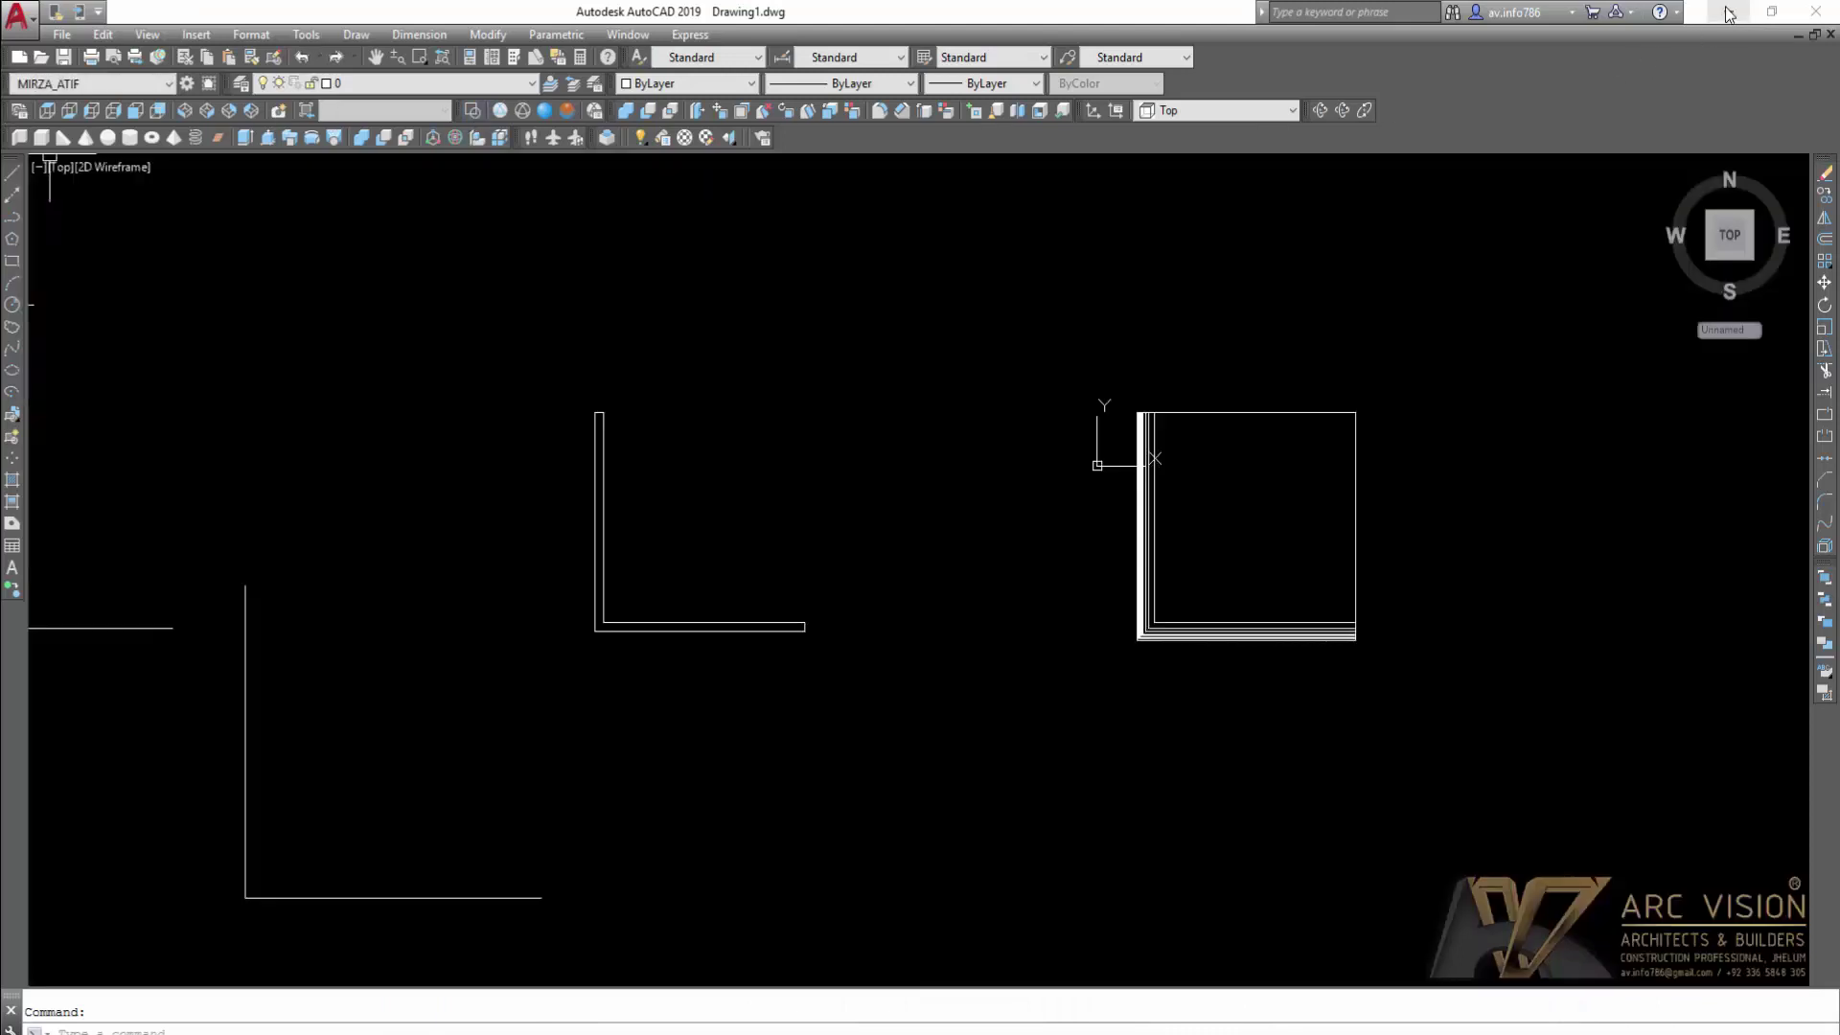